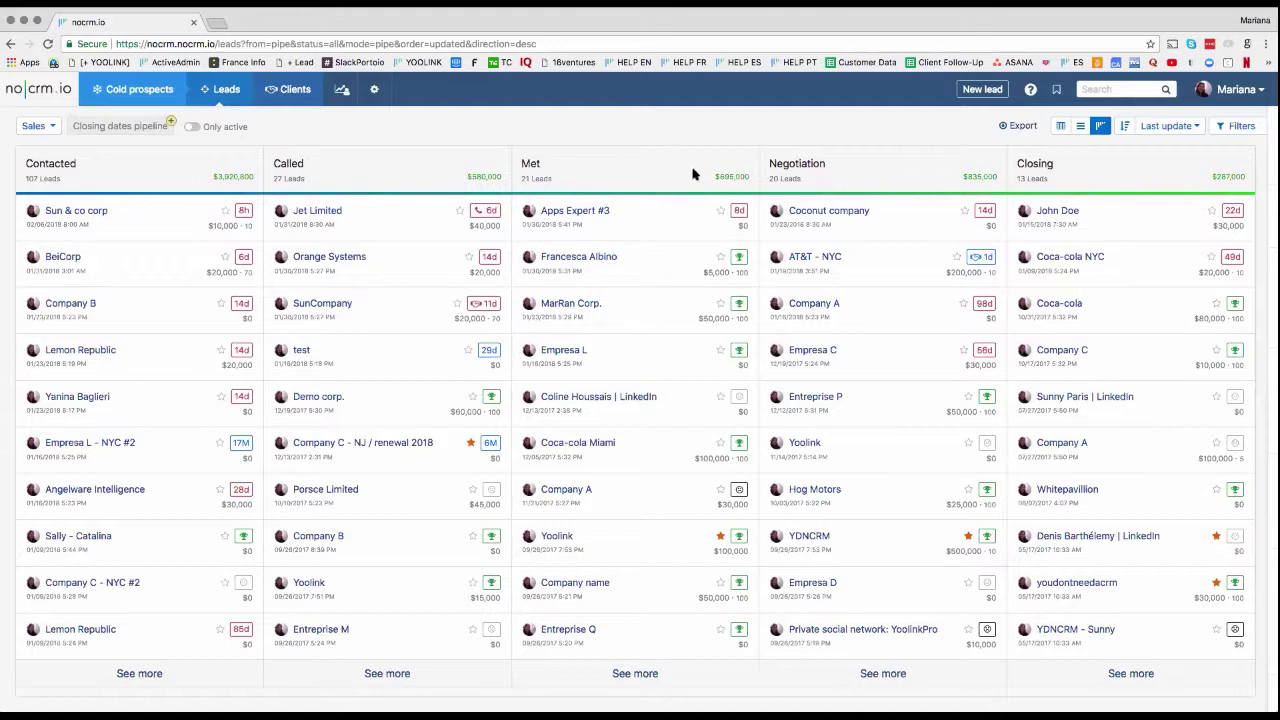
Step: Open the Sample A prospecting list from Cold prospects' recently updated lists
mouse_move(138, 100)
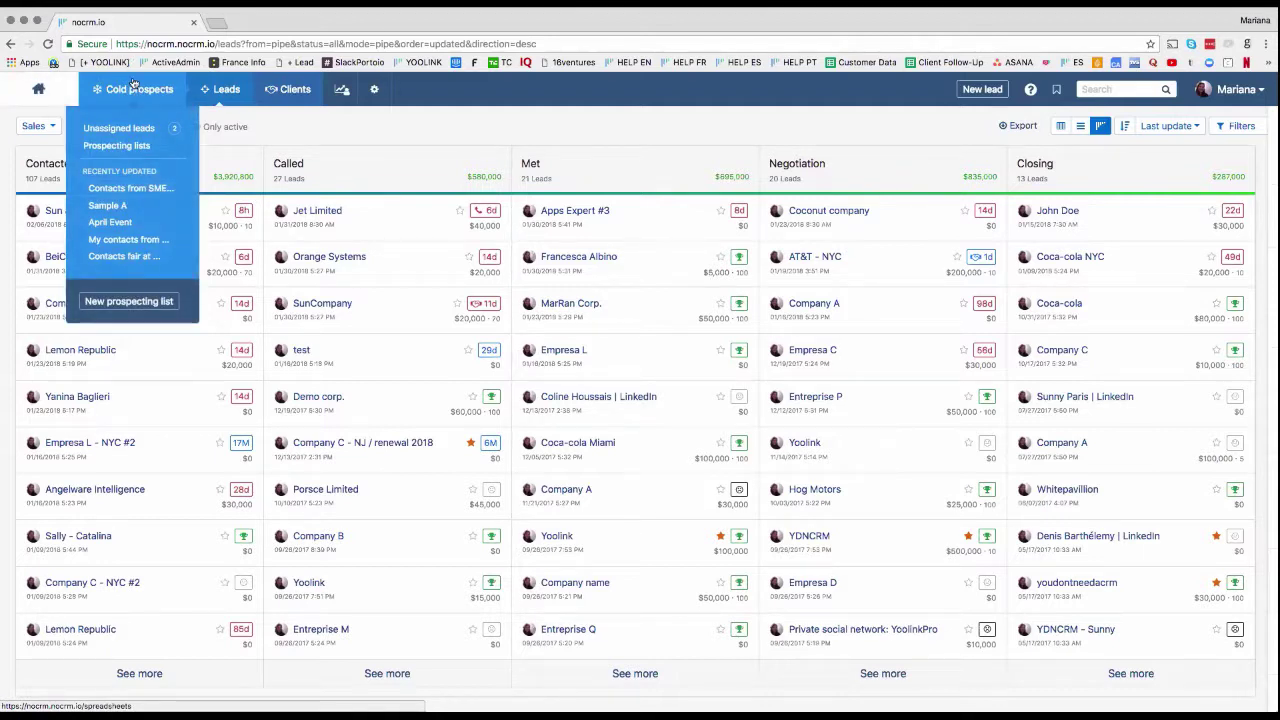
click(91, 204)
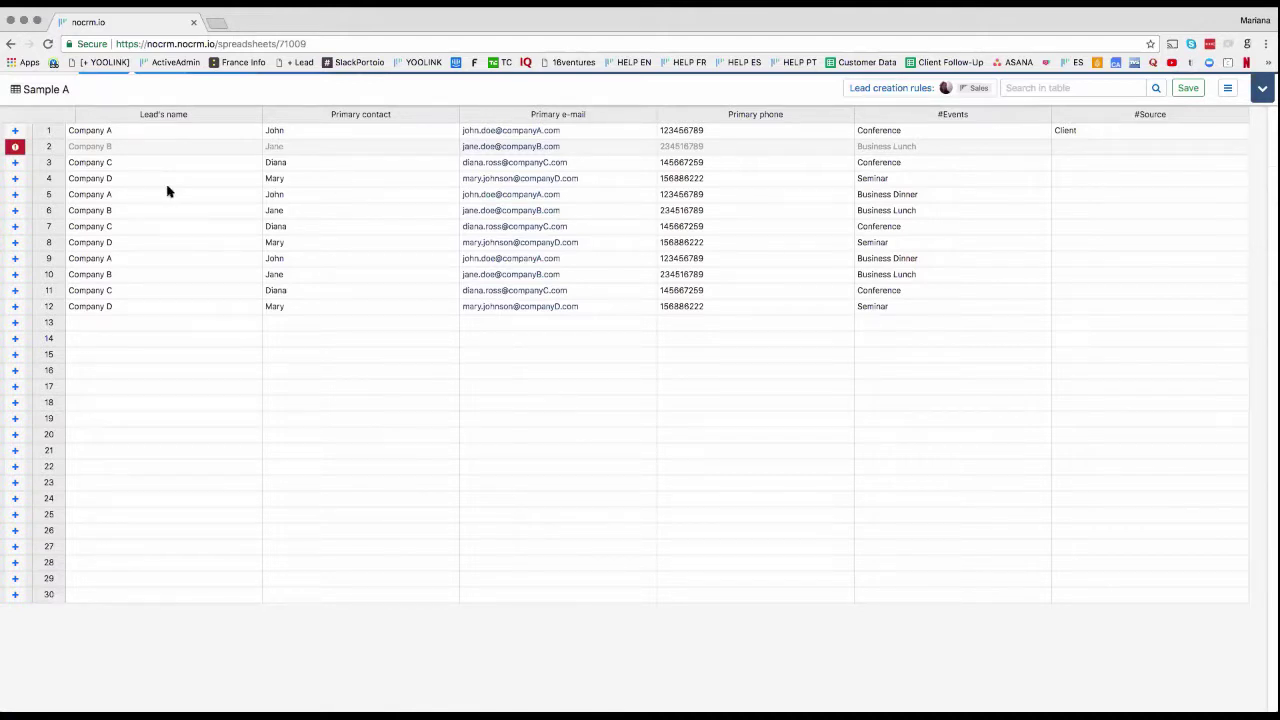
Step: Create a lead from row 5's Company A entry, confirming it despite existing duplicates
click(69, 193)
click(15, 195)
click(457, 368)
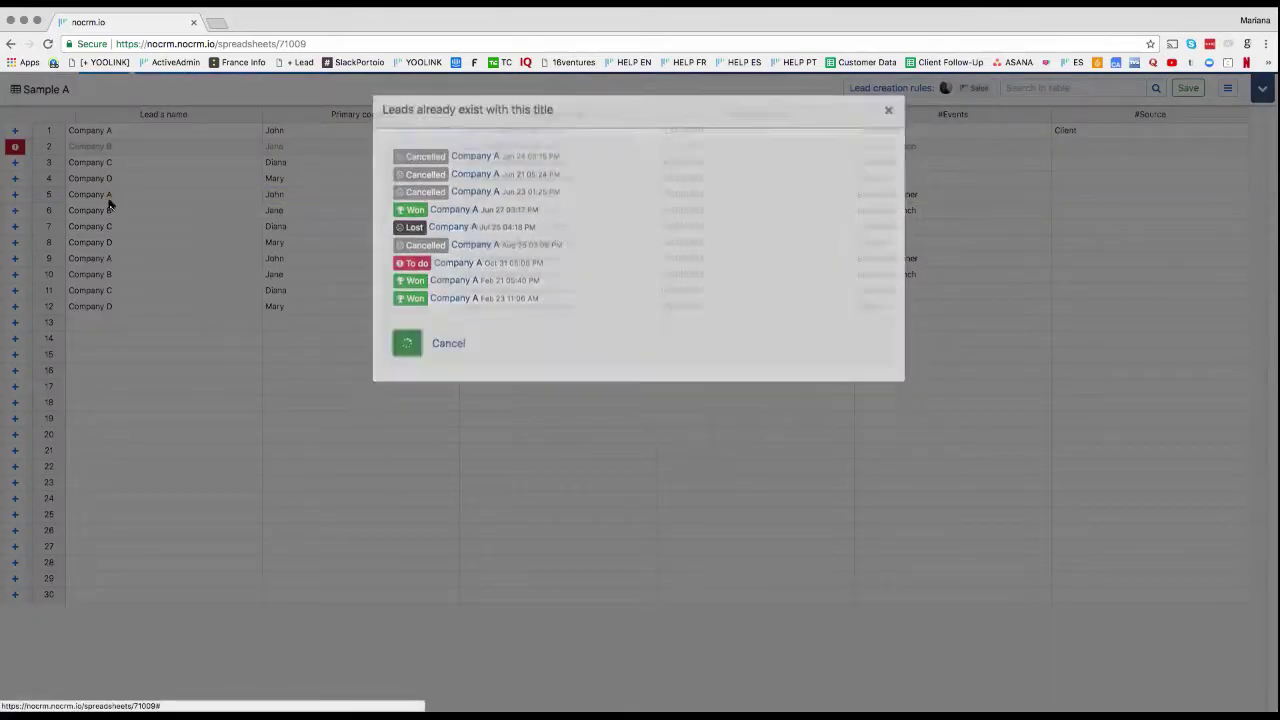
click(15, 196)
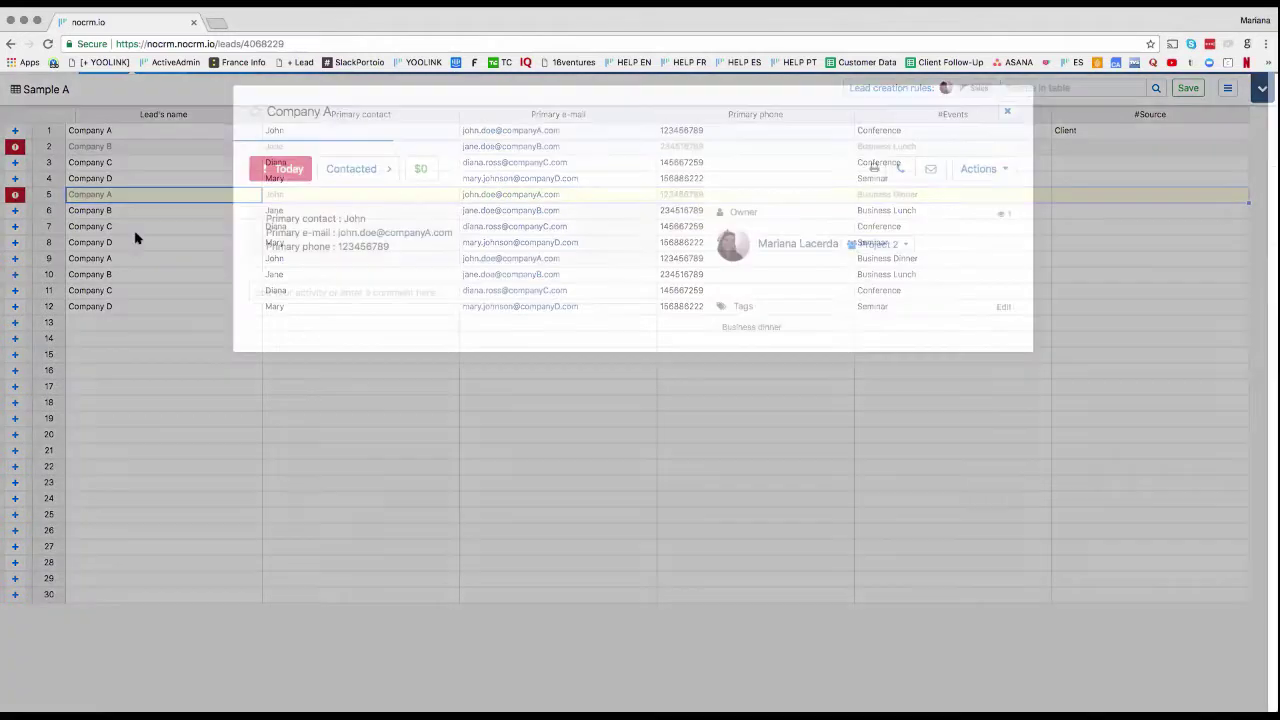
click(284, 172)
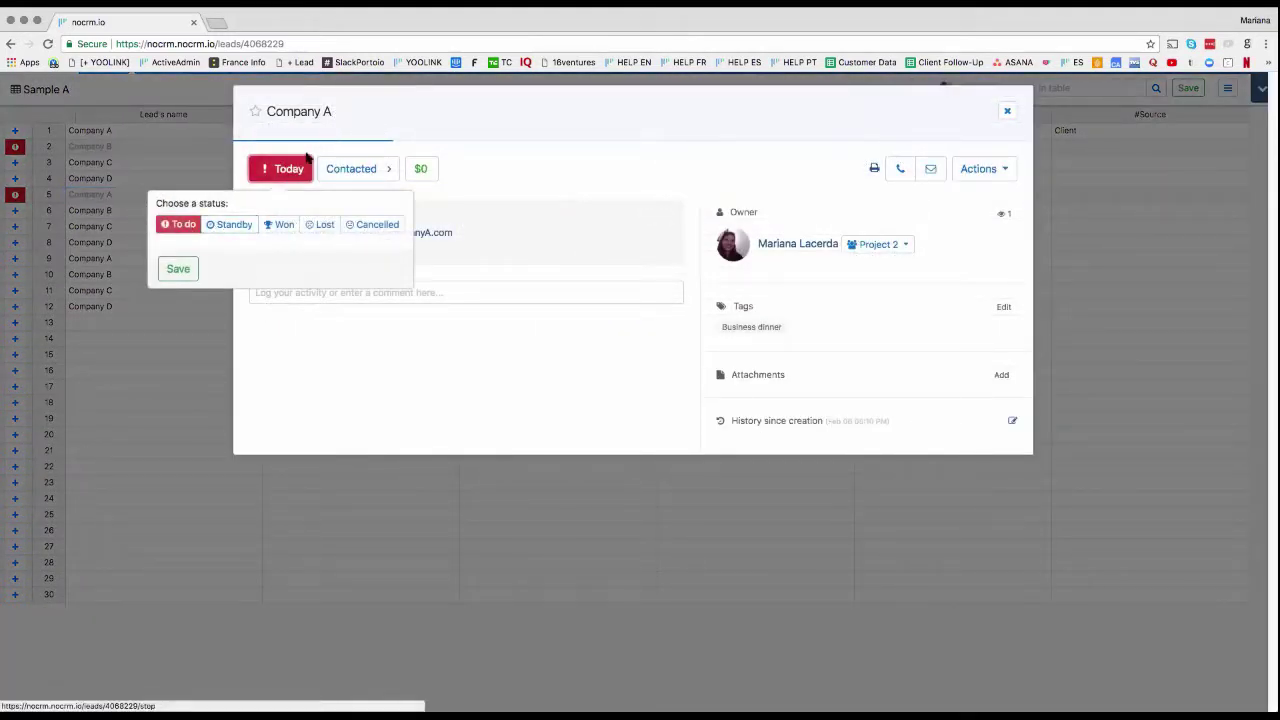
click(498, 153)
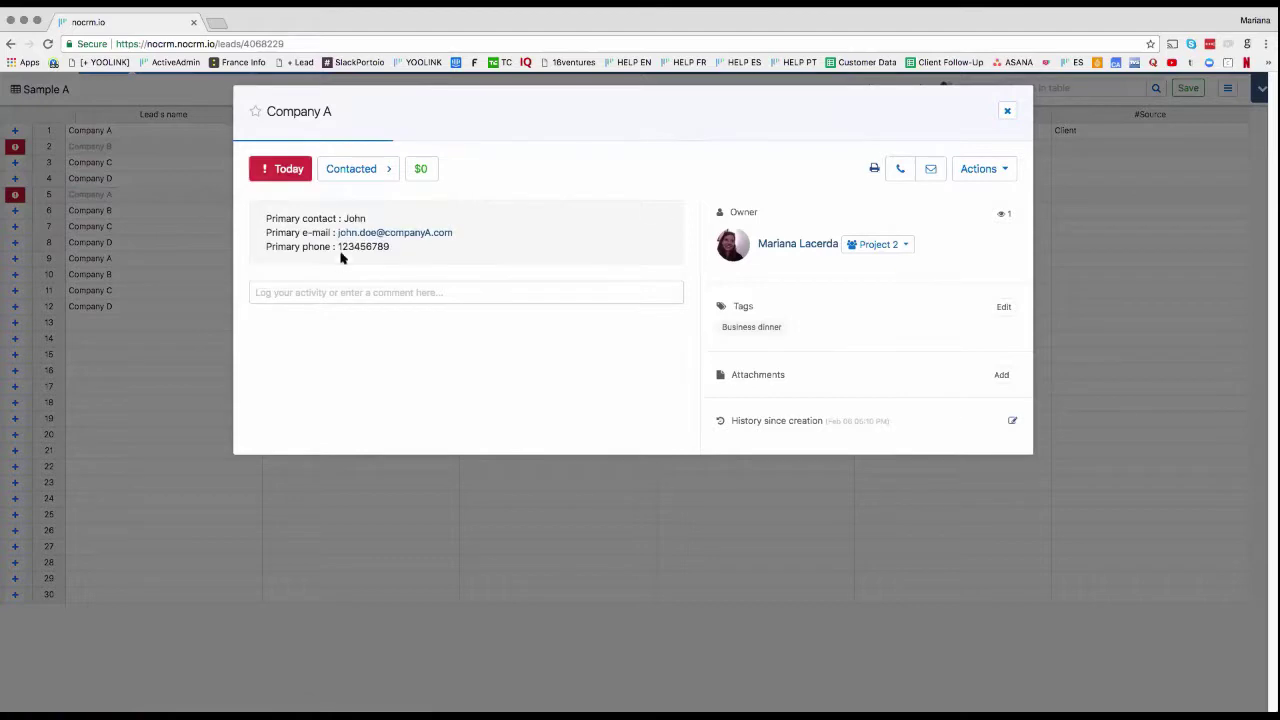
click(1007, 111)
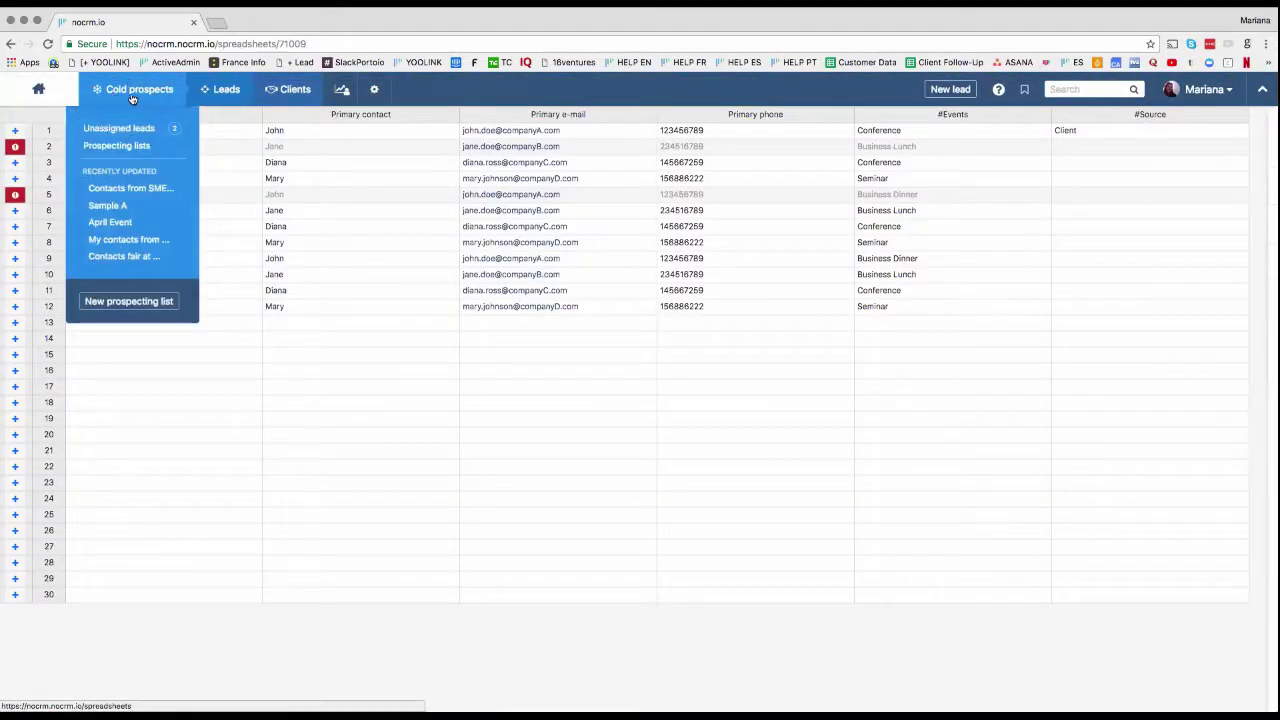
Step: Reopen the Company A lead, set its status to Won and save
mouse_move(226, 93)
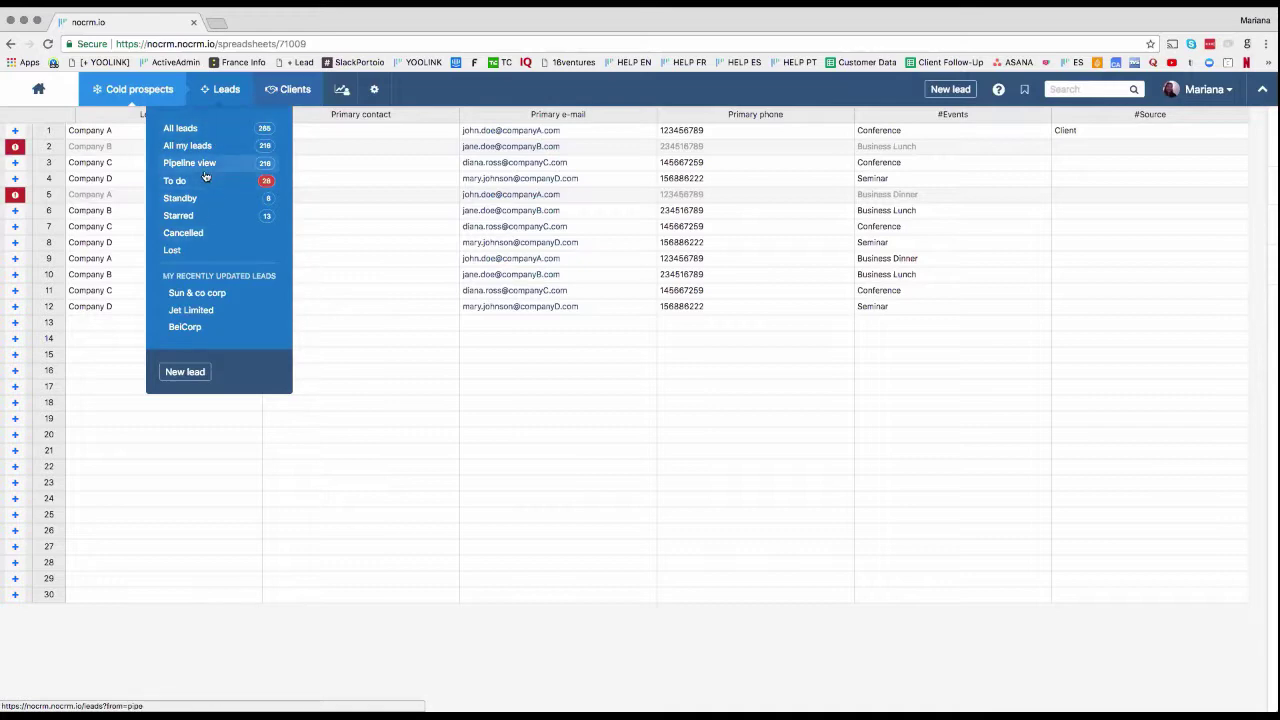
click(50, 194)
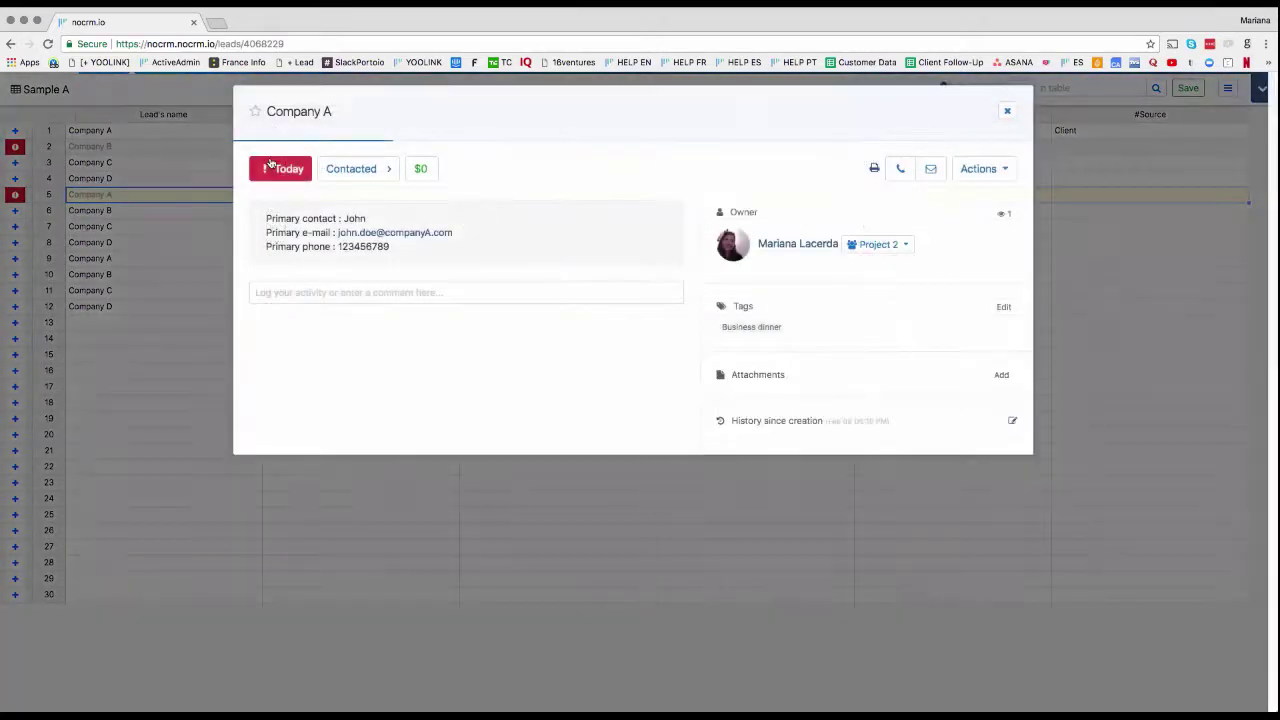
click(272, 167)
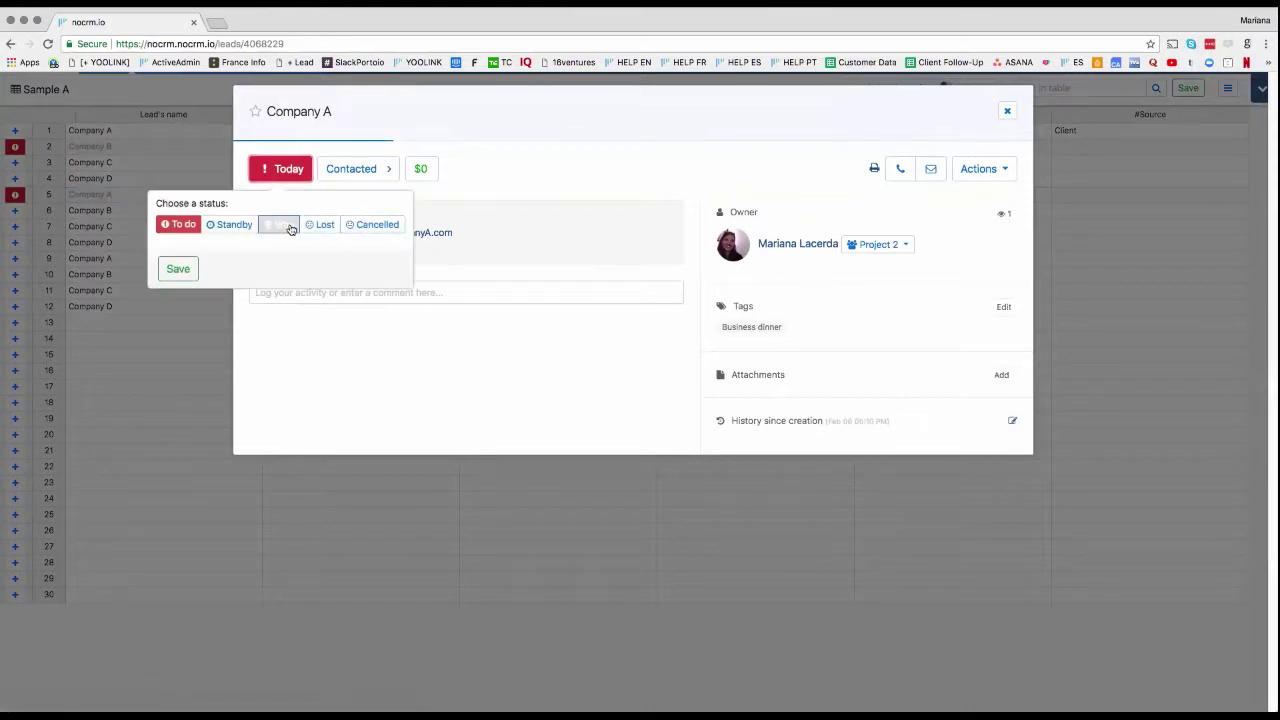
click(290, 229)
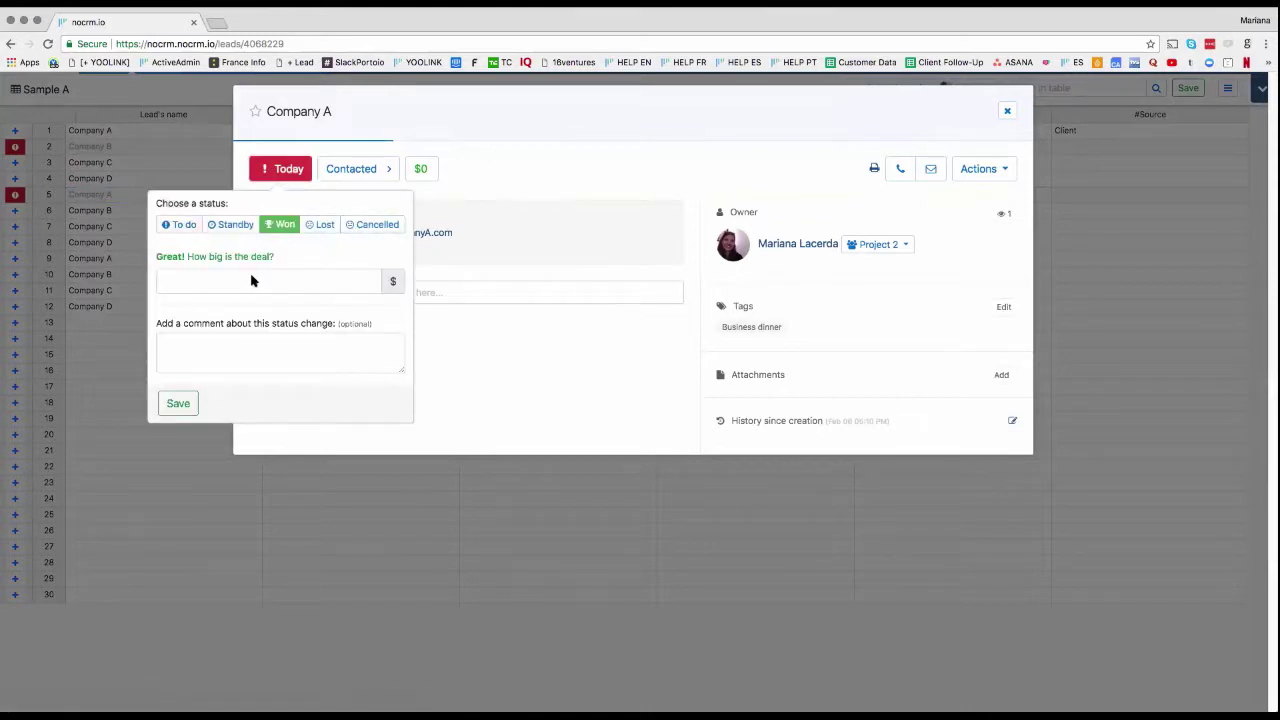
click(178, 403)
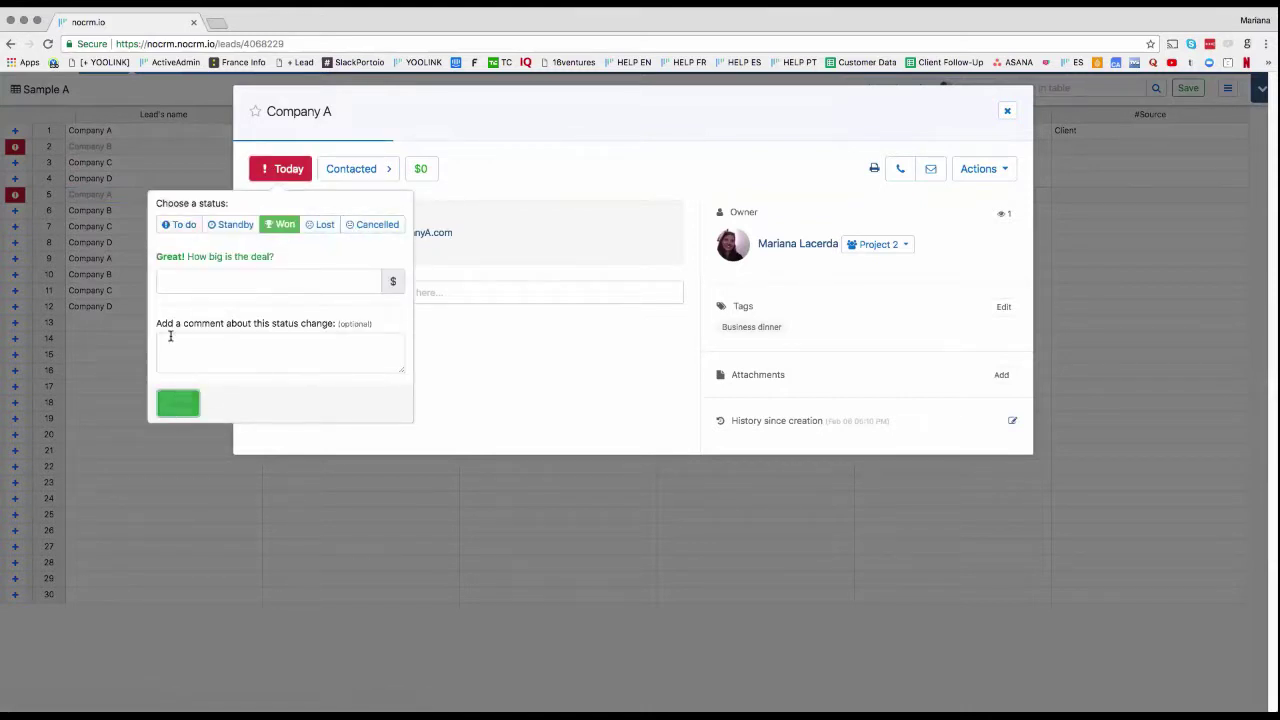
click(1008, 113)
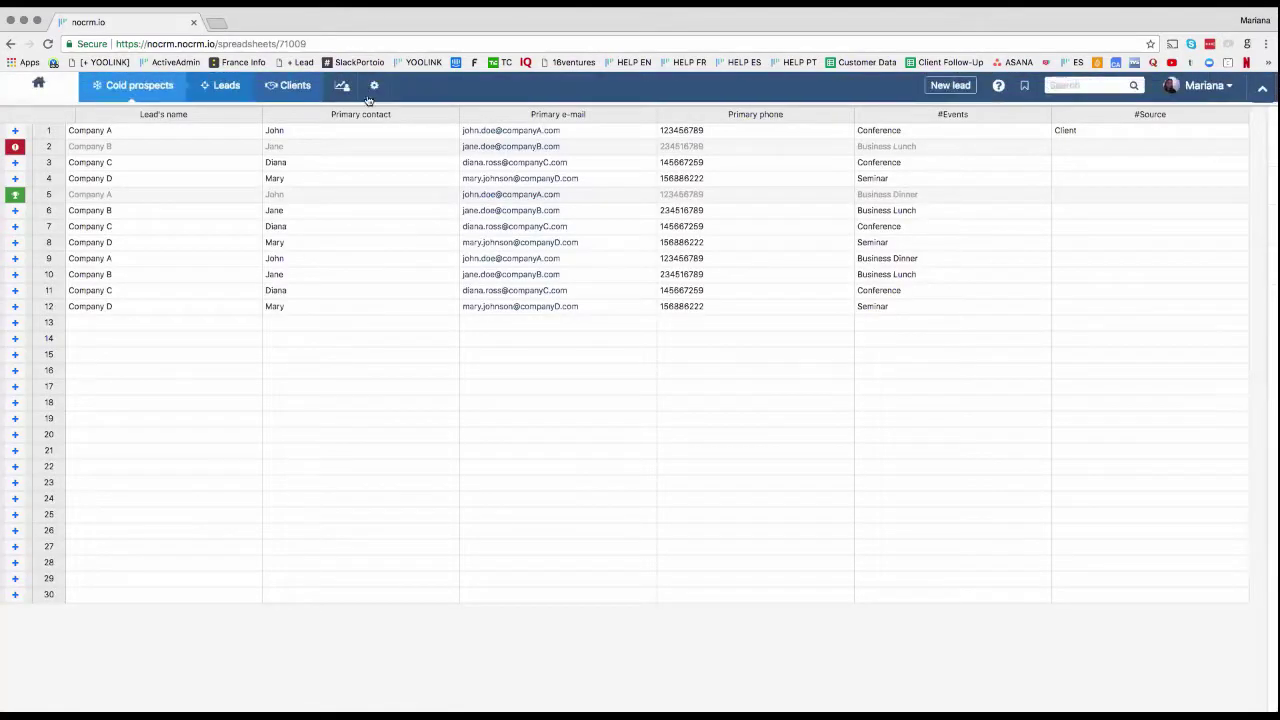
Step: Review the Won leads list under Clients, then return to the Sales pipeline board
mouse_move(290, 92)
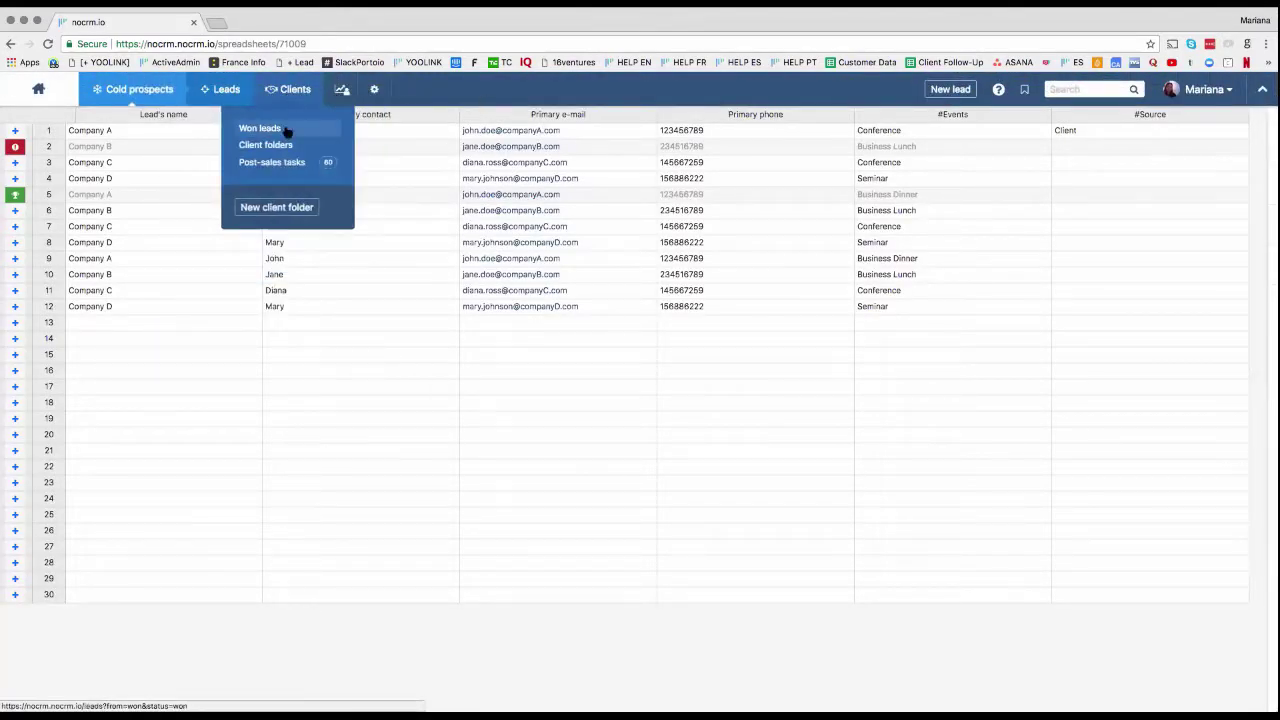
click(286, 131)
mouse_move(293, 90)
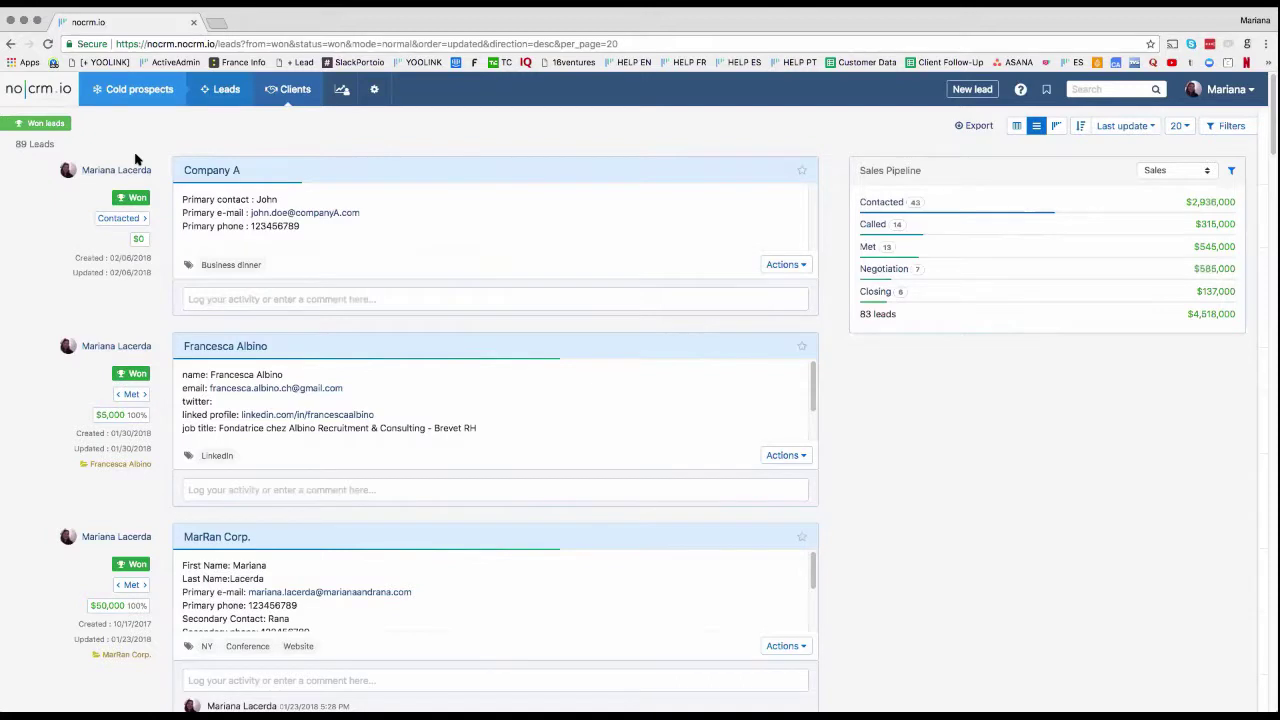
click(42, 94)
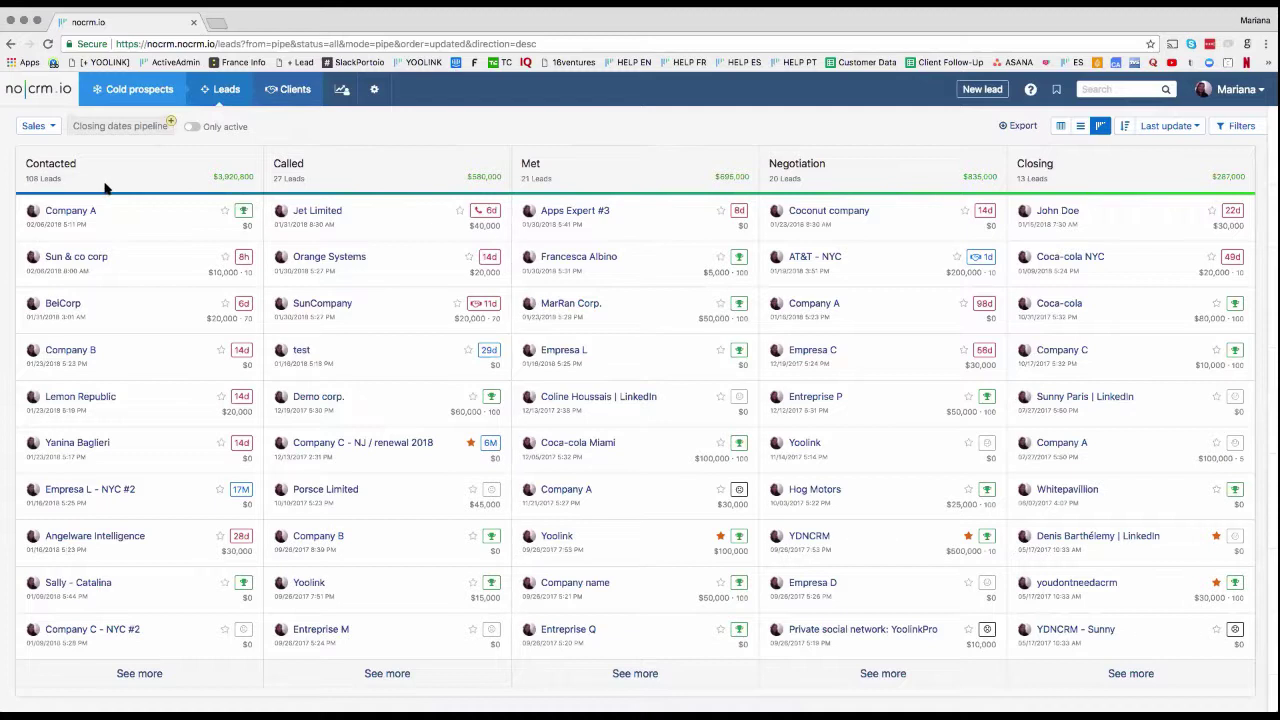
Step: Go to Admin panel > Default fields to see the lead and client folder fields
mouse_move(373, 92)
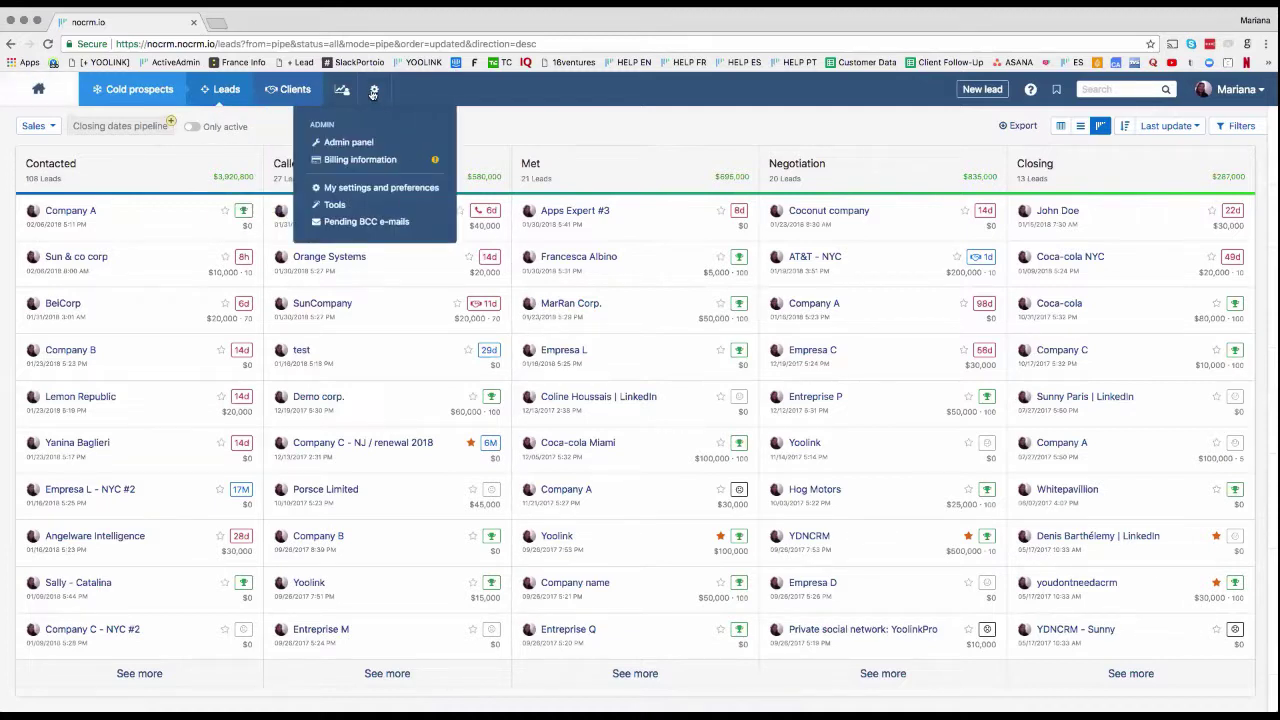
click(360, 143)
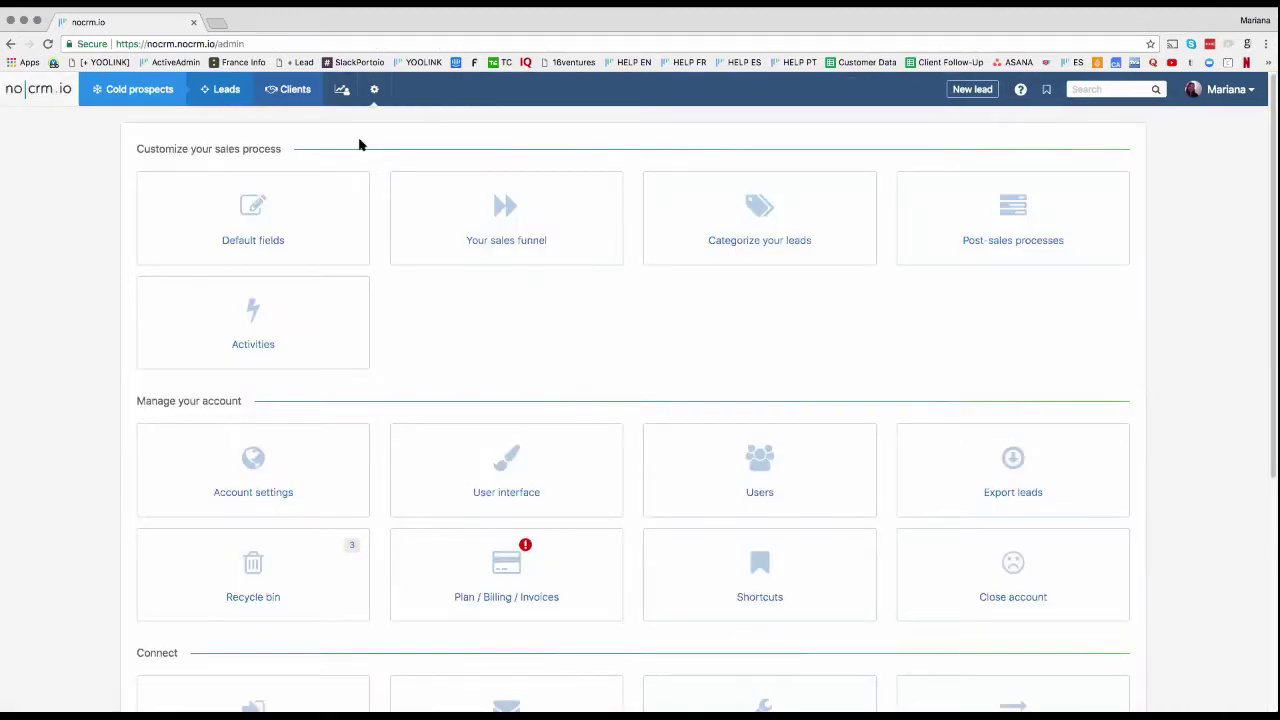
click(323, 216)
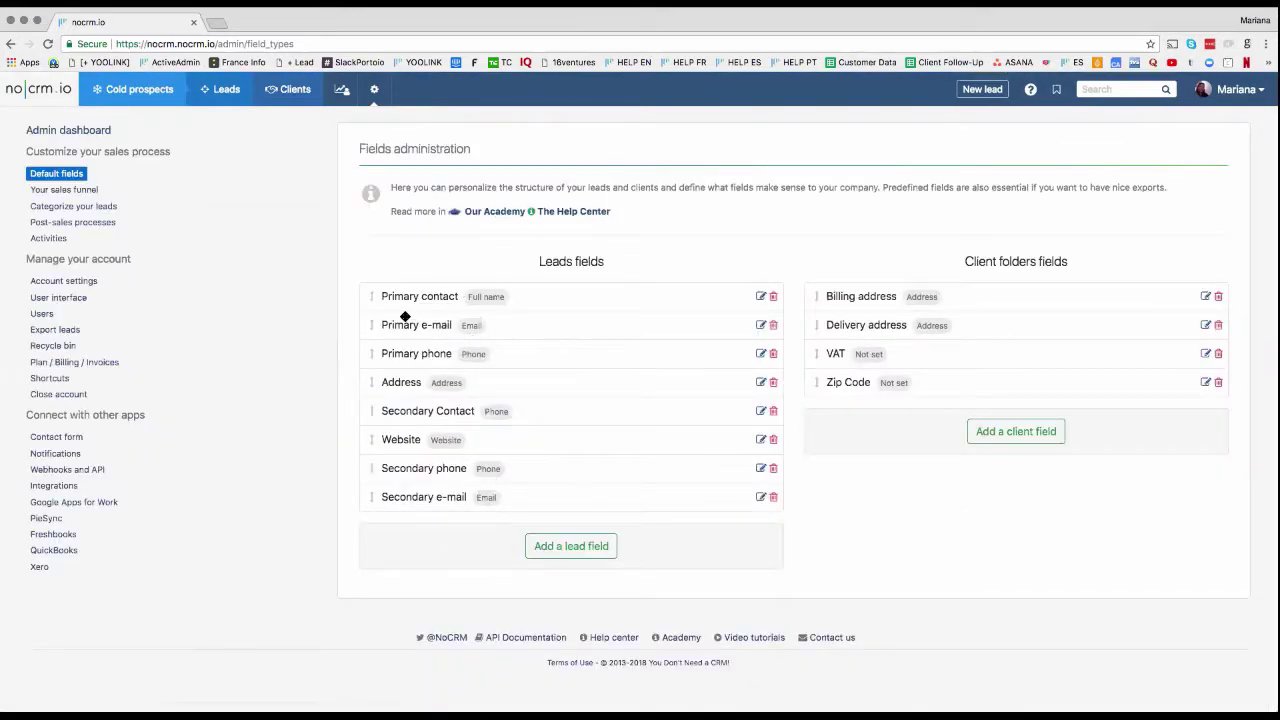
Step: Preview the pre-filled field template in a new lead, then close it without saving
click(978, 90)
mouse_move(272, 250)
mouse_down()
mouse_move(374, 306)
mouse_move(374, 329)
mouse_move(271, 256)
mouse_up()
click(350, 326)
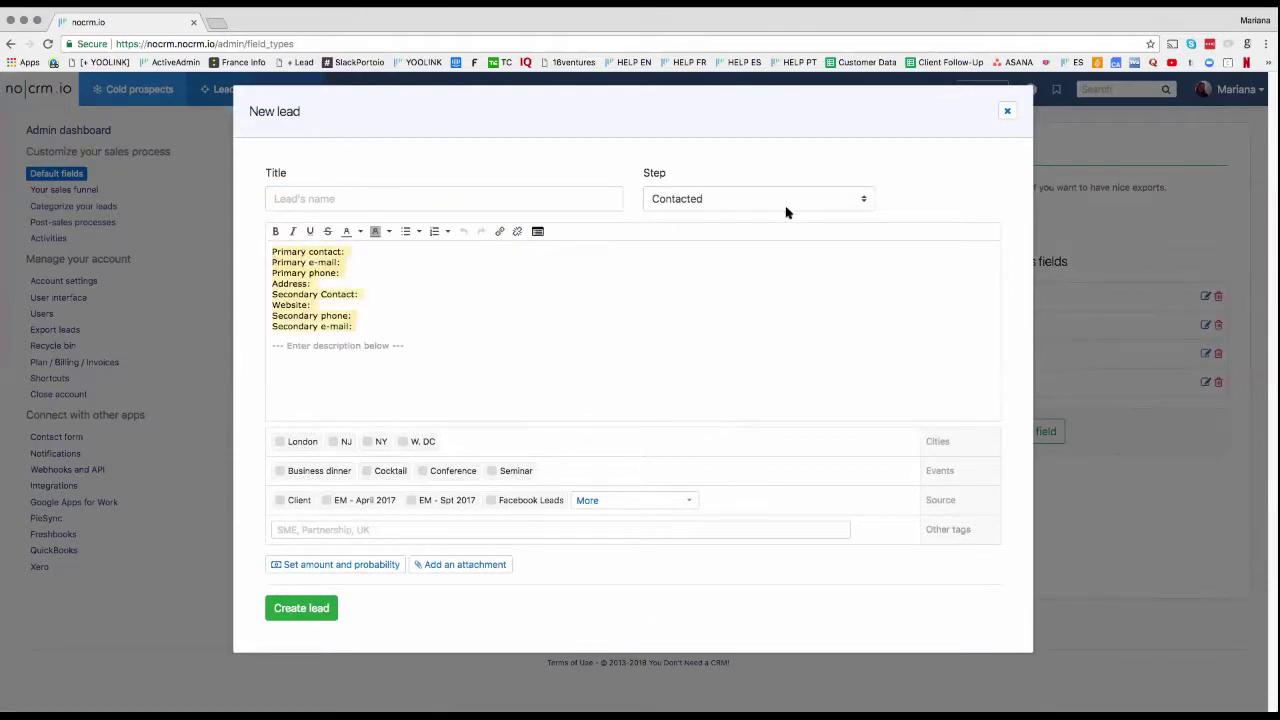
click(1007, 112)
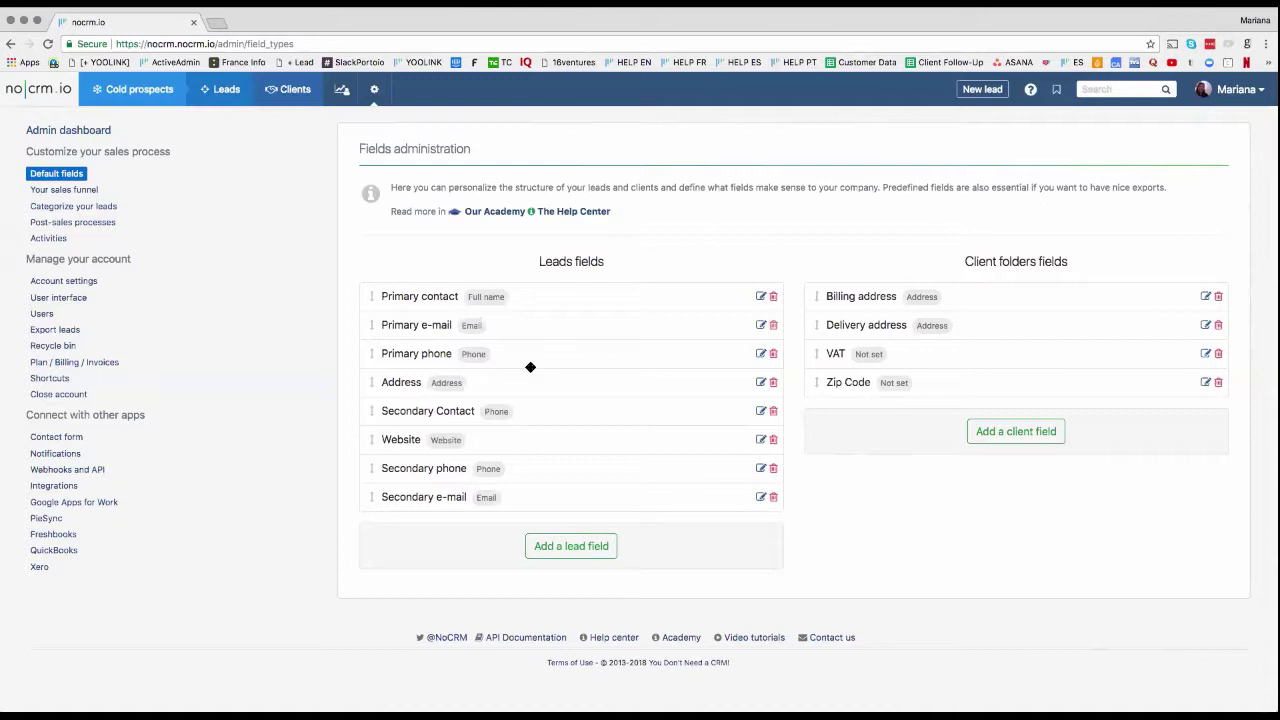
Step: Open Your sales funnel and scroll through the Sales, Sales Pipeline and Upsell pipelines
click(50, 192)
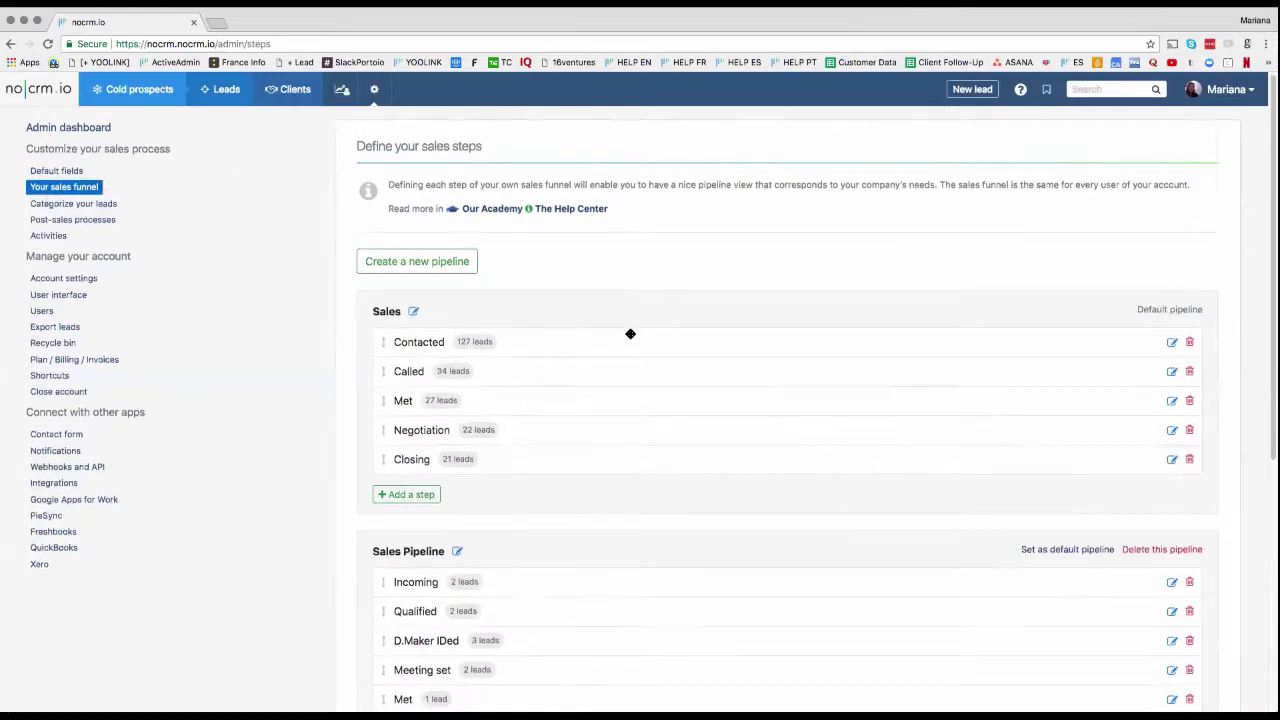
scroll(629, 335, down, 4)
scroll(629, 336, up, 2)
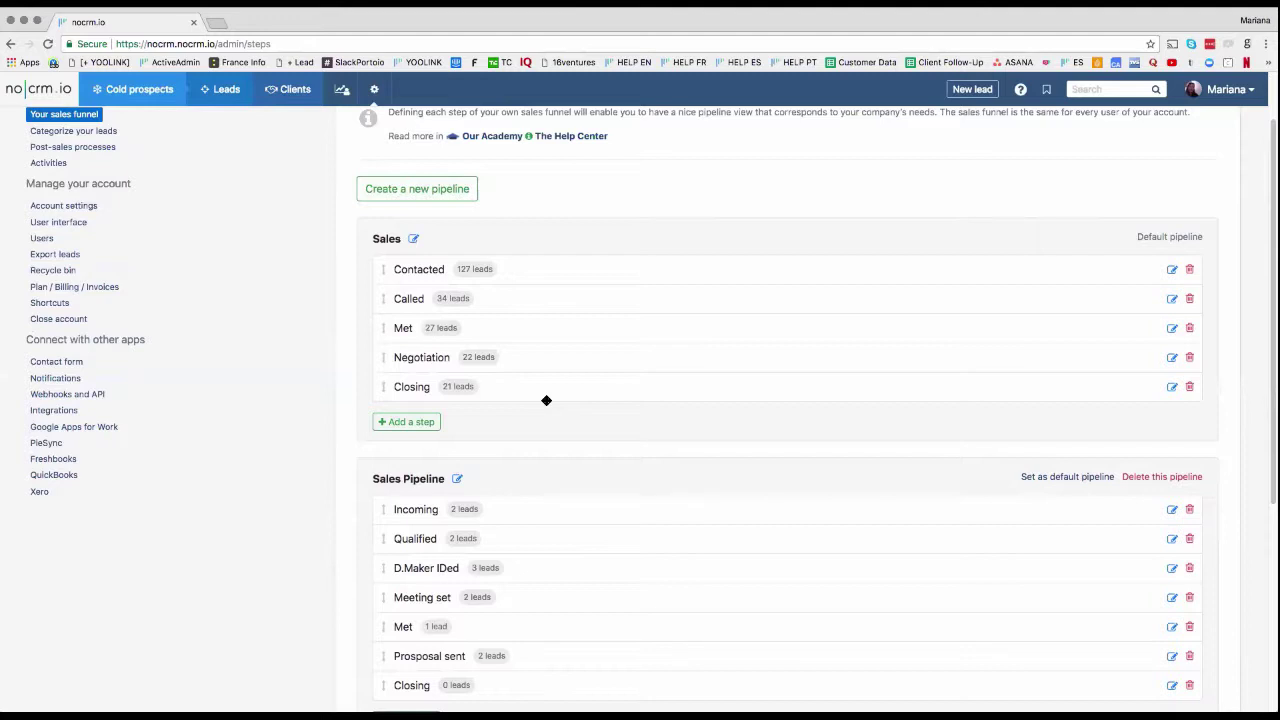
scroll(597, 377, down, 6)
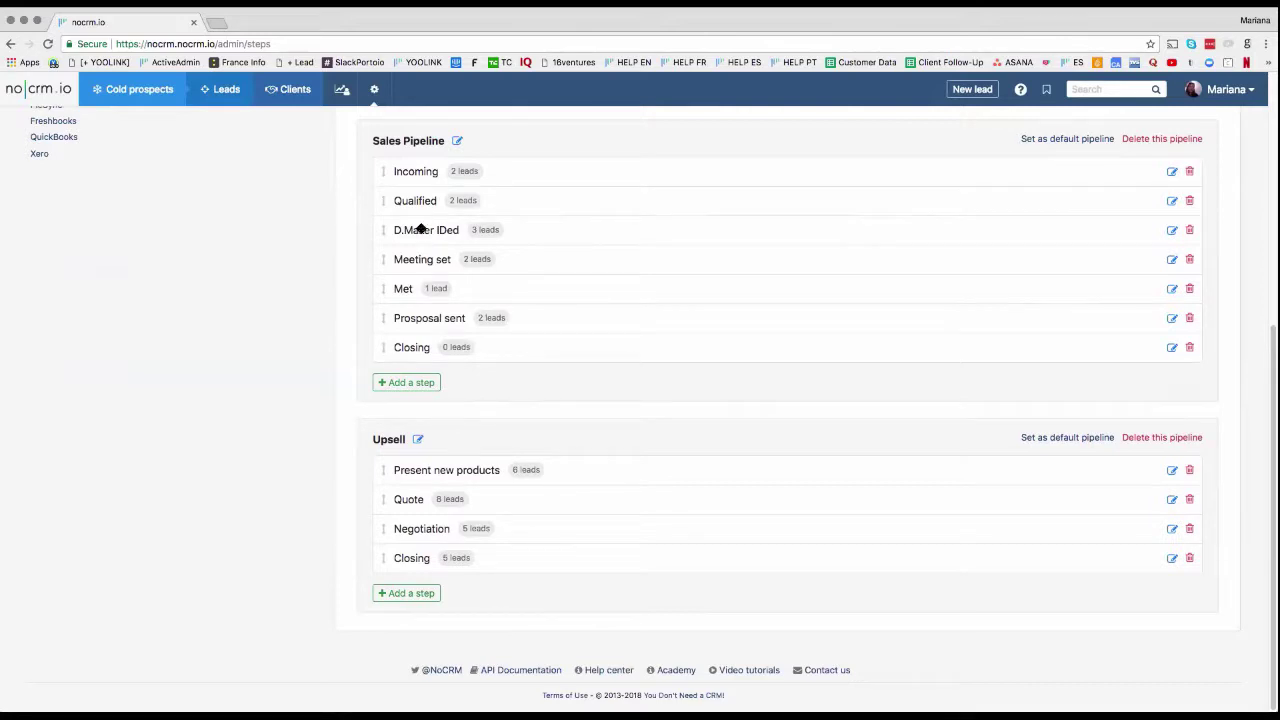
scroll(520, 180, up, 5)
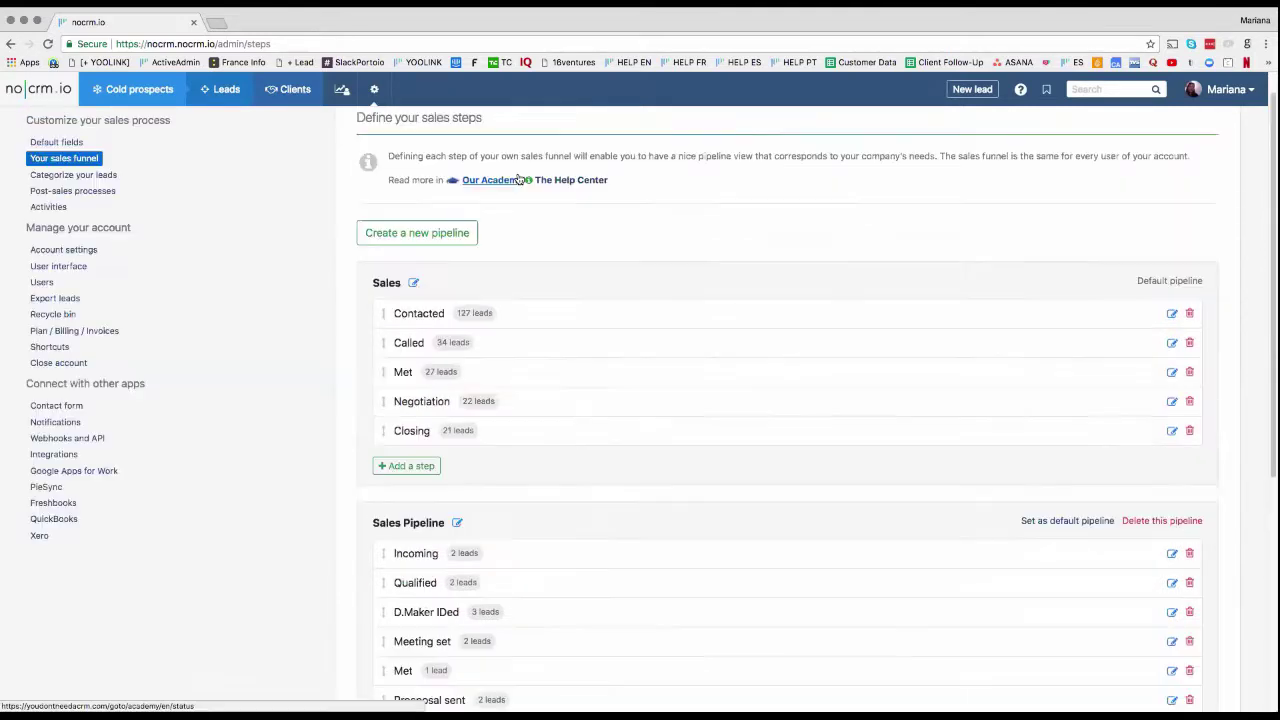
Step: Open Categorize your leads and scroll through the Source, Cities and Events tag categories
click(75, 175)
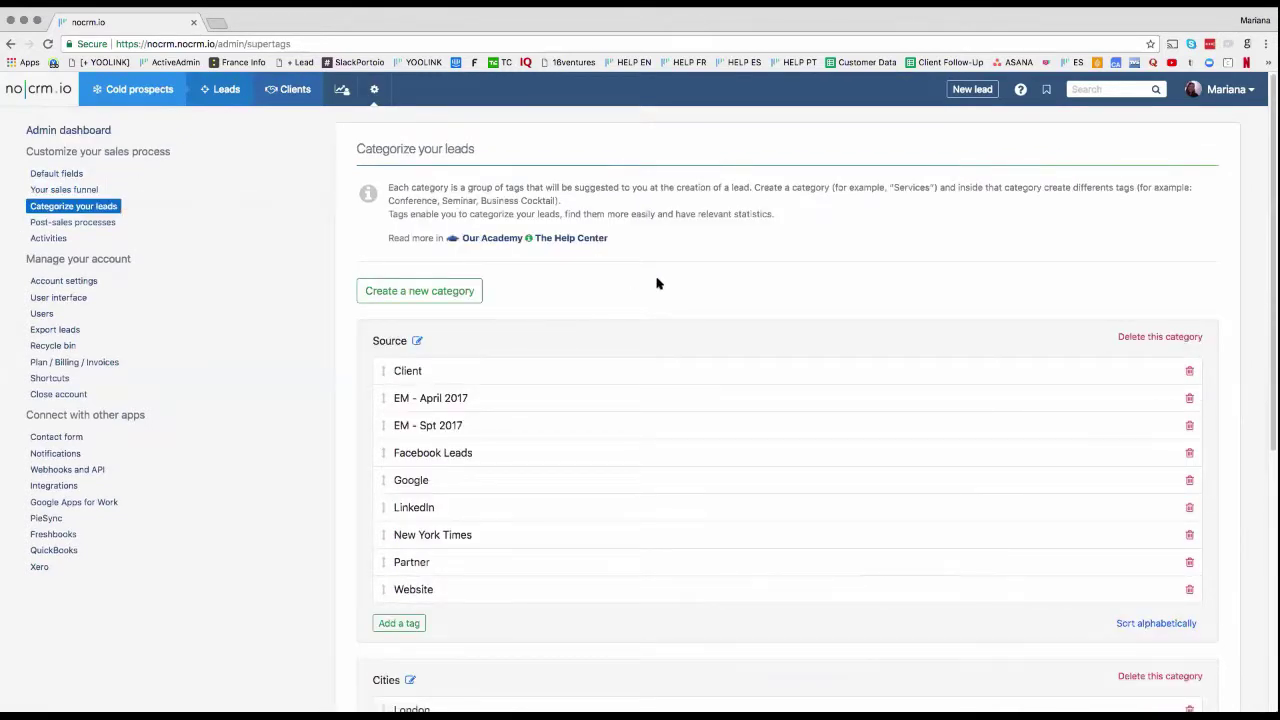
scroll(657, 282, down, 3)
scroll(657, 281, down, 3)
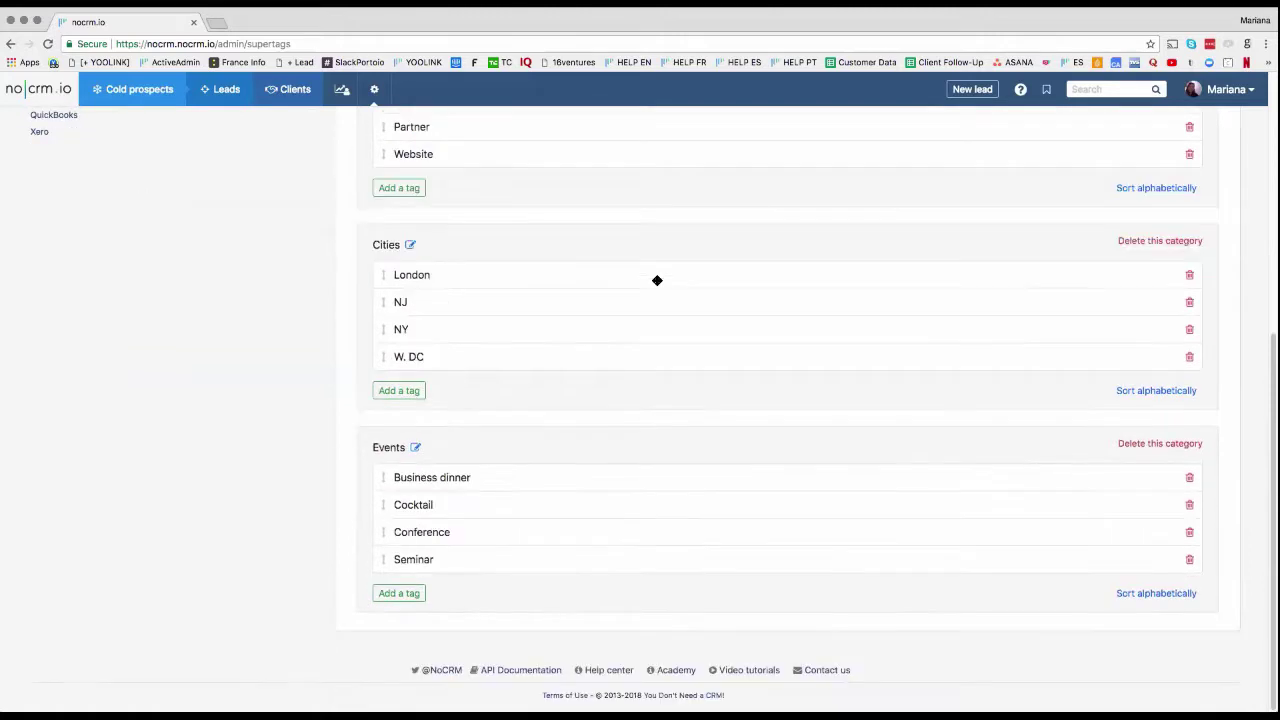
scroll(657, 280, up, 6)
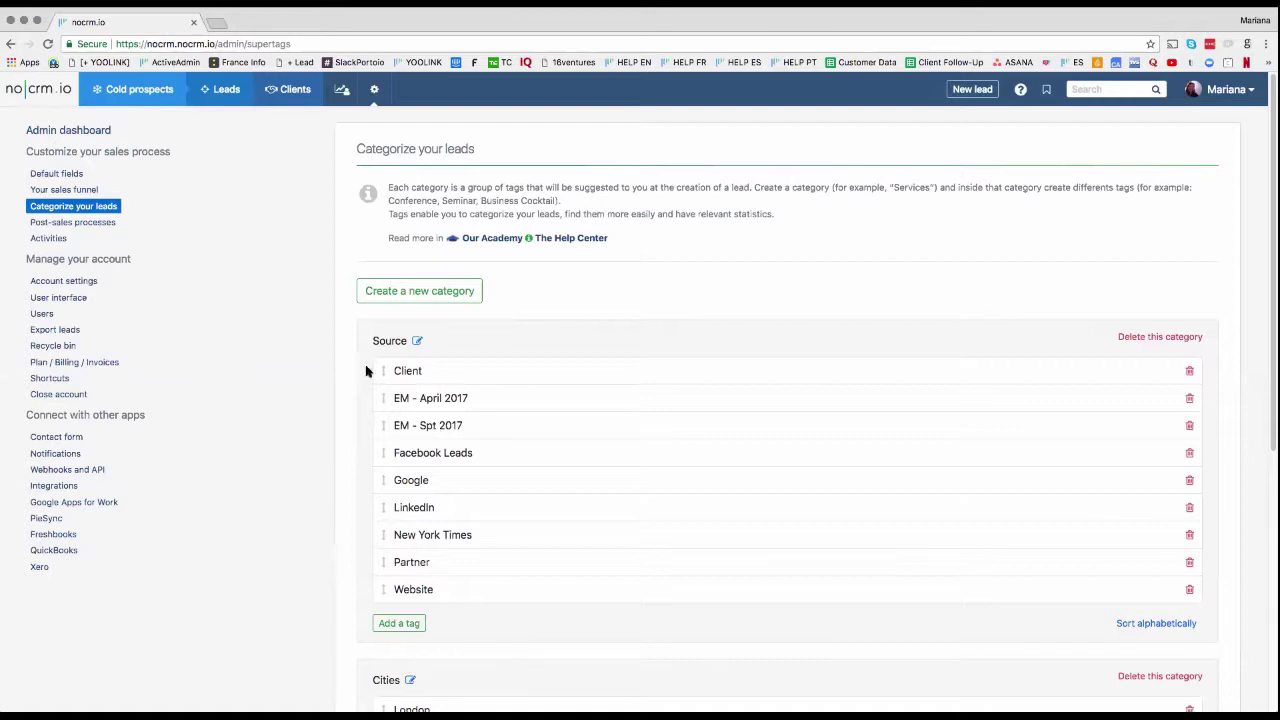
Step: Tick then untick NY, Conference and EM - Spt 2017 on a new lead, discard it, open Account settings
click(960, 89)
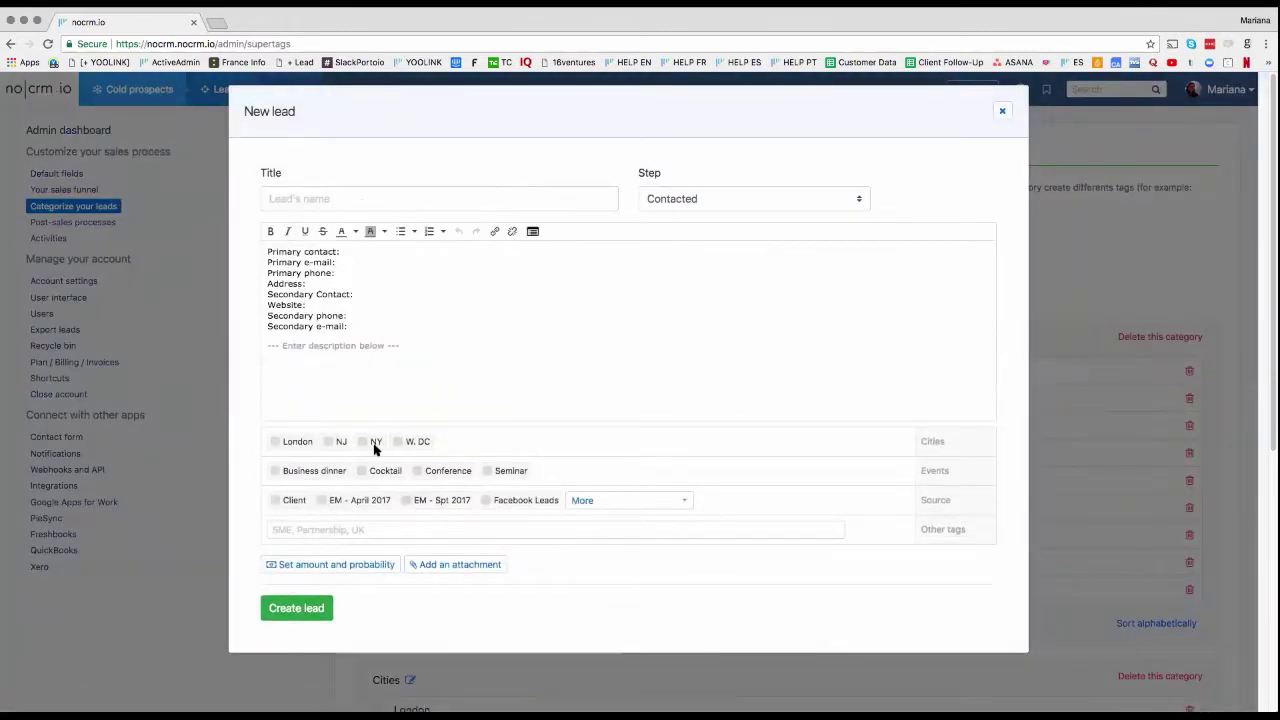
click(373, 444)
click(418, 470)
click(433, 501)
click(428, 500)
click(438, 470)
click(372, 443)
click(1002, 111)
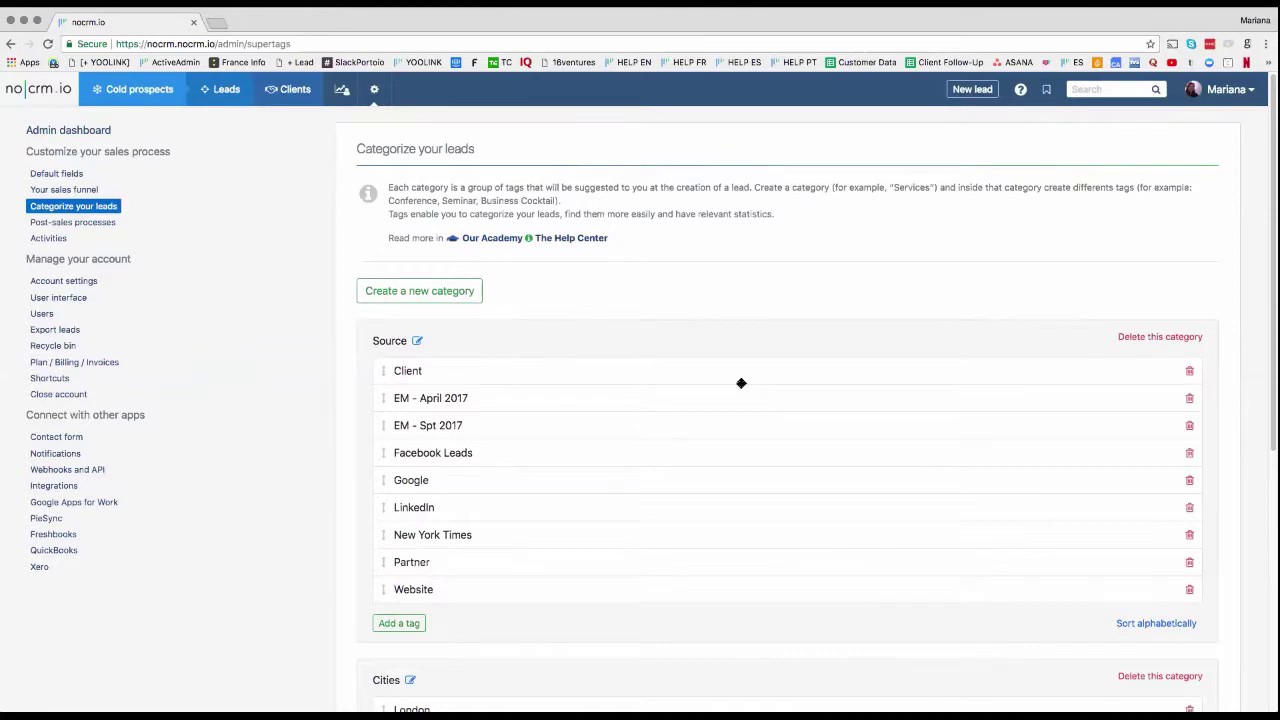
click(84, 285)
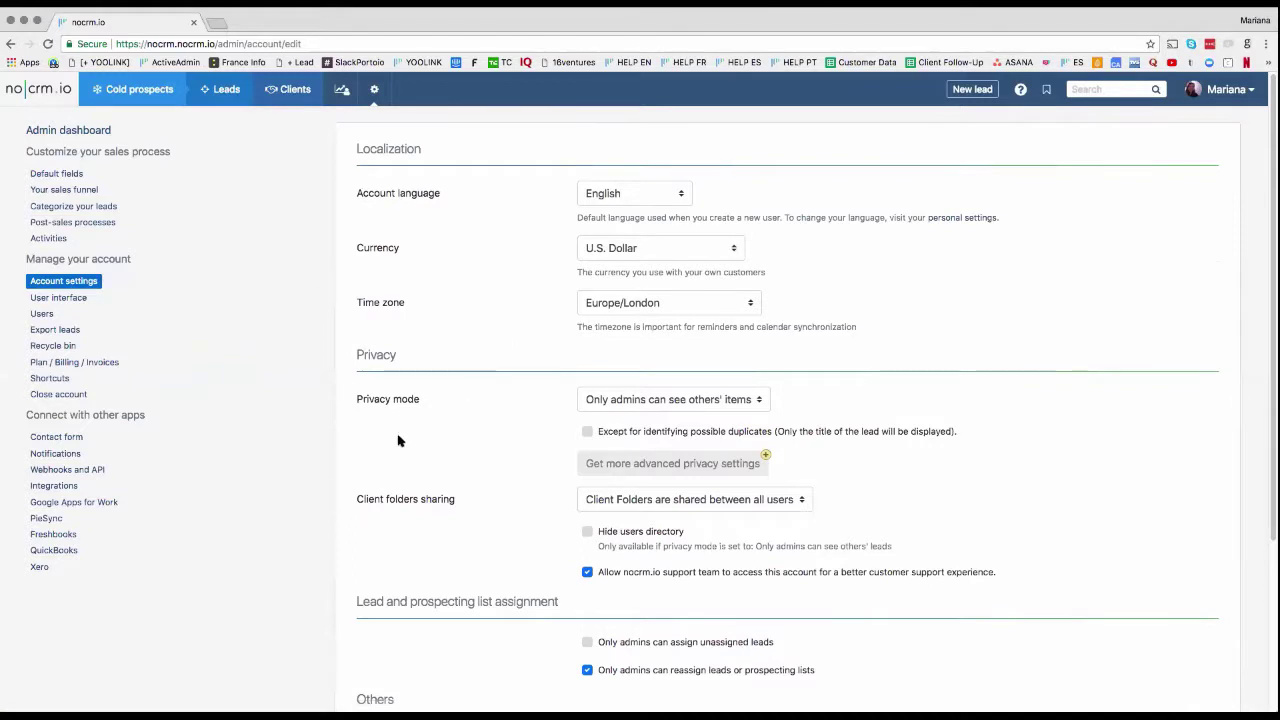
Step: Leave privacy mode as 'Only admins can see others' items' and go to Plan / Billing / Invoices
click(690, 401)
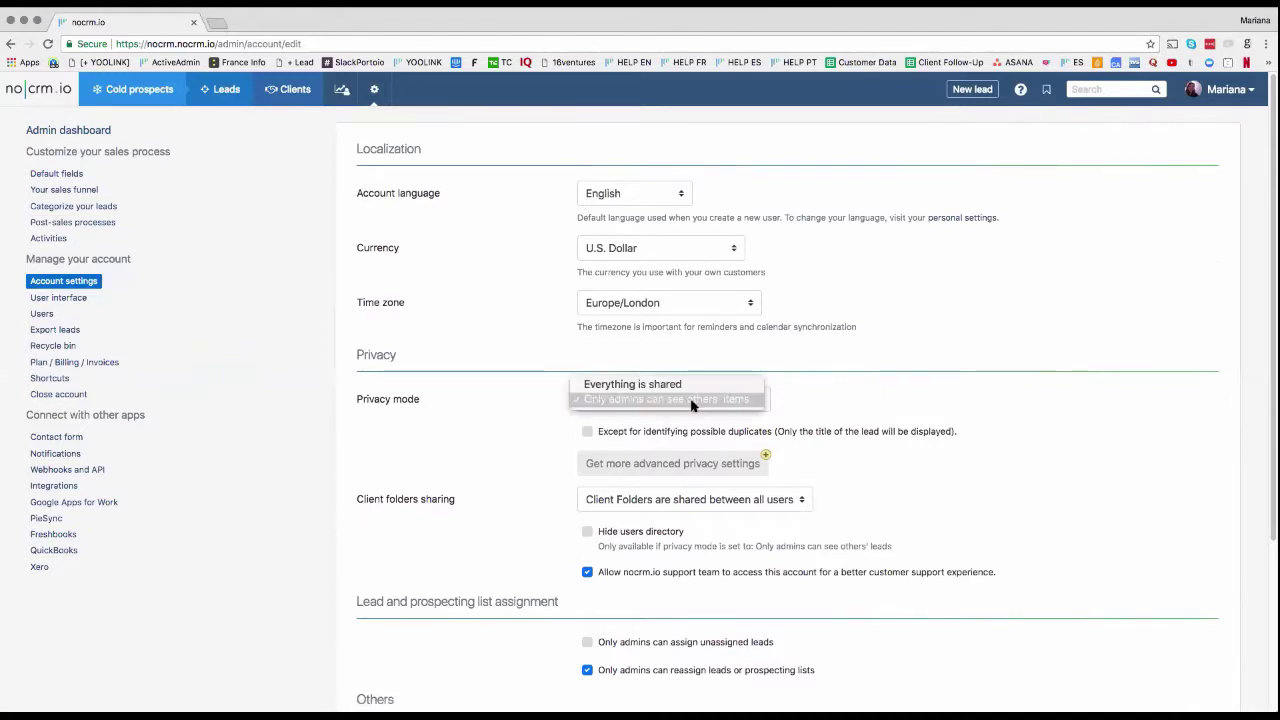
click(794, 403)
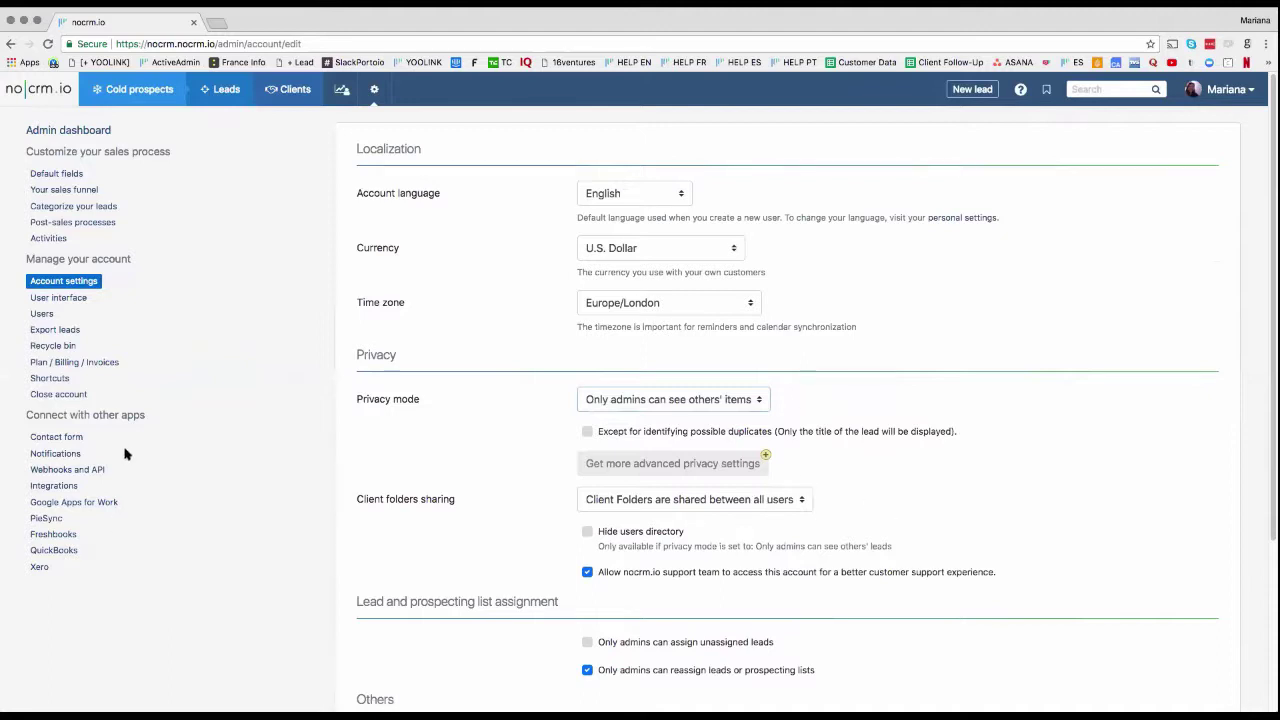
click(47, 366)
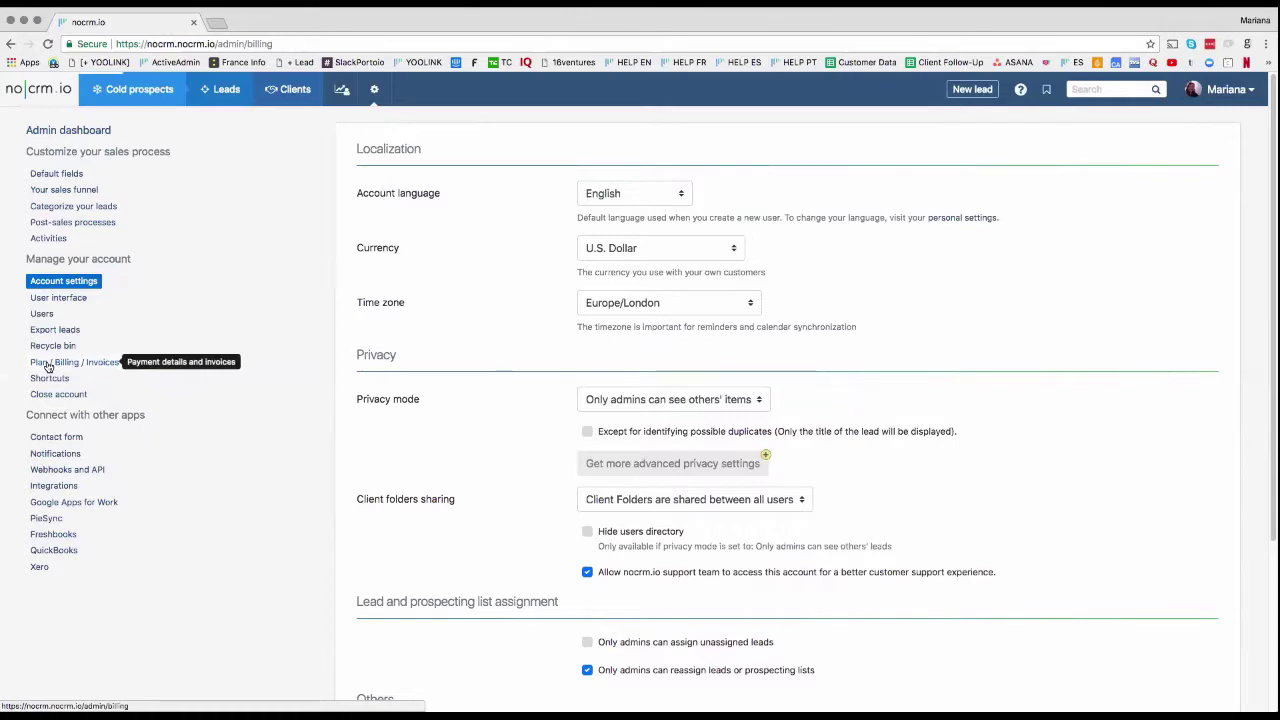
Step: Upgrade to the $17 Expert Edition from Plans and pricings, then return to Account settings
click(556, 200)
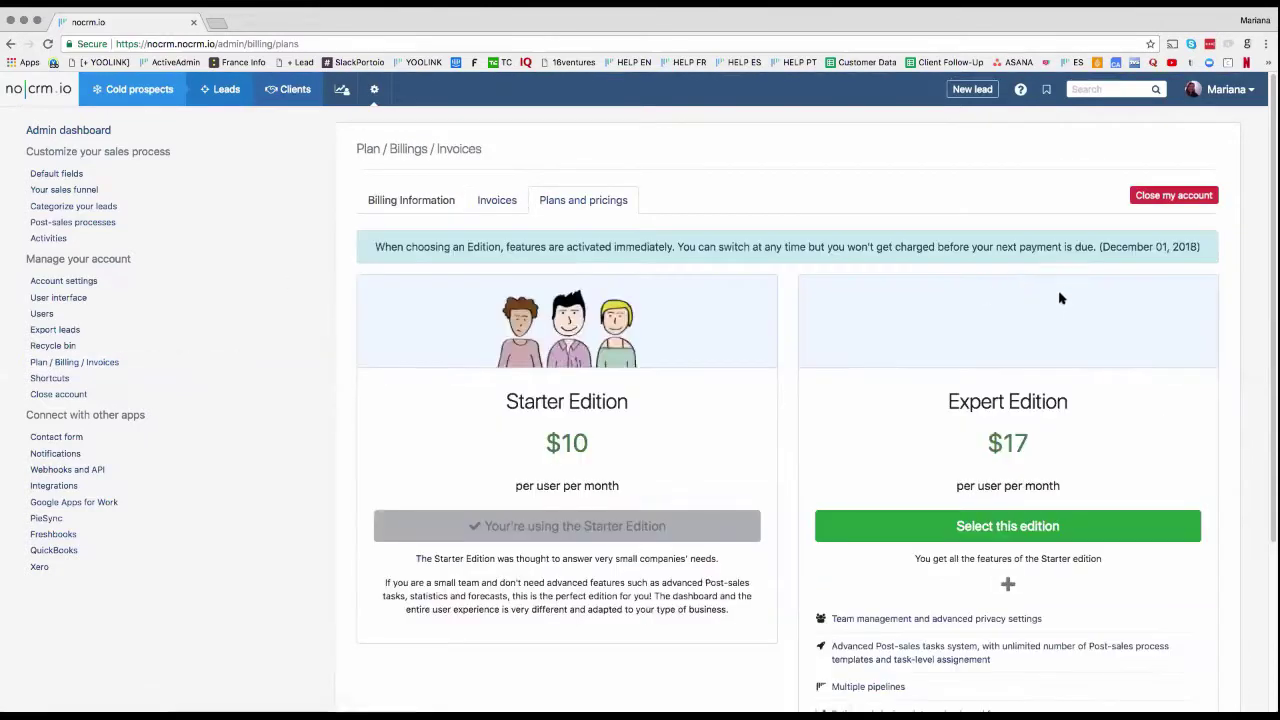
click(1028, 527)
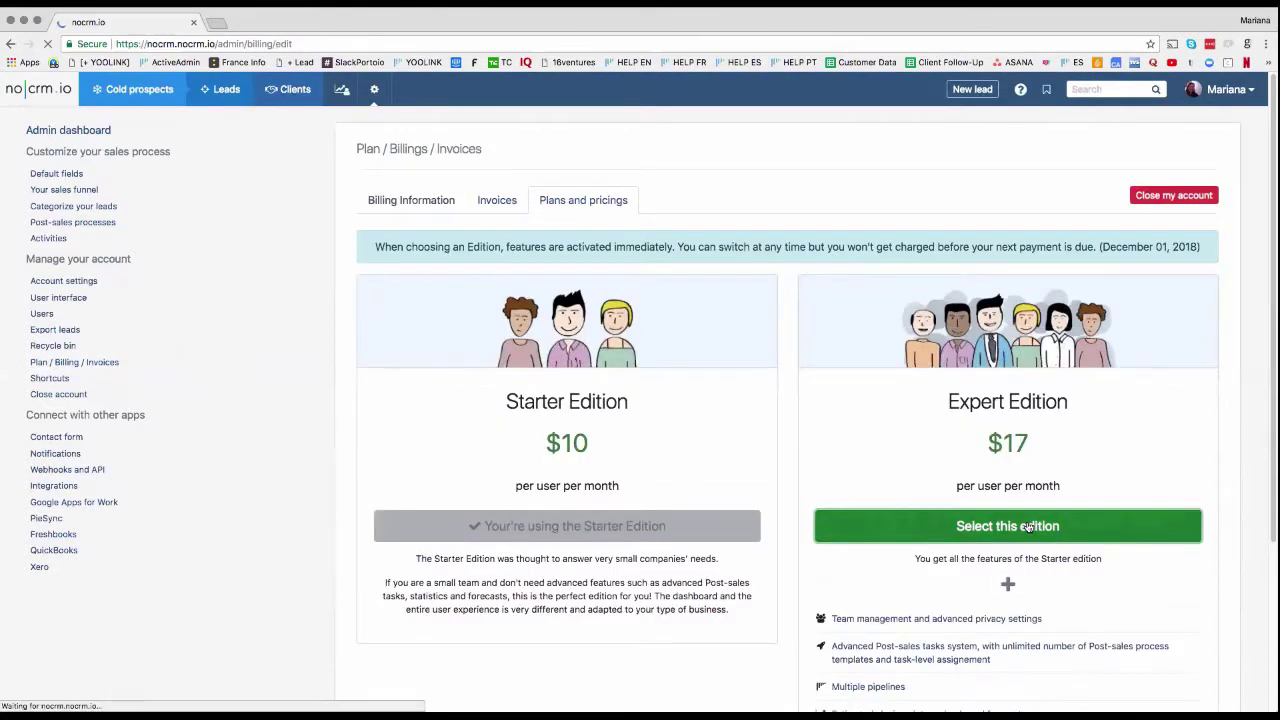
click(96, 290)
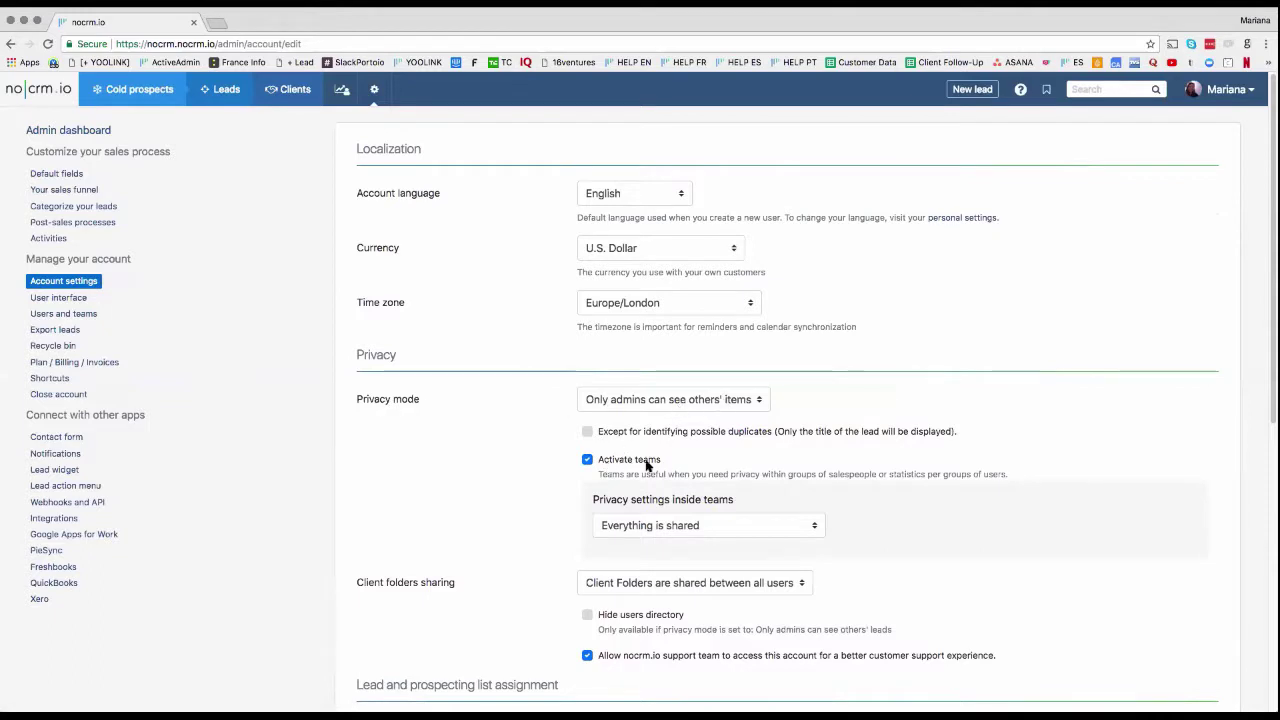
Step: Keep privacy inside teams set to 'Everything is shared'
click(613, 532)
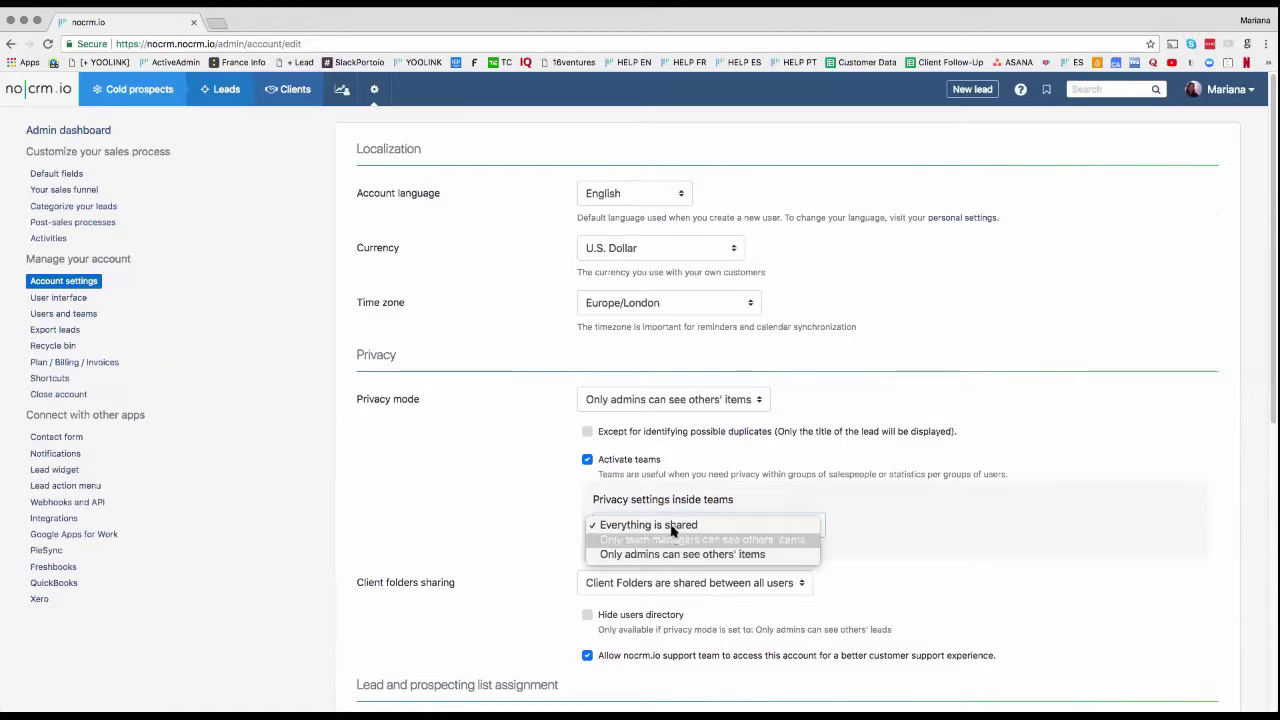
click(622, 508)
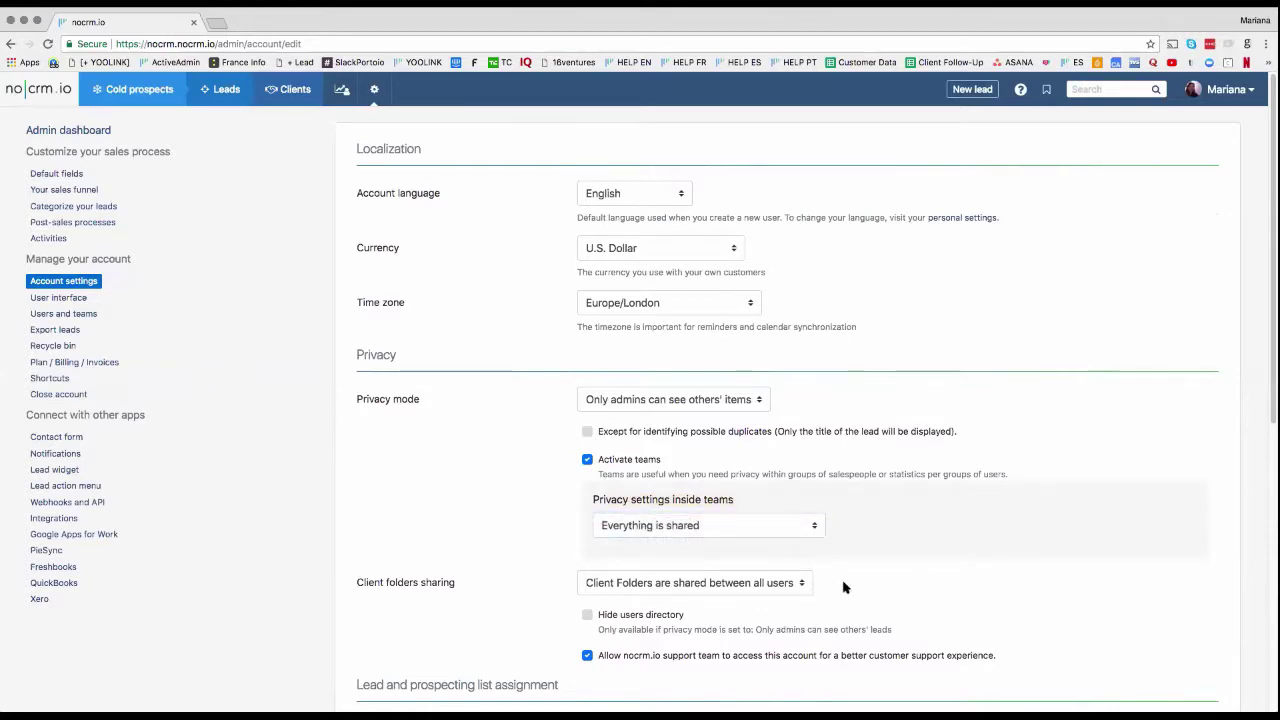
scroll(843, 580, down, 5)
scroll(843, 580, up, 5)
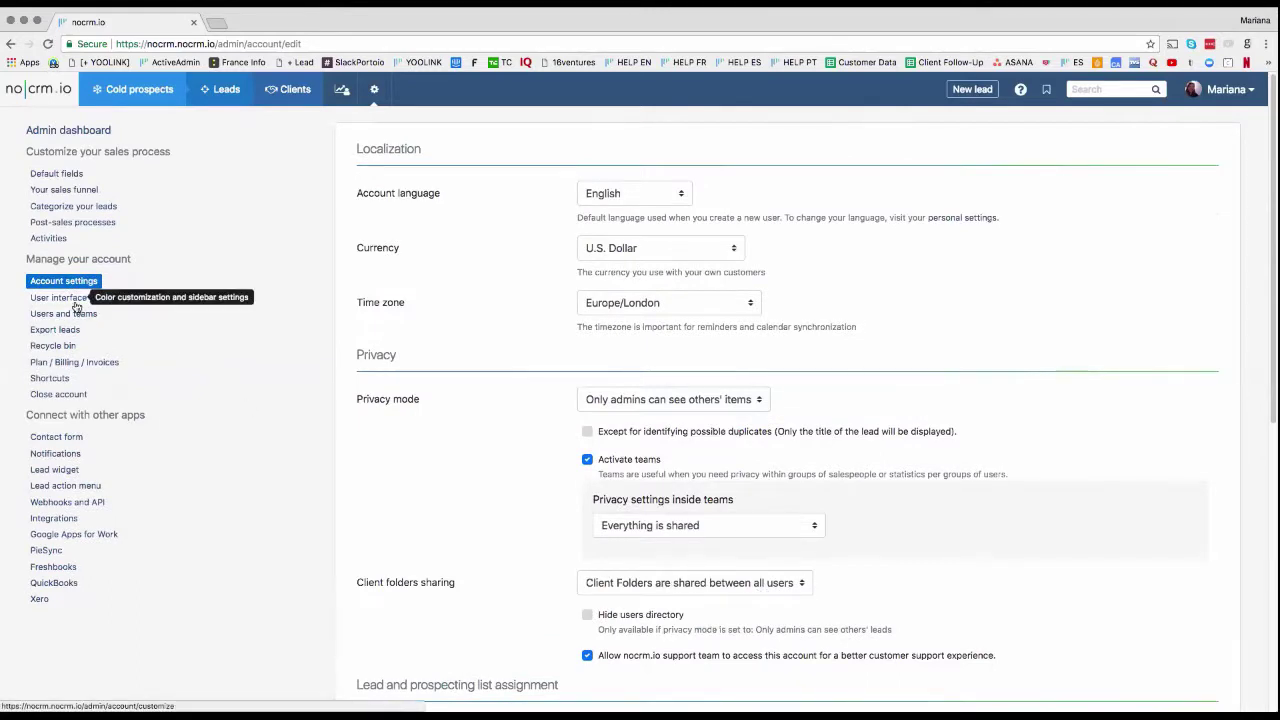
Step: Keep the blue banner colour in User interface settings, then view the Activities settings
click(76, 303)
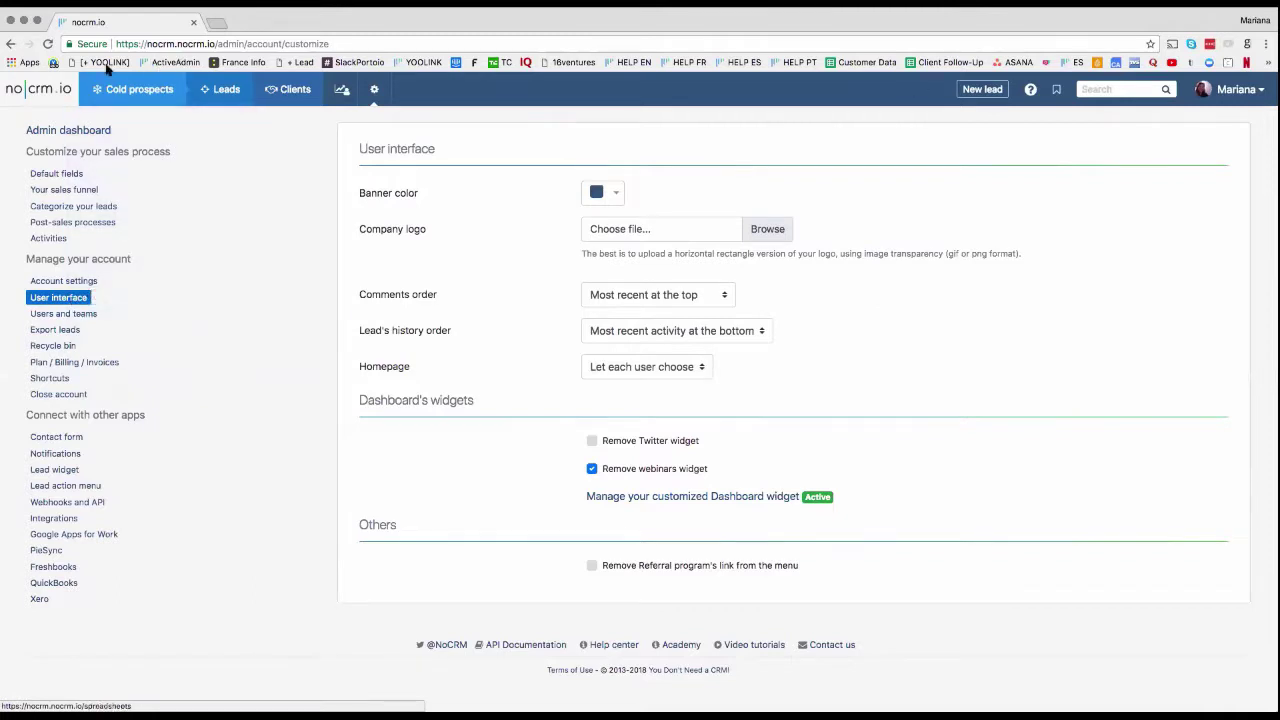
click(601, 193)
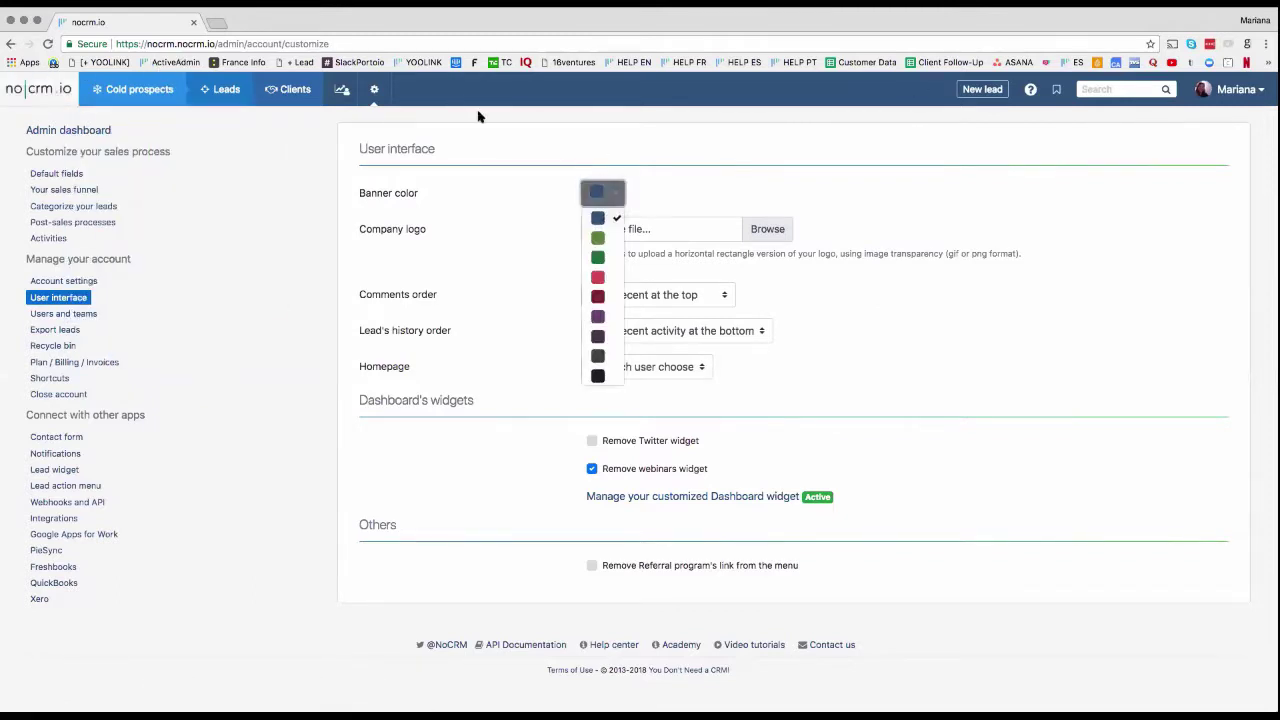
click(667, 182)
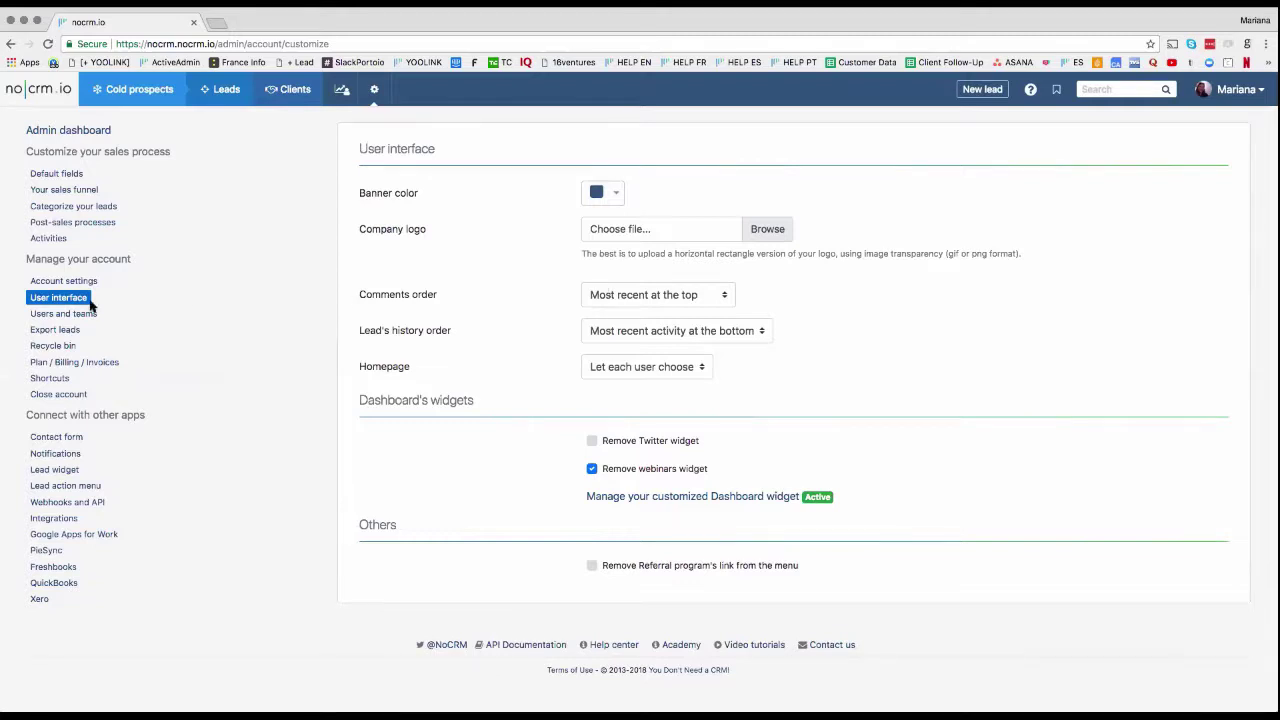
click(50, 240)
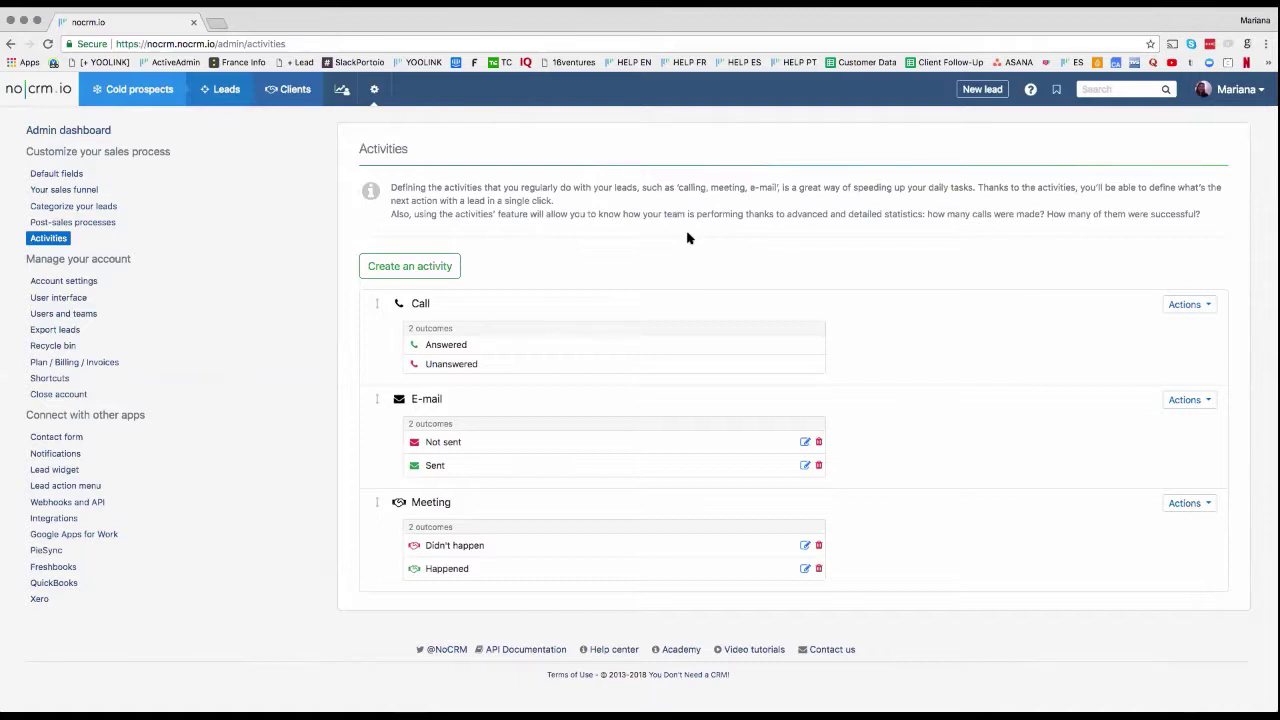
Step: Create a new lead with the company title and the primary contact's name, e-mail and phone
click(982, 90)
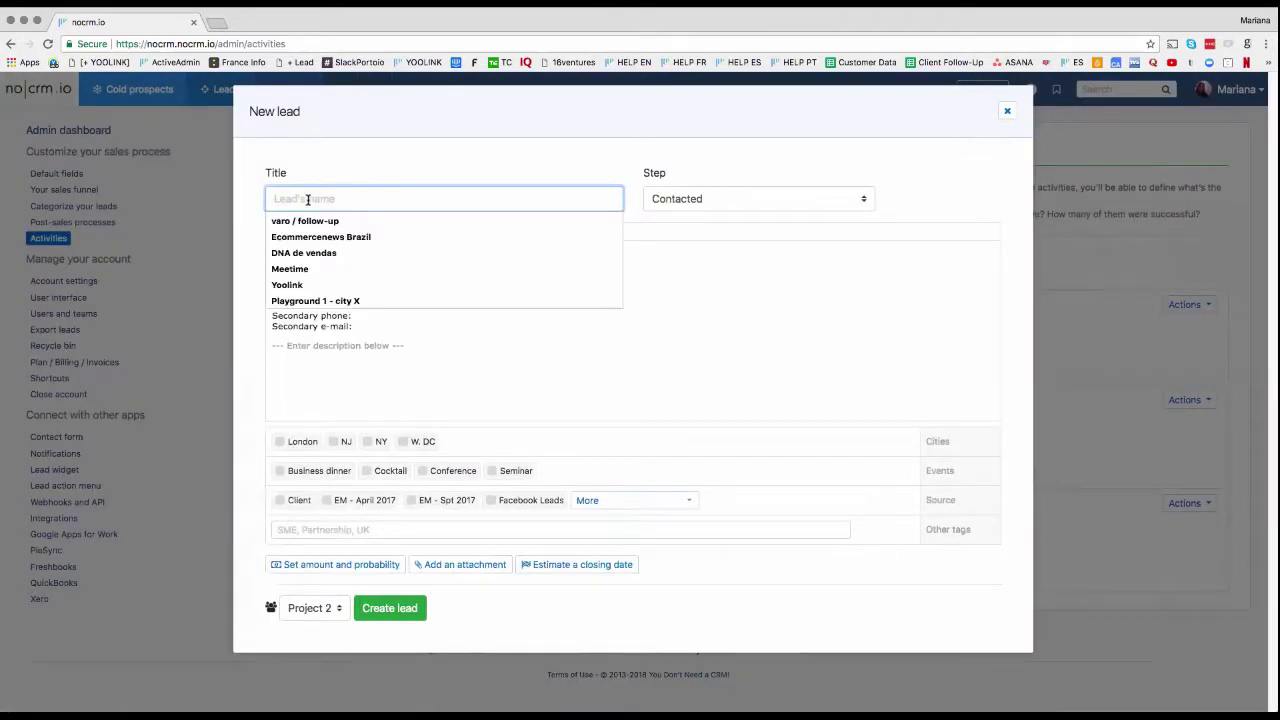
text(Compa)
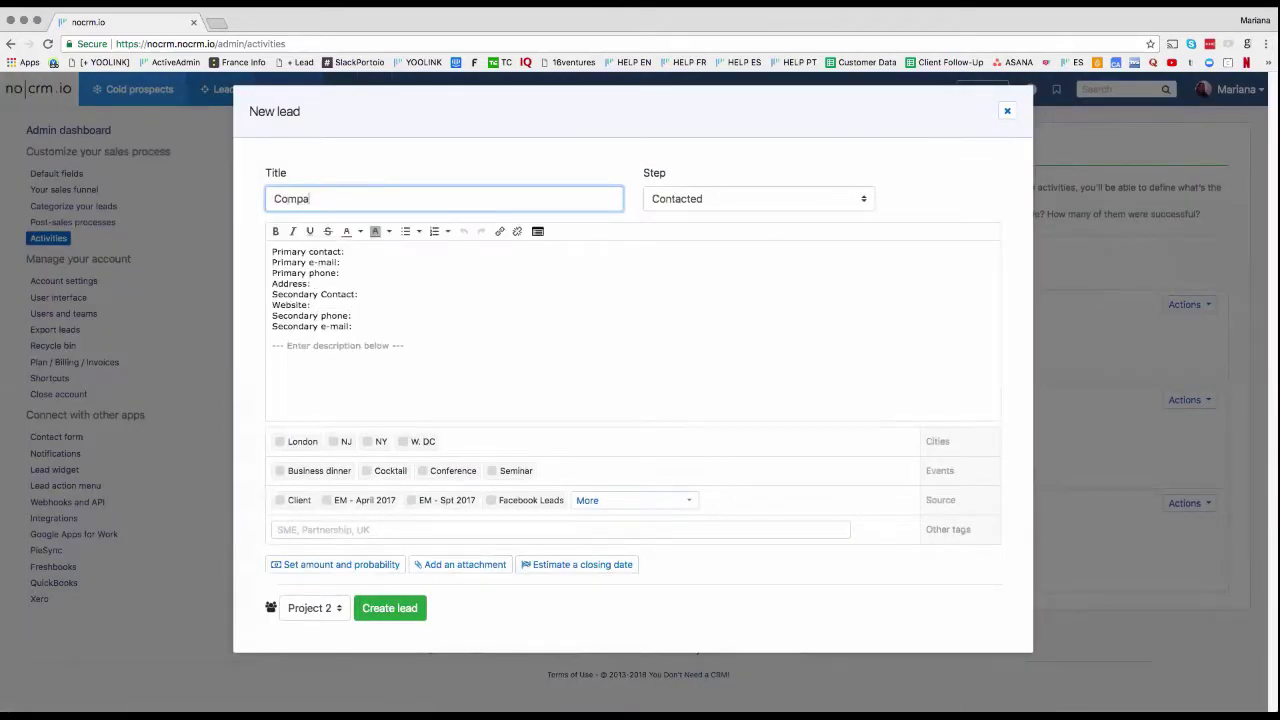
text(ny Mariana & Co.)
click(352, 251)
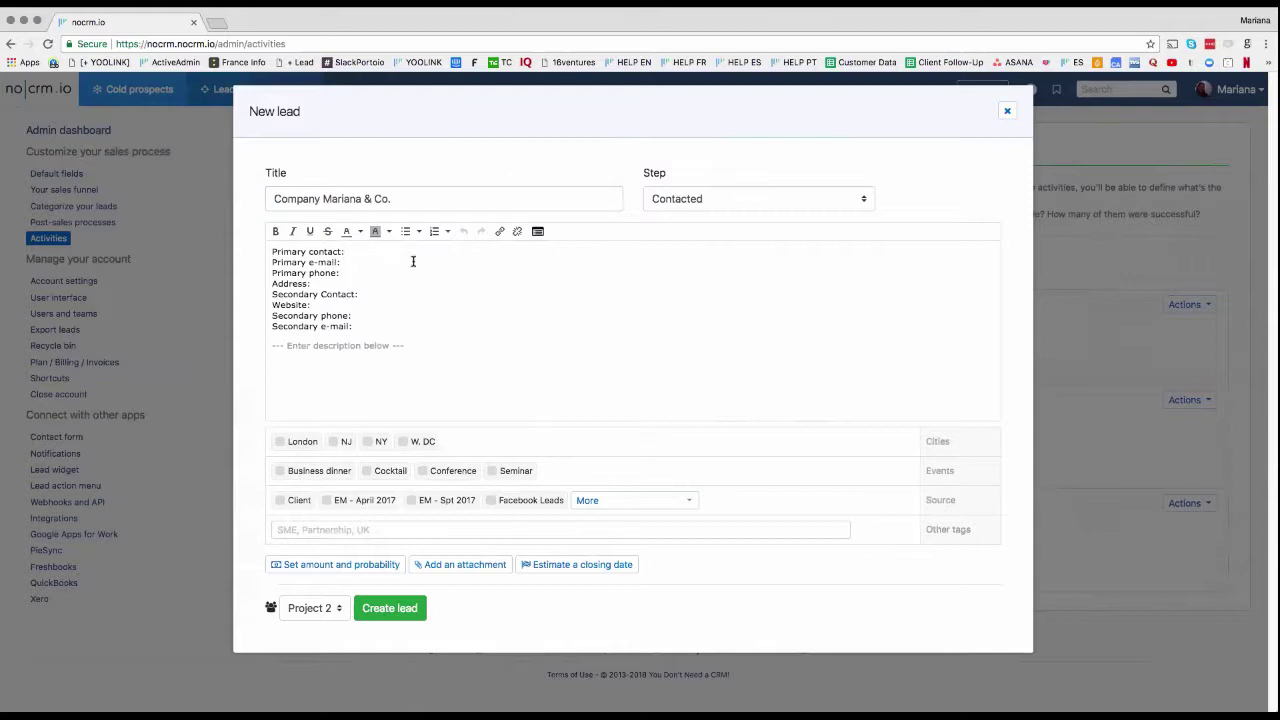
text(Mariana)
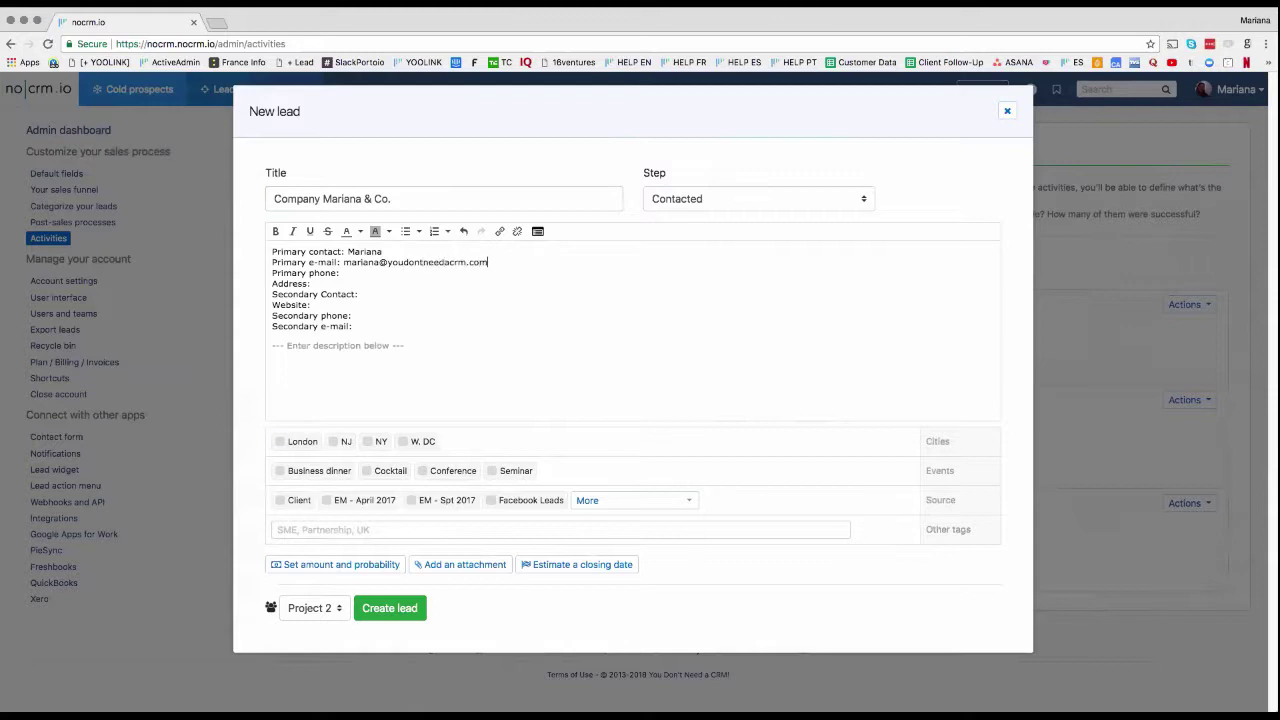
click(382, 272)
text(+123456789)
Step: Save the lead and put it on Standby with a reminder dated 2018-02-20
click(398, 608)
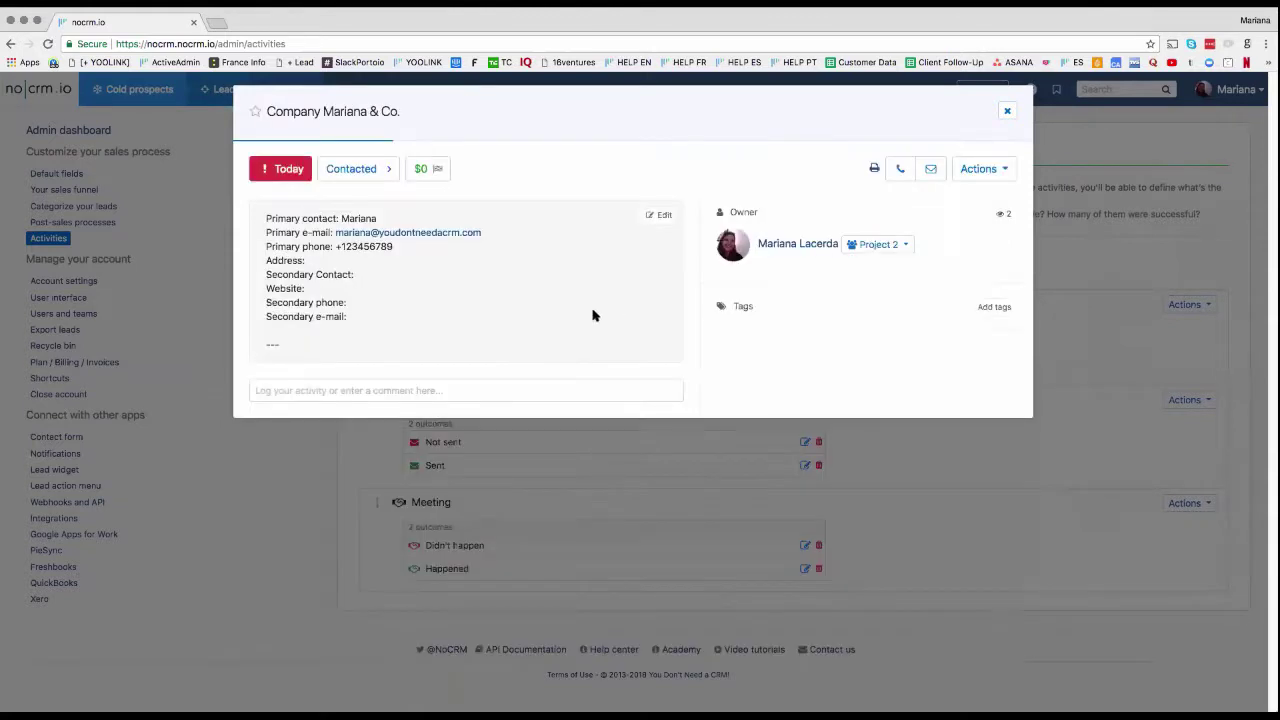
click(288, 170)
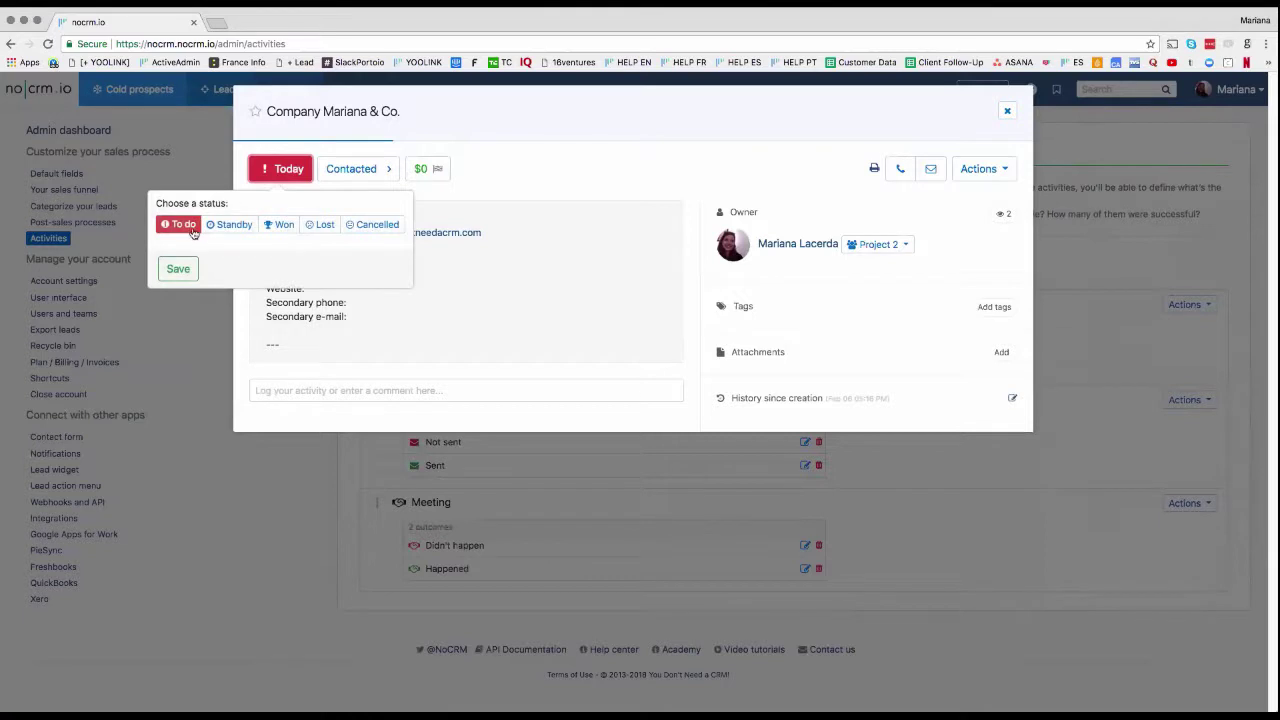
click(228, 228)
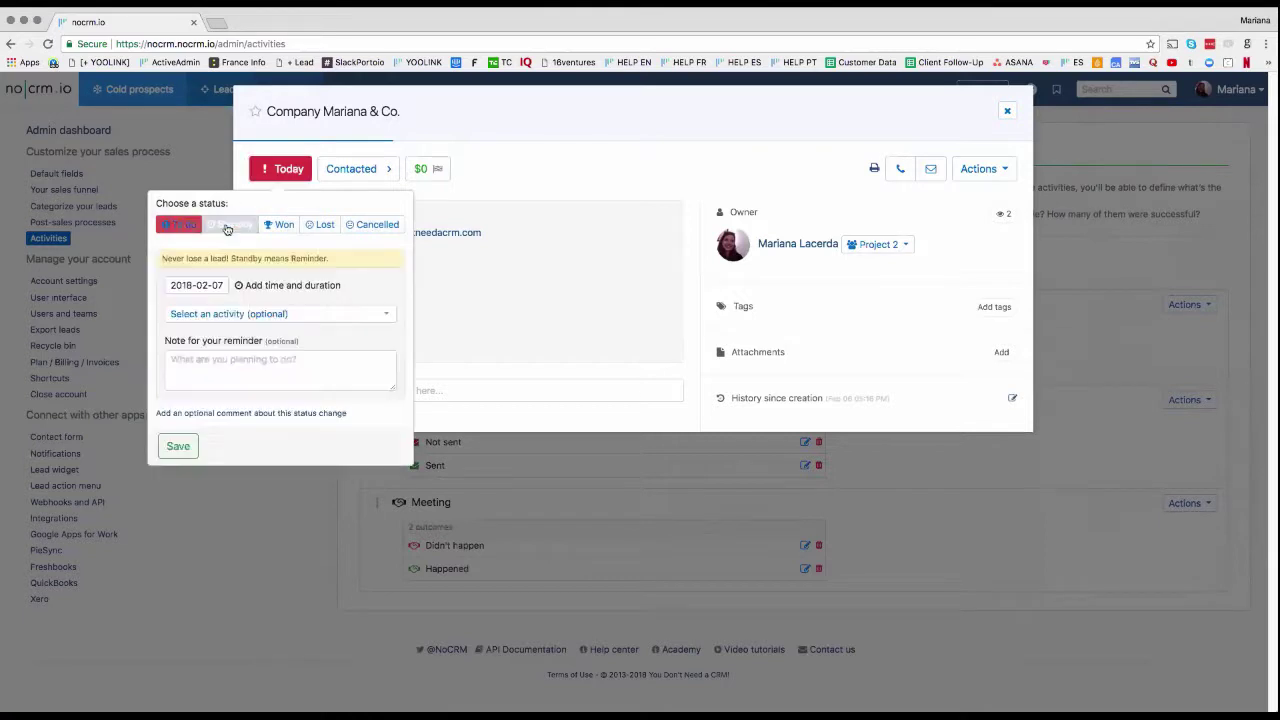
click(209, 286)
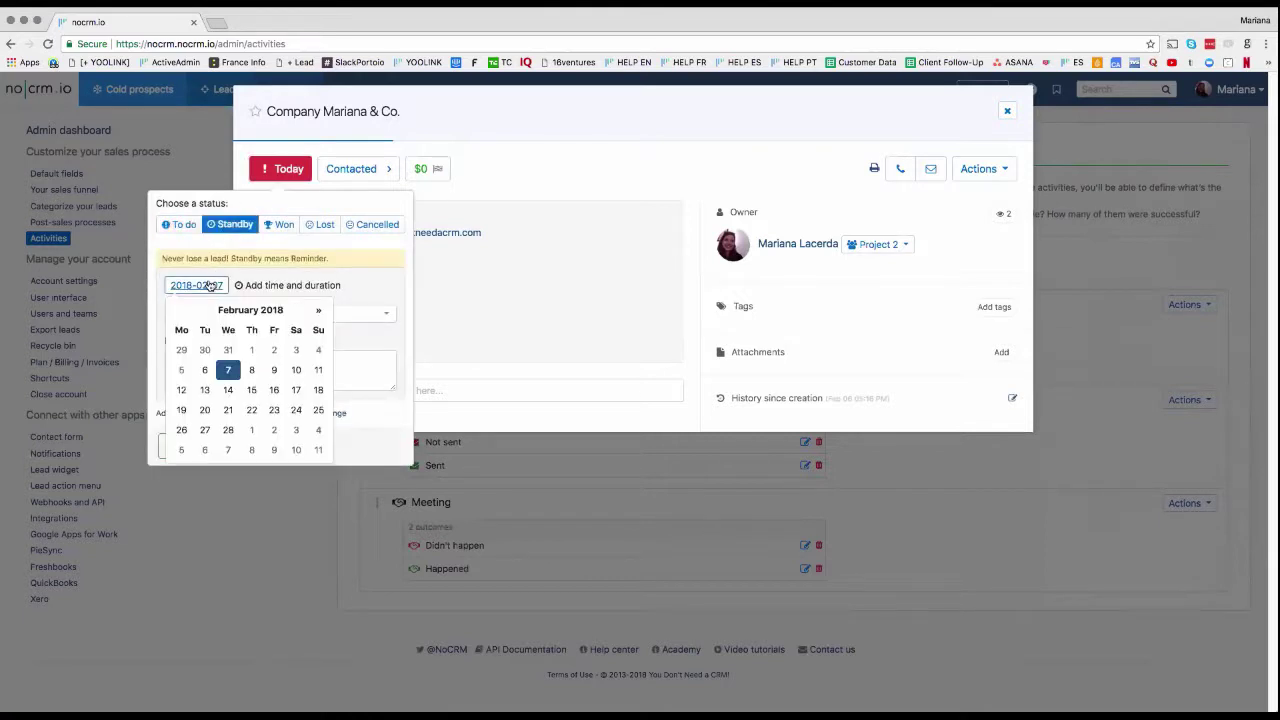
click(208, 410)
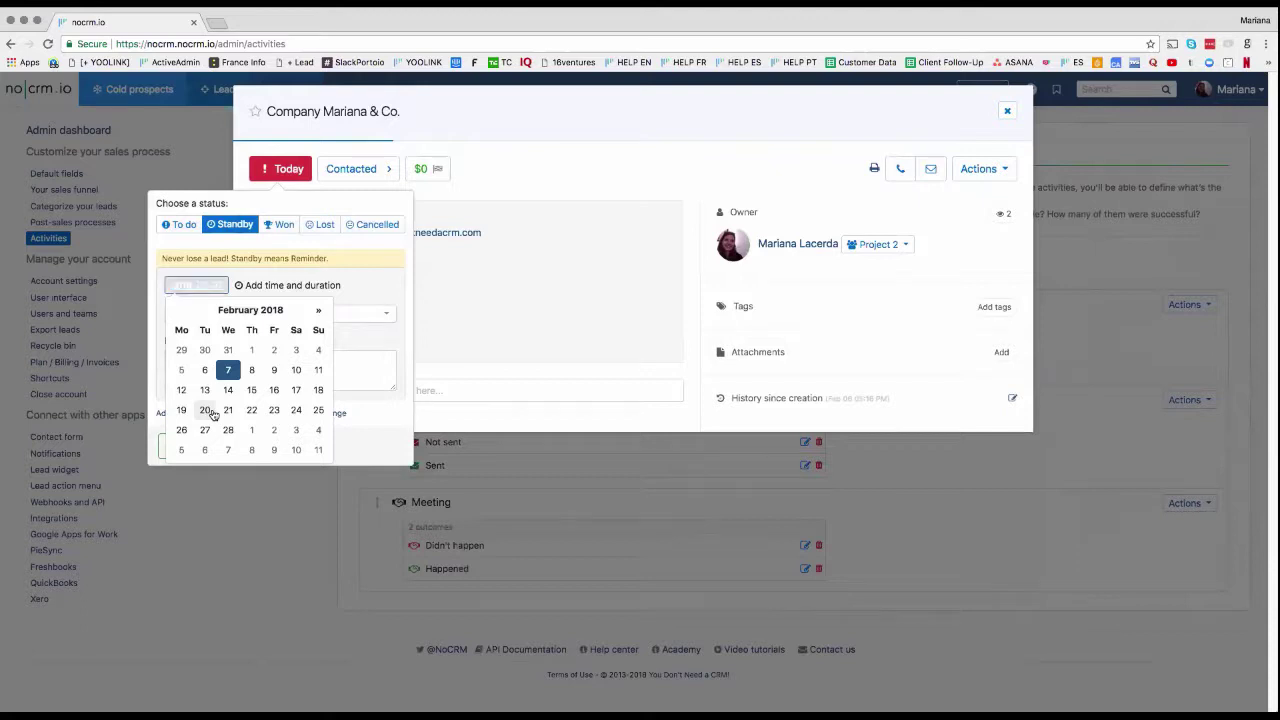
Step: Make the reminder a 2-hour Meeting at 10:00 AM noted 'Meeting at Café SF.' and save
click(275, 287)
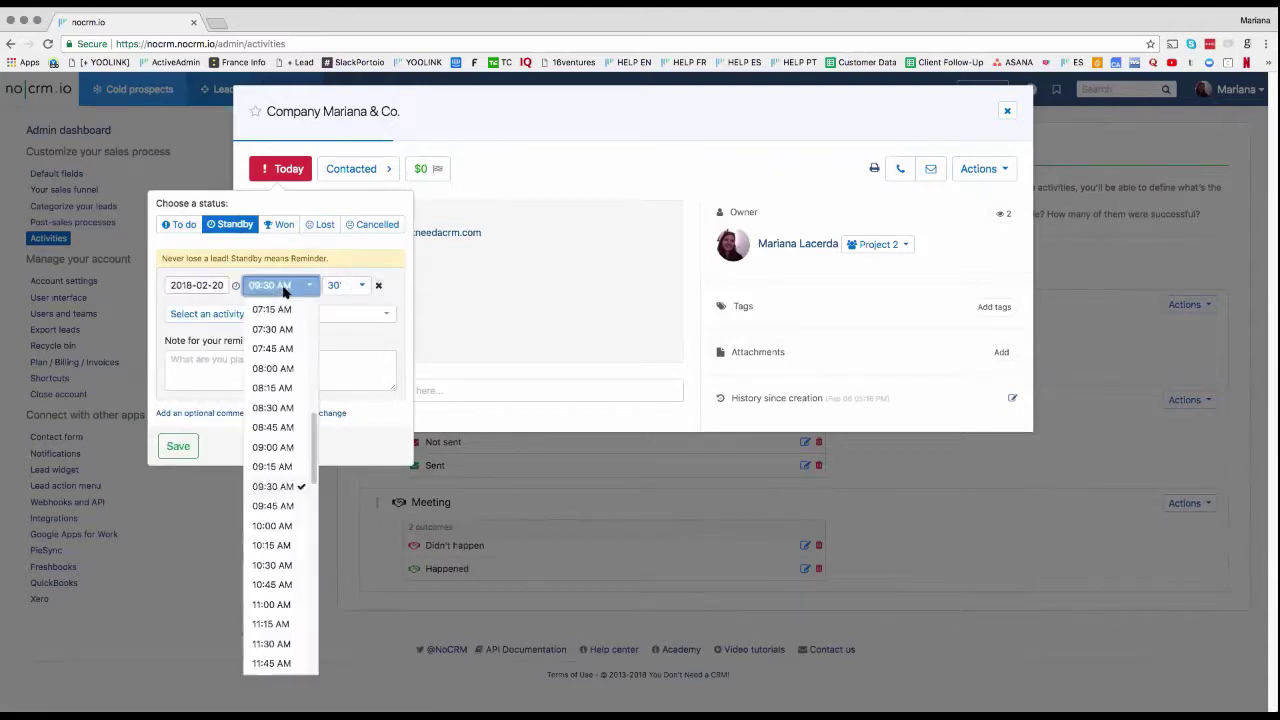
click(277, 527)
click(345, 285)
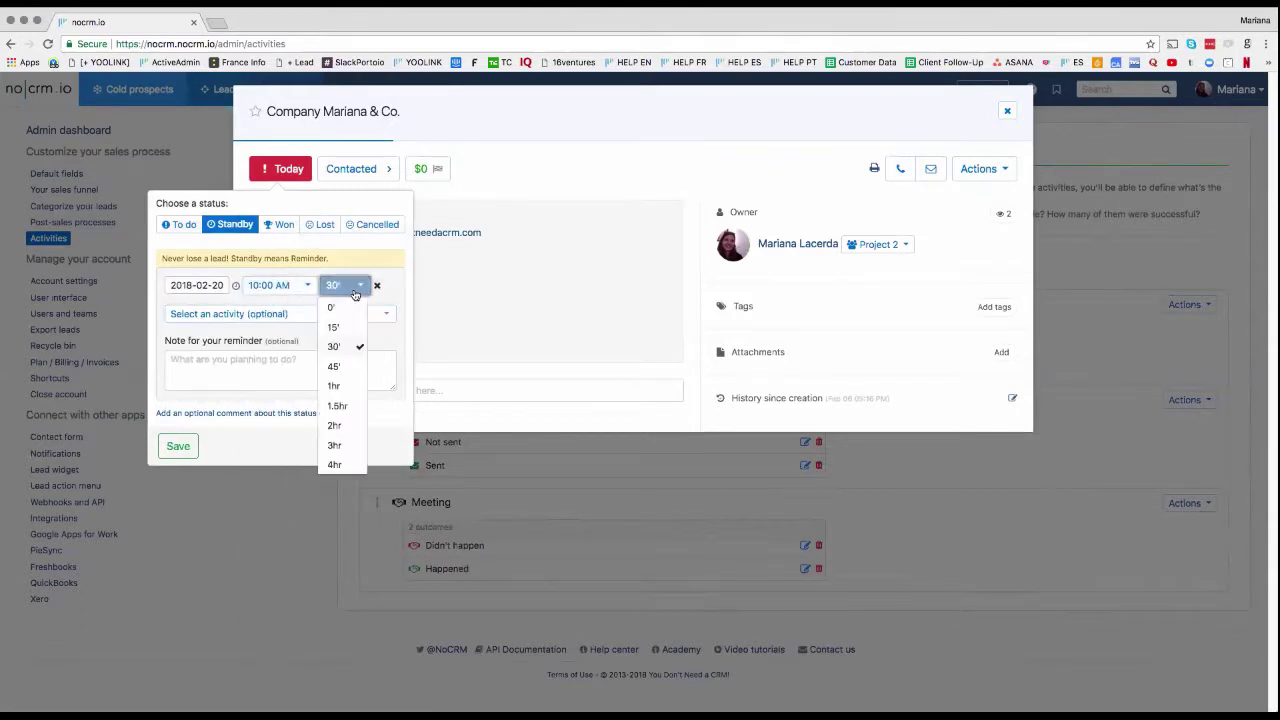
click(355, 423)
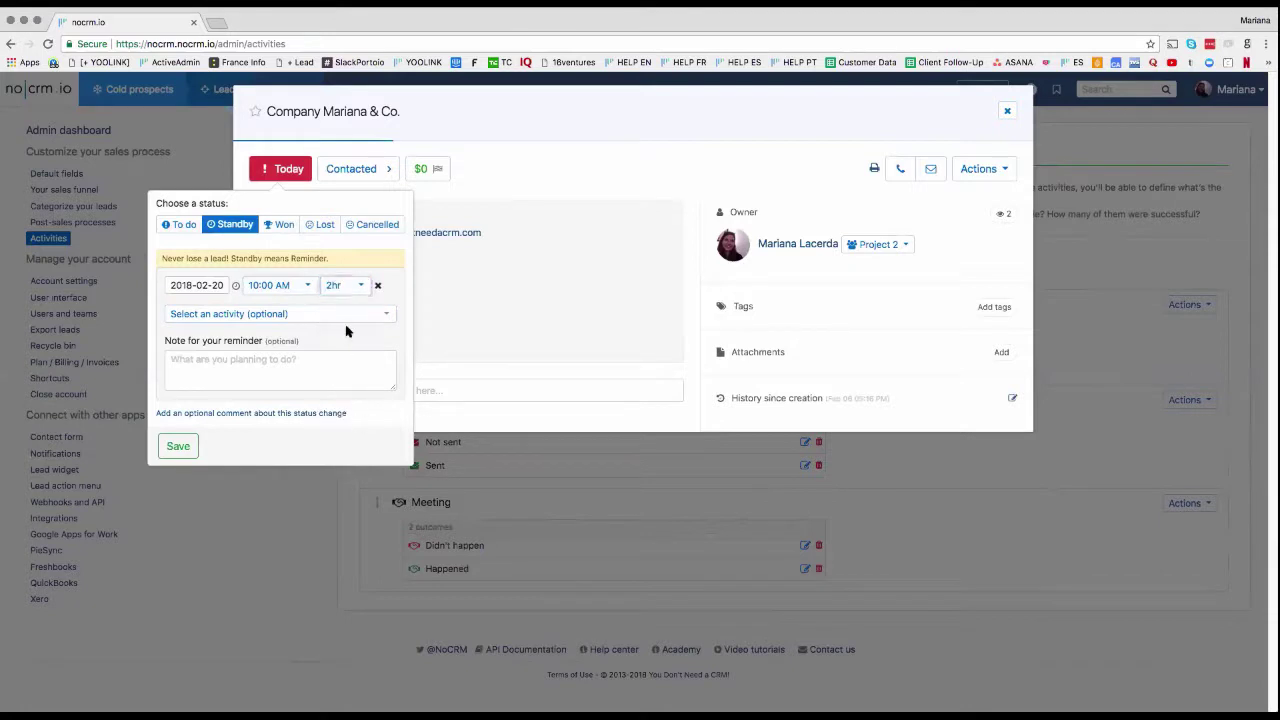
click(286, 316)
click(211, 368)
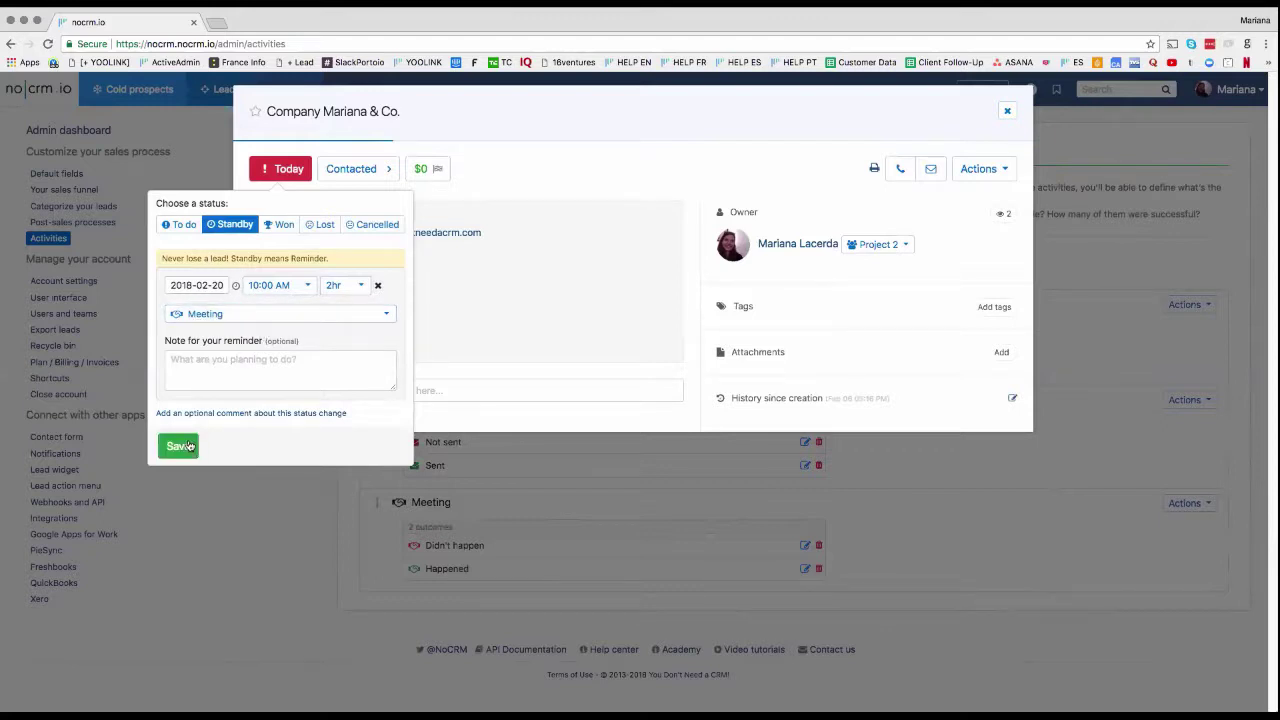
click(224, 367)
text(Mee)
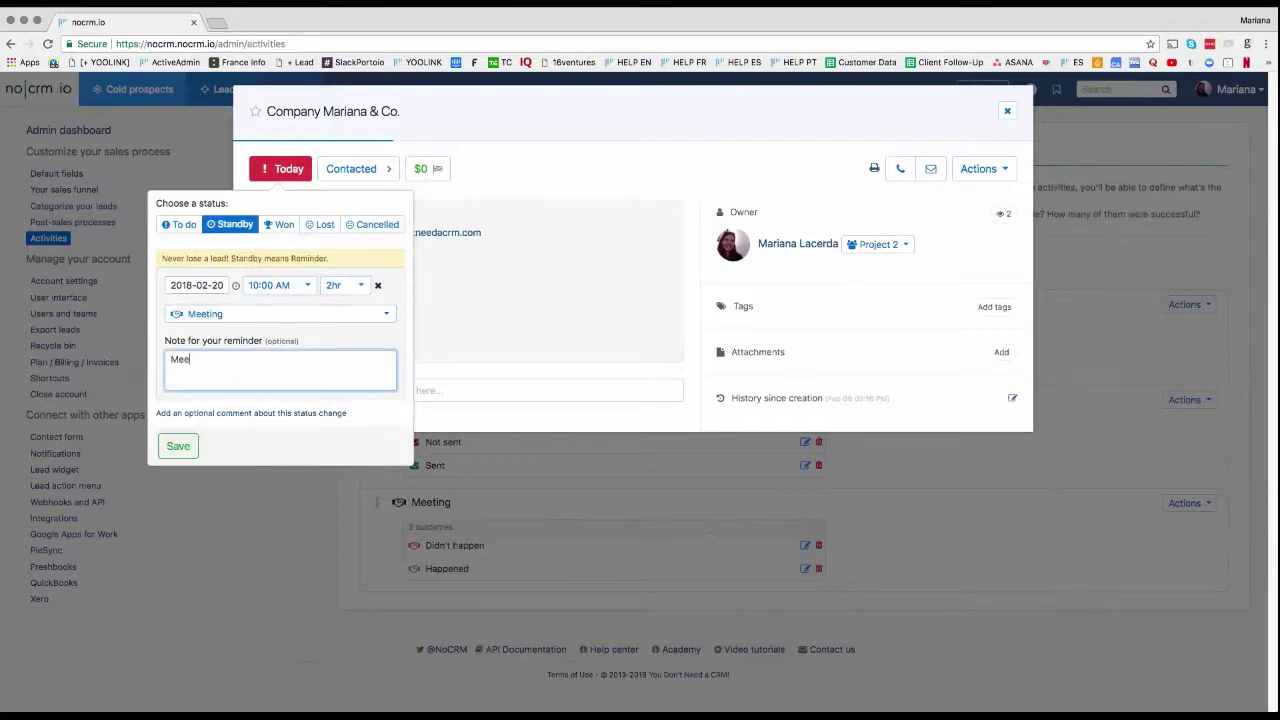
text(ting at Café SF.)
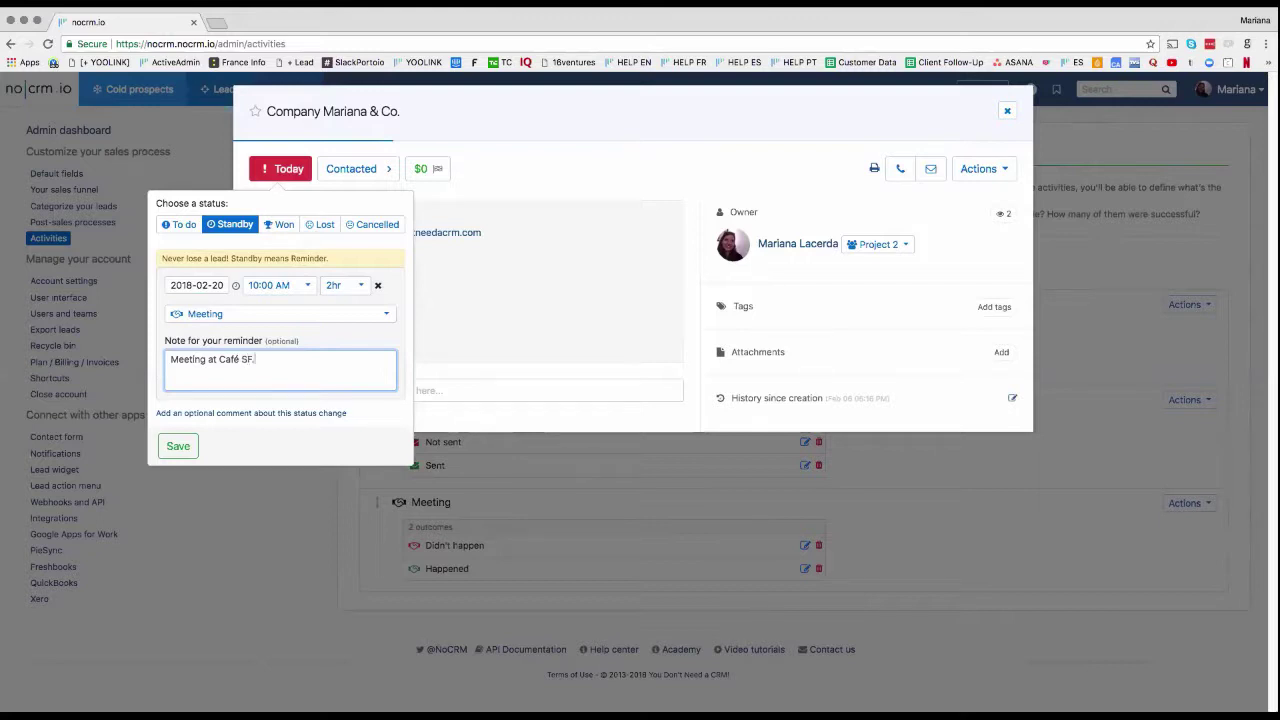
click(177, 446)
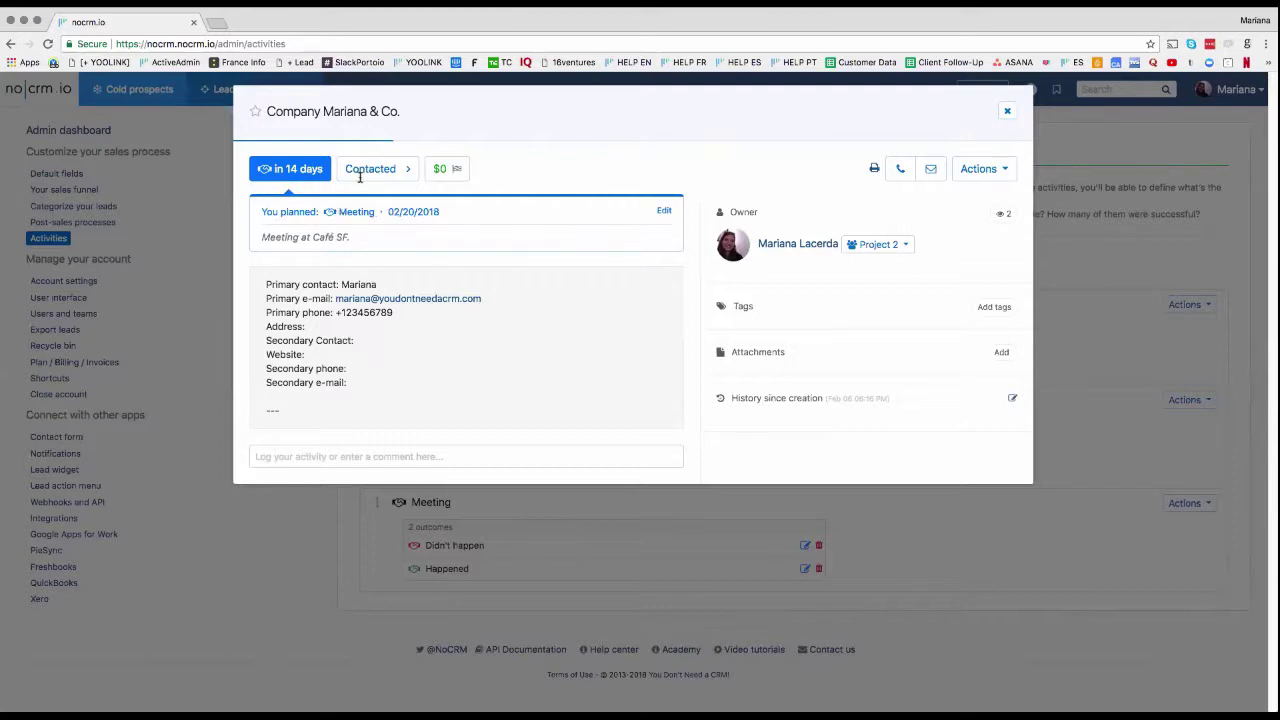
Step: Close the lead window and search the header for the company lead by name
click(1007, 111)
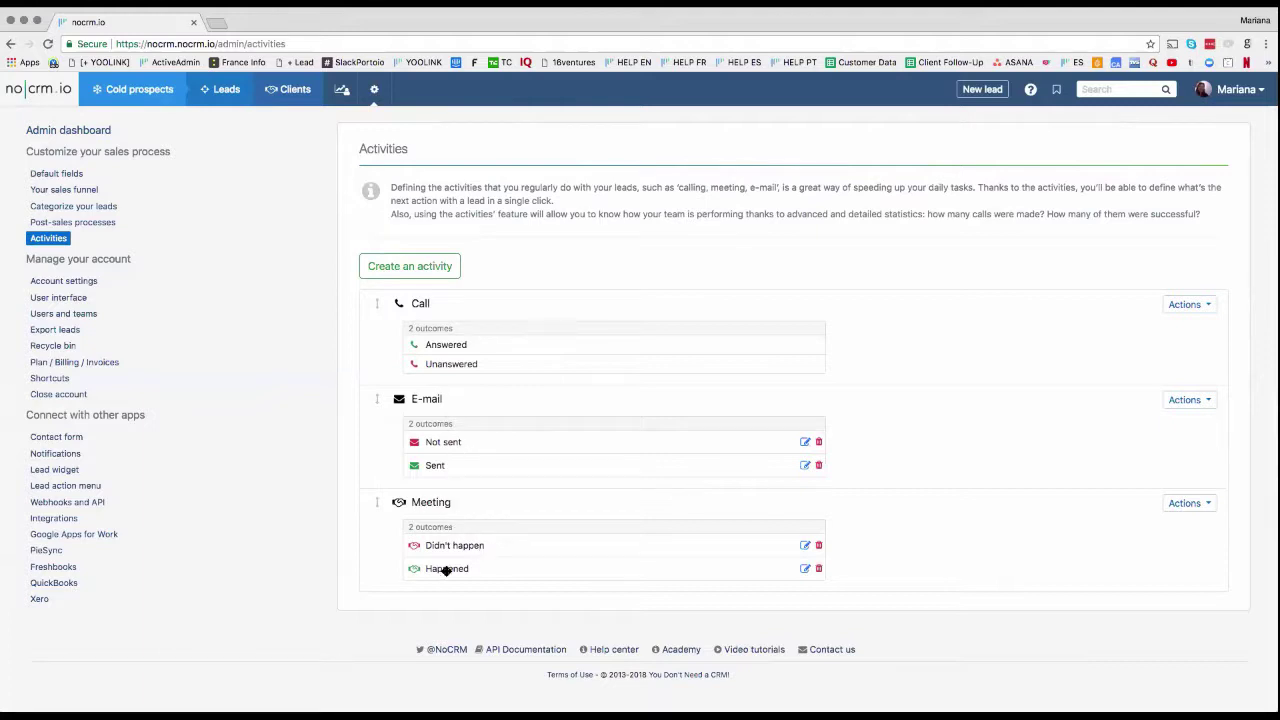
mouse_move(247, 103)
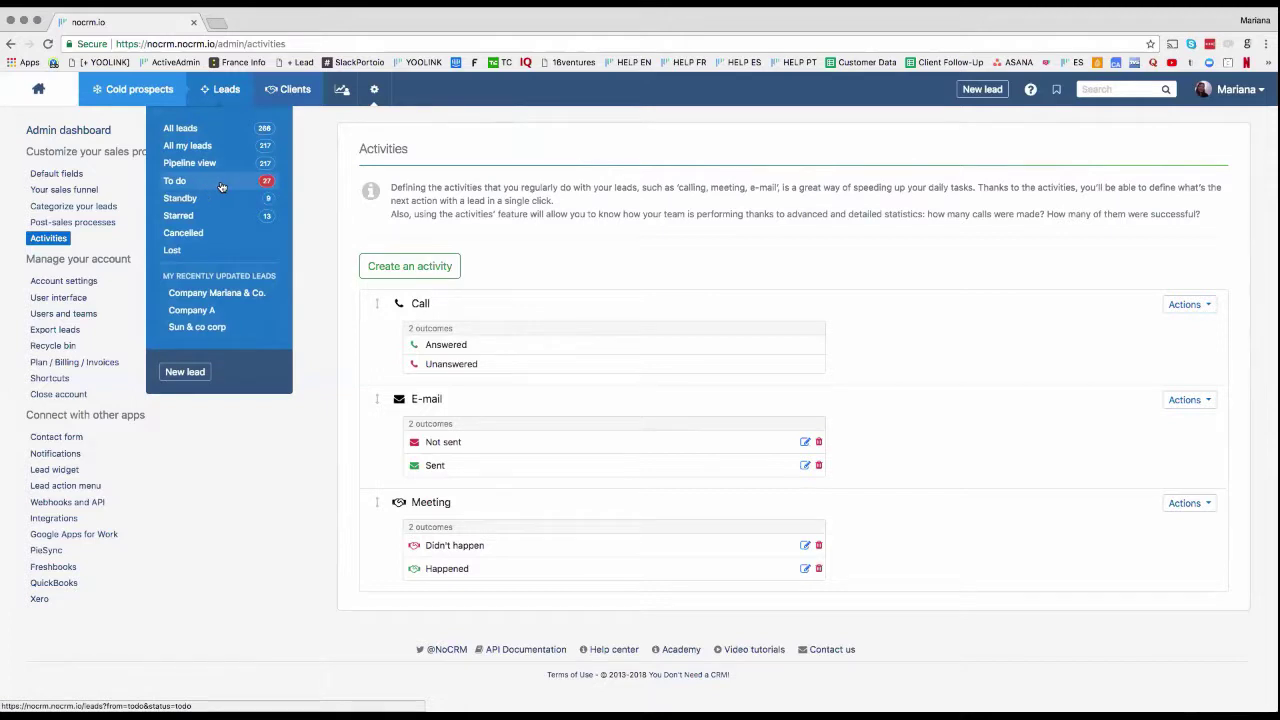
click(1125, 89)
text(Comp)
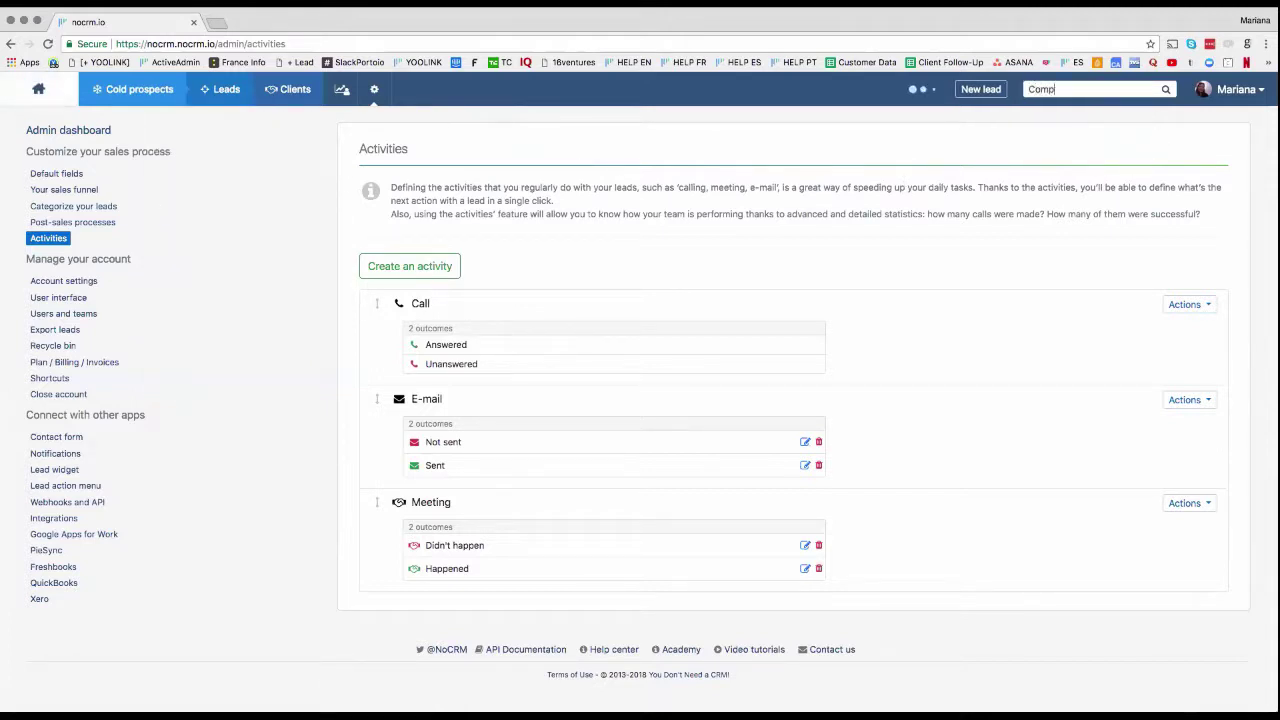
text(any Mariana)
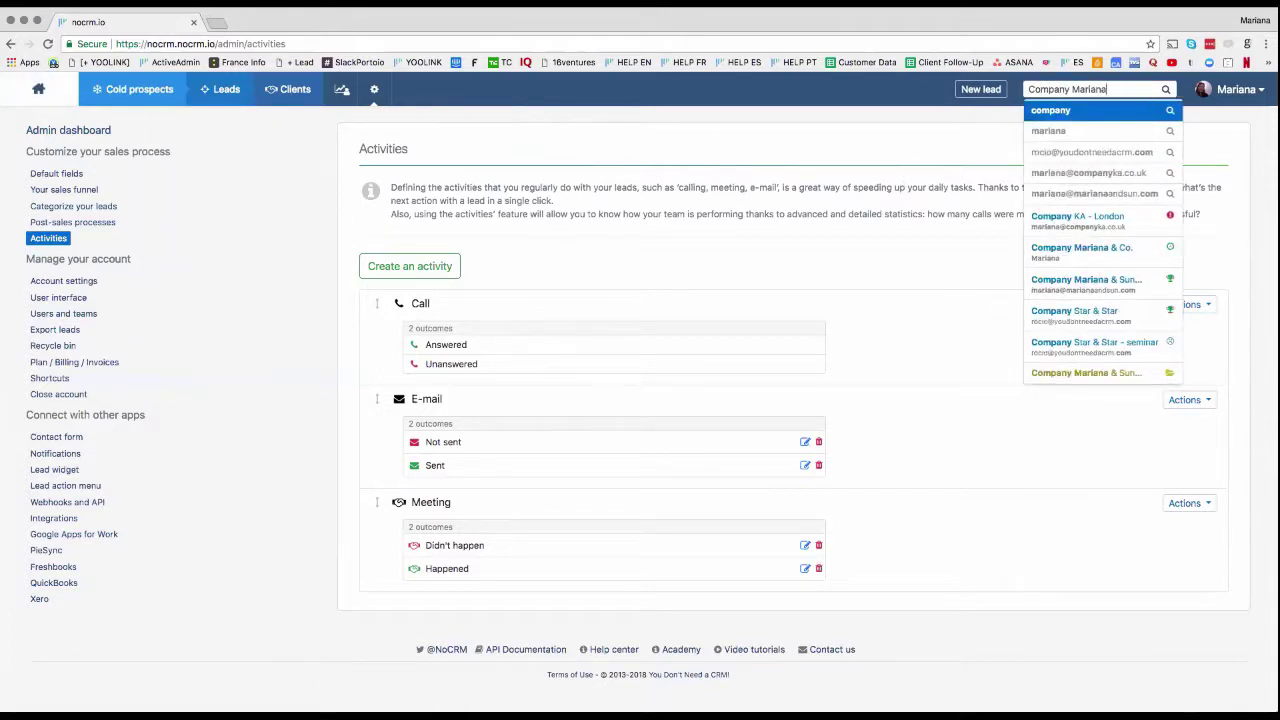
Step: Open the company lead and log a Happened Meeting commented 'Meeting went well.'
click(1138, 258)
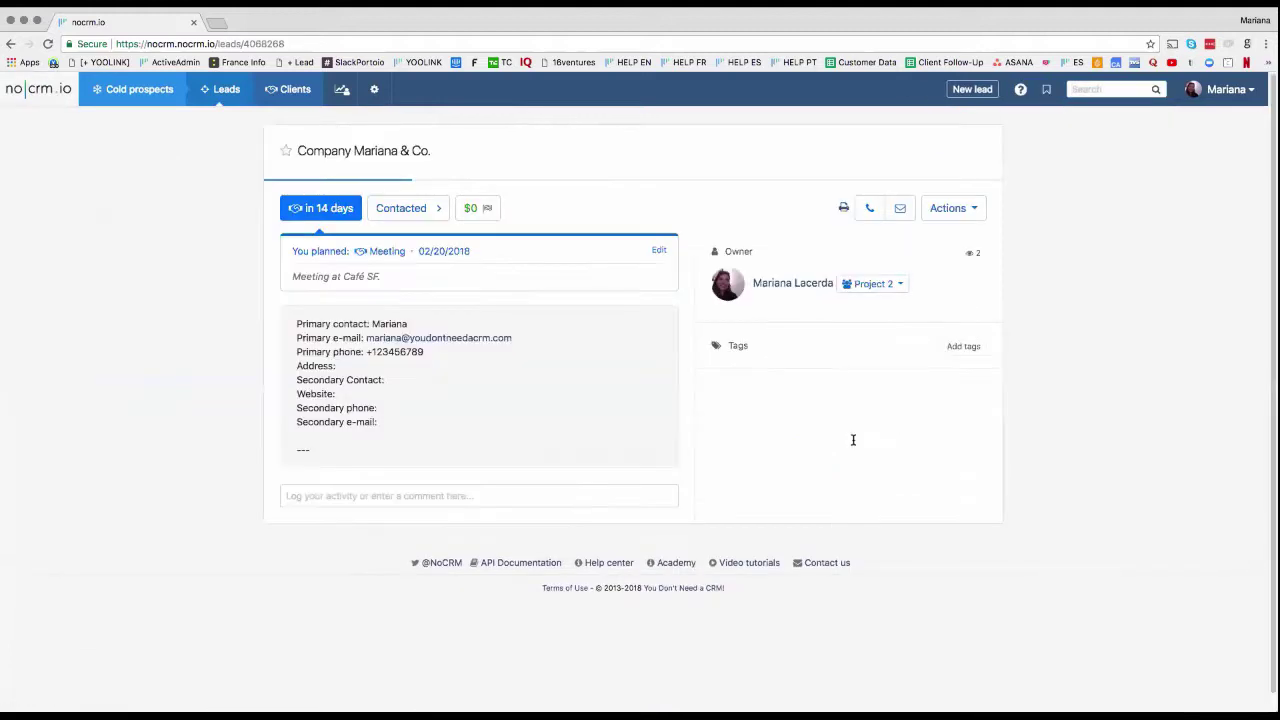
click(425, 496)
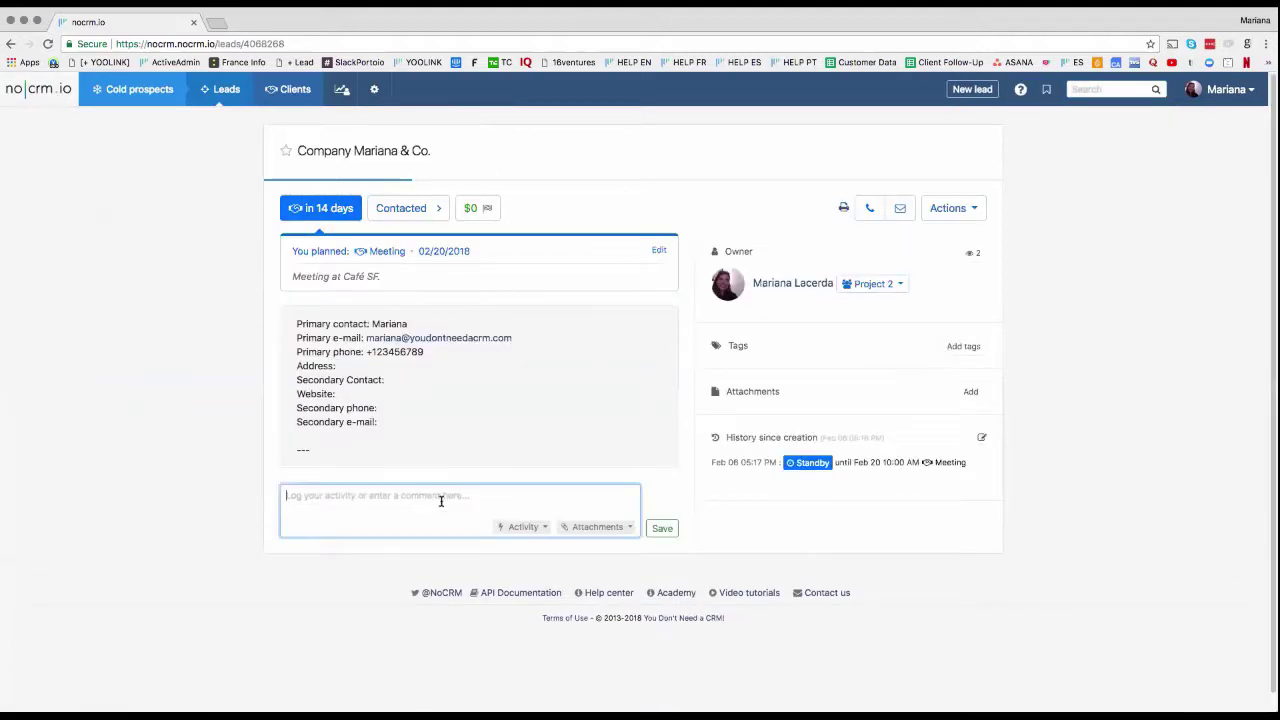
text(Meerin)
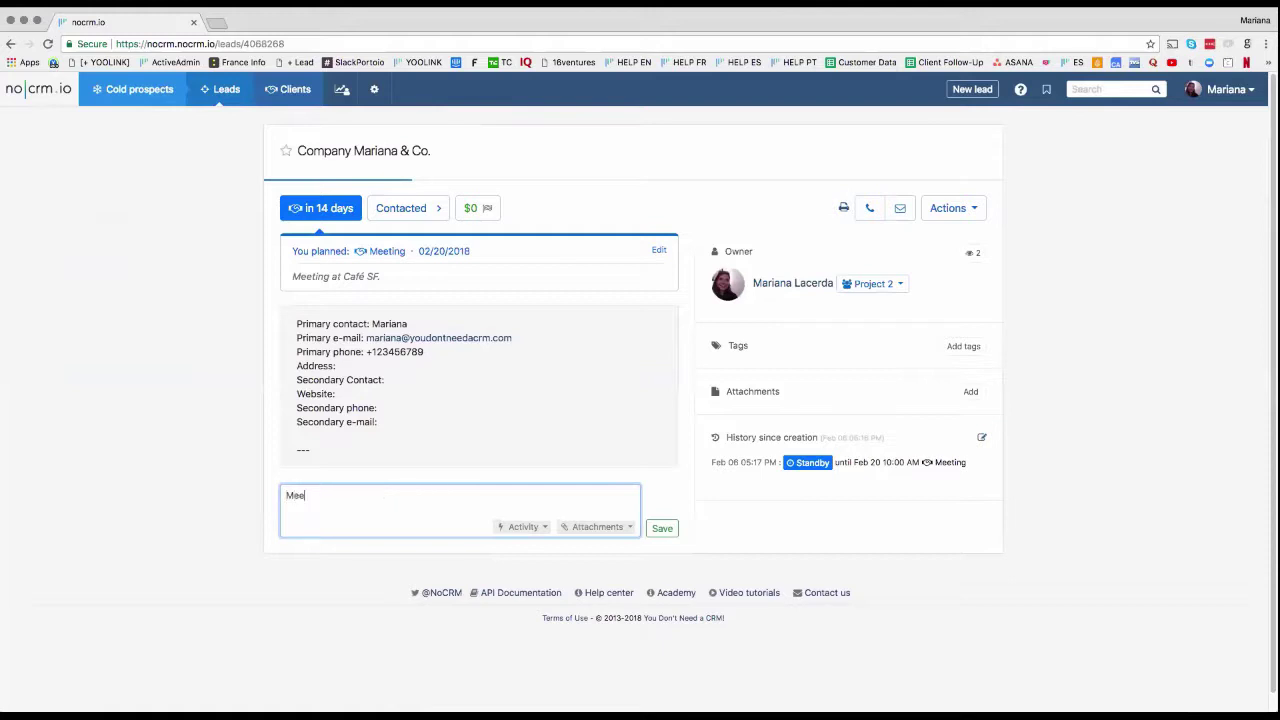
key(BackSpace)
key(BackSpace)
key(BackSpace)
text(ting went we)
click(518, 527)
click(550, 673)
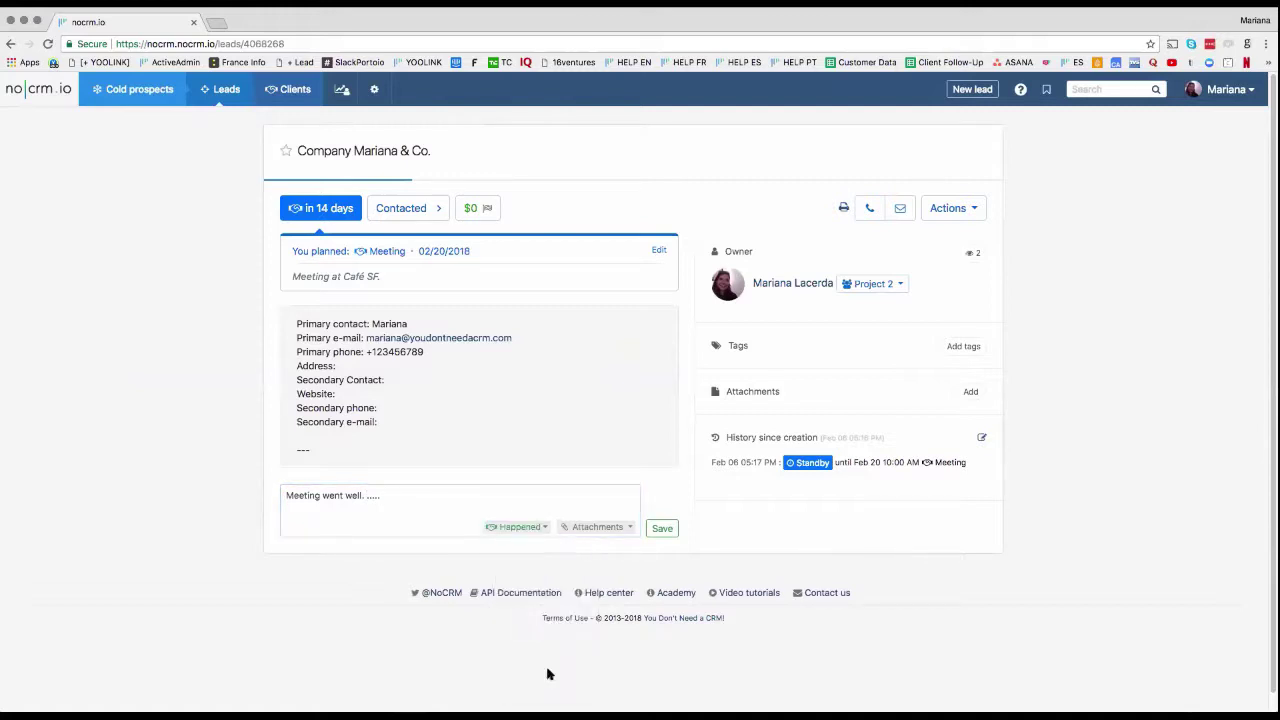
click(662, 528)
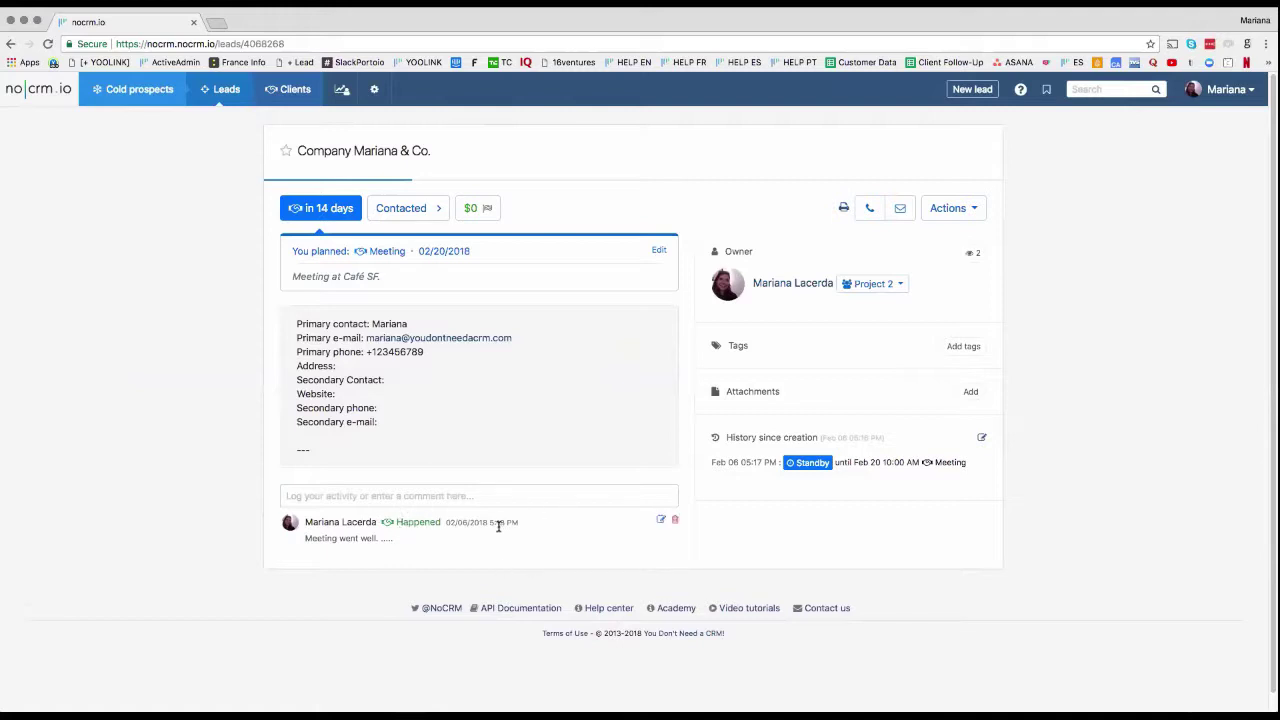
Step: Browse the Won and Activity statistics reports, then go to the admin panel
click(343, 95)
click(345, 163)
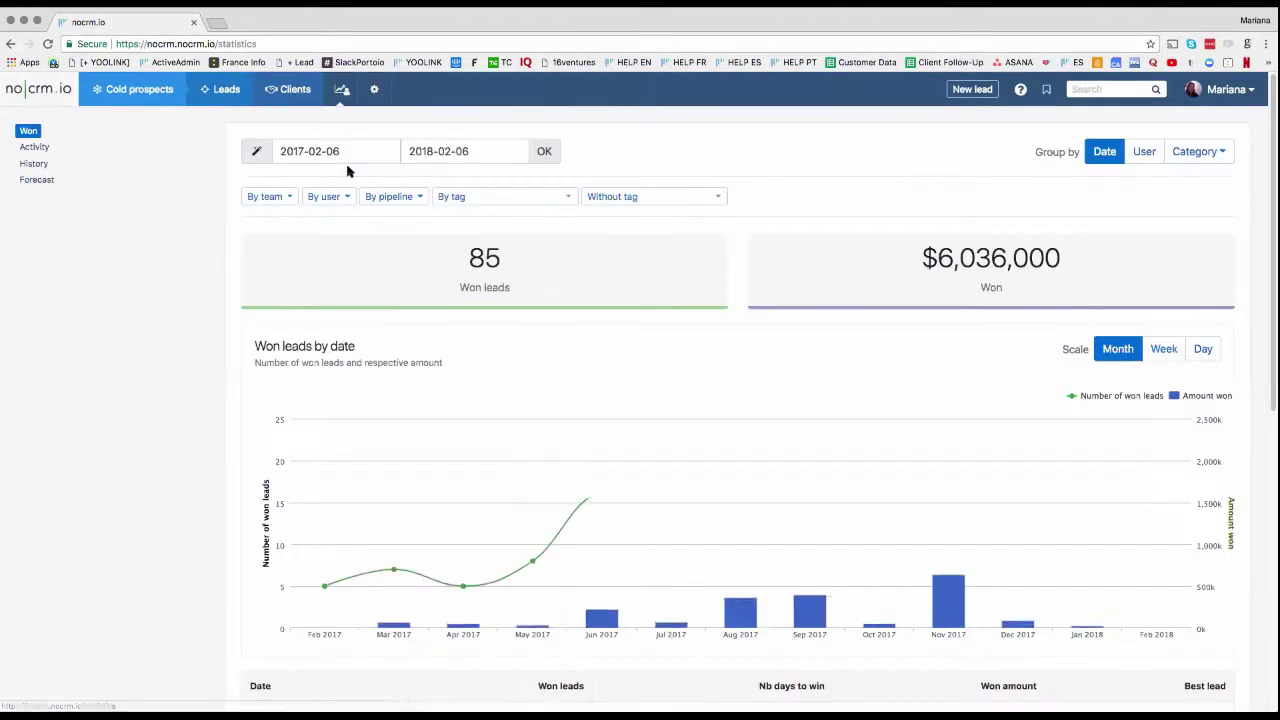
click(34, 147)
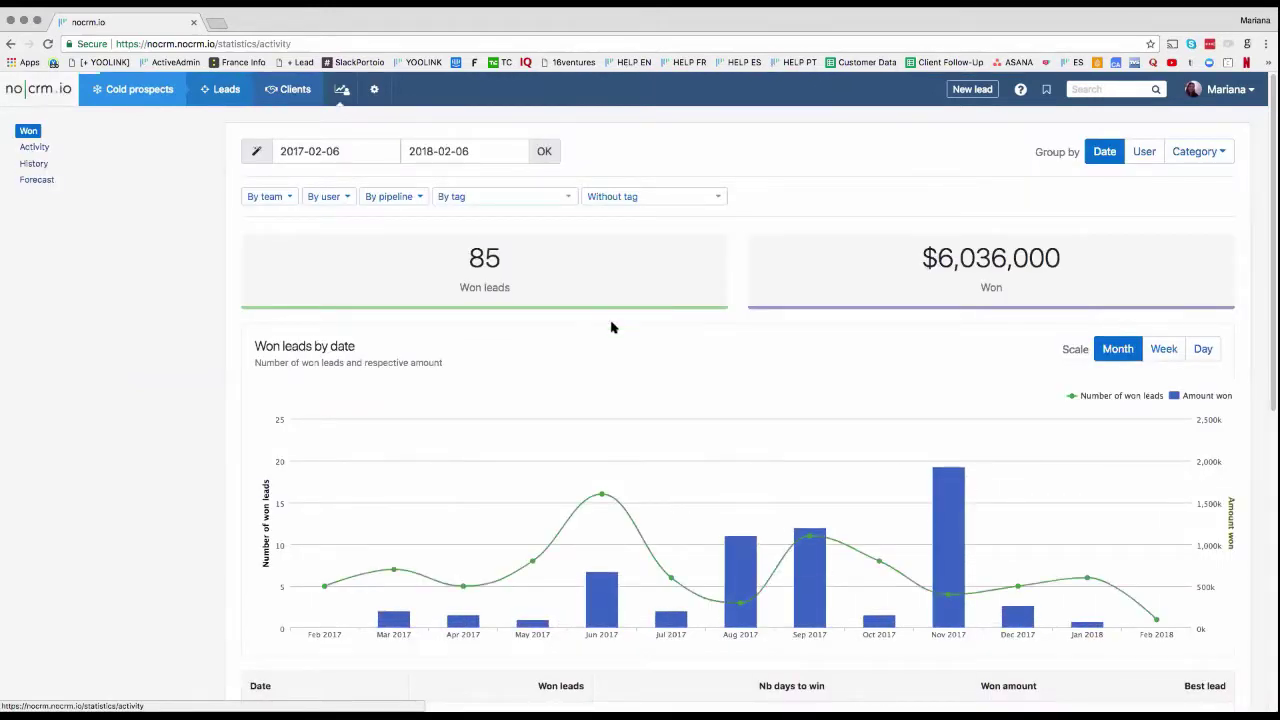
scroll(617, 335, down, 3)
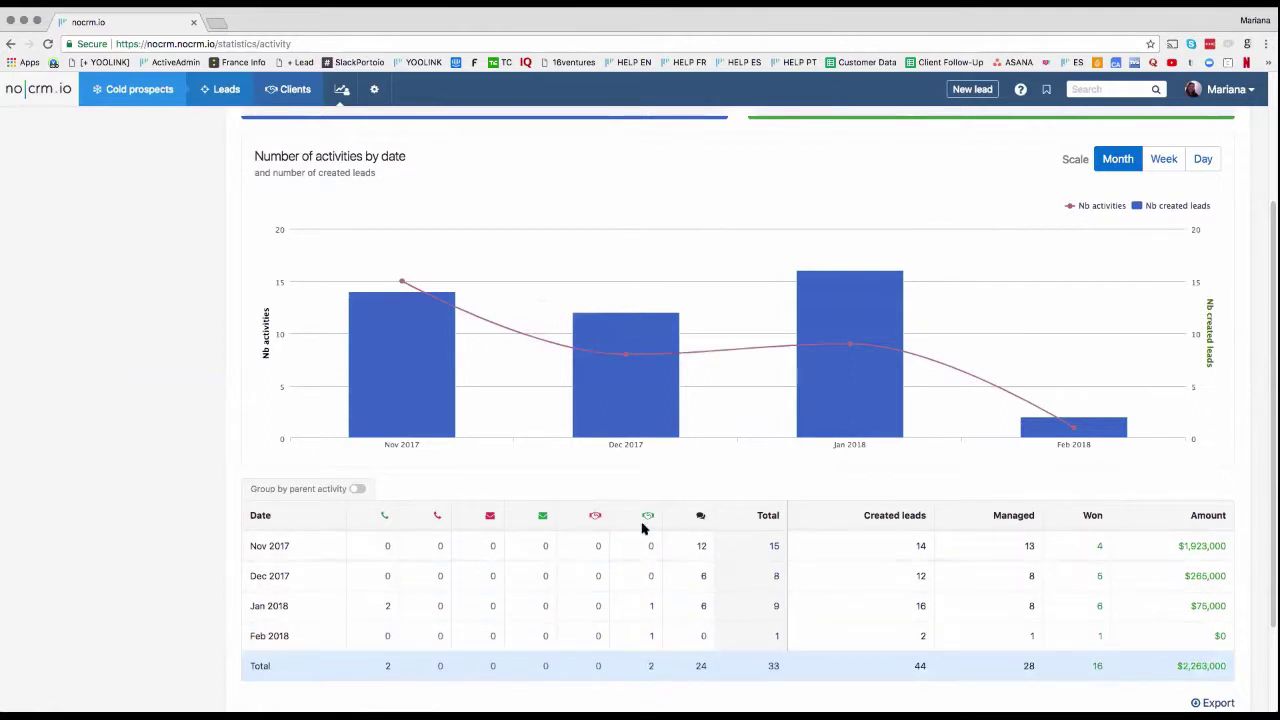
scroll(664, 640, up, 3)
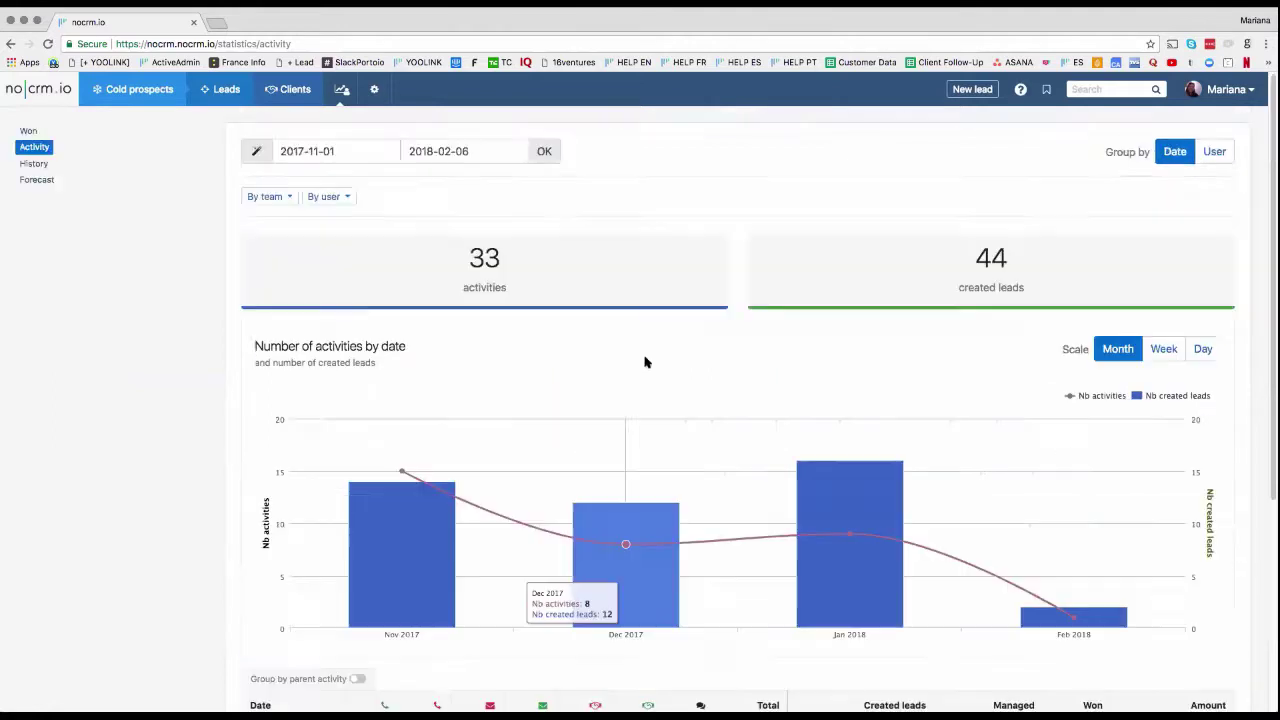
click(378, 91)
click(390, 141)
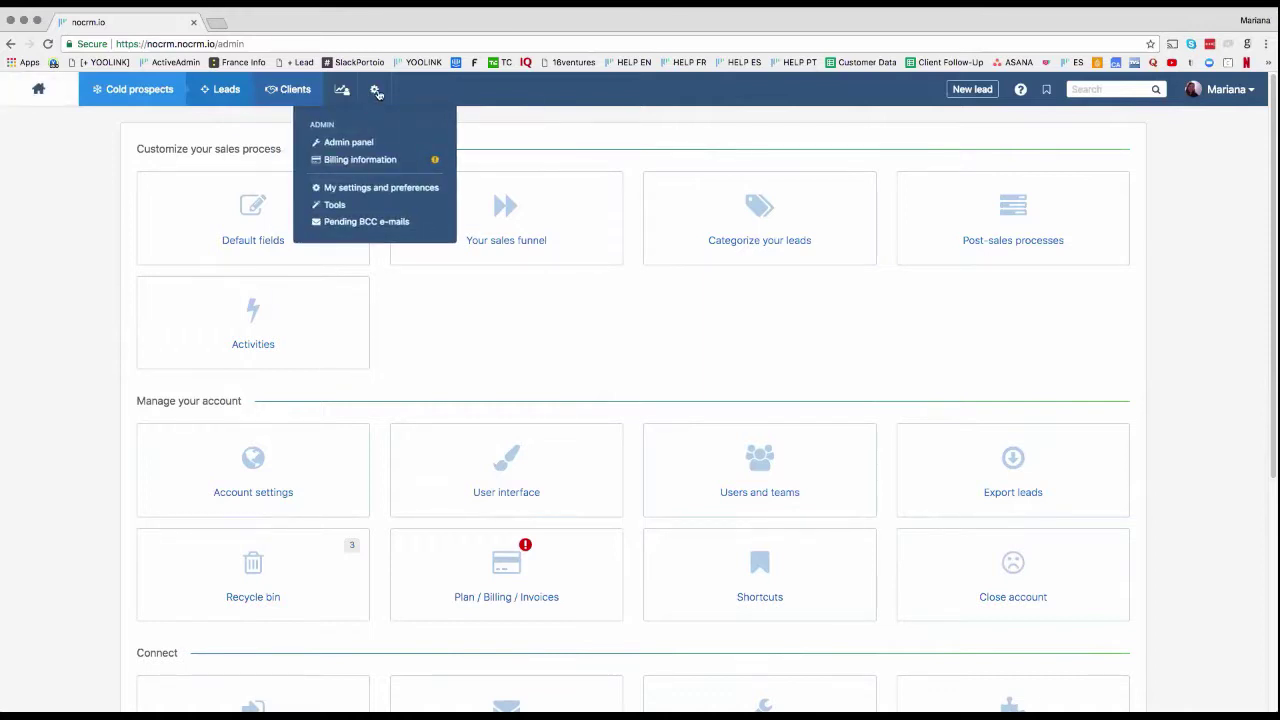
Step: Open the Calendar synchronization tool and select its iCal URL
click(364, 208)
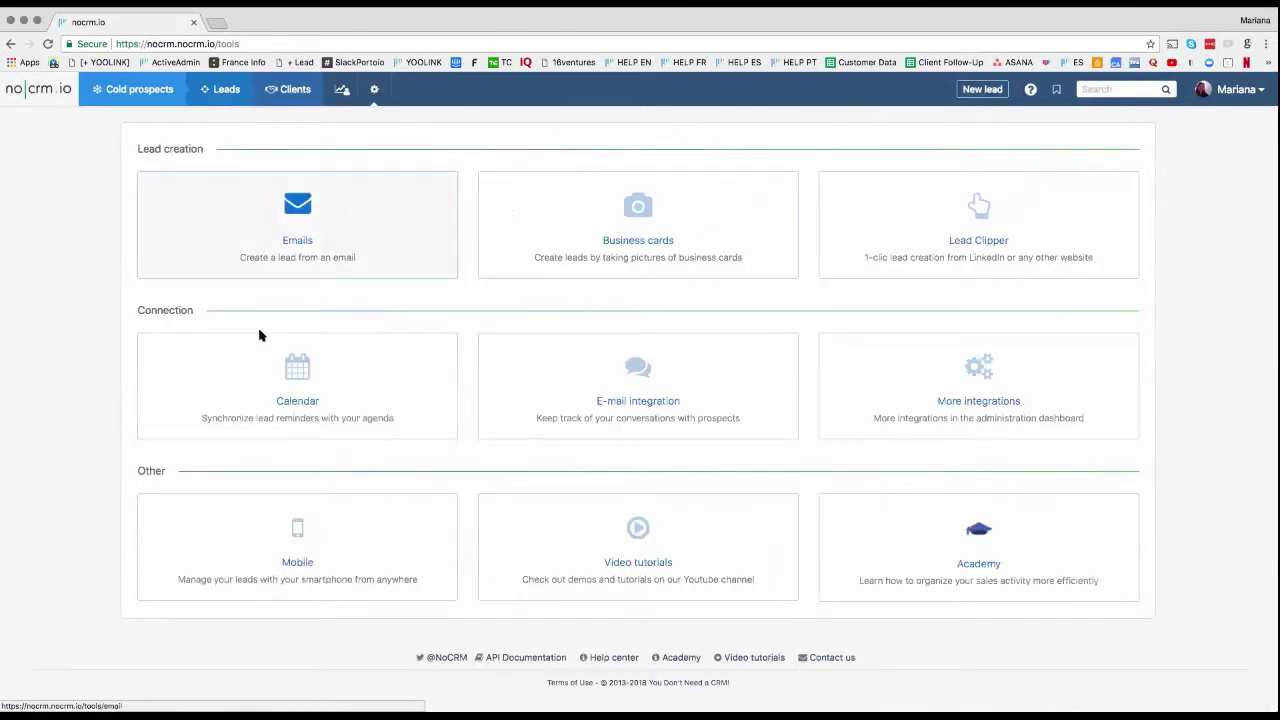
click(320, 369)
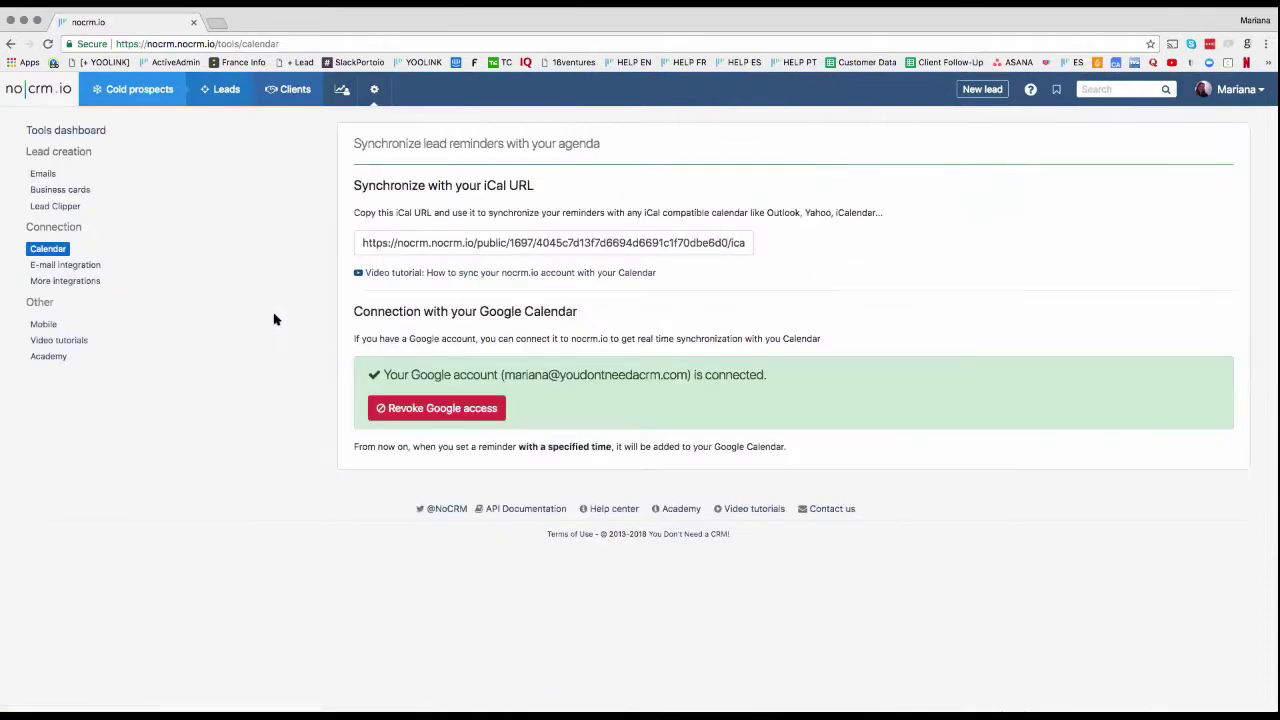
click(465, 241)
Step: Discard a new lead form and show the cold prospects lists
click(973, 95)
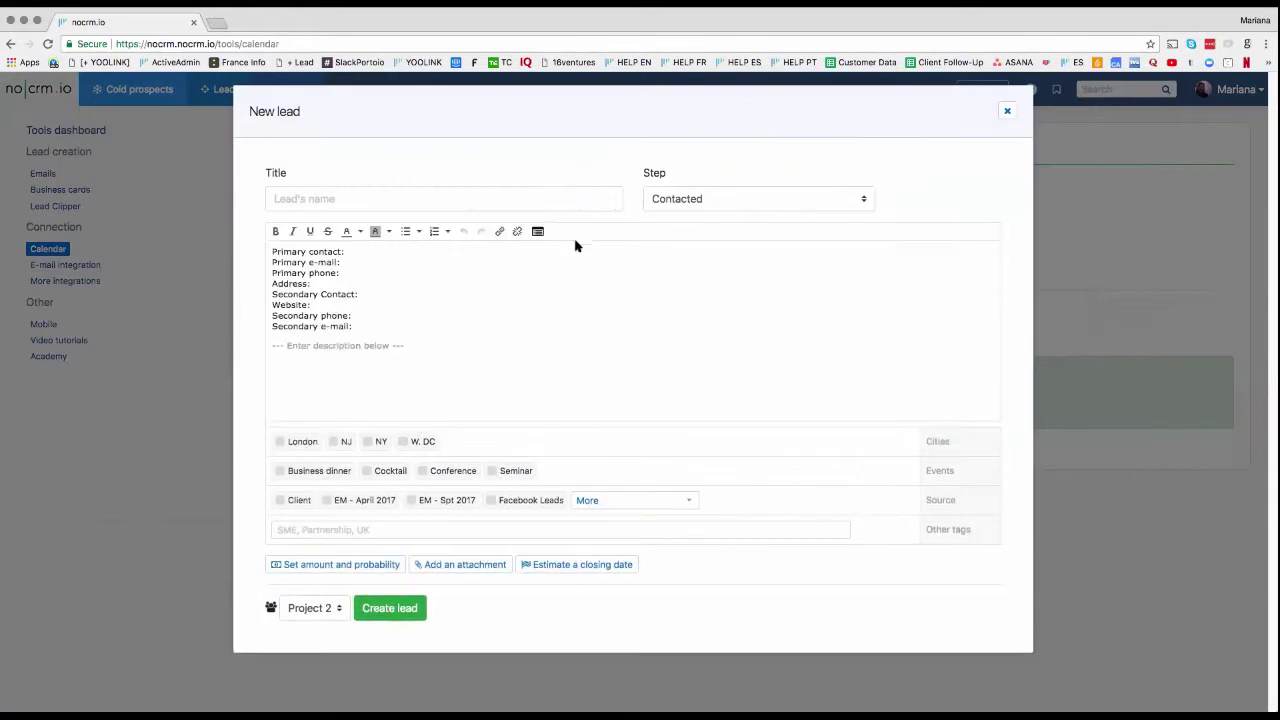
click(1006, 112)
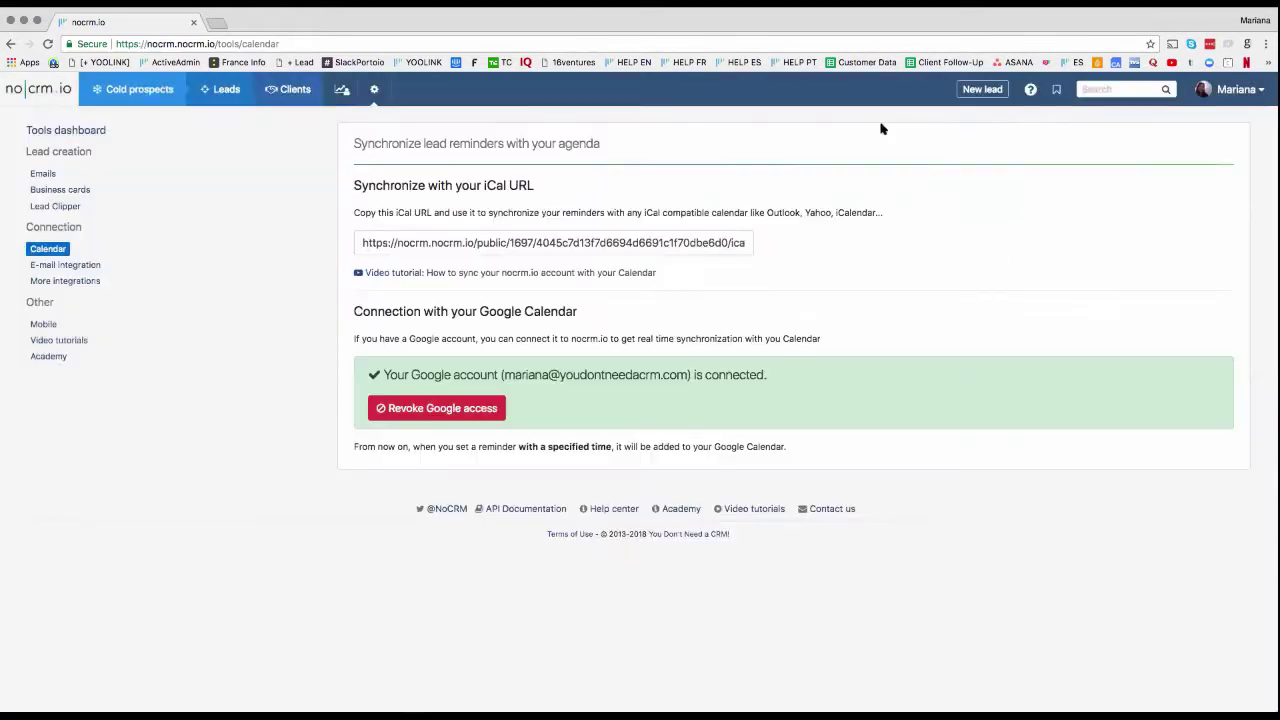
click(138, 95)
Step: Review the E-mail integration and Emails tool pages, ending on Business cards scanning instructions
click(64, 265)
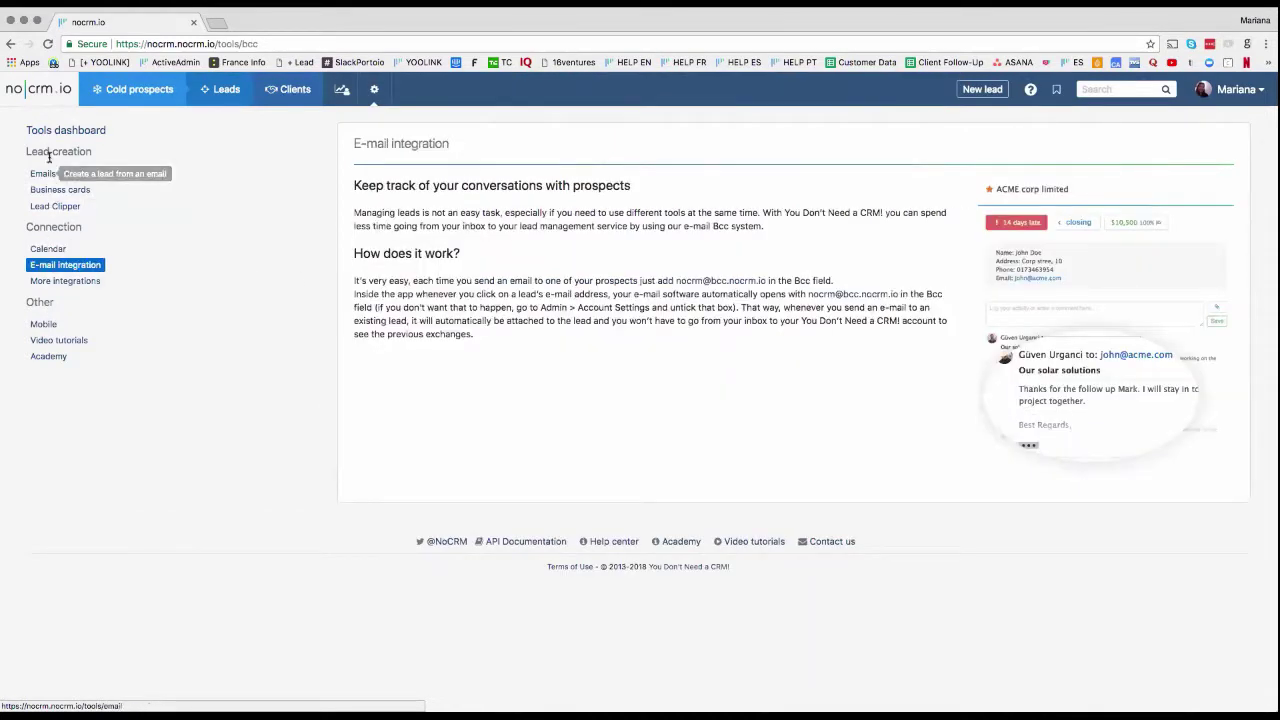
click(44, 176)
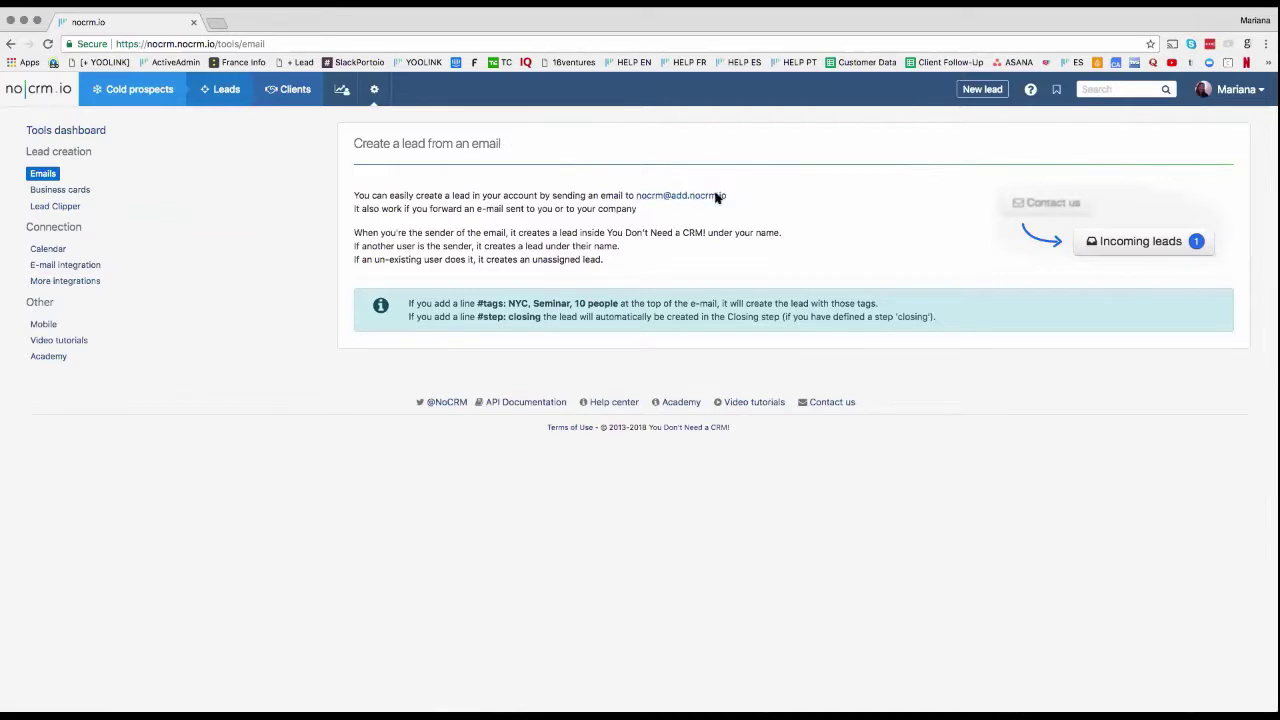
click(148, 96)
mouse_move(224, 95)
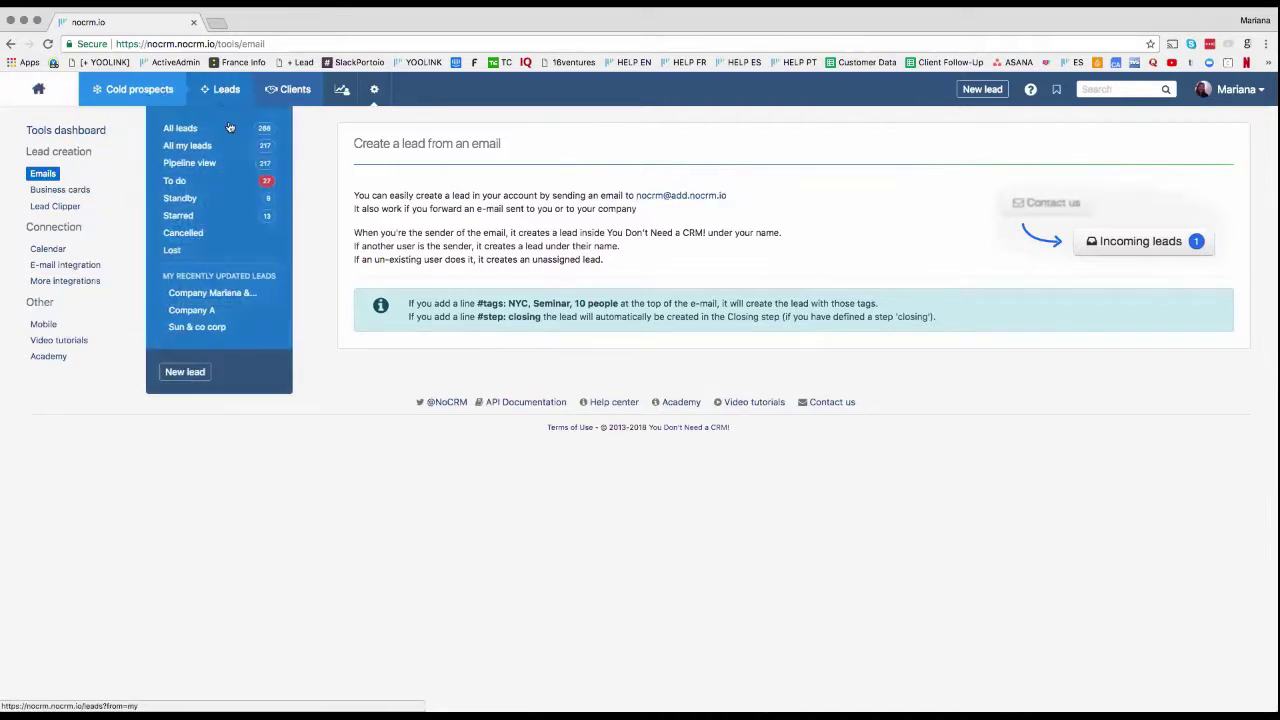
click(68, 191)
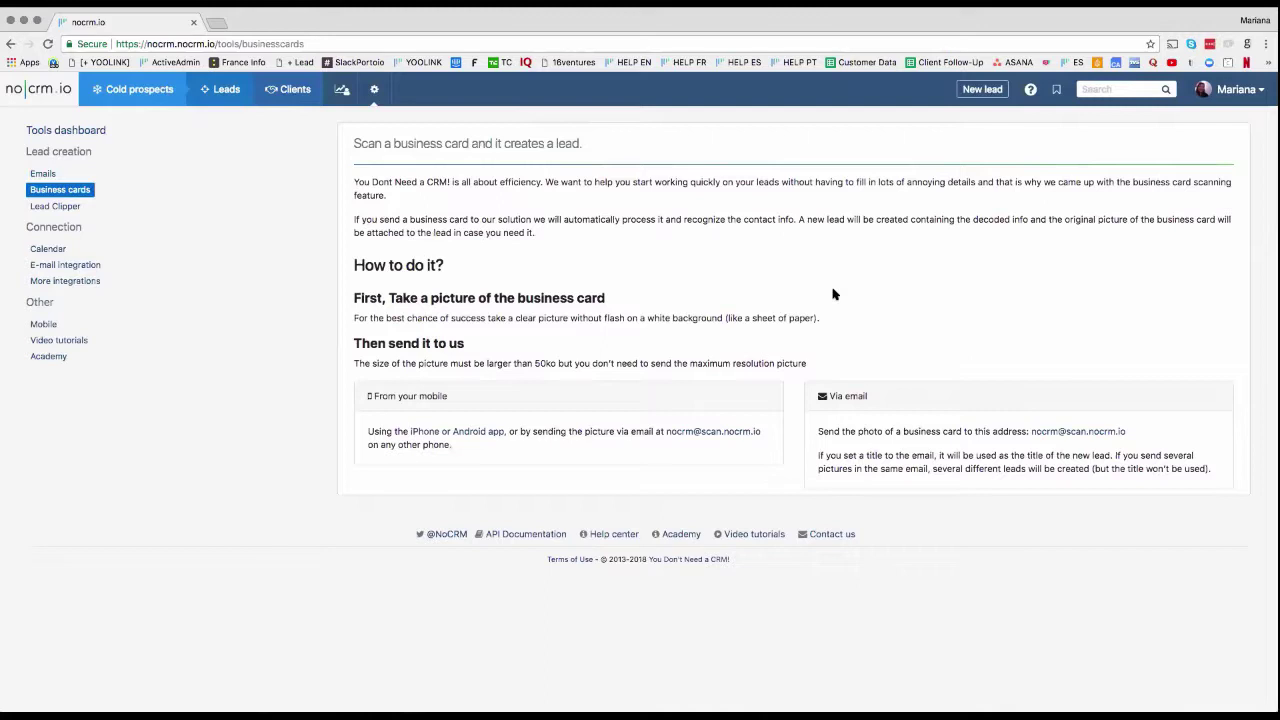
Step: Search for the business-card lead by its contact's e-mail address and open it
click(1150, 89)
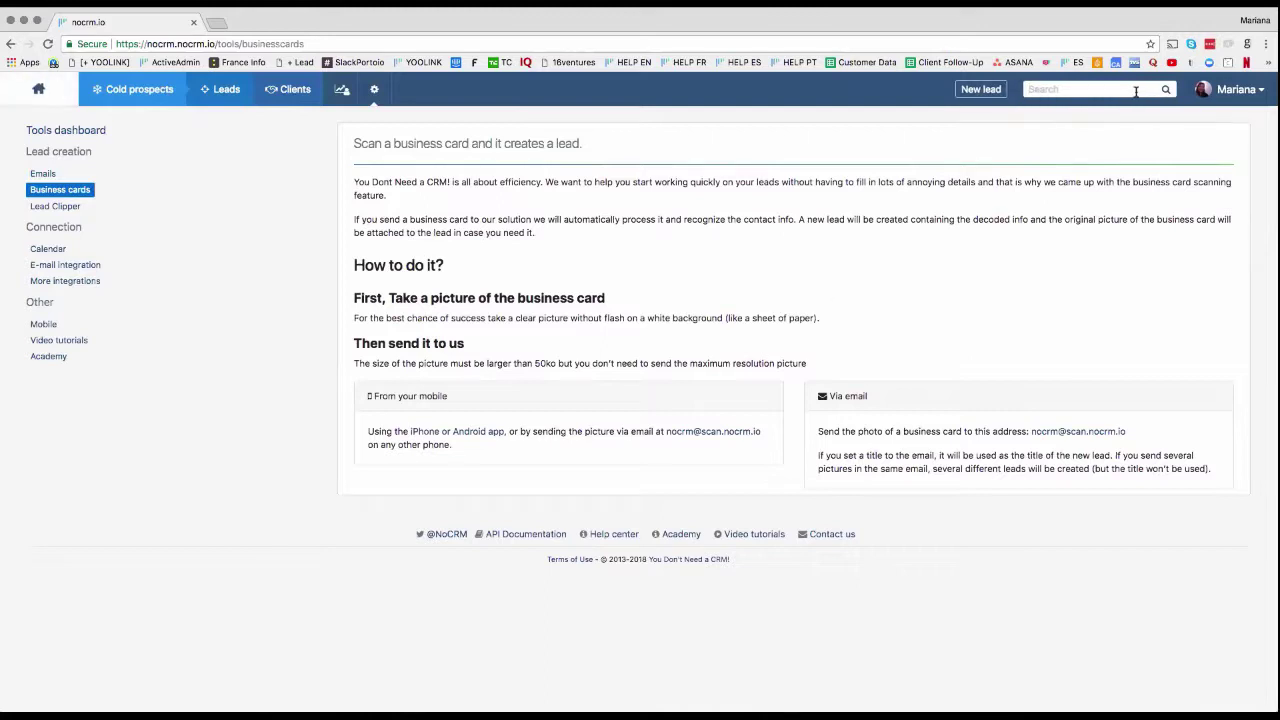
text(youd)
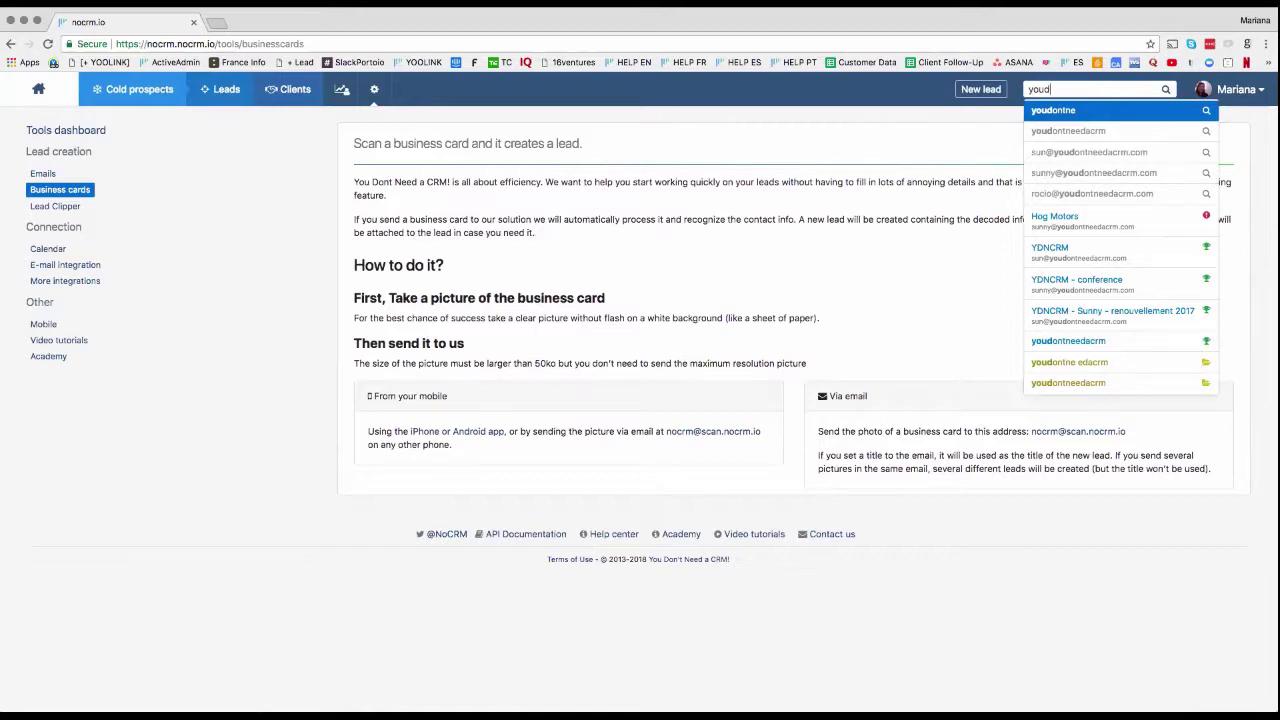
key(BackSpace)
key(BackSpace)
key(BackSpace)
key(BackSpace)
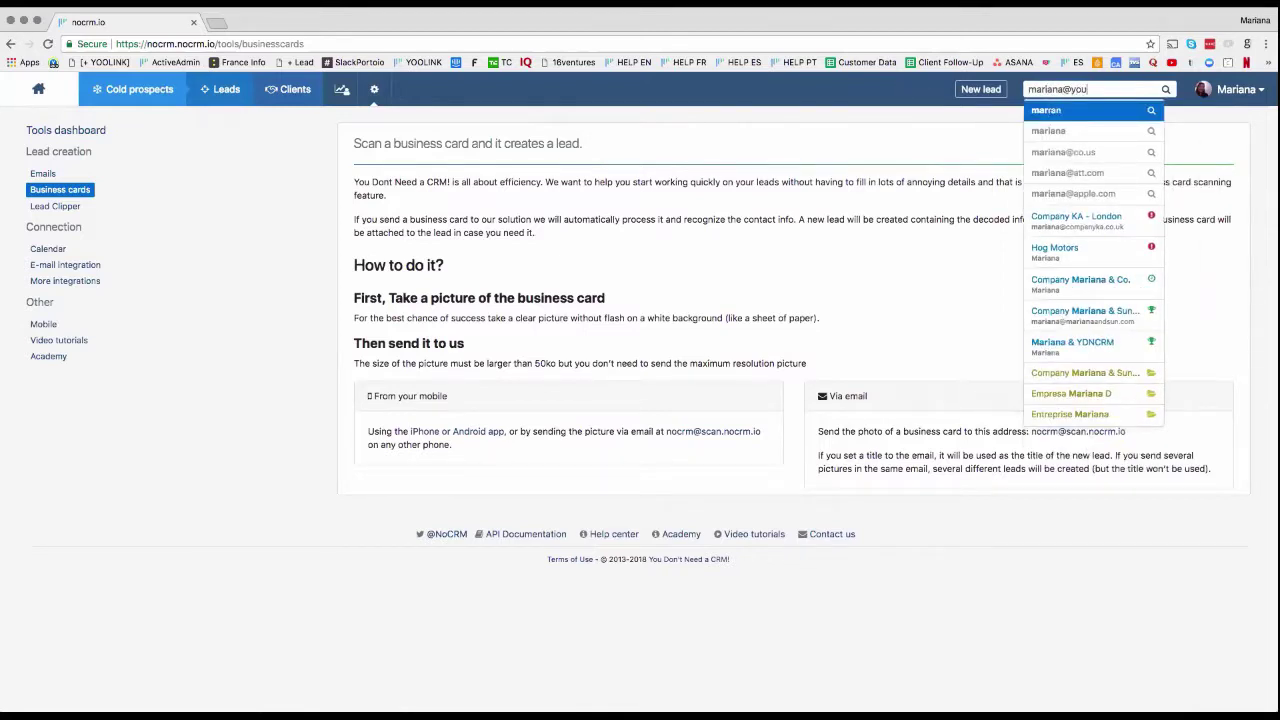
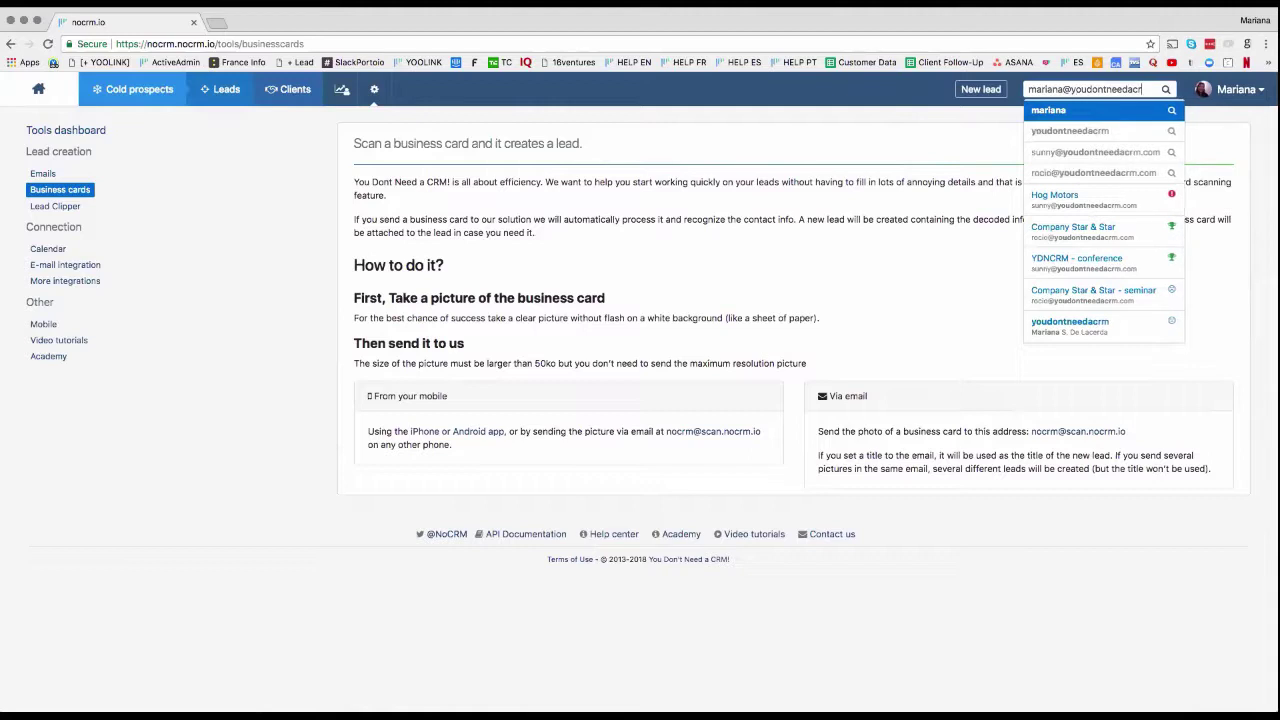
click(1070, 325)
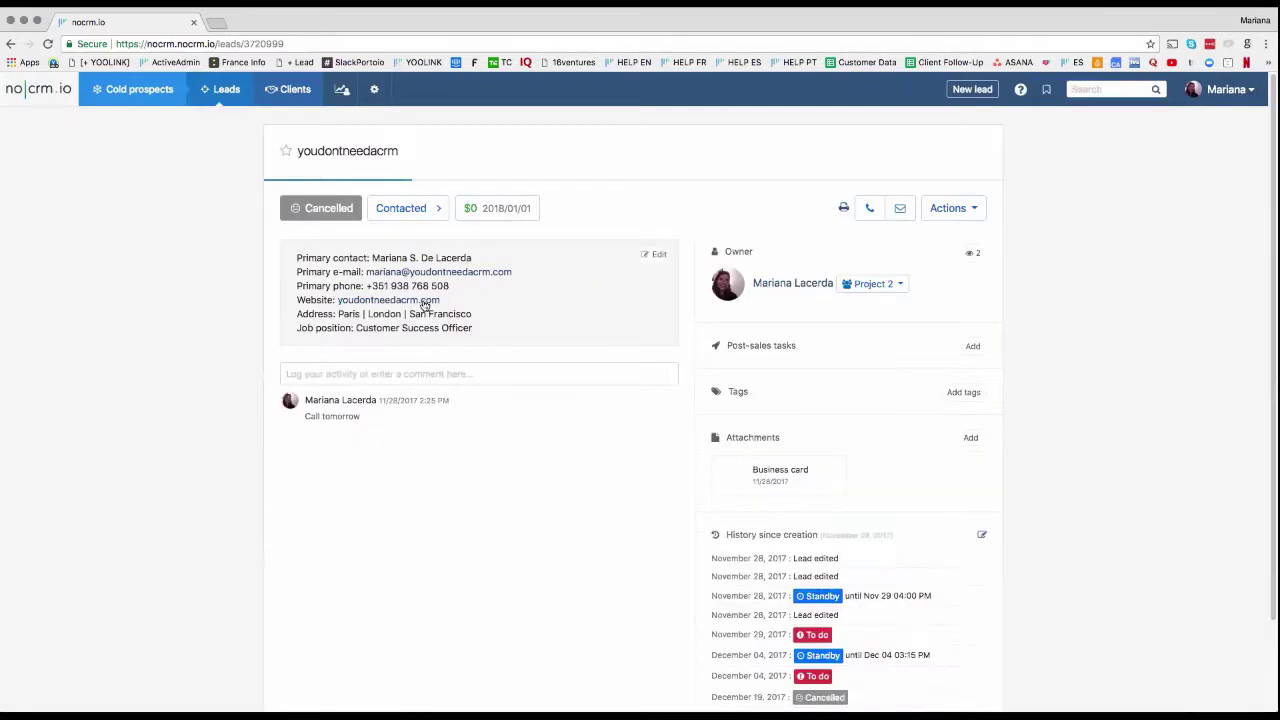
Step: Preview the lead's attached business card image, then close the preview
click(752, 468)
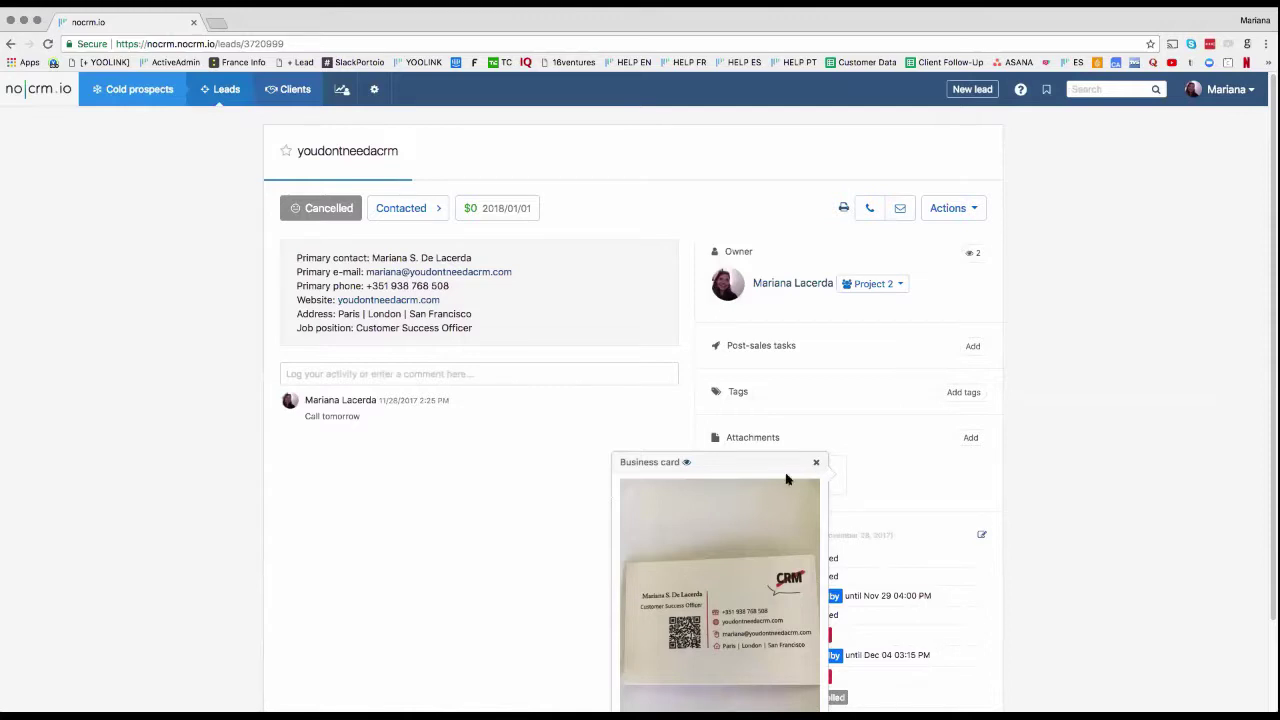
click(816, 462)
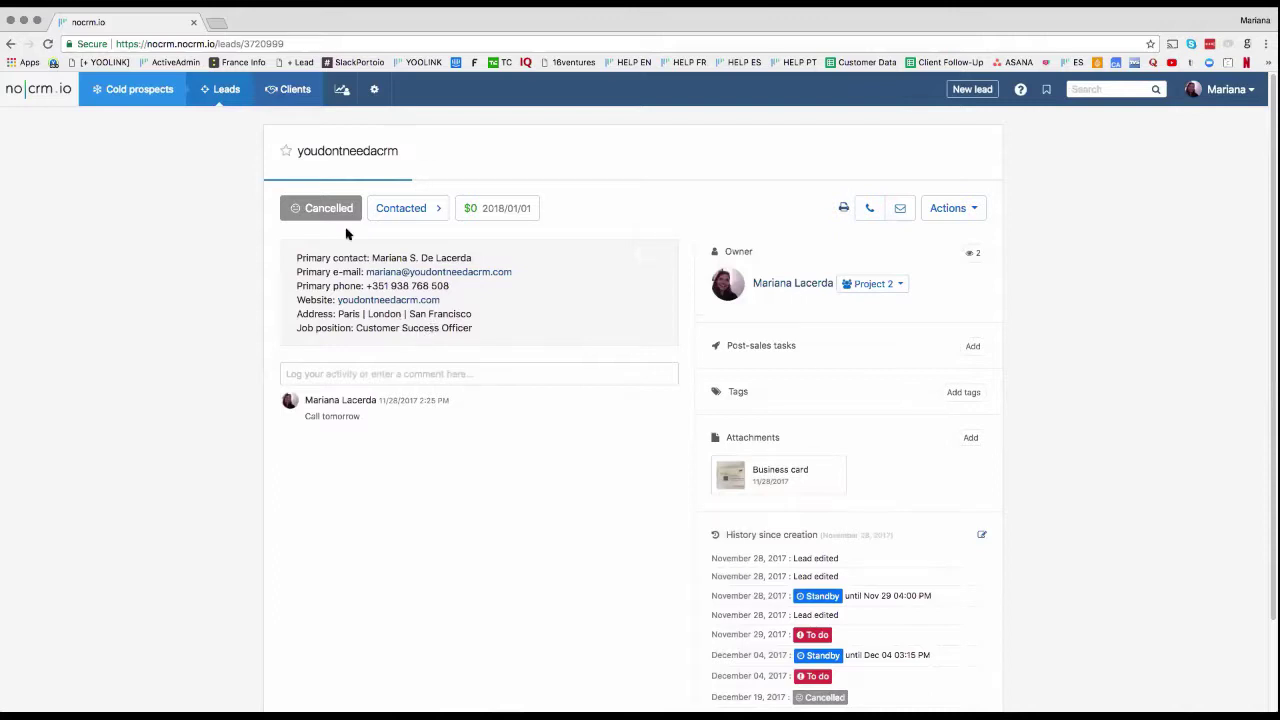
mouse_move(376, 92)
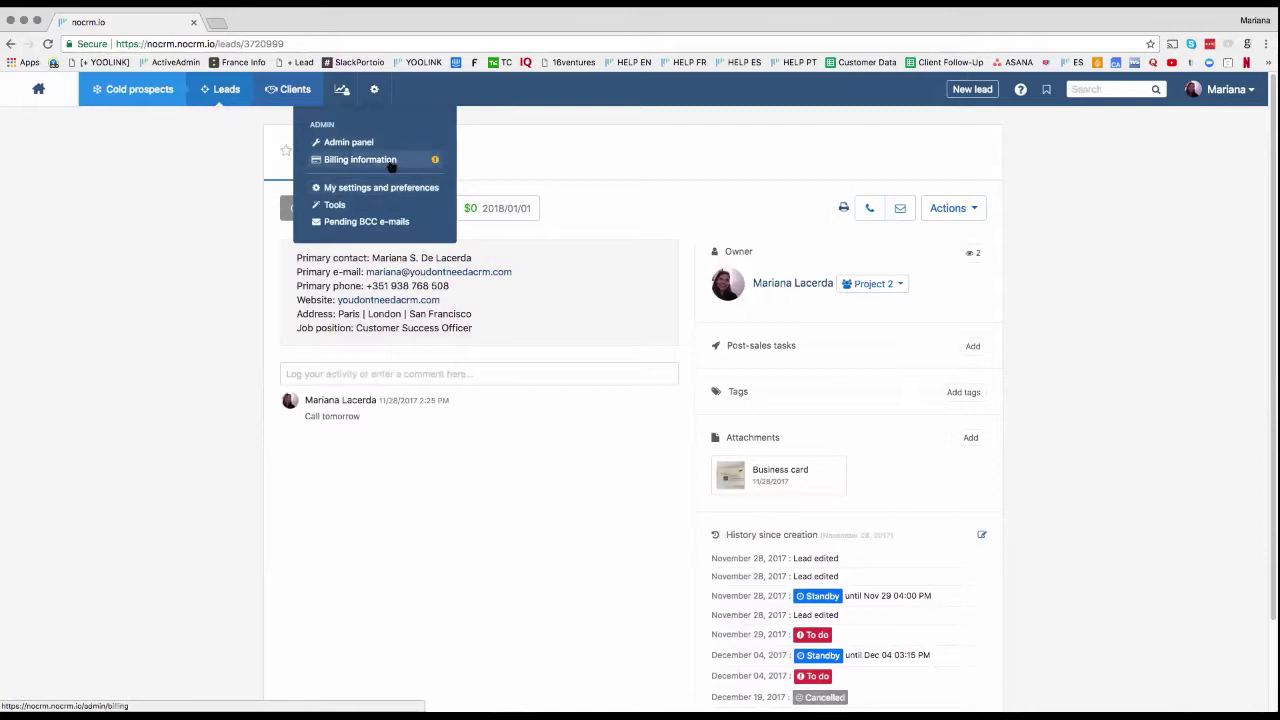
Step: Add the Lead Clipper '+ Lead' bookmarklet to the bookmarks bar and open a new tab
click(384, 205)
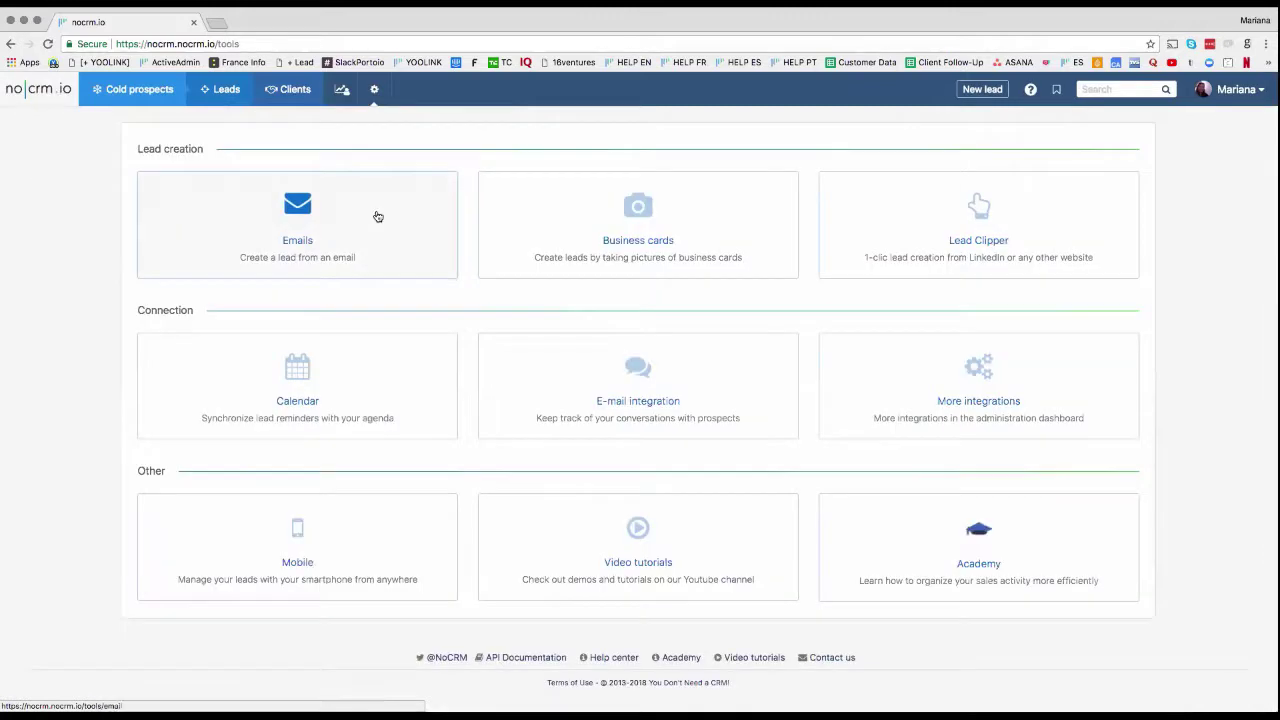
click(976, 212)
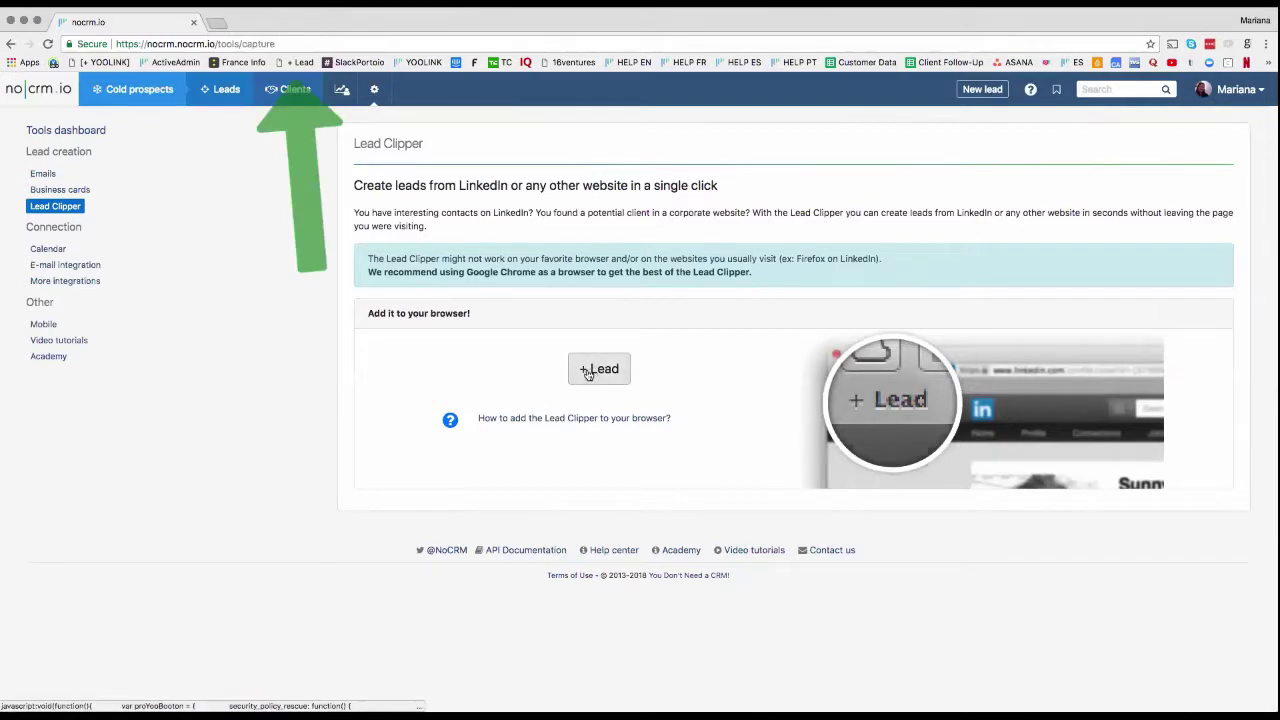
drag(594, 376, 340, 62)
click(216, 22)
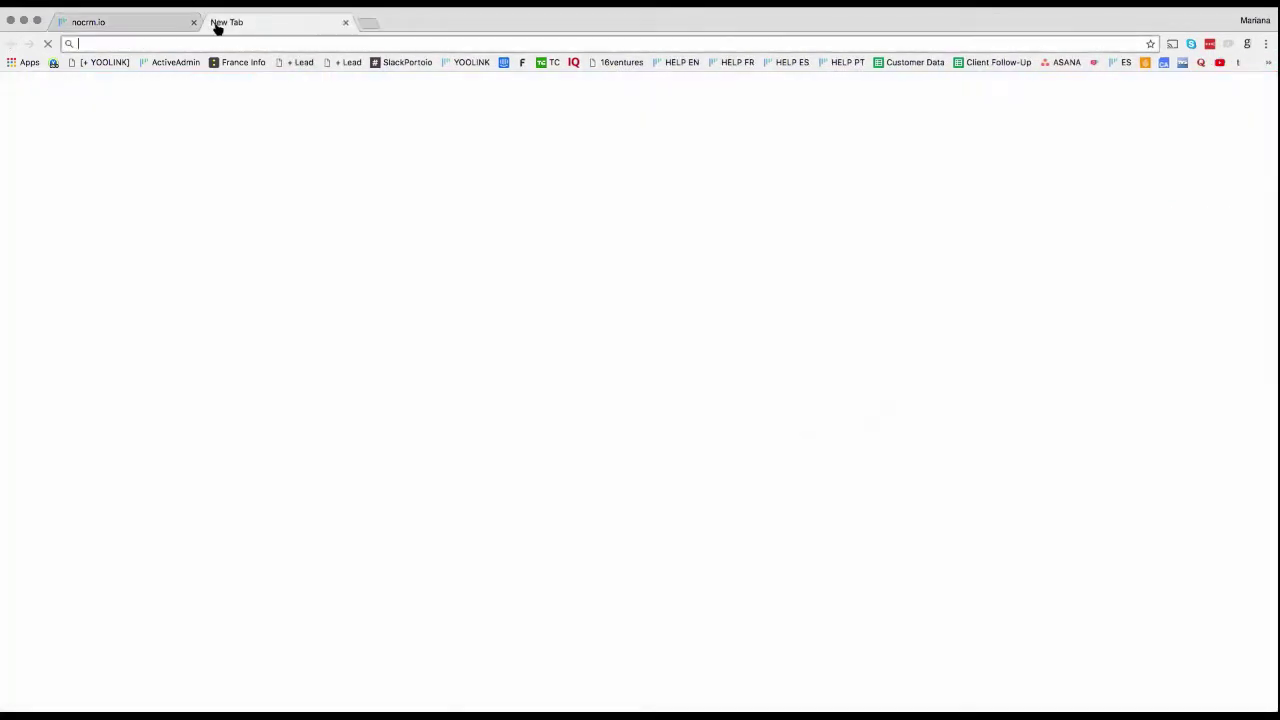
Step: Open a LinkedIn profile from the home feed, show its contact info, and clip it with + Lead
text(linkedin.com/mynetwork/)
key(Return)
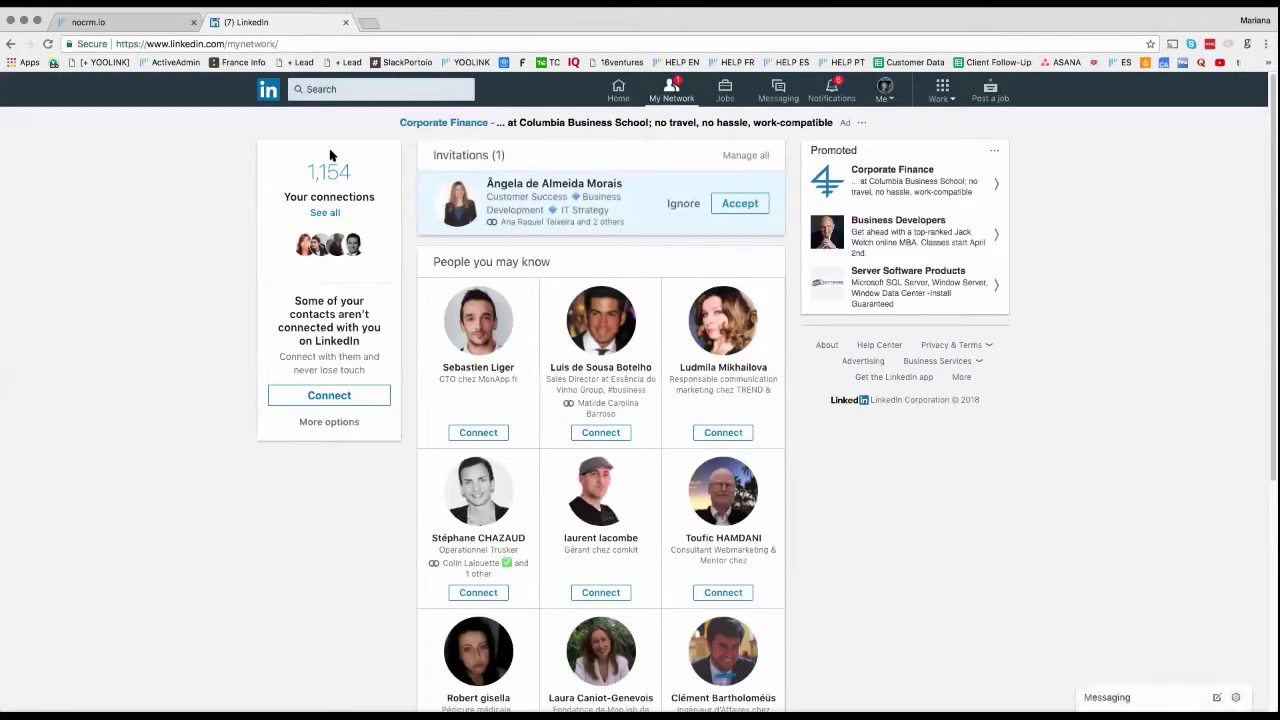
click(620, 92)
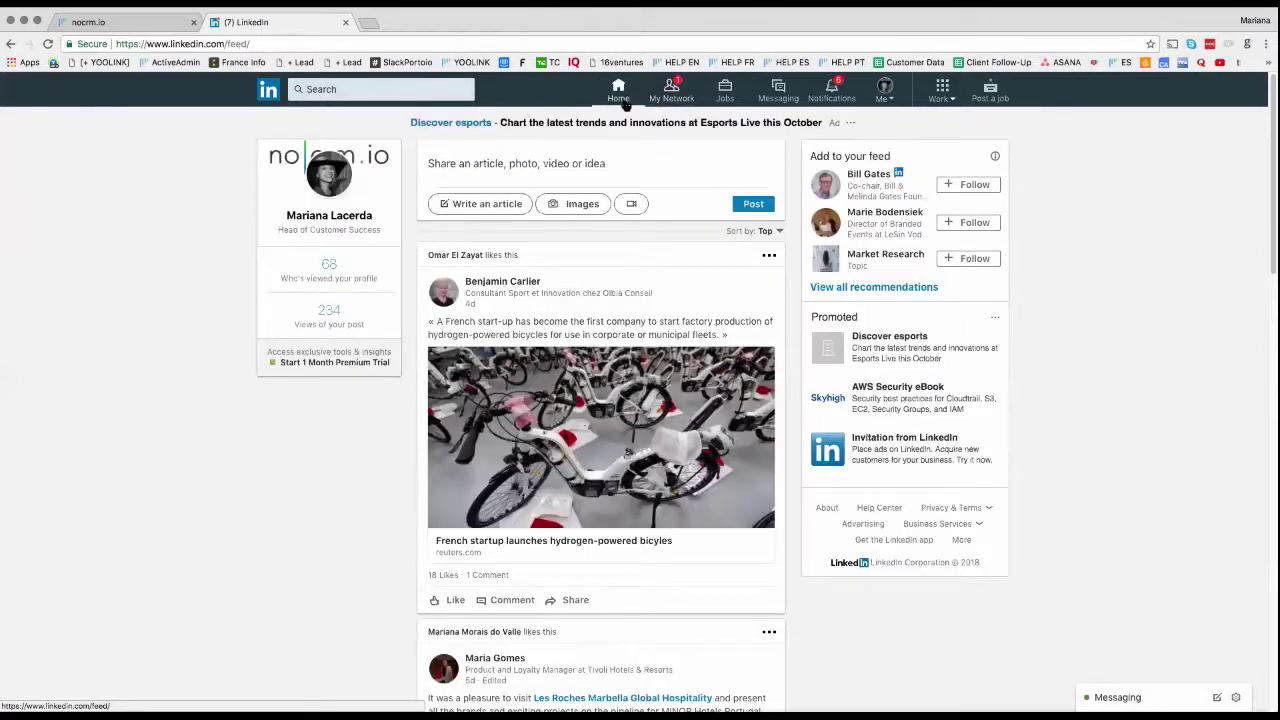
scroll(476, 276, down, 5)
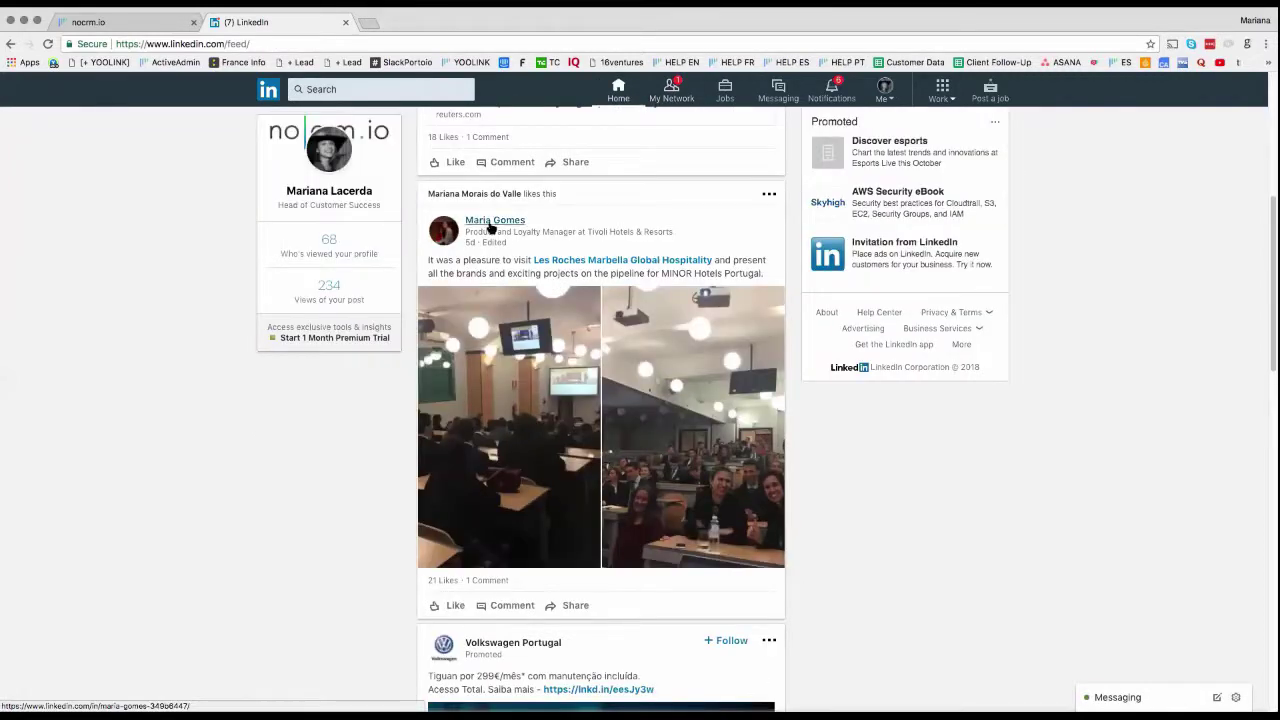
click(492, 222)
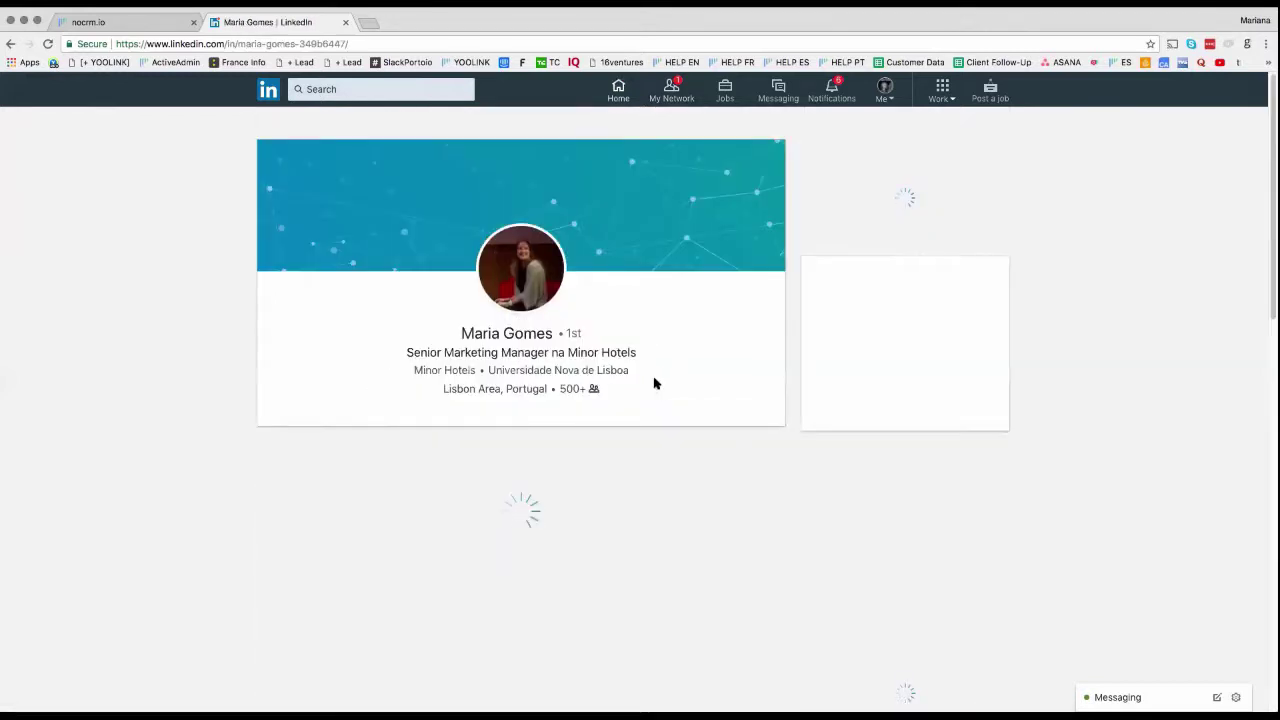
click(848, 245)
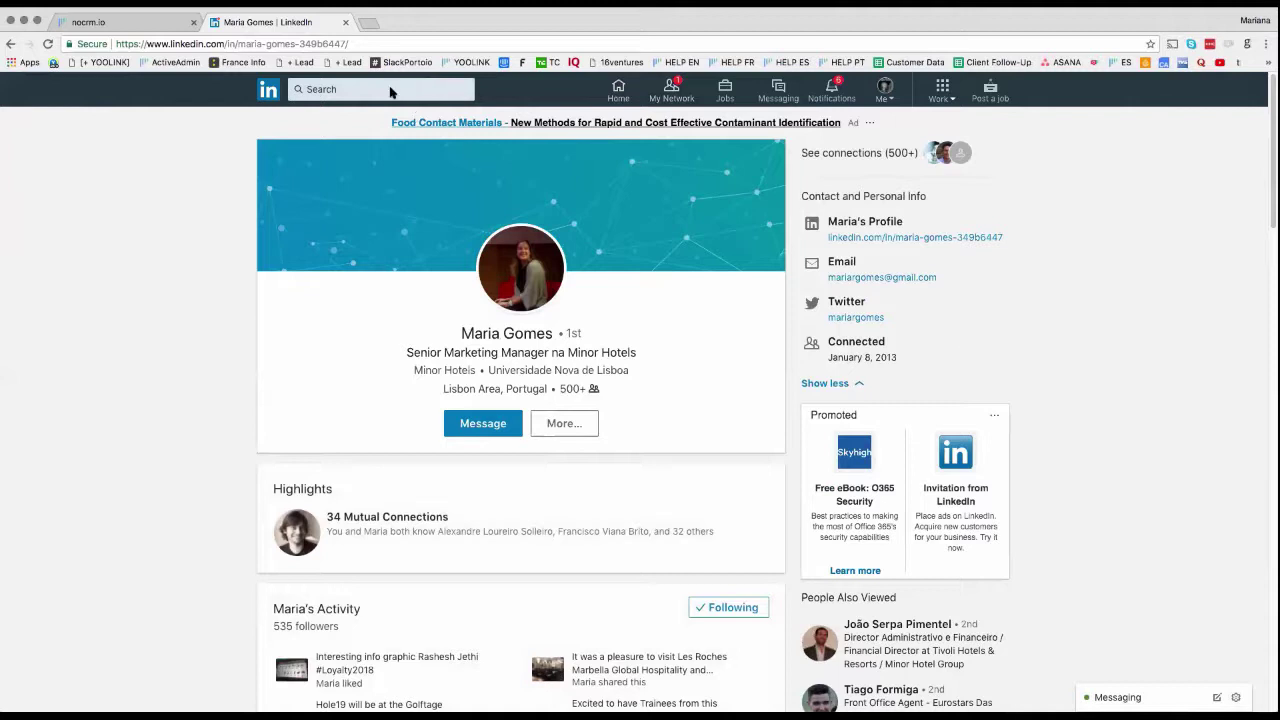
click(293, 63)
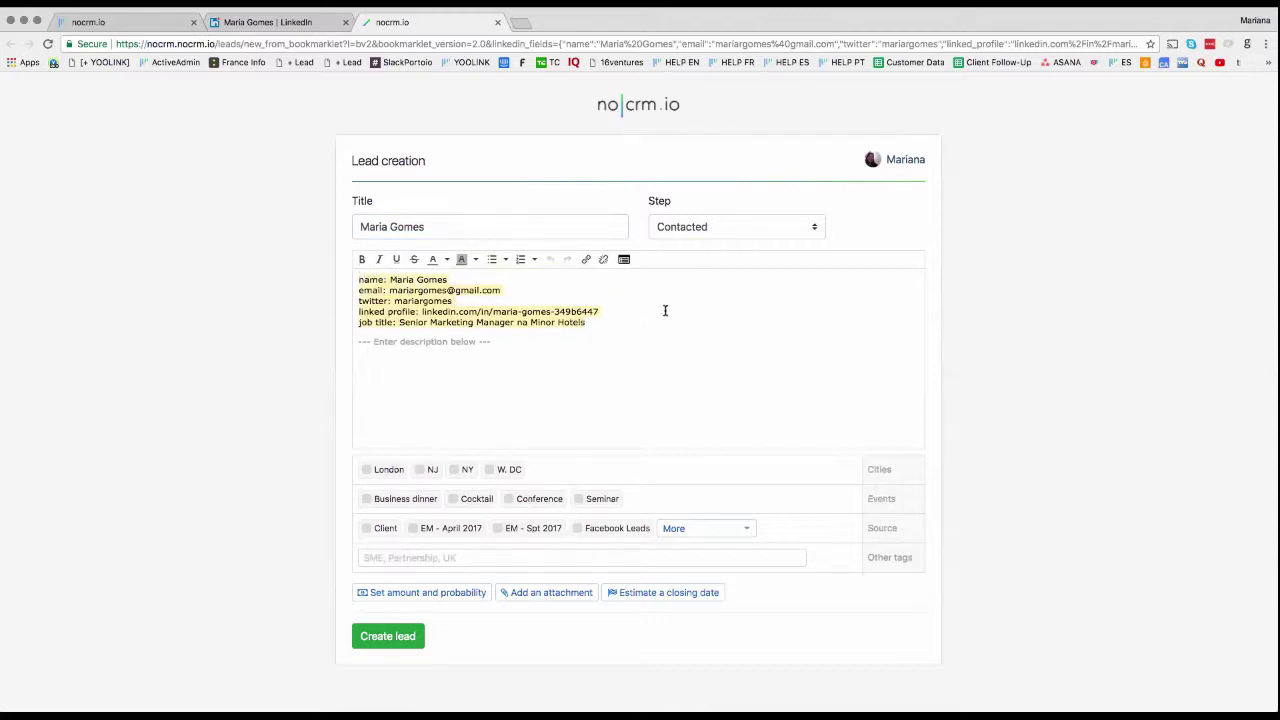
Step: Create the clipped LinkedIn lead with LinkedIn checked as its source
click(673, 310)
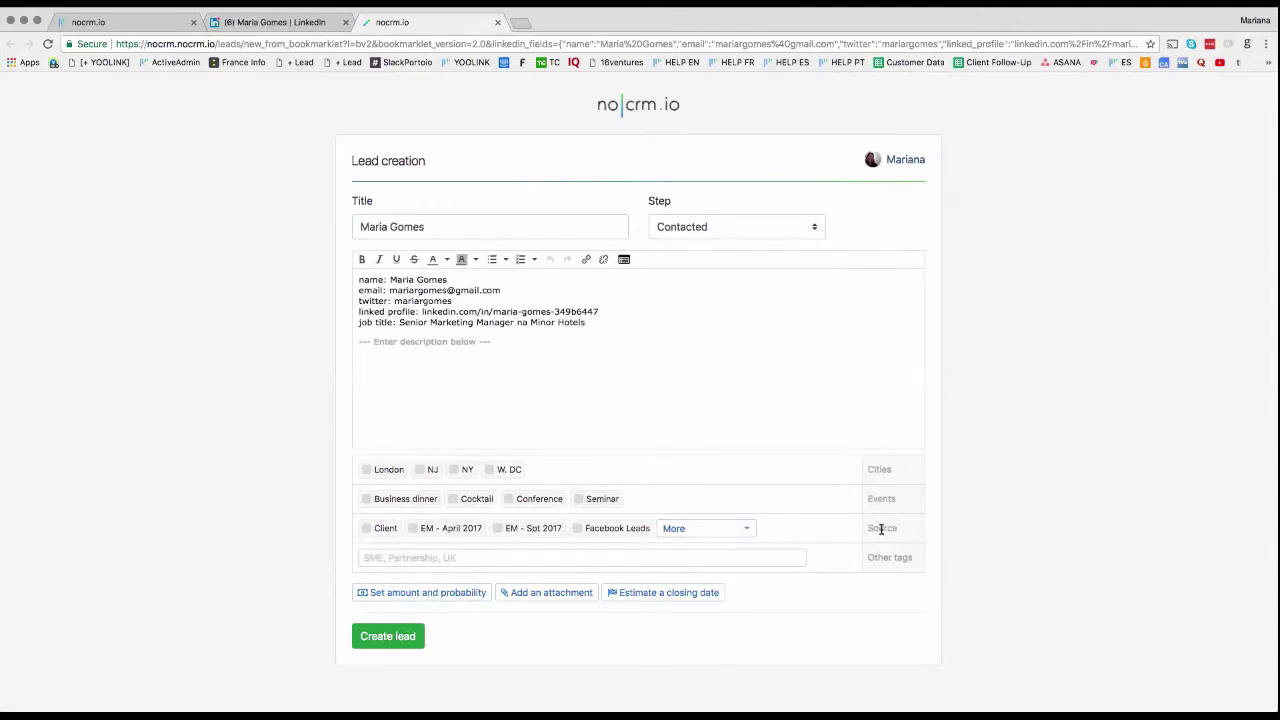
click(681, 536)
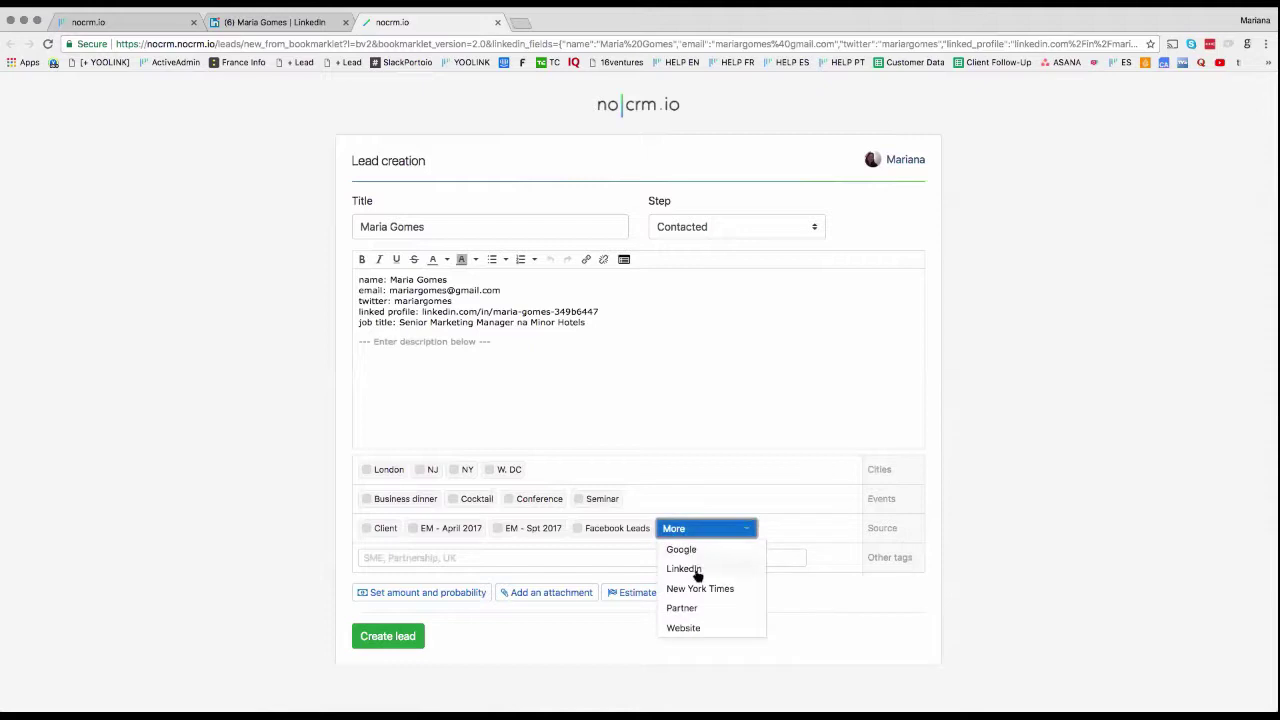
click(690, 569)
click(388, 640)
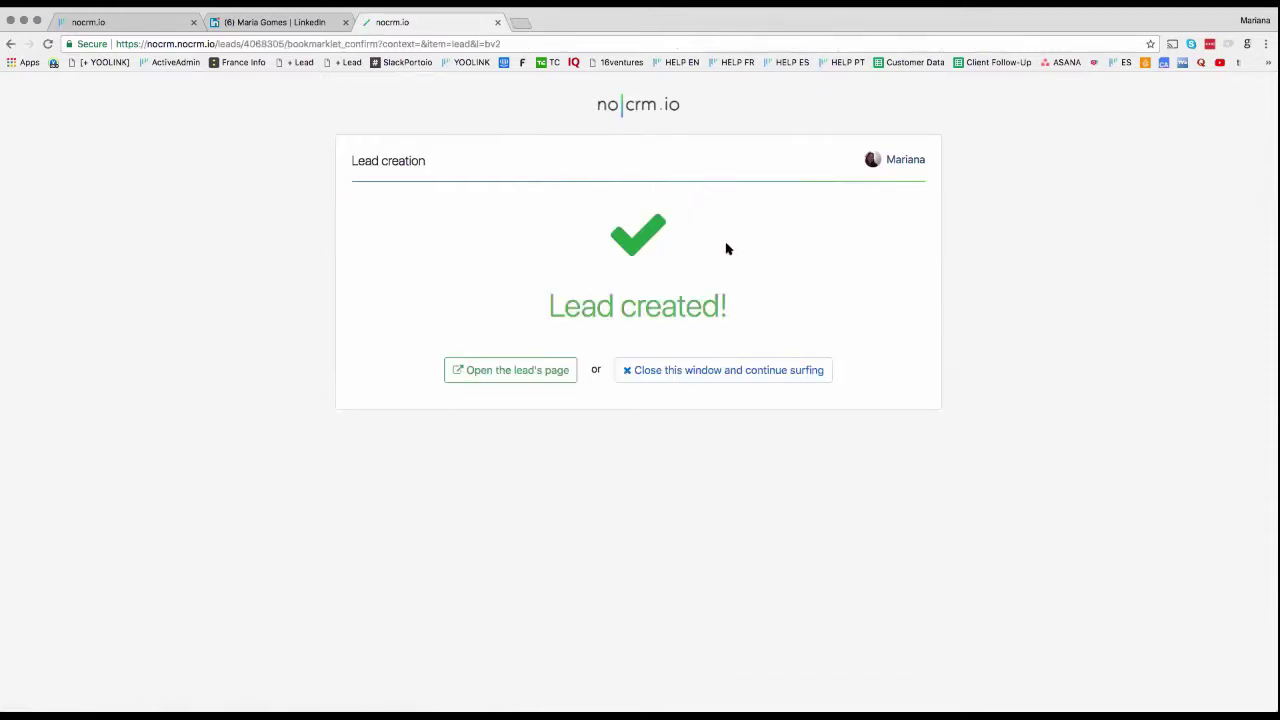
Step: Close the lead confirmation tab and go back to the main noCRM tab
click(80, 22)
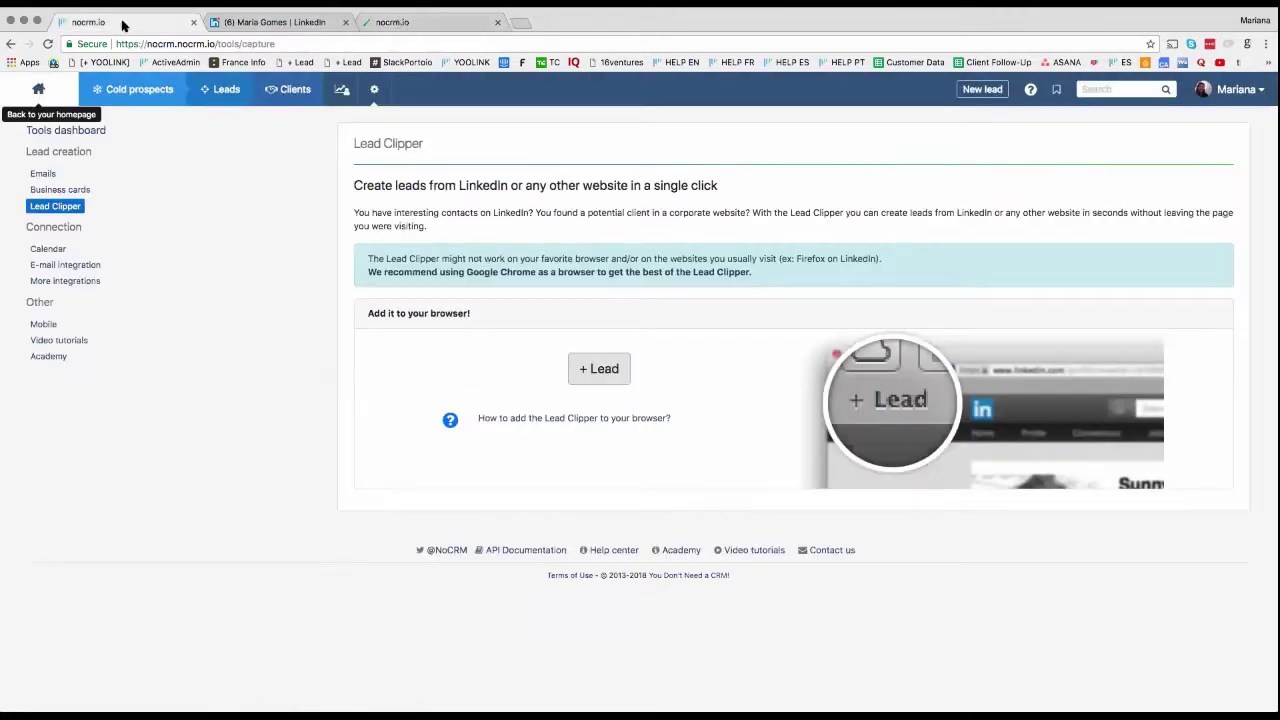
click(397, 22)
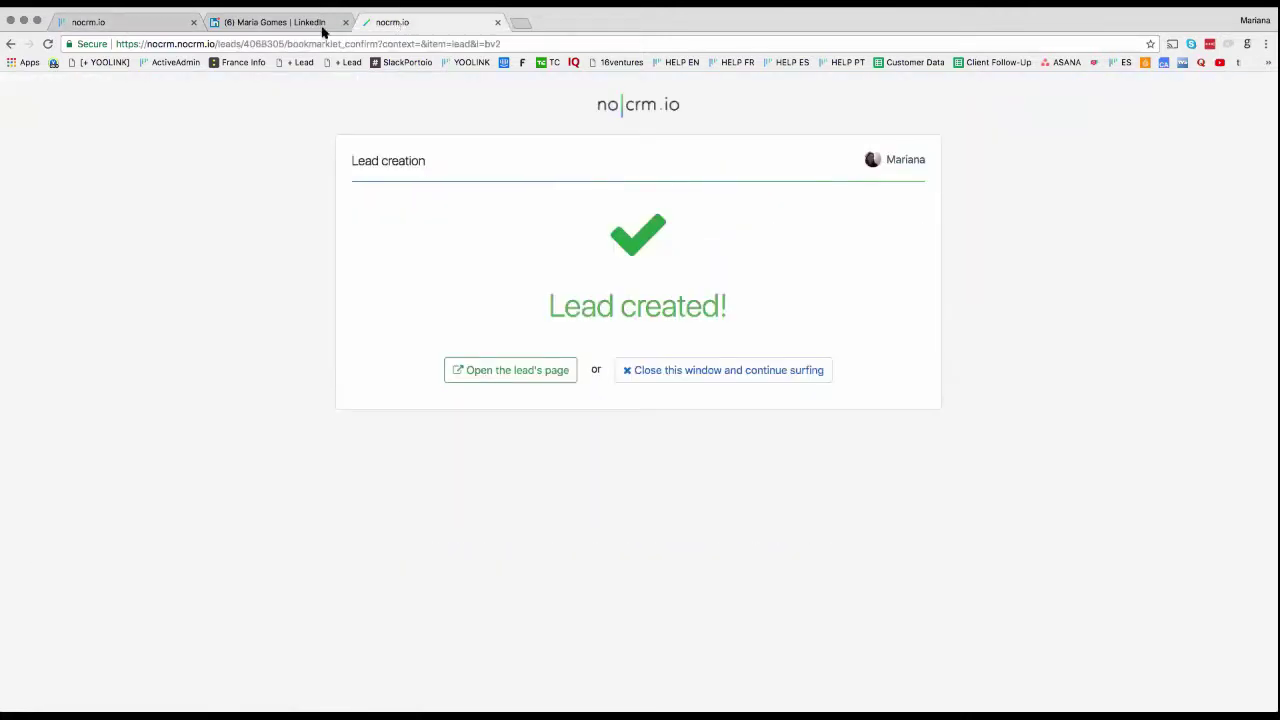
click(132, 22)
click(381, 26)
click(668, 368)
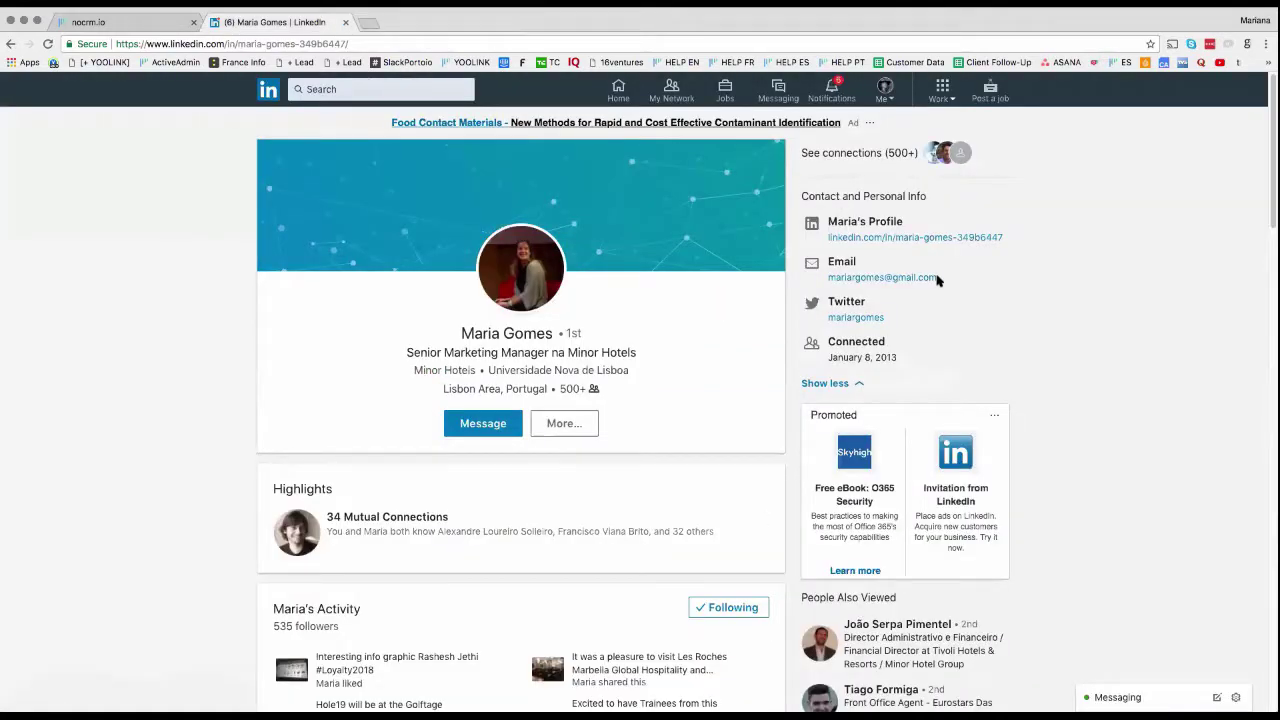
click(100, 24)
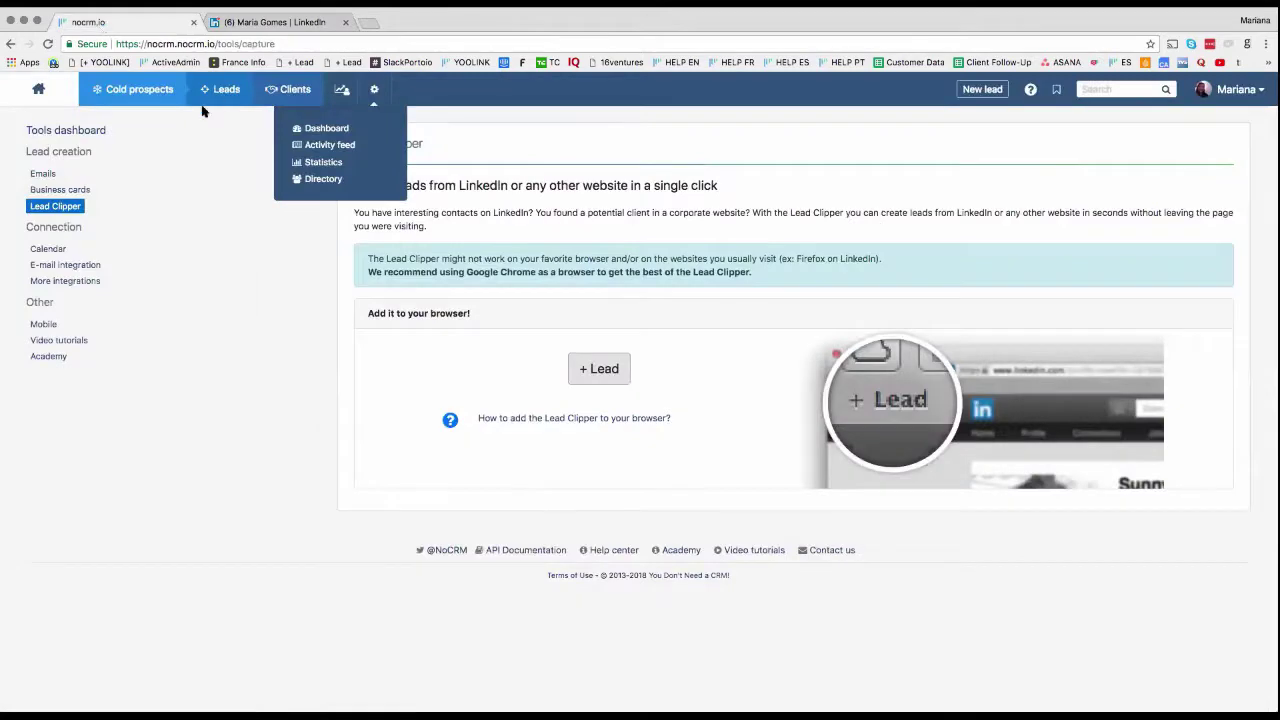
Step: Filter the to-do leads by the LinkedIn tag, leaving 7 leads
mouse_move(202, 111)
click(212, 186)
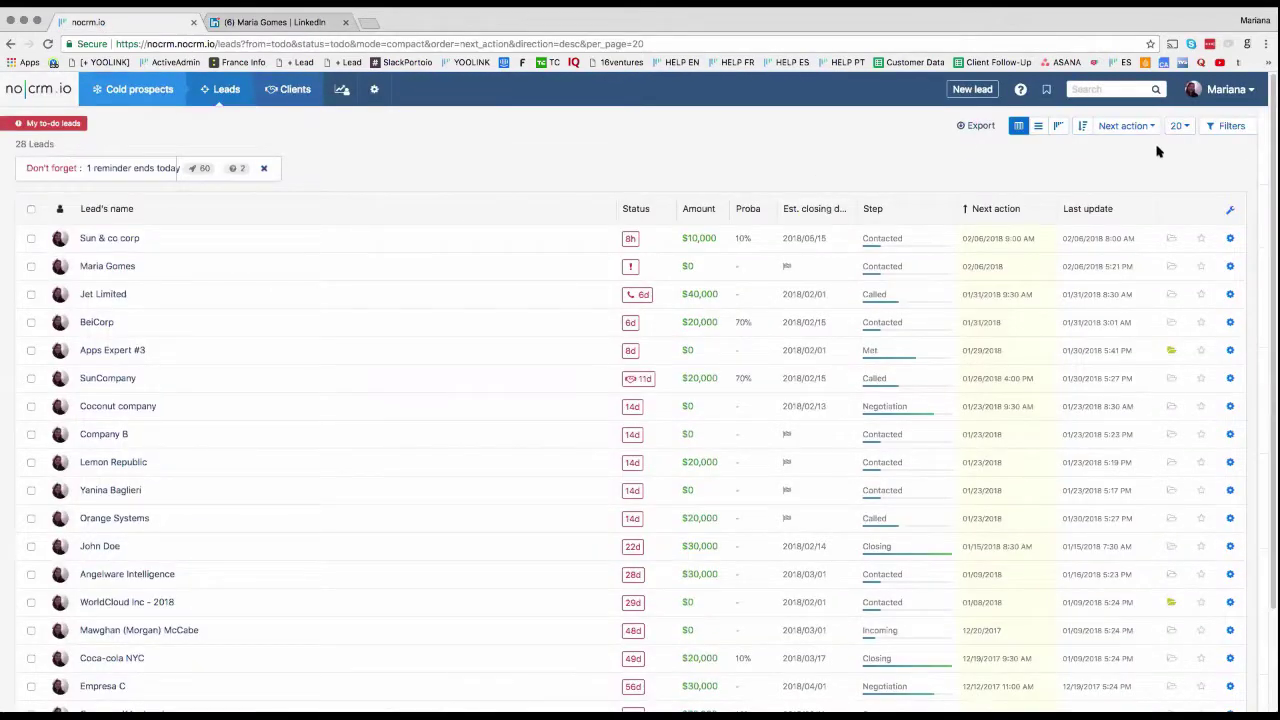
click(1229, 126)
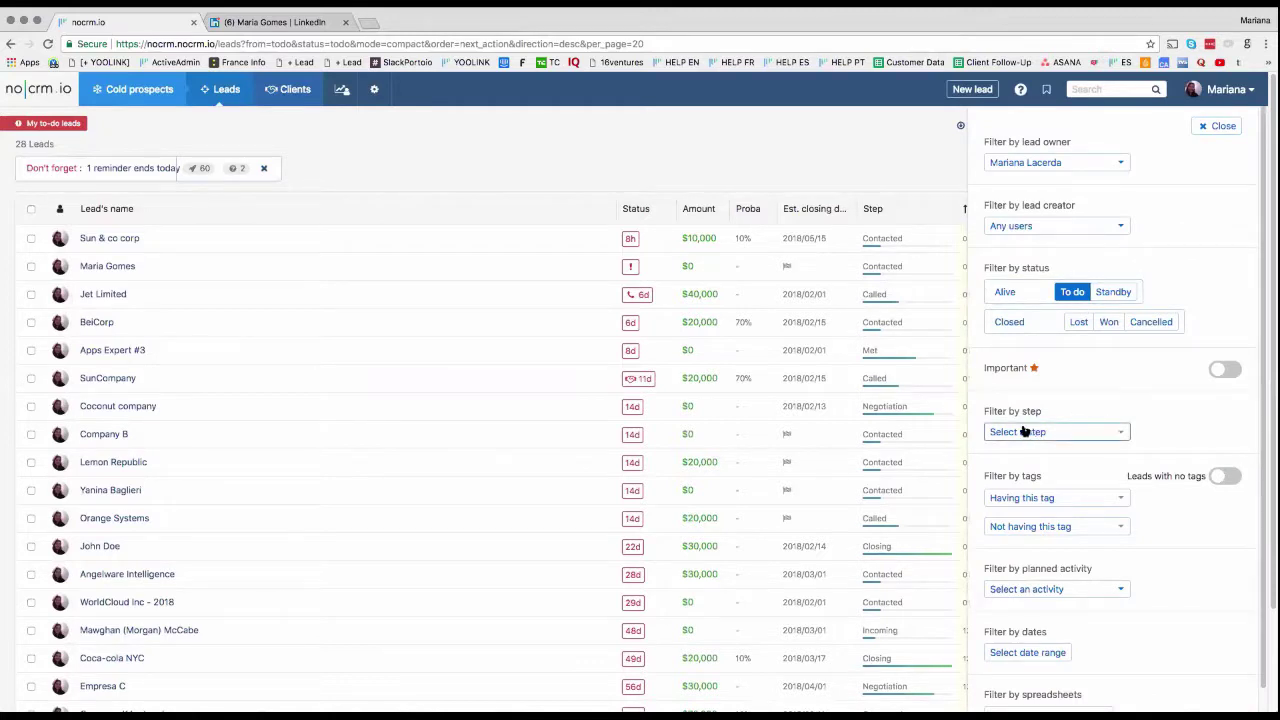
click(1050, 498)
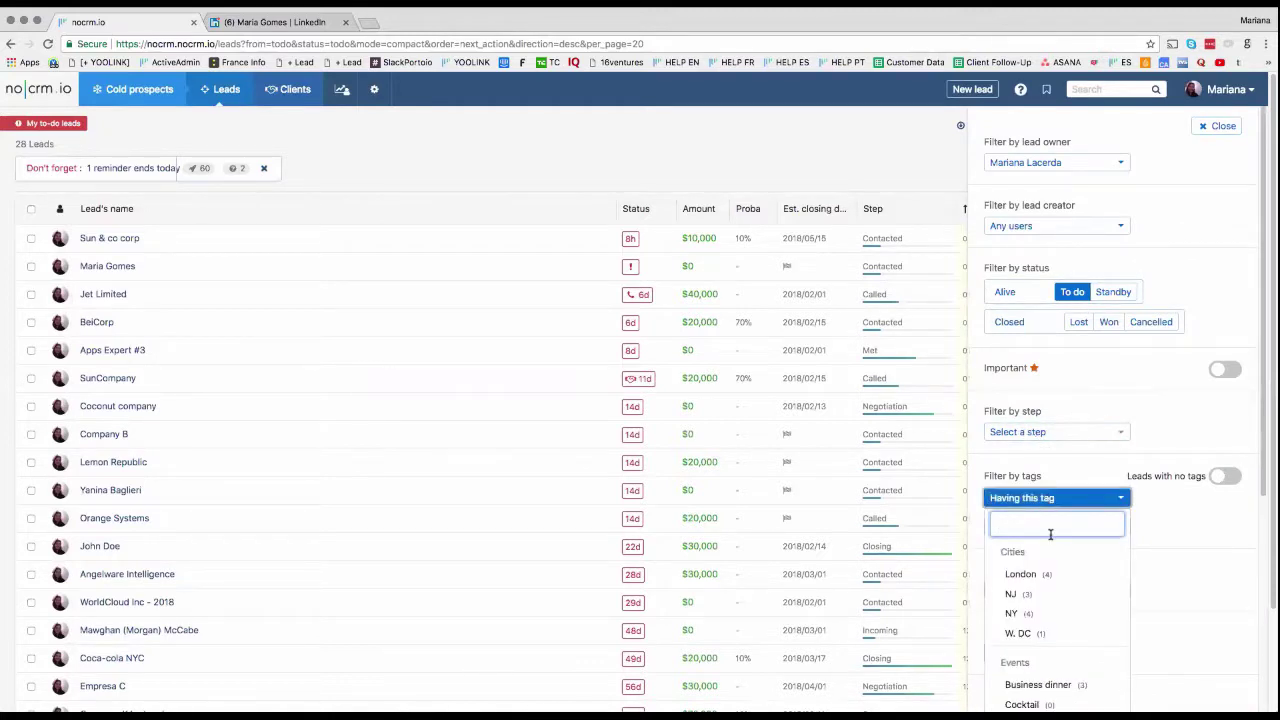
text(Link)
click(1085, 576)
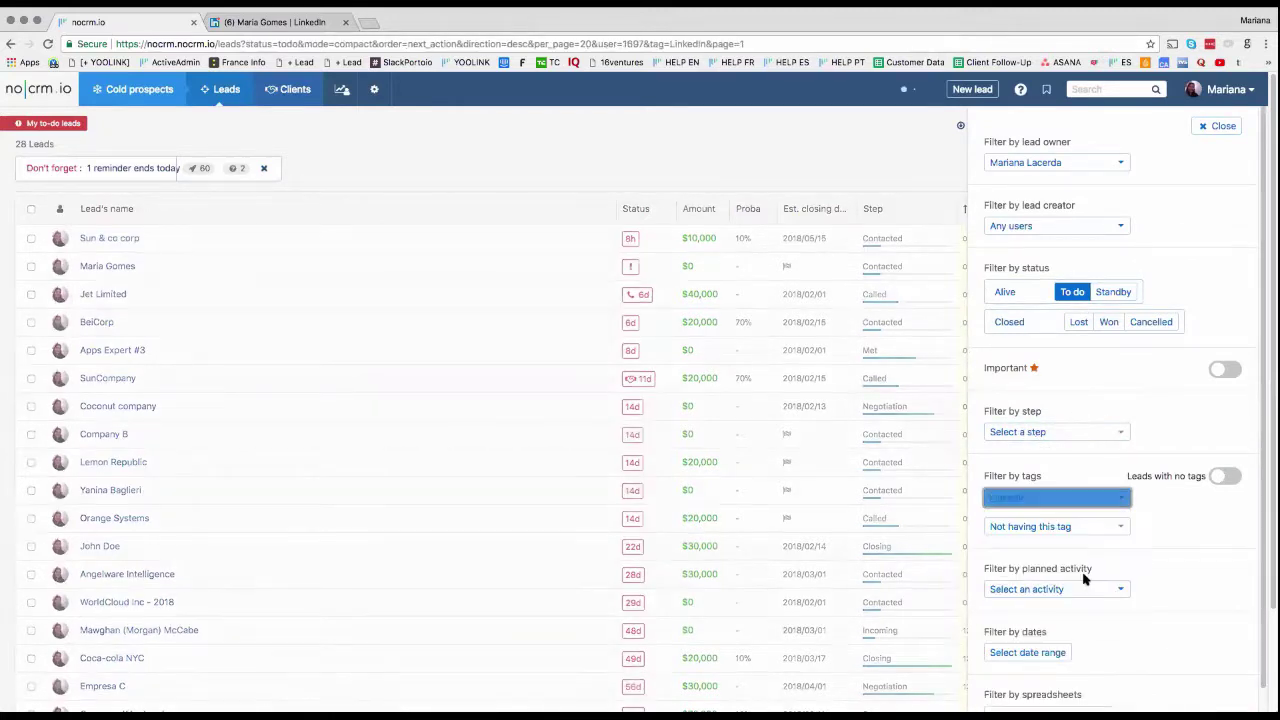
click(1224, 127)
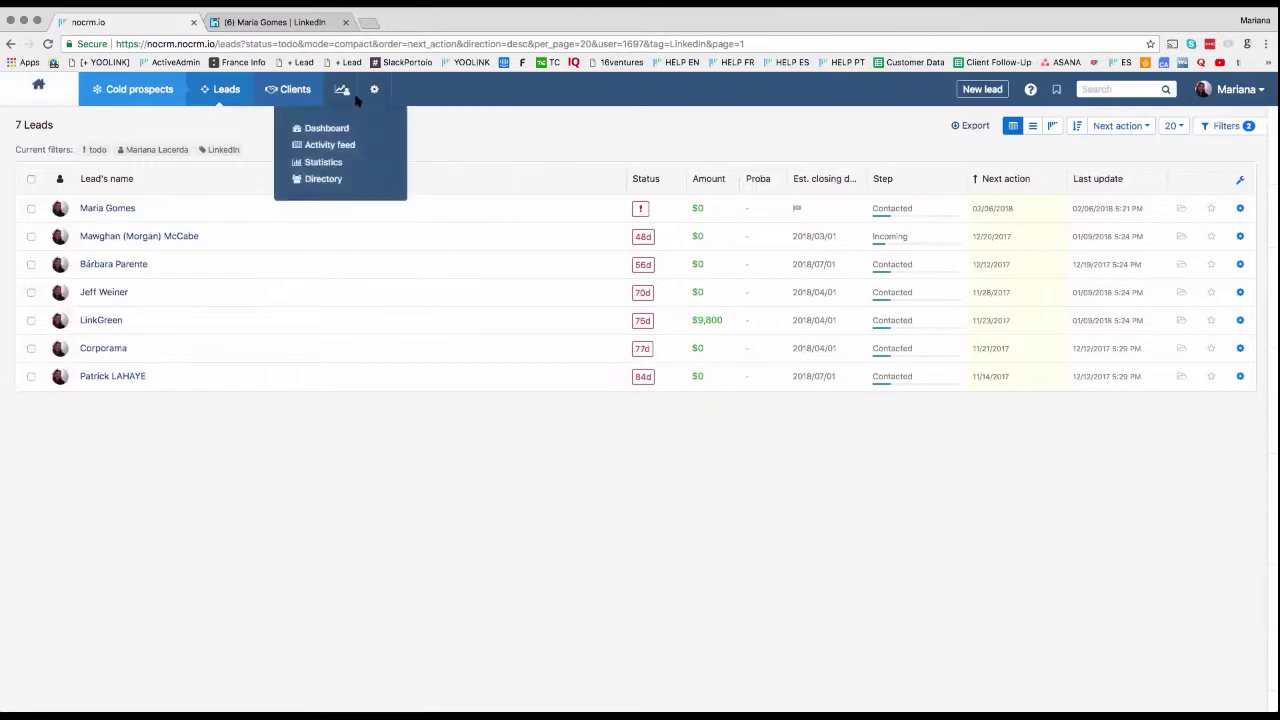
mouse_move(369, 97)
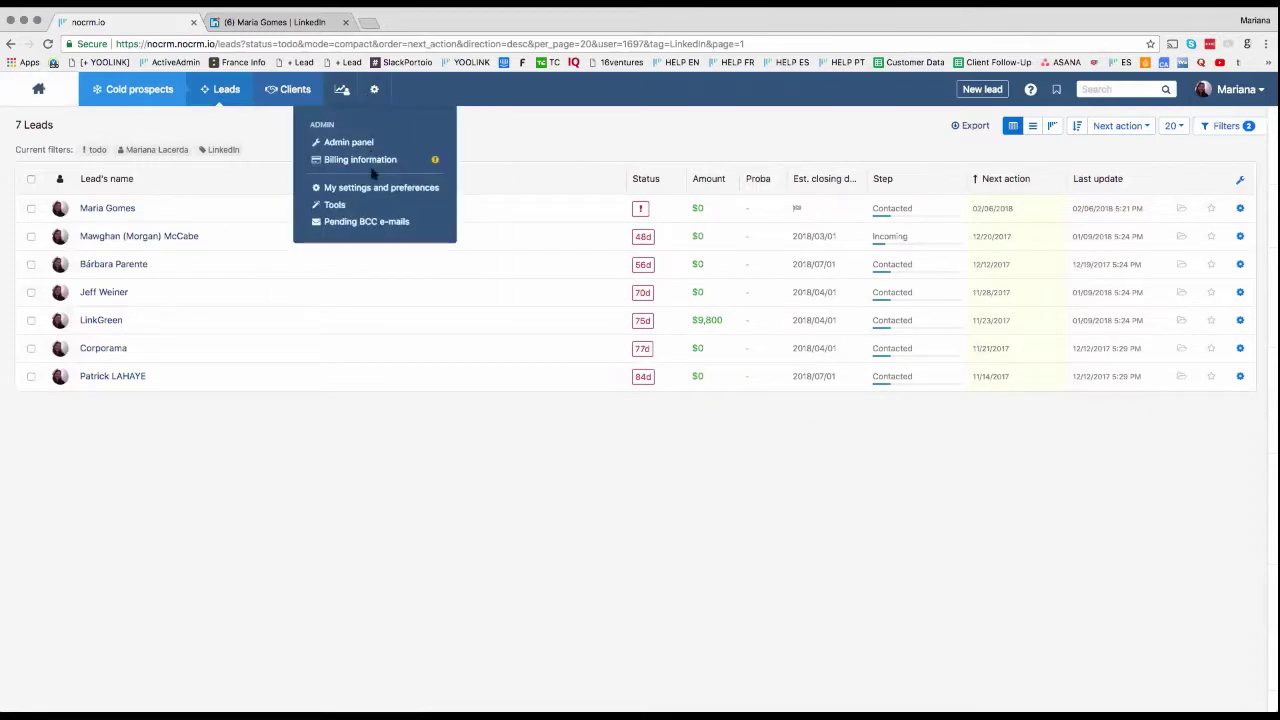
Step: Open the Contact form guide in the Admin panel's Connect section
click(381, 141)
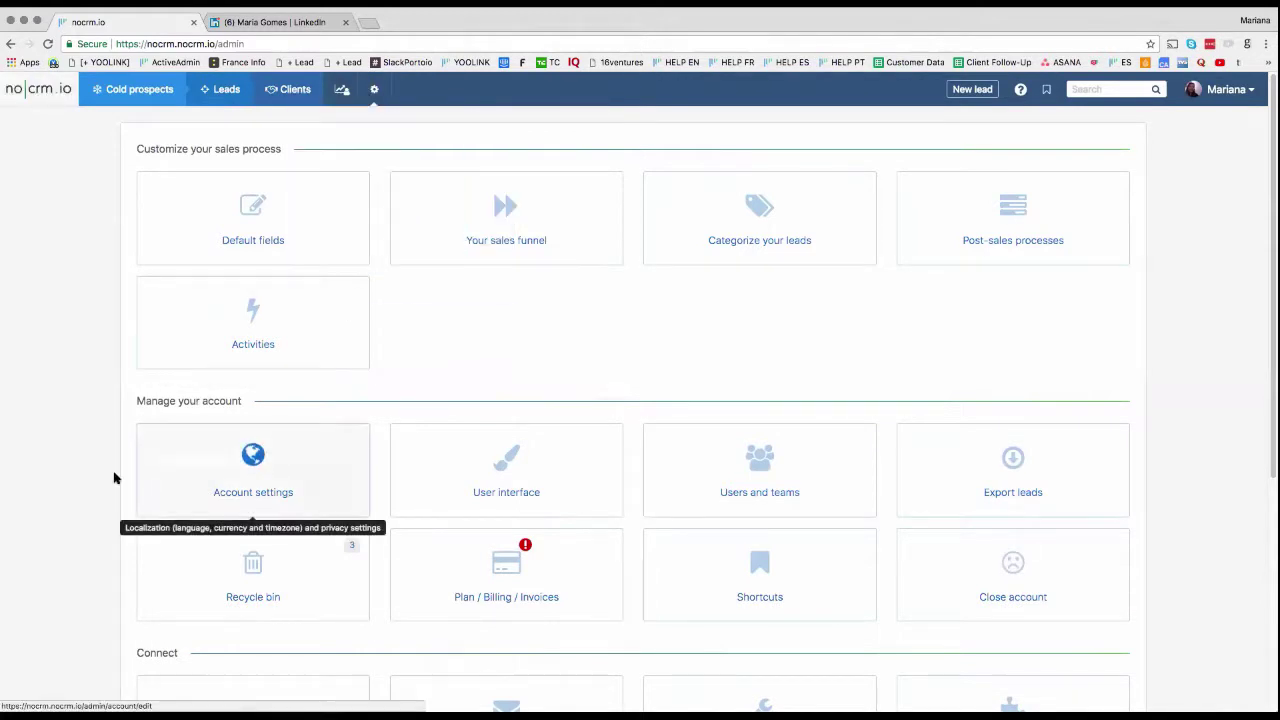
scroll(160, 480, down, 5)
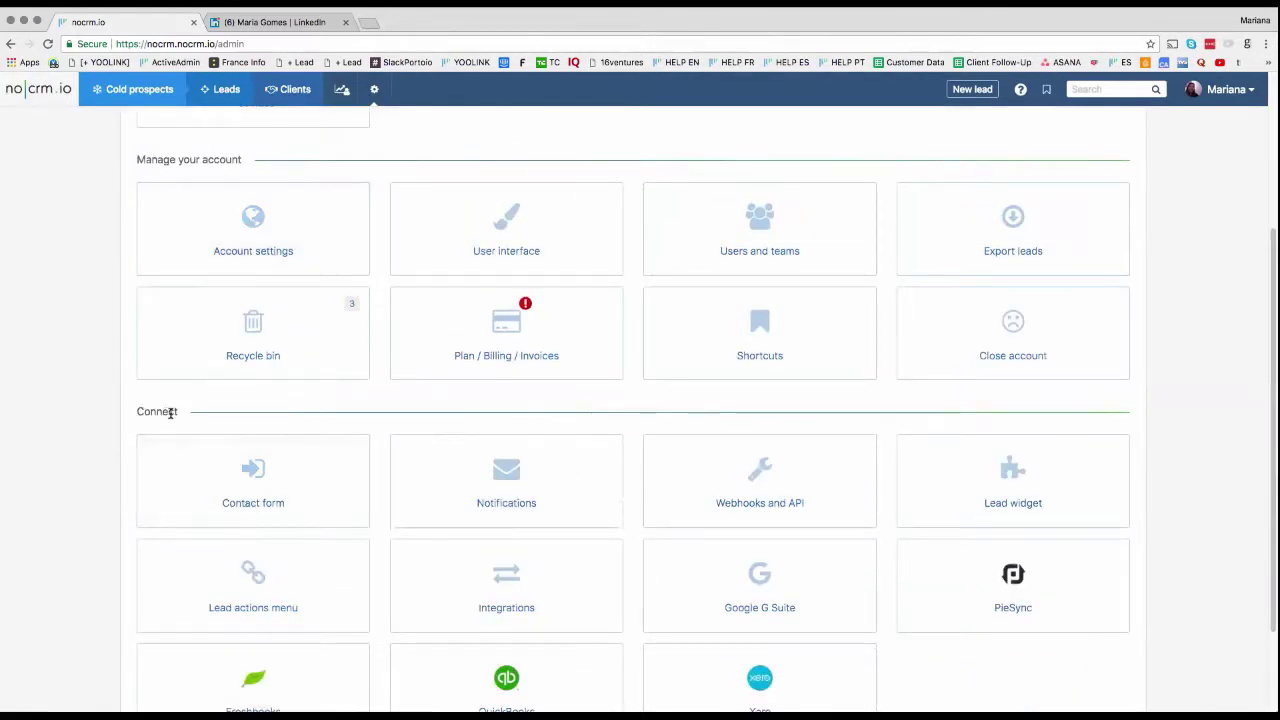
click(281, 499)
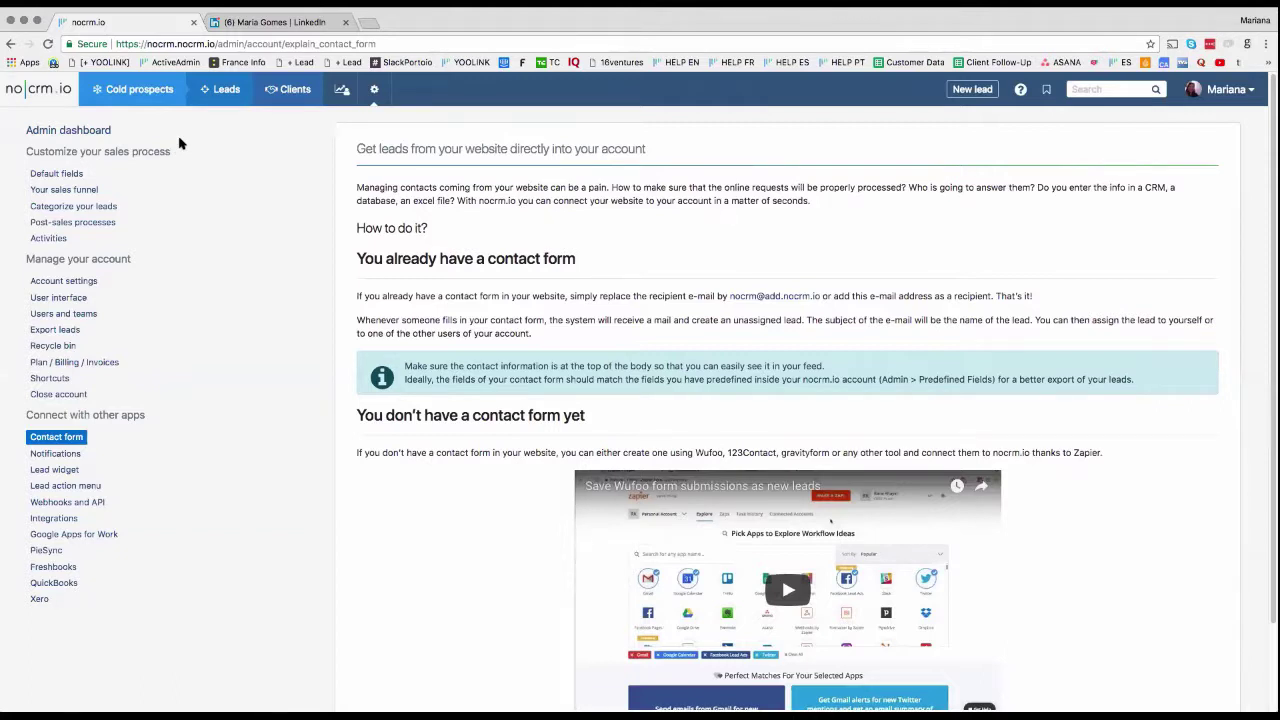
Step: Show the unassigned leads and dismiss the assignee list without assigning anyone
mouse_move(135, 92)
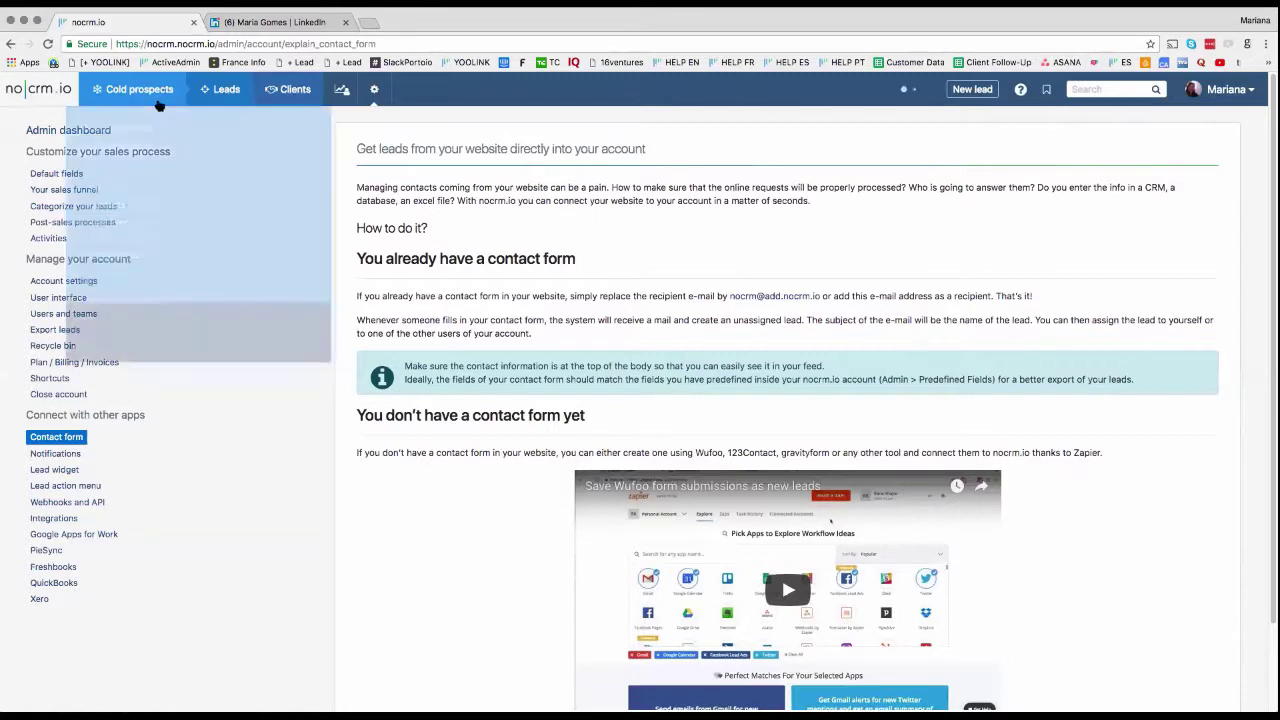
click(105, 131)
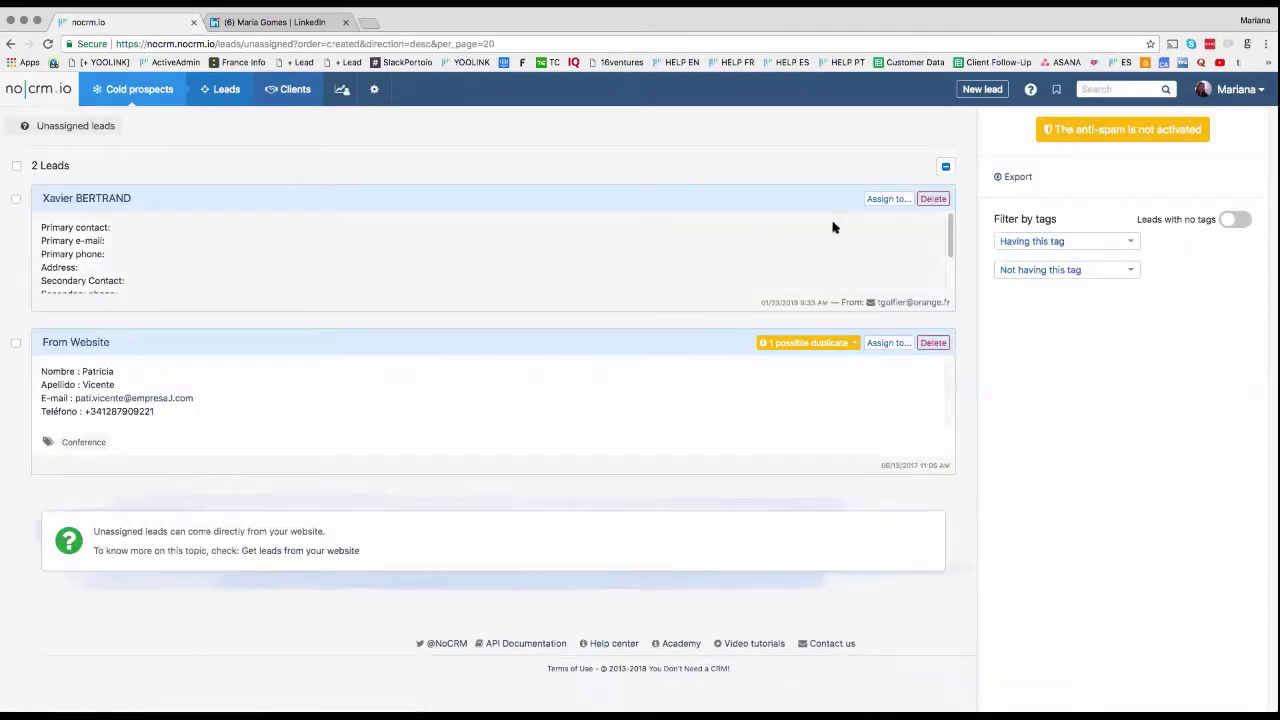
click(888, 198)
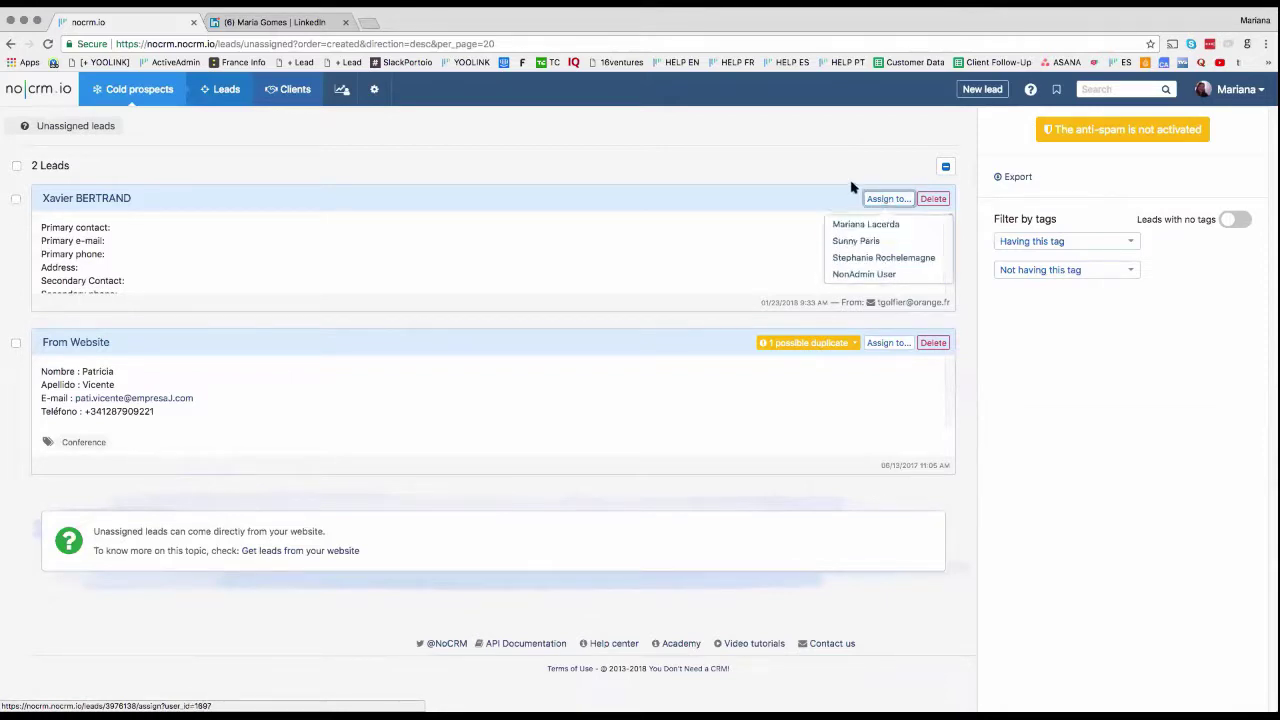
click(851, 188)
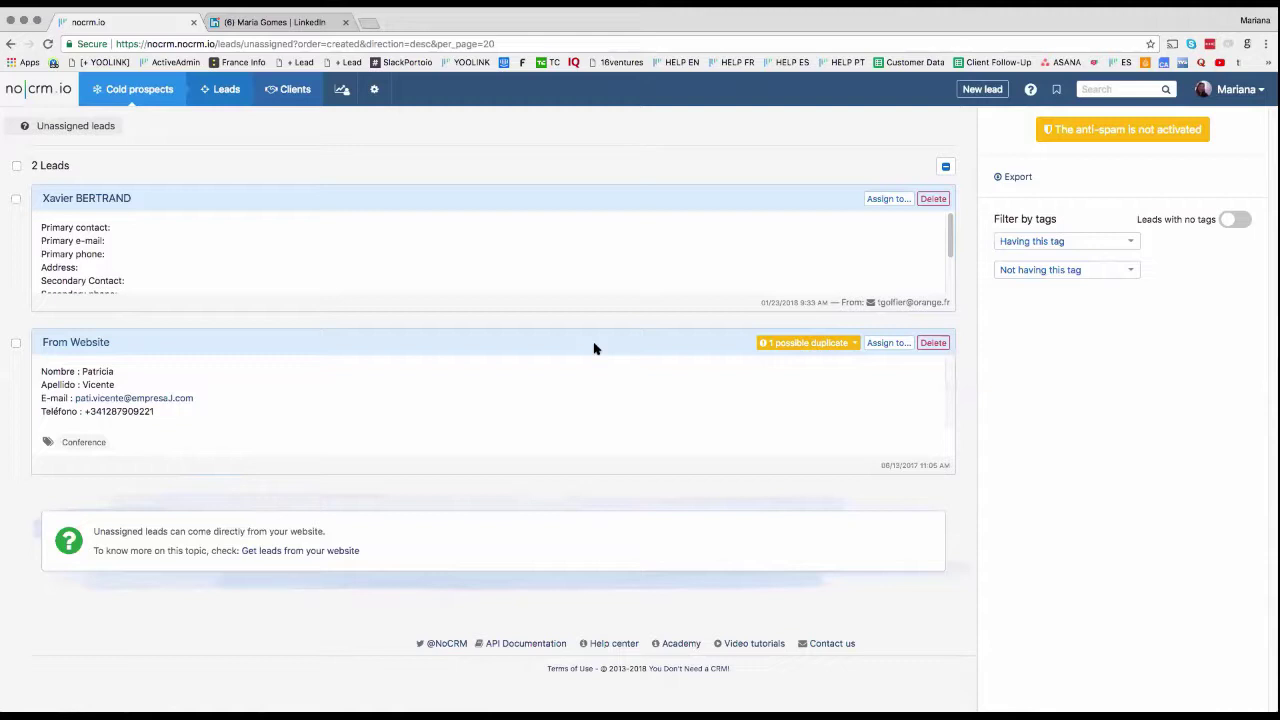
Step: Check the website lead's possible duplicate, then bring up the Leads views menu
click(825, 344)
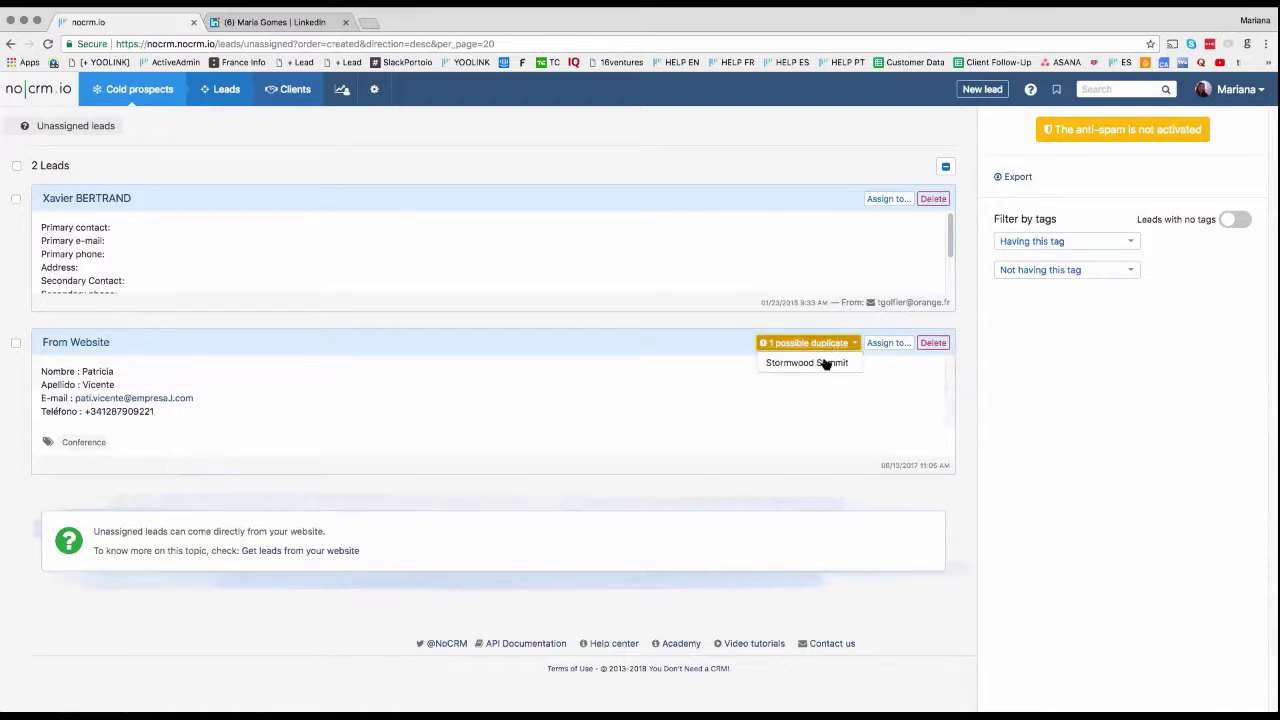
click(711, 389)
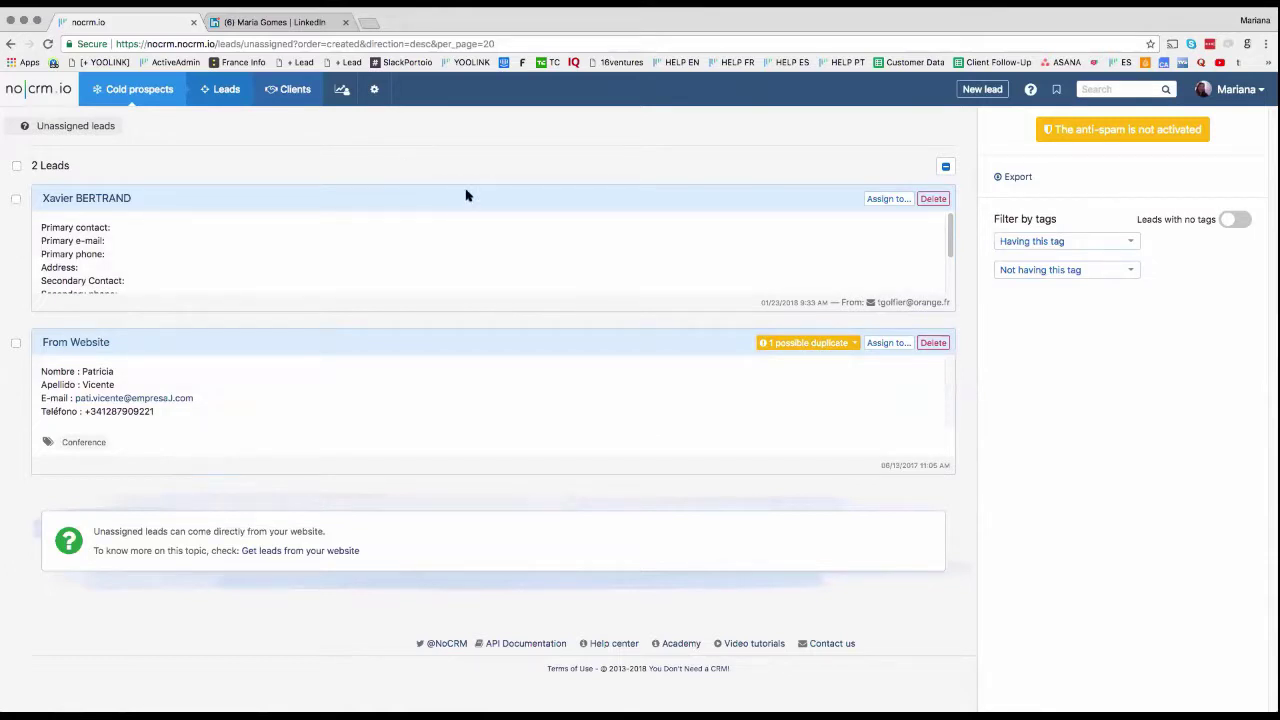
click(373, 91)
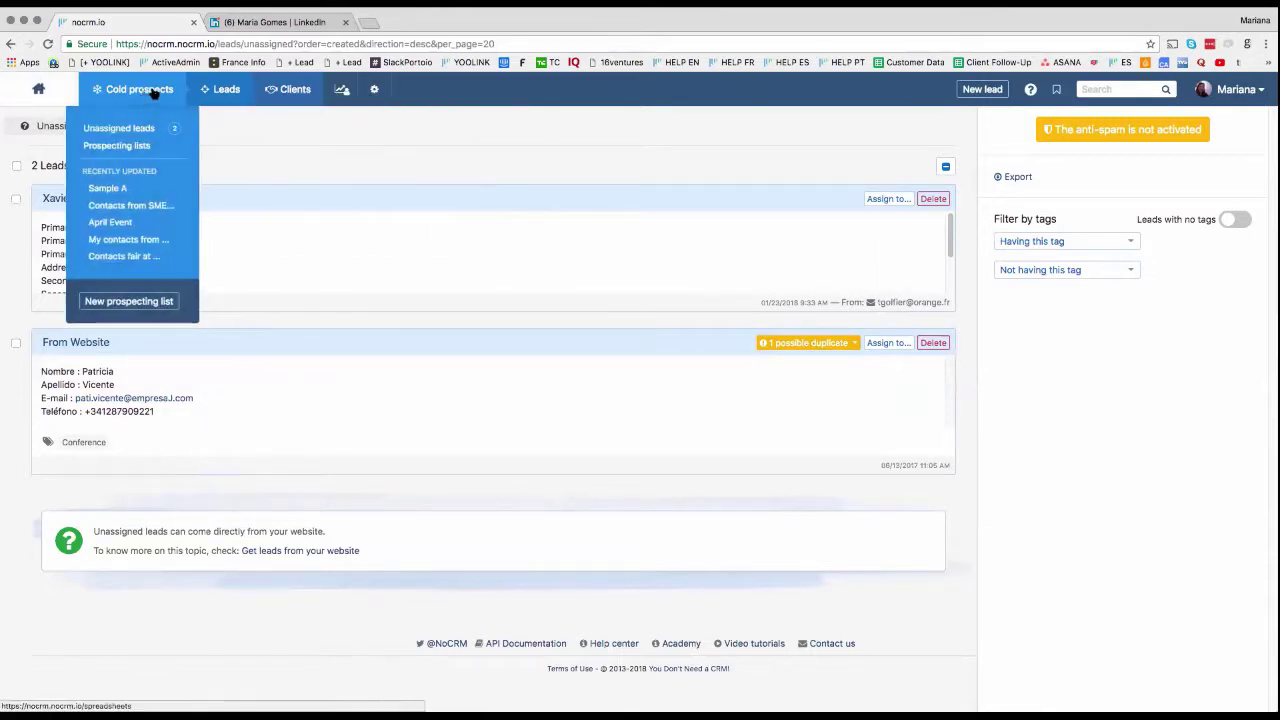
mouse_move(226, 89)
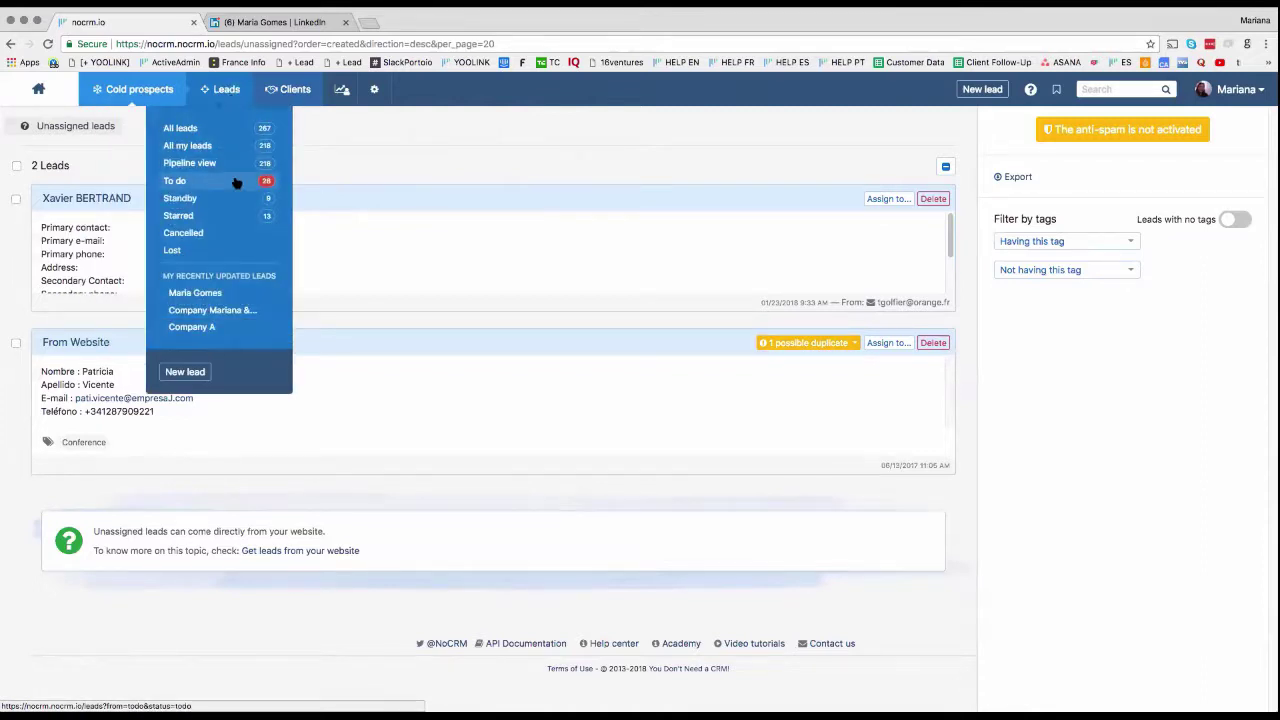
Step: Show all 267 leads in Extended mode, then as a pipeline board by stage
click(248, 128)
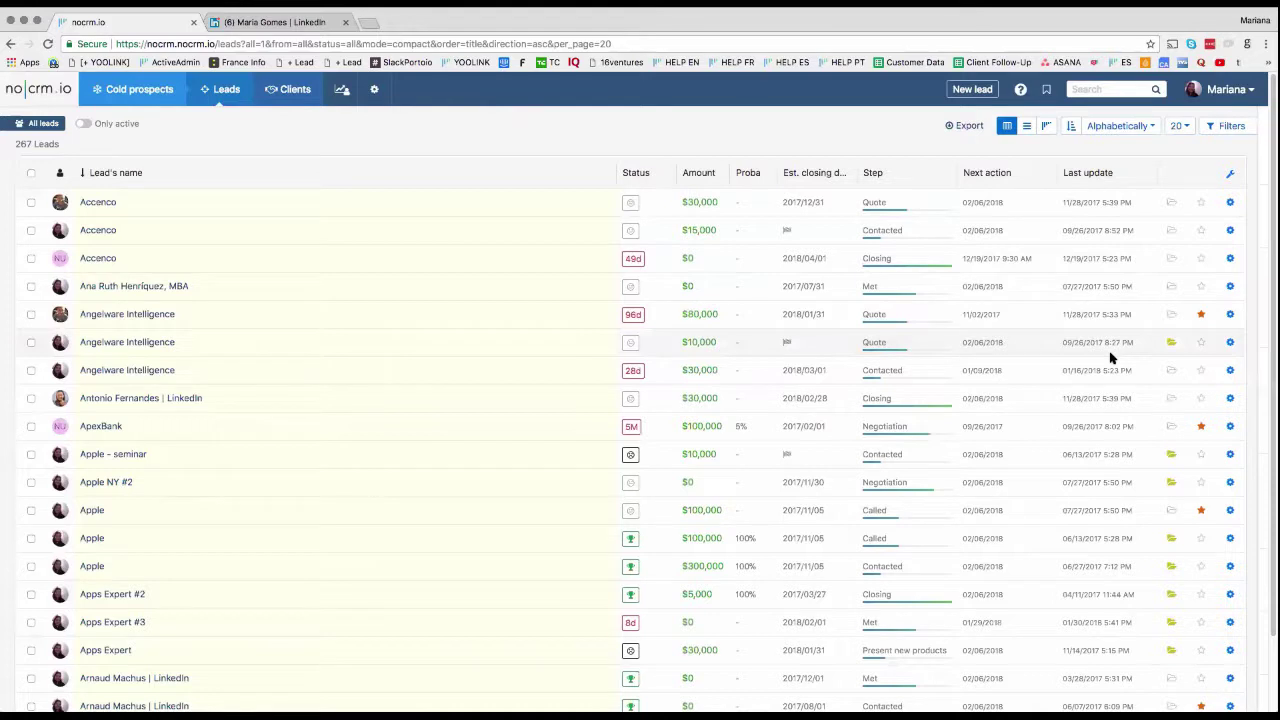
click(1028, 128)
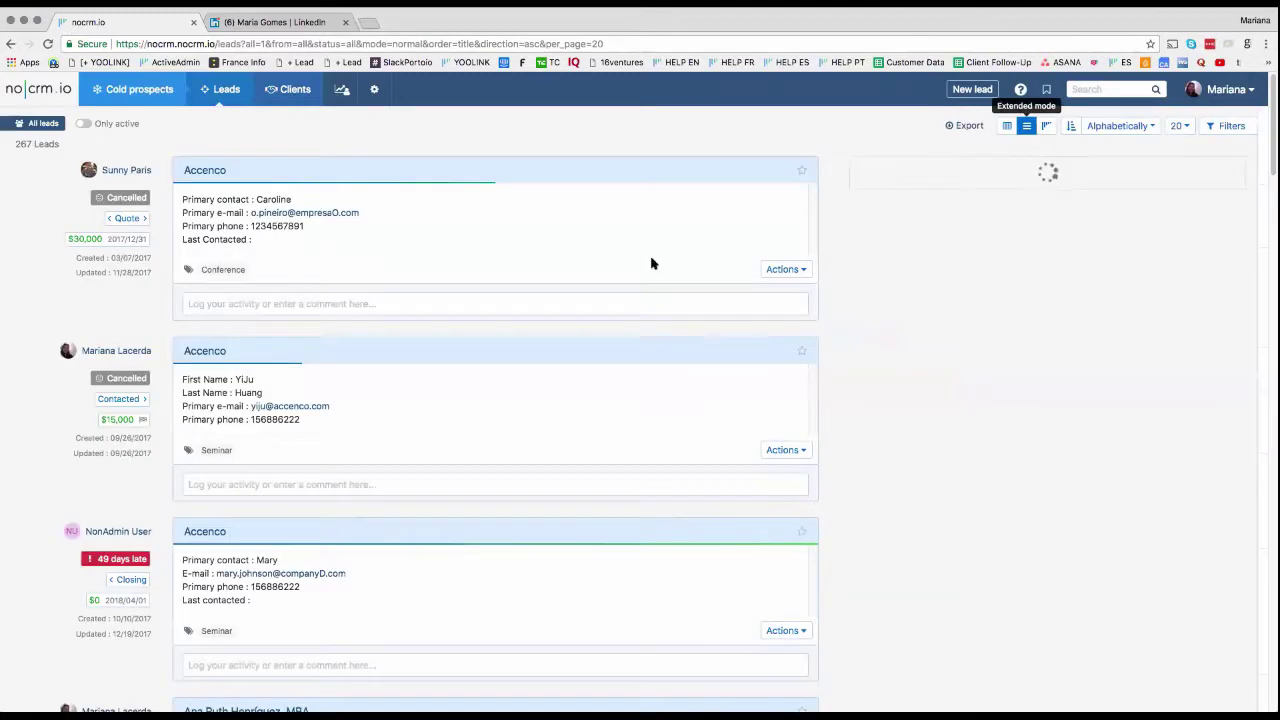
scroll(591, 414, down, 3)
scroll(654, 360, up, 3)
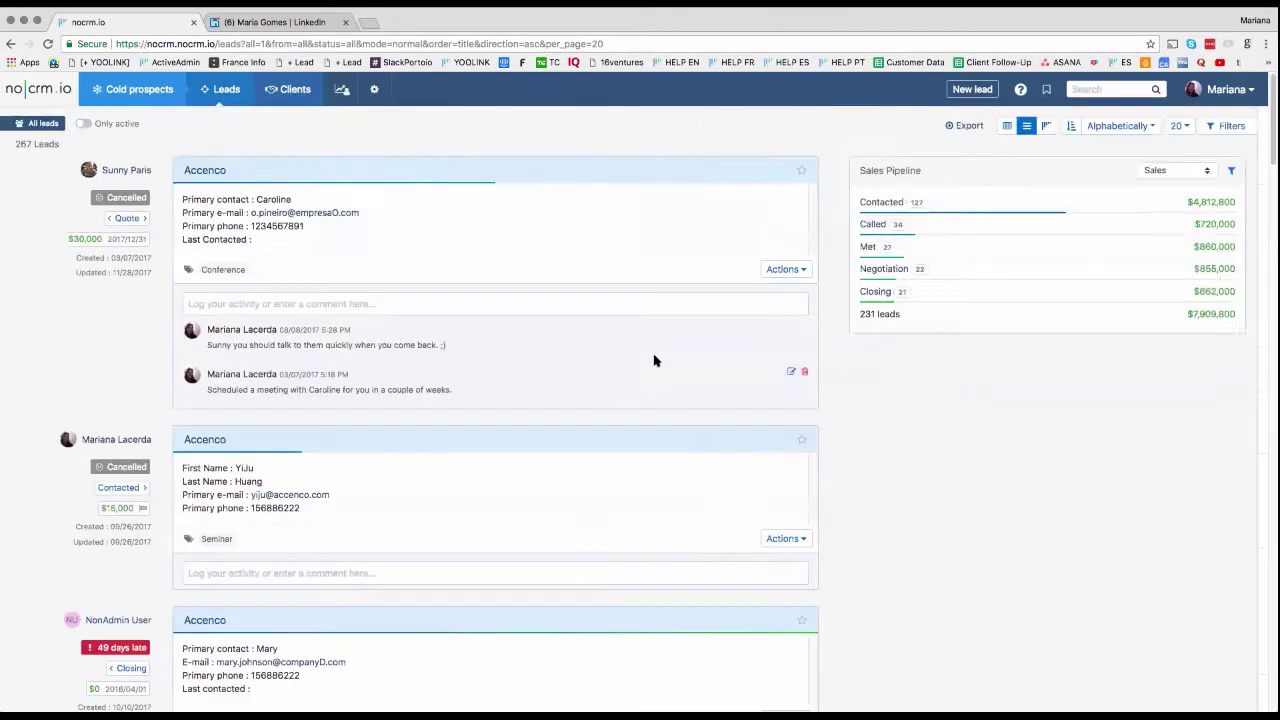
click(1047, 126)
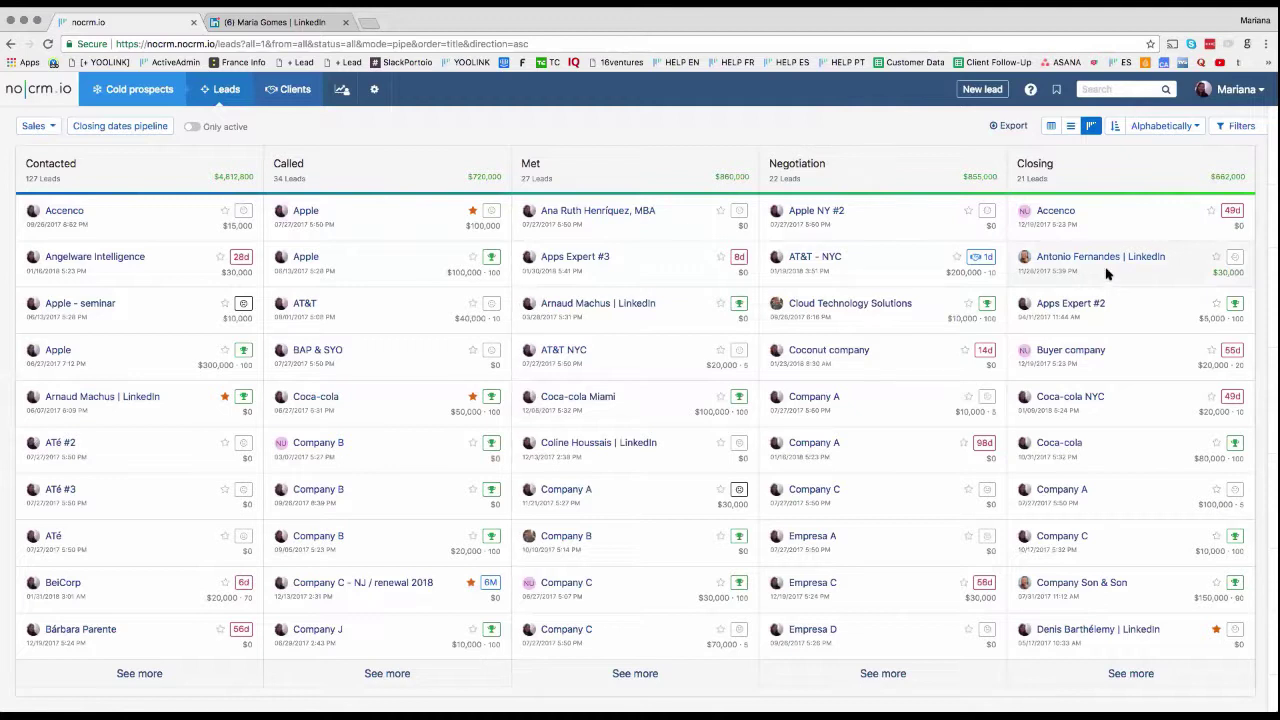
Step: Switch to the Upsell pipeline and open the Angelware Intelligence lead
click(48, 127)
click(47, 148)
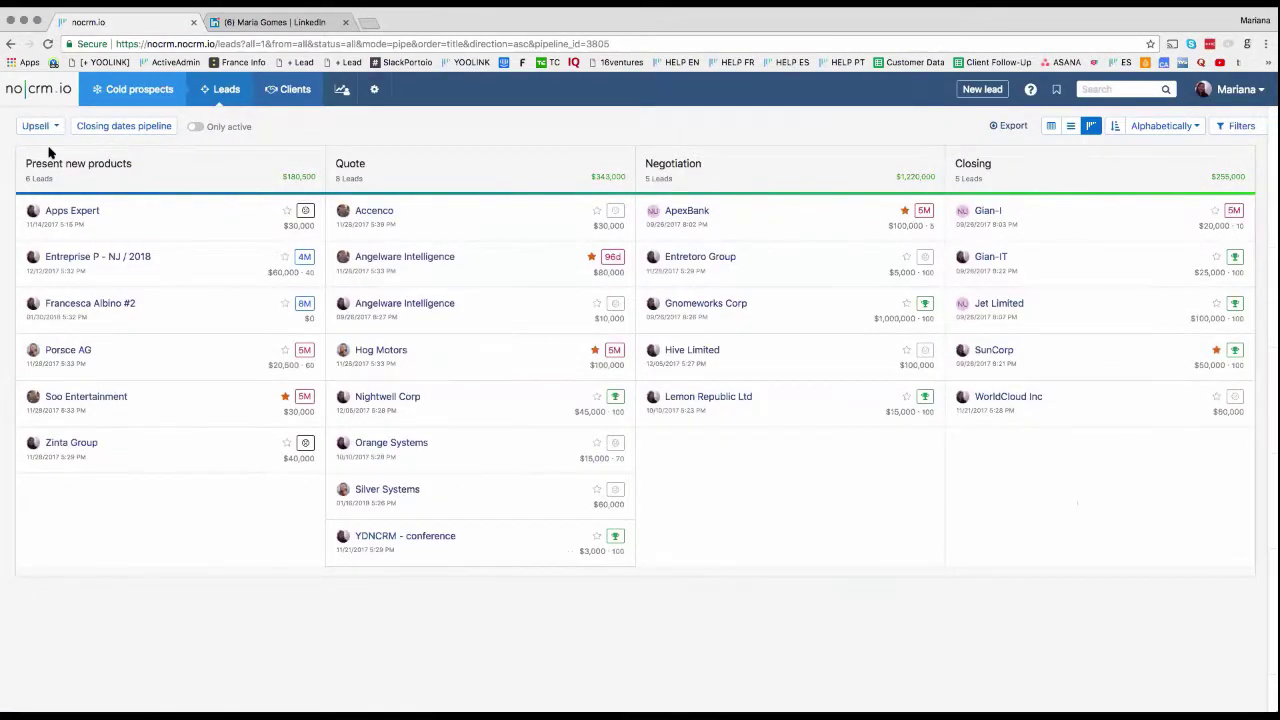
click(41, 131)
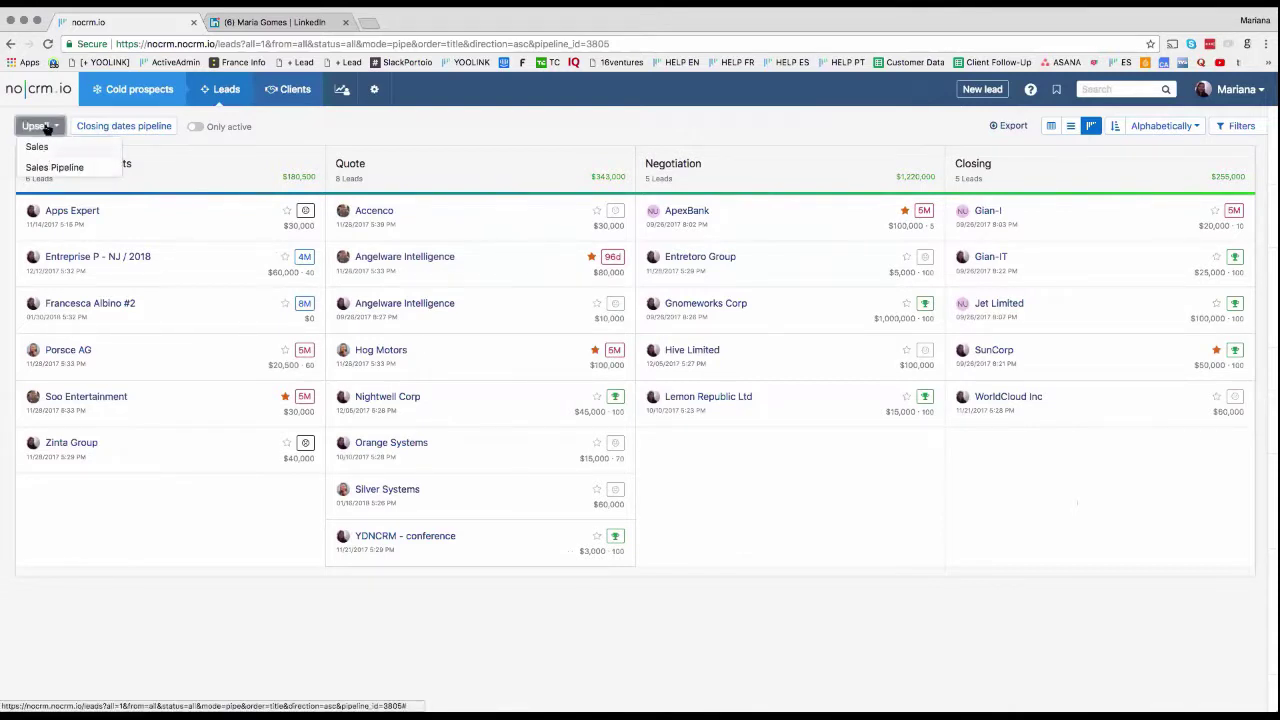
click(408, 136)
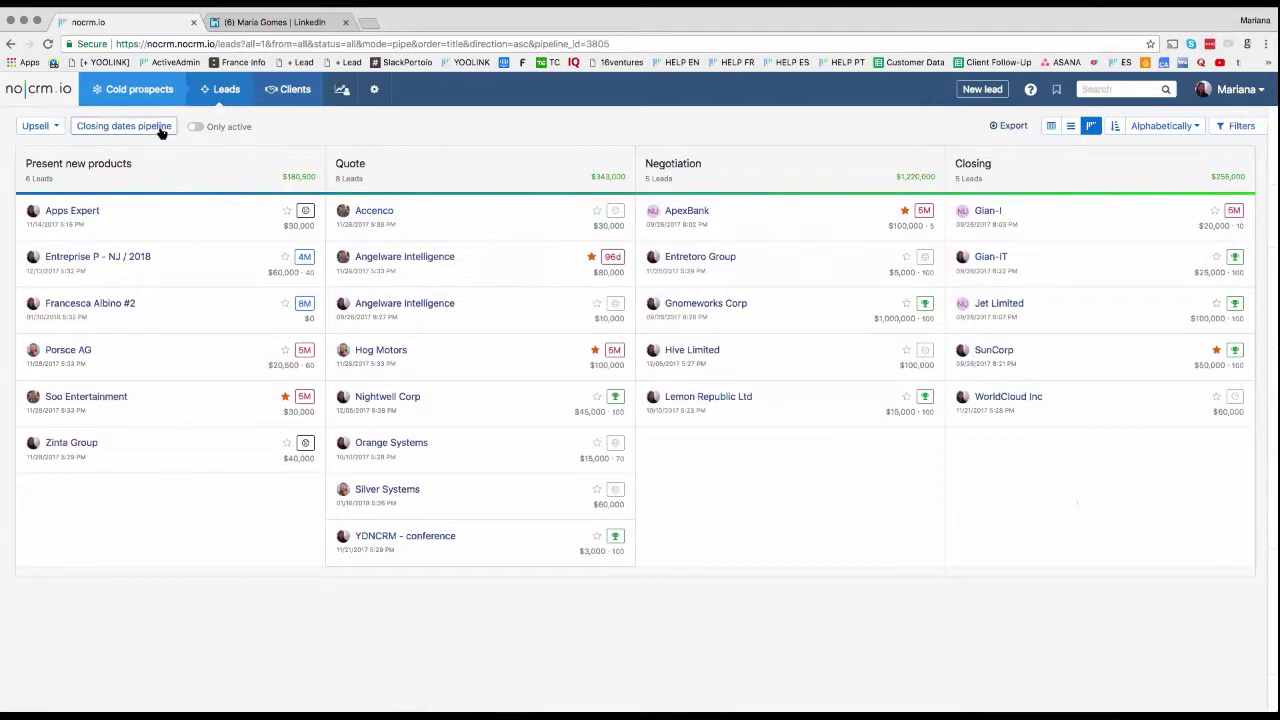
click(387, 254)
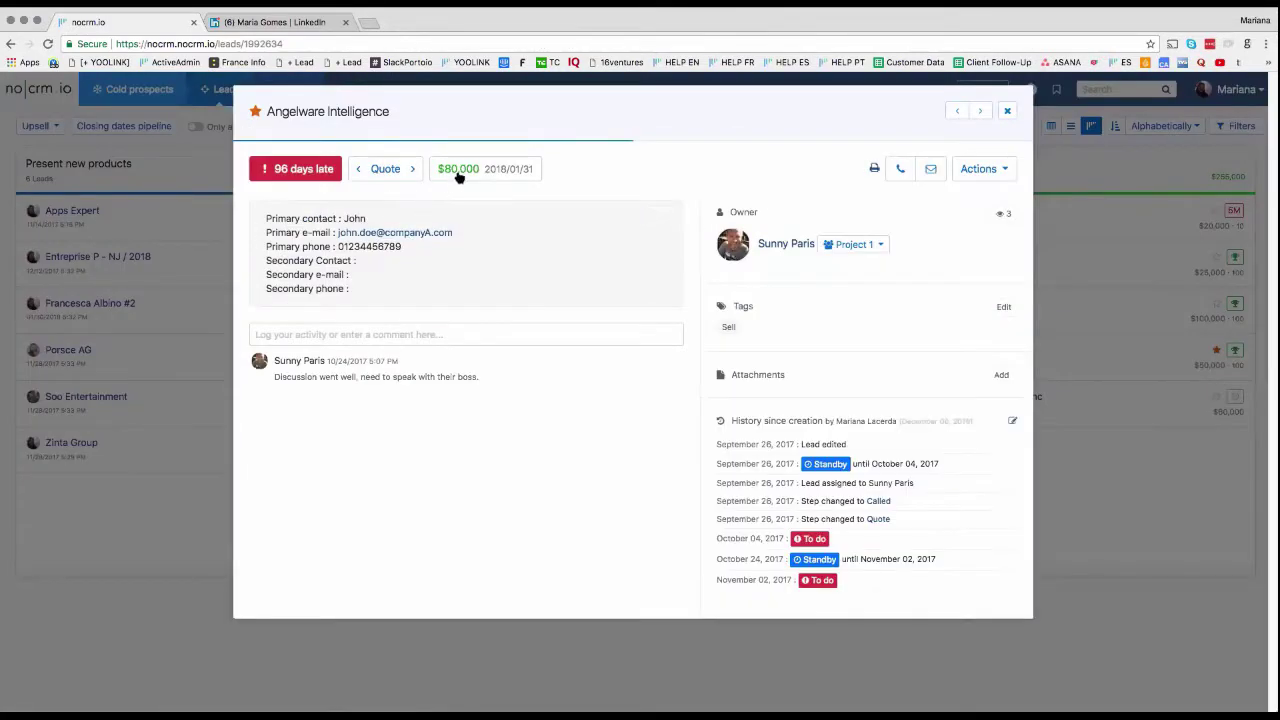
Step: Set Angelware Intelligence's estimated closing date to June 5, 2018 and save it
click(511, 171)
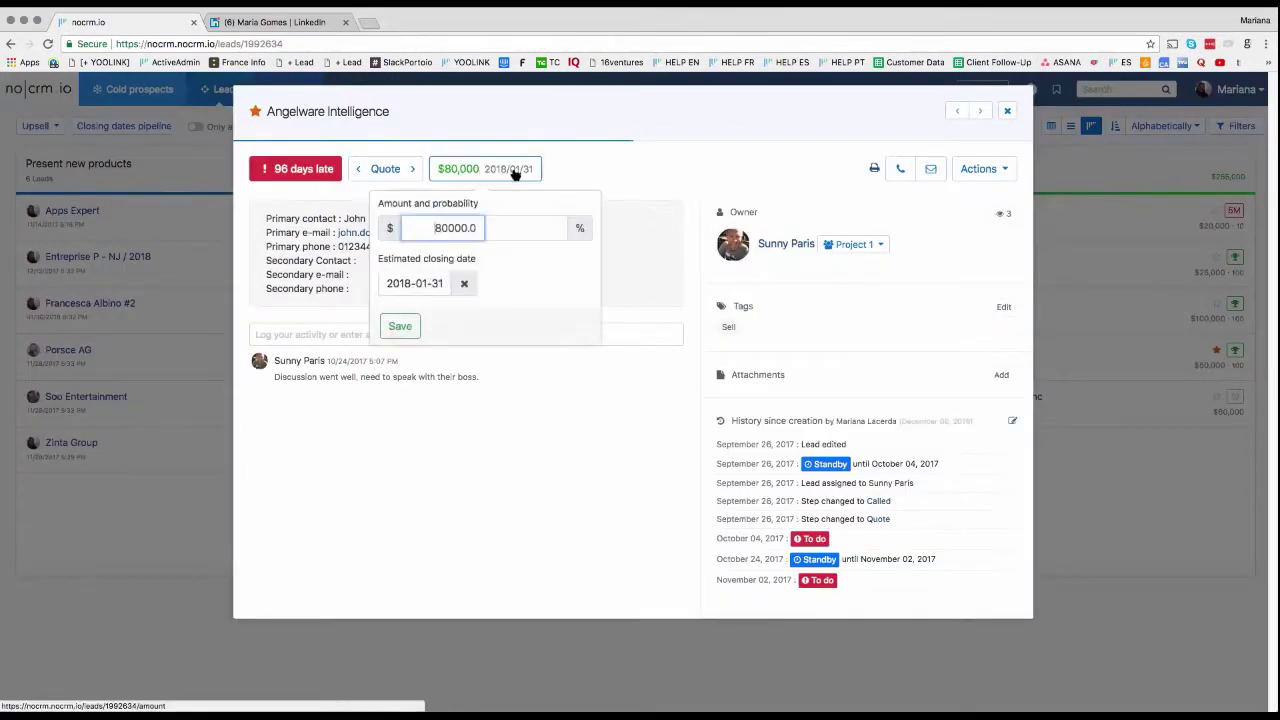
click(410, 285)
click(478, 312)
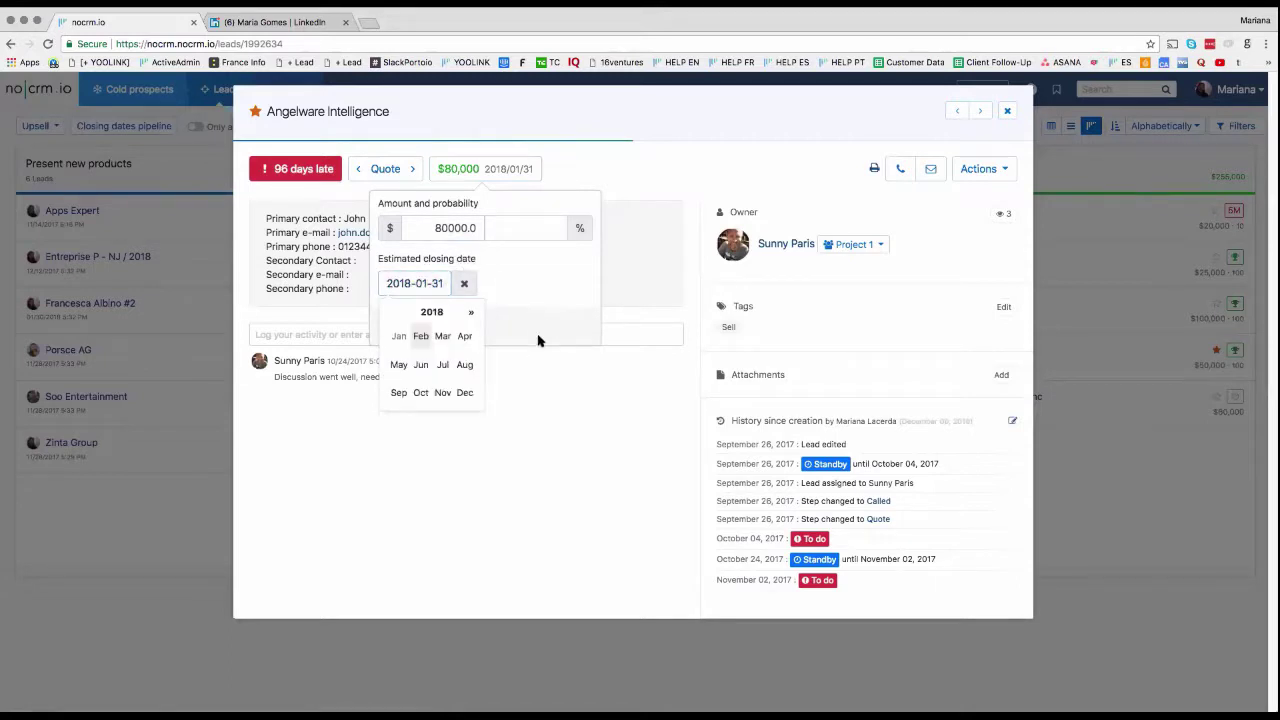
click(432, 365)
click(418, 373)
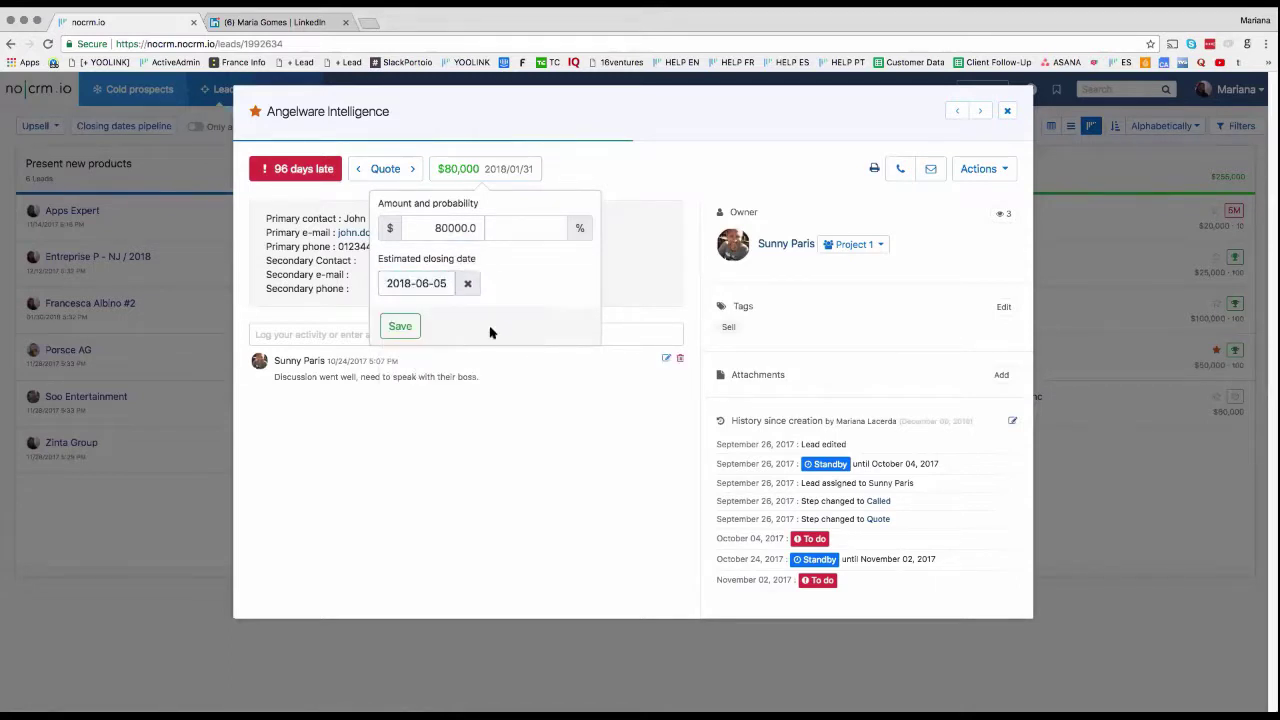
click(482, 375)
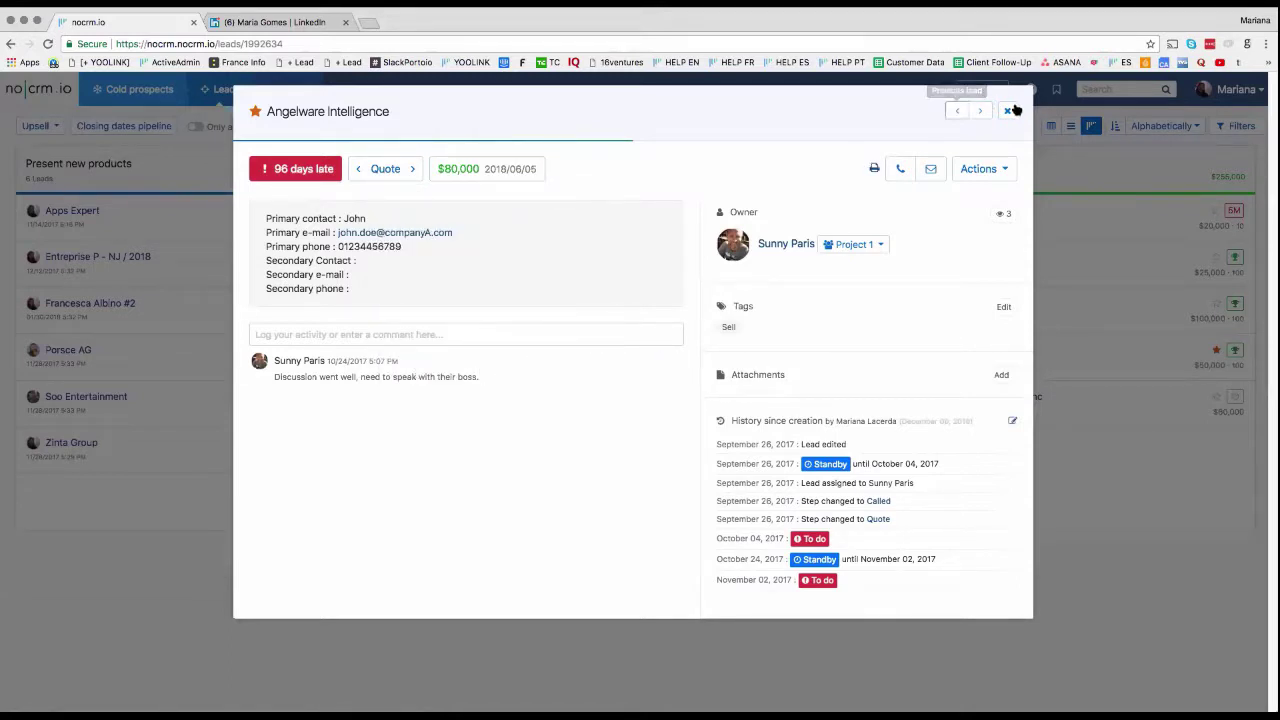
click(1007, 111)
Step: Group the closing-dates board by month and move the Accenco lead into April 2018
click(126, 128)
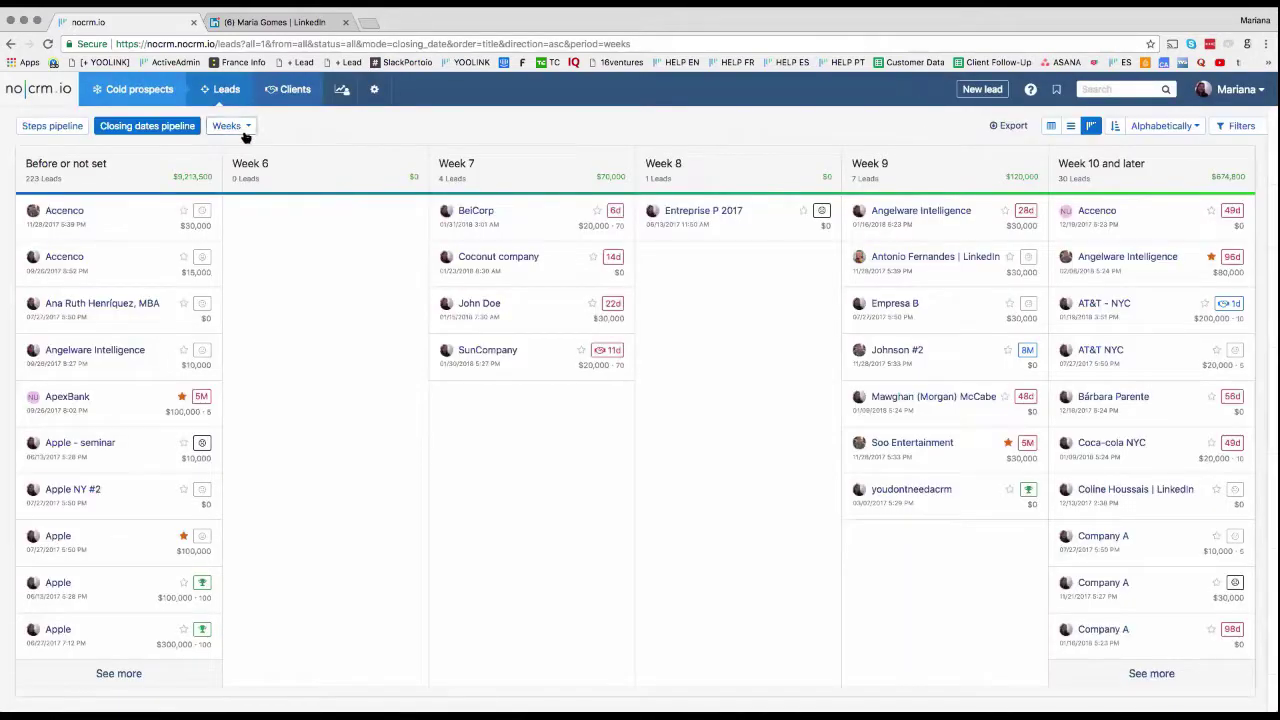
click(244, 129)
click(246, 151)
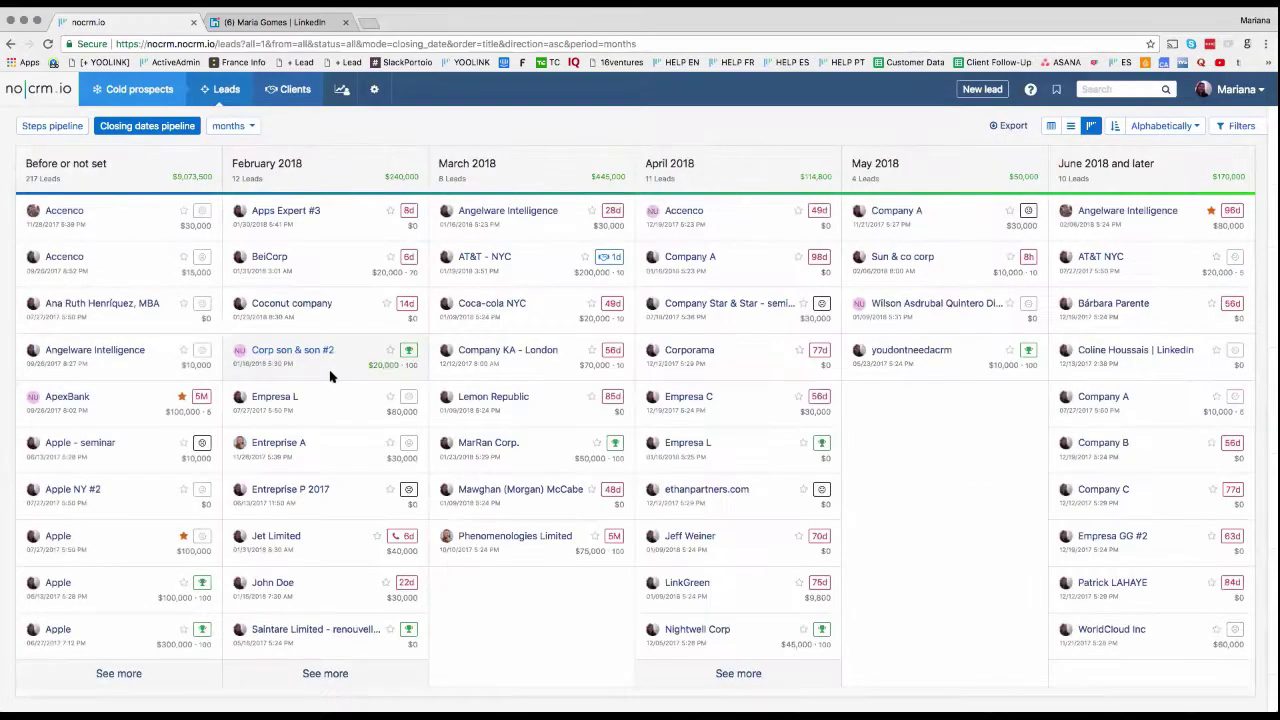
drag(113, 218, 692, 232)
drag(461, 333, 738, 295)
Step: Show only alive leads, move Buyer company to April and two undated leads to March 2018
click(1237, 126)
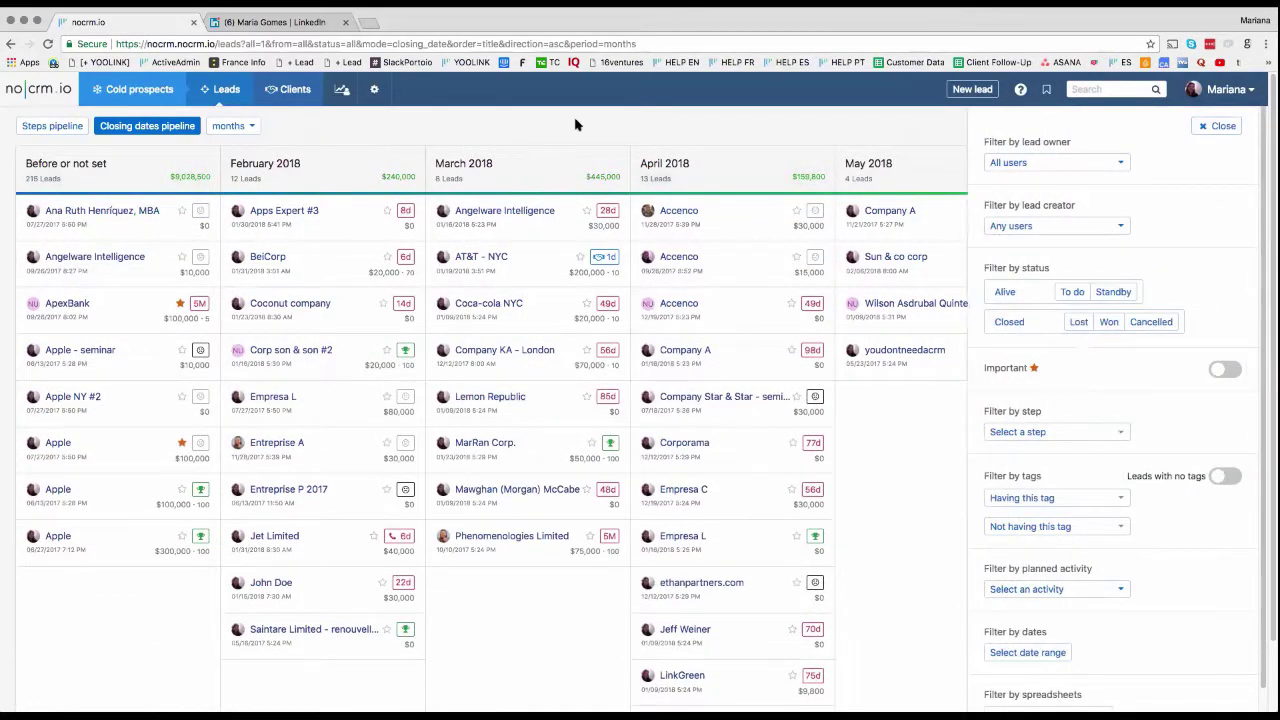
click(1010, 294)
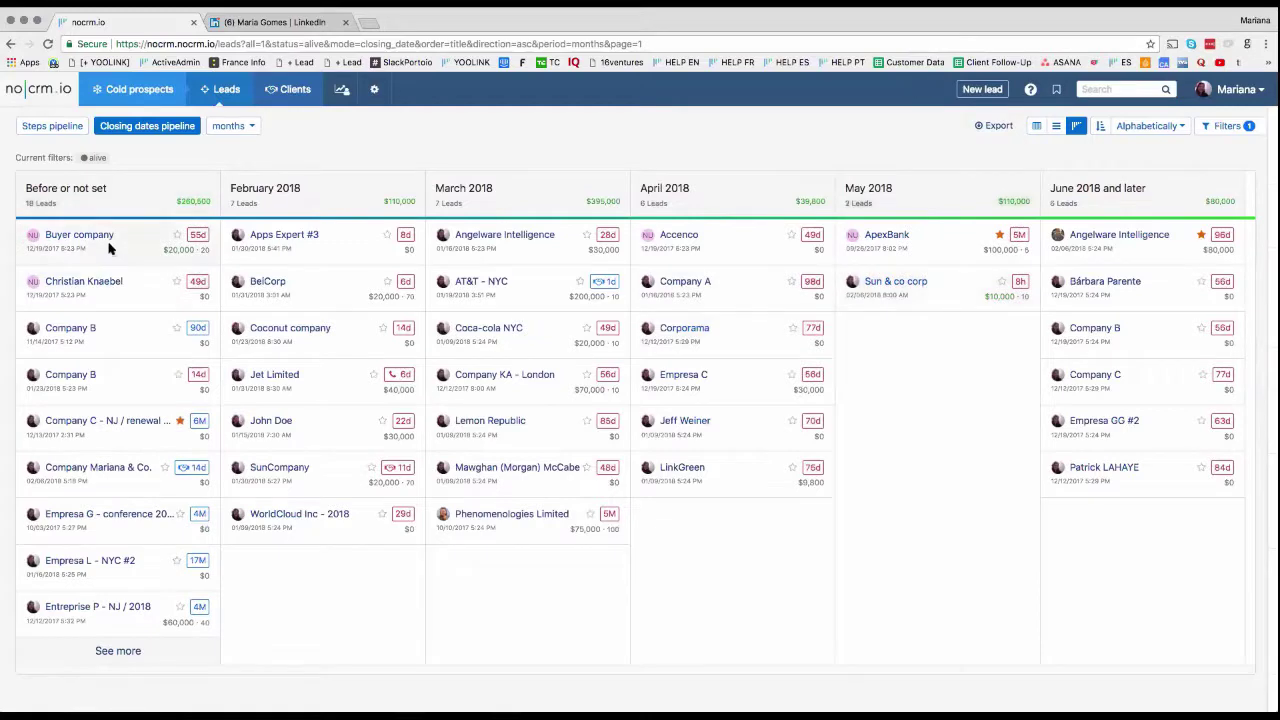
drag(109, 246, 700, 288)
drag(120, 240, 330, 335)
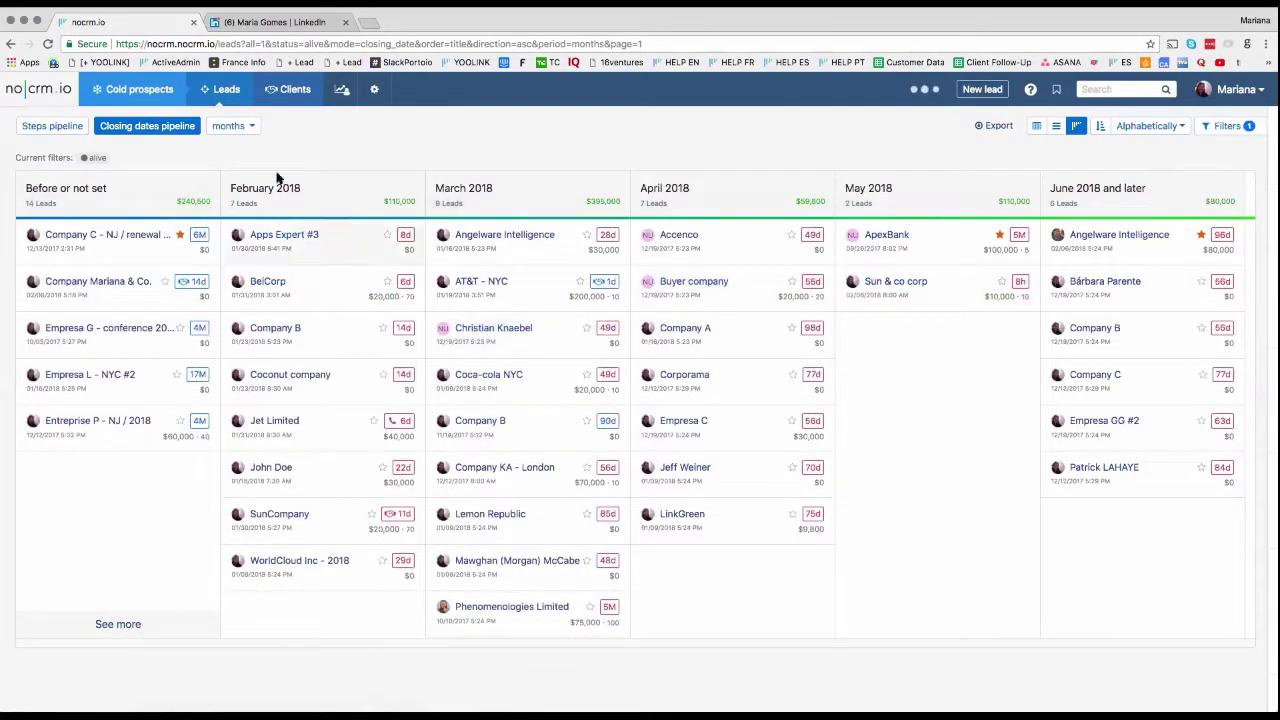
Step: Group by quarter, move Angelware Intelligence into Q4 2018, and open the first Q3 2018 lead
click(235, 126)
click(232, 167)
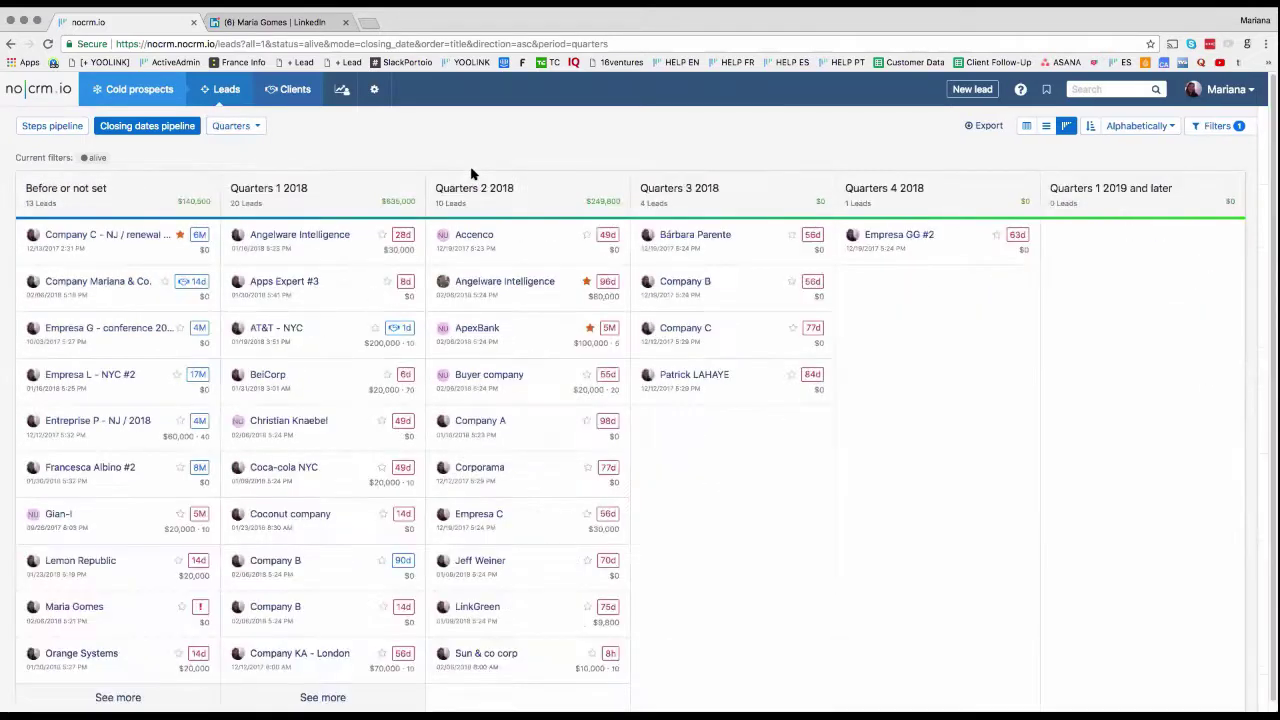
drag(386, 257, 898, 274)
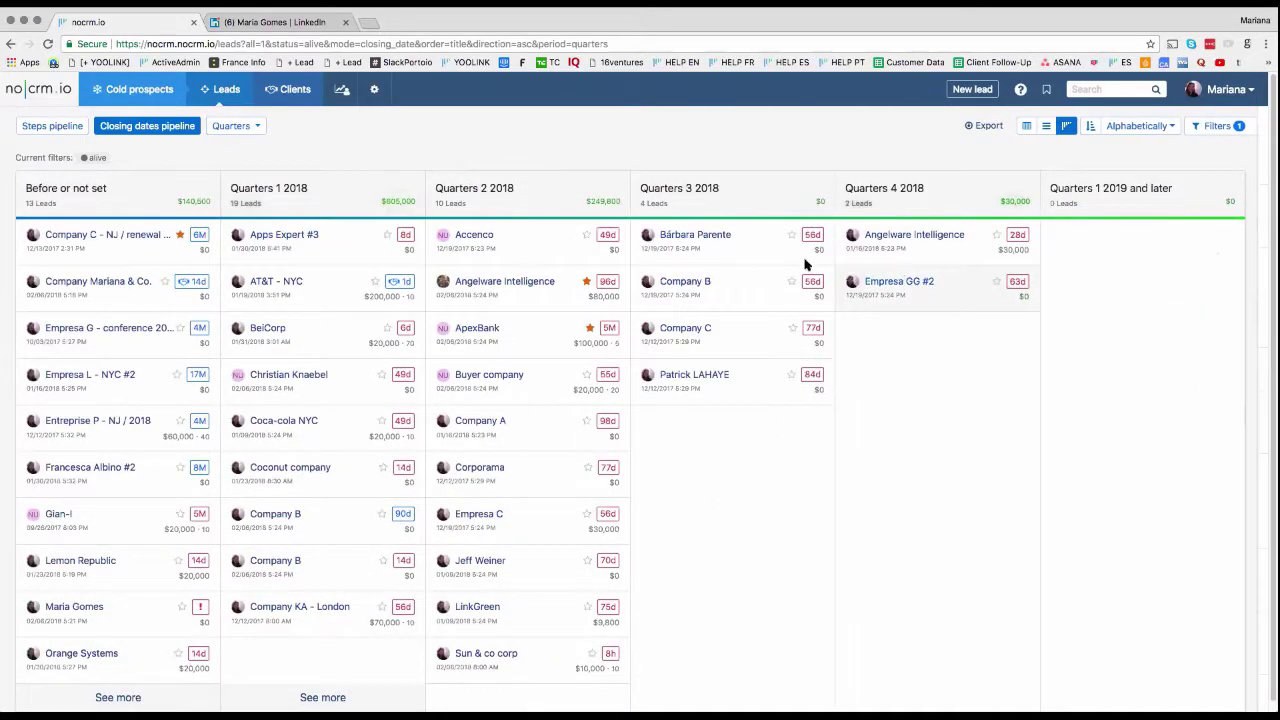
click(718, 236)
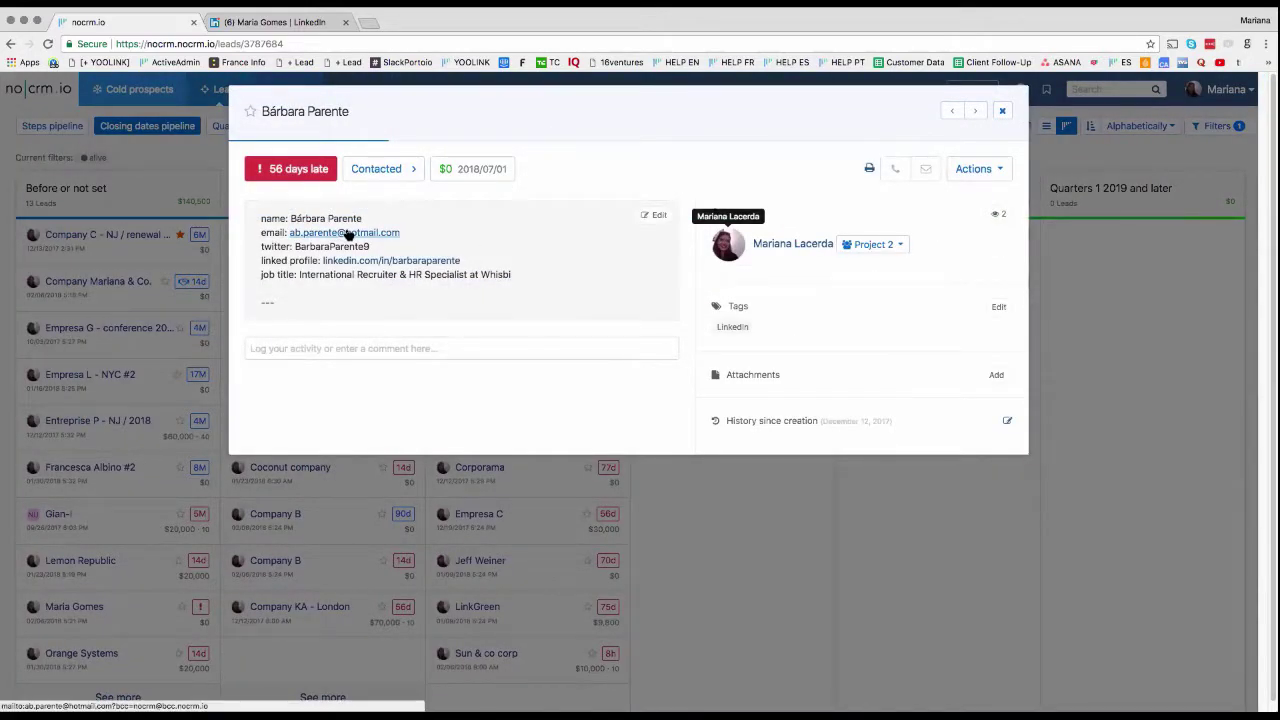
Step: Use the contact's e-mail link to open a Gmail draft with a BCC to noCRM
click(347, 234)
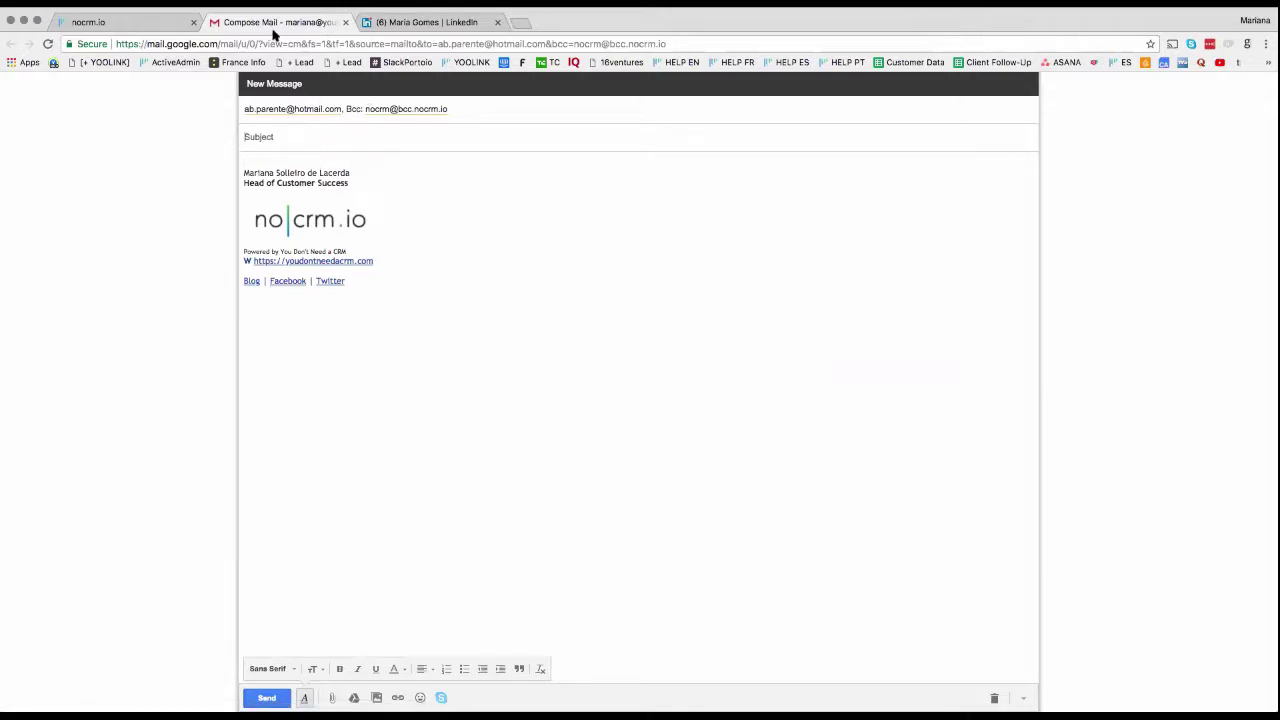
Step: Check the draft's To and Bcc recipients, then go back to the noCRM.io tab unsent
click(389, 106)
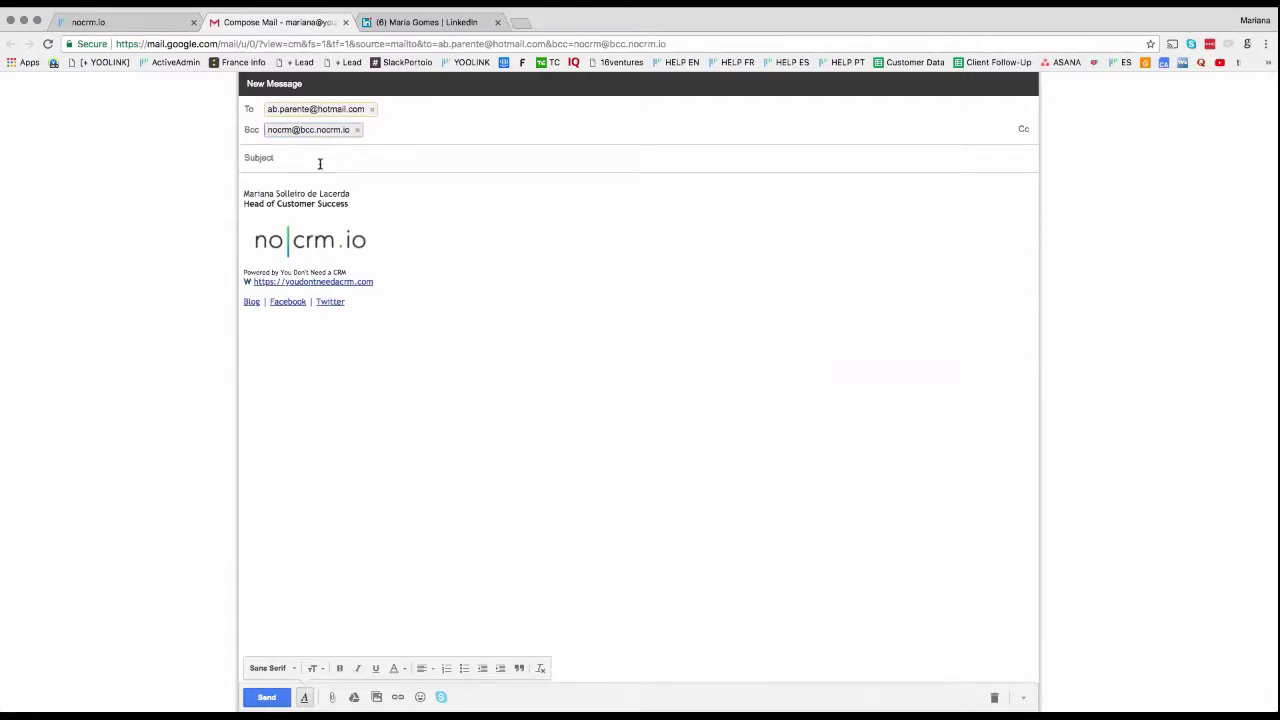
click(320, 163)
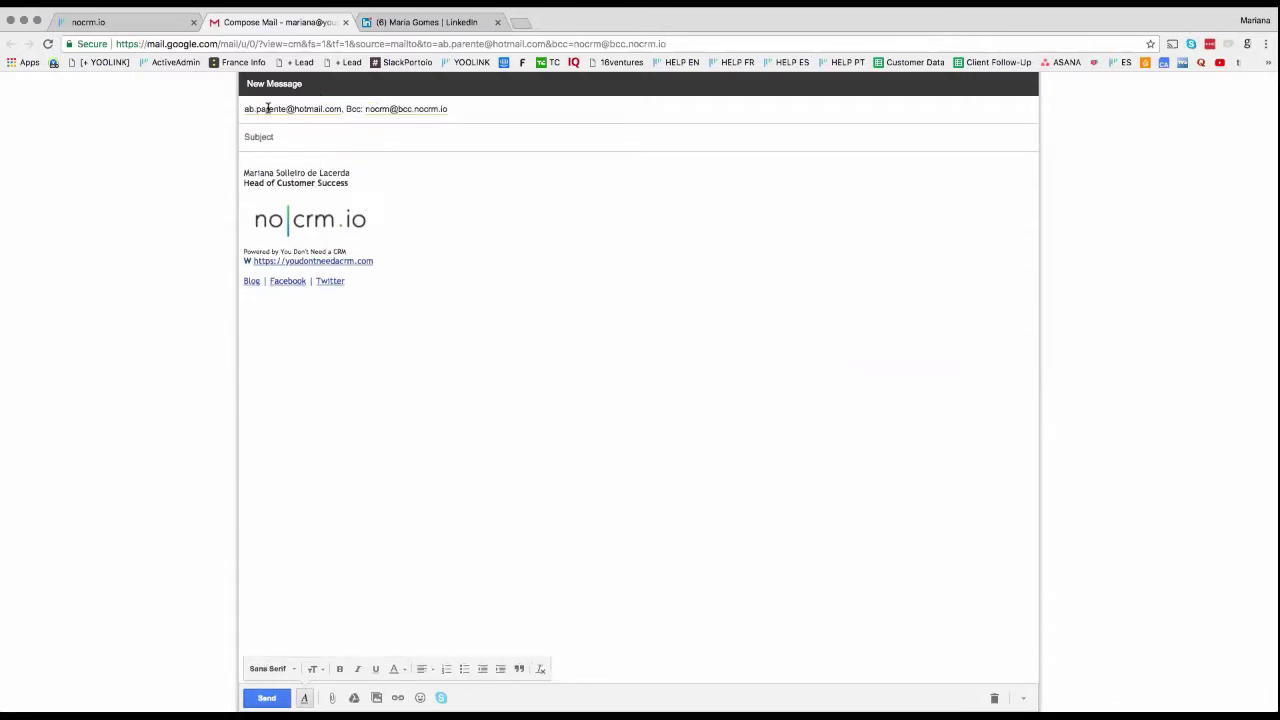
mouse_move(296, 112)
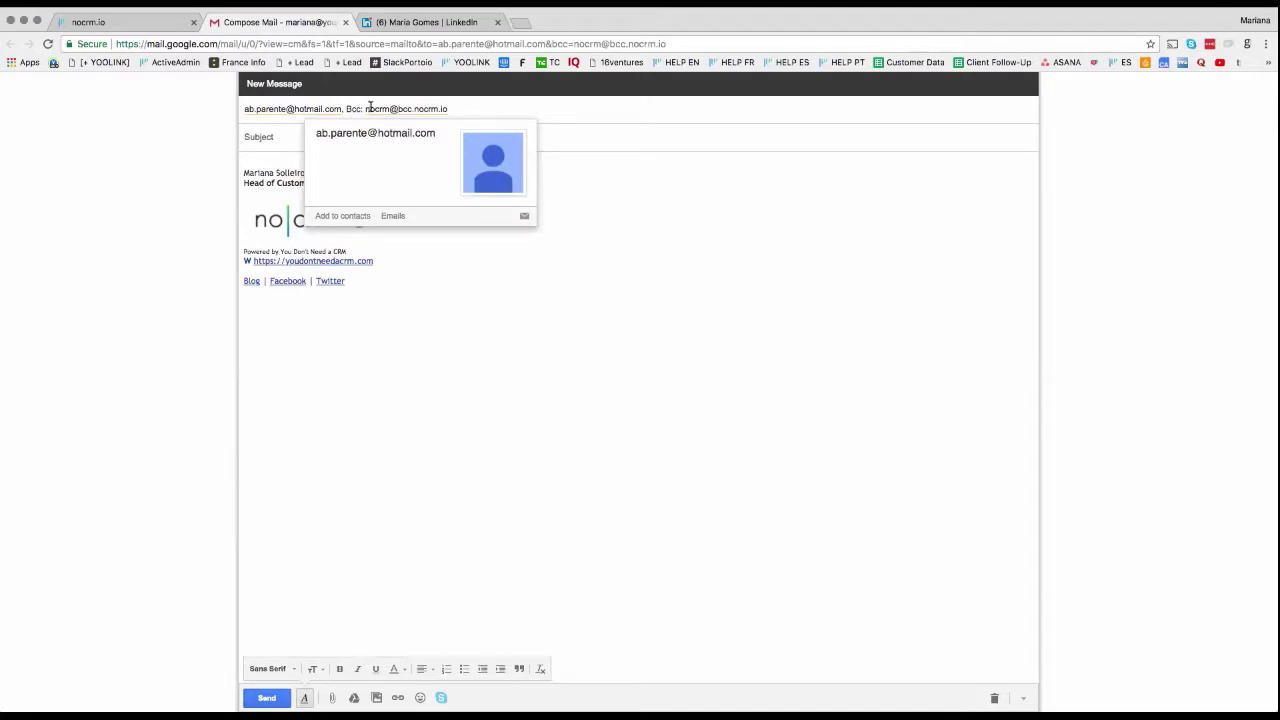
click(149, 26)
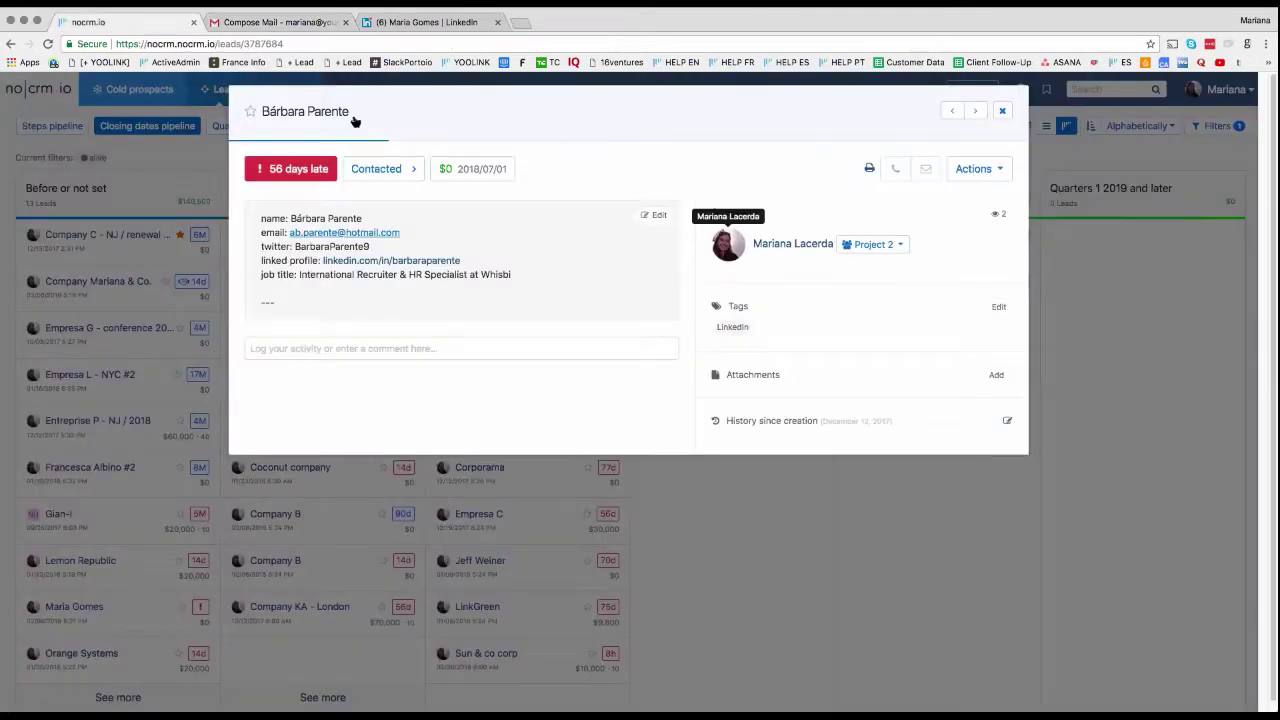
Step: Log an E-mail Sent activity on the lead, then close it and open the Accenco lead
click(398, 346)
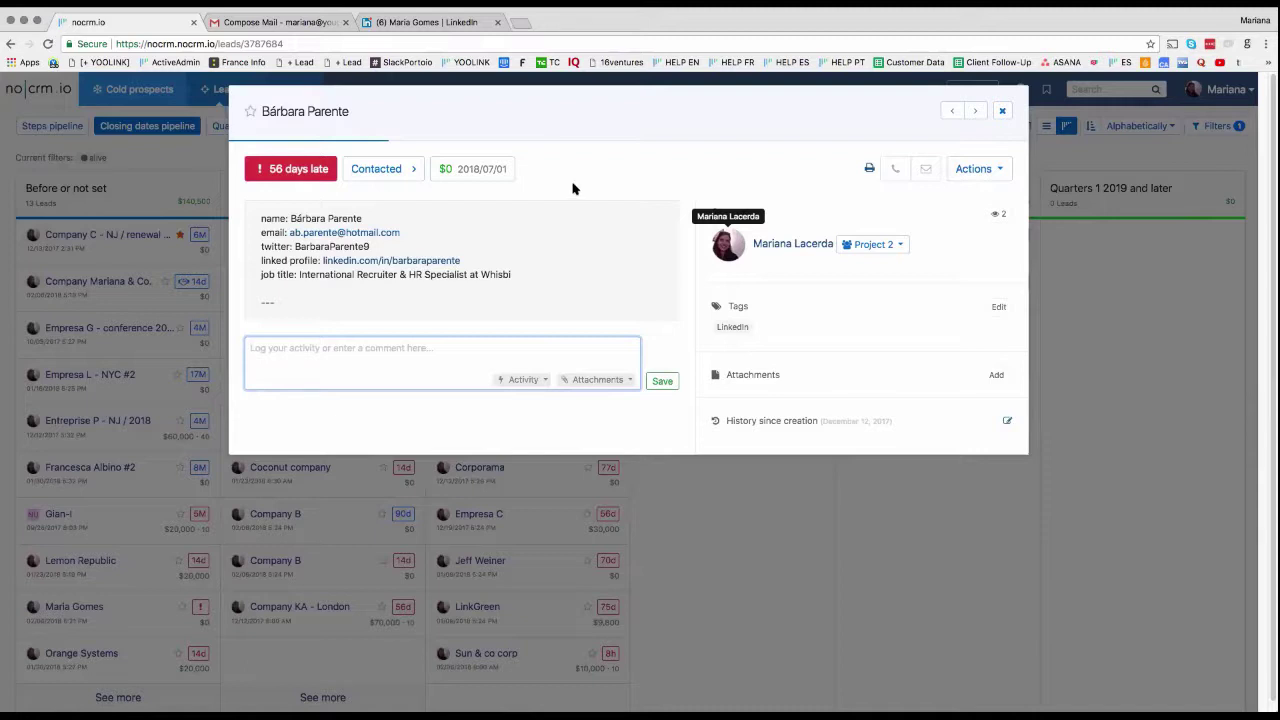
click(538, 381)
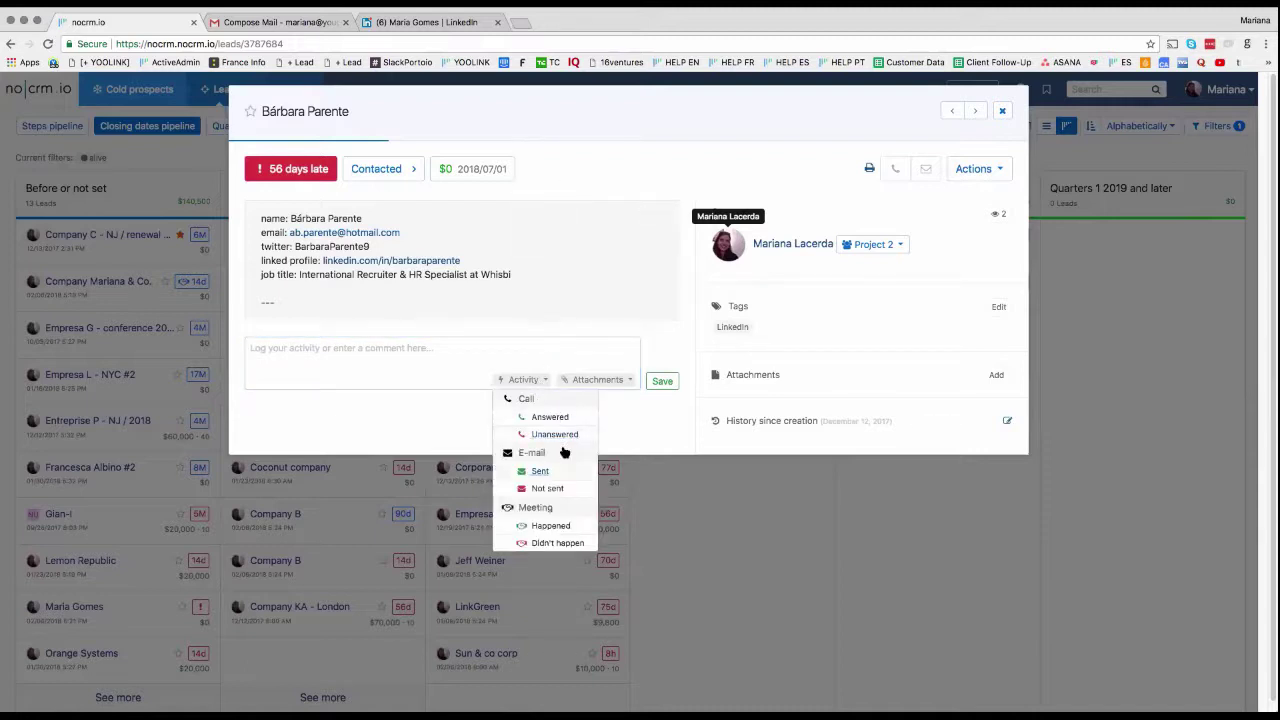
click(540, 471)
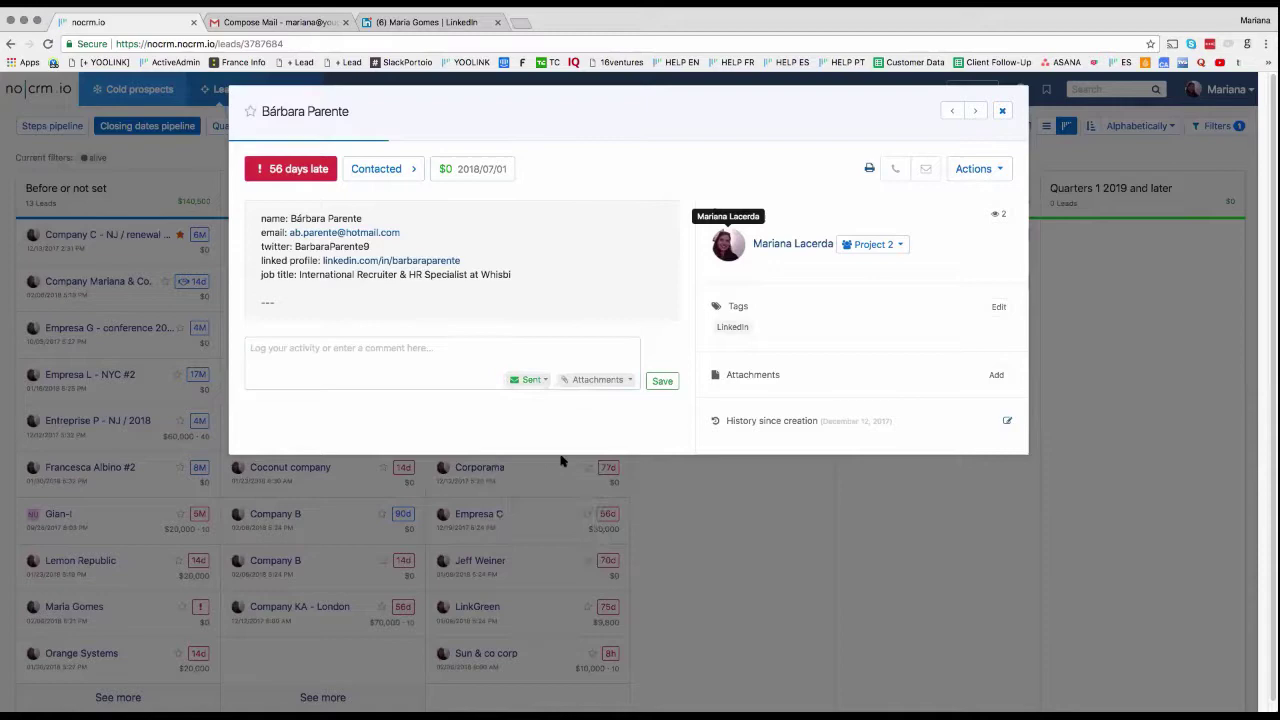
click(664, 384)
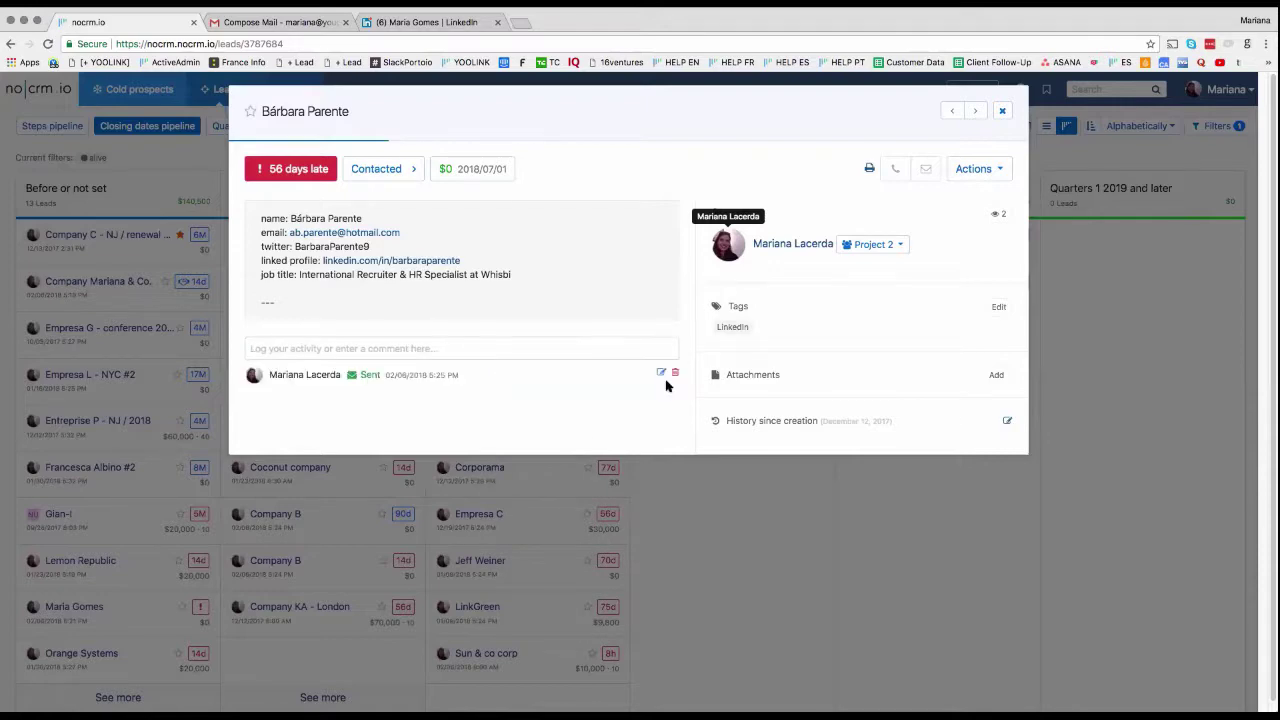
click(1002, 111)
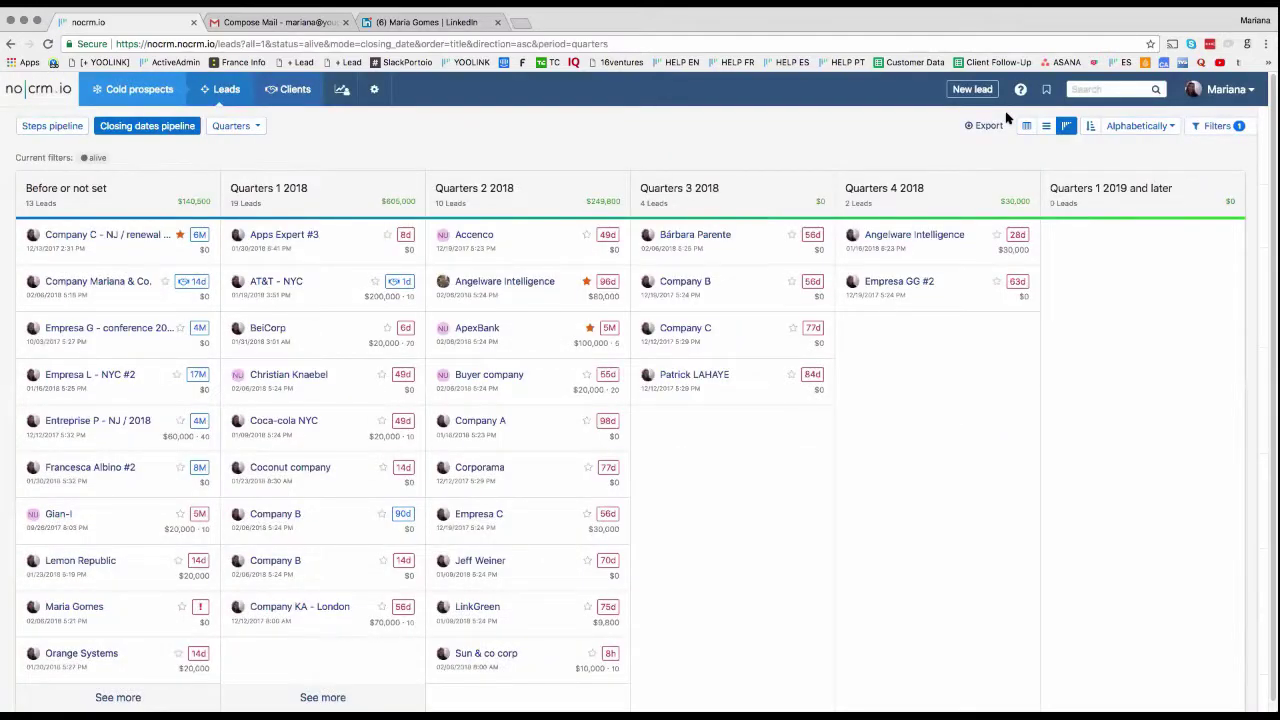
click(473, 235)
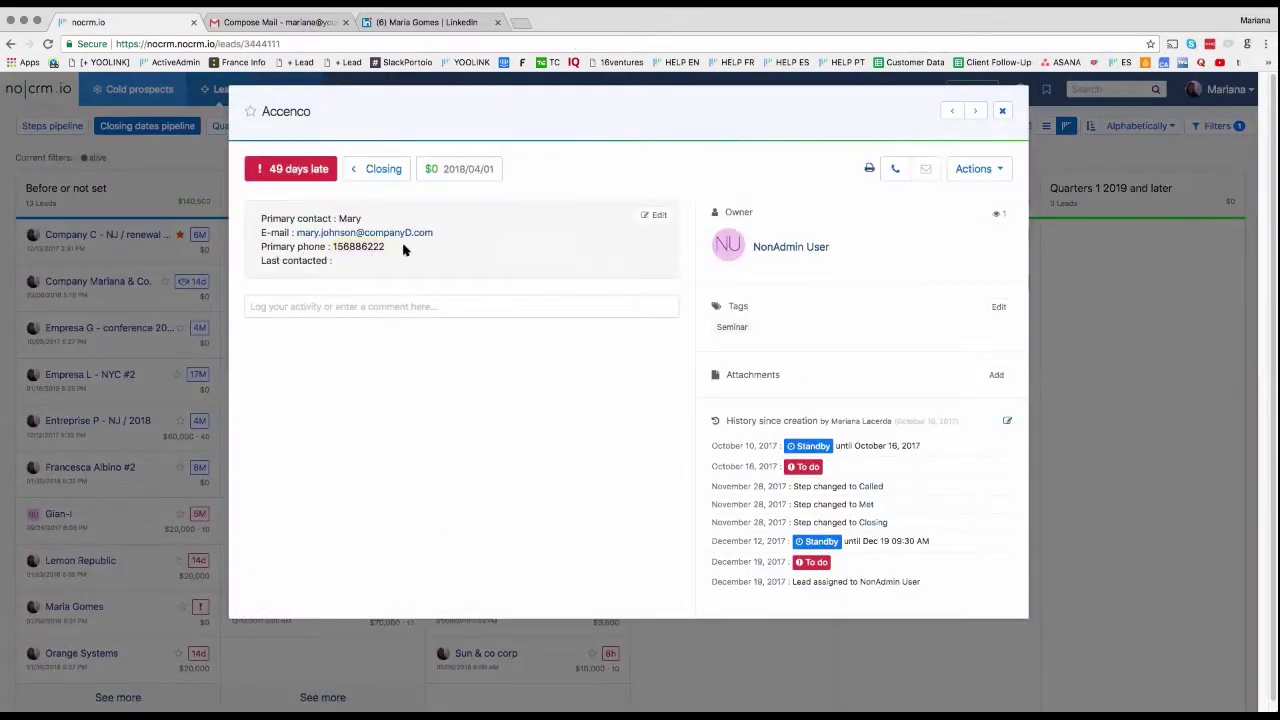
Step: Log an Unanswered call on the Accenco lead and close the lead back to the board
click(893, 172)
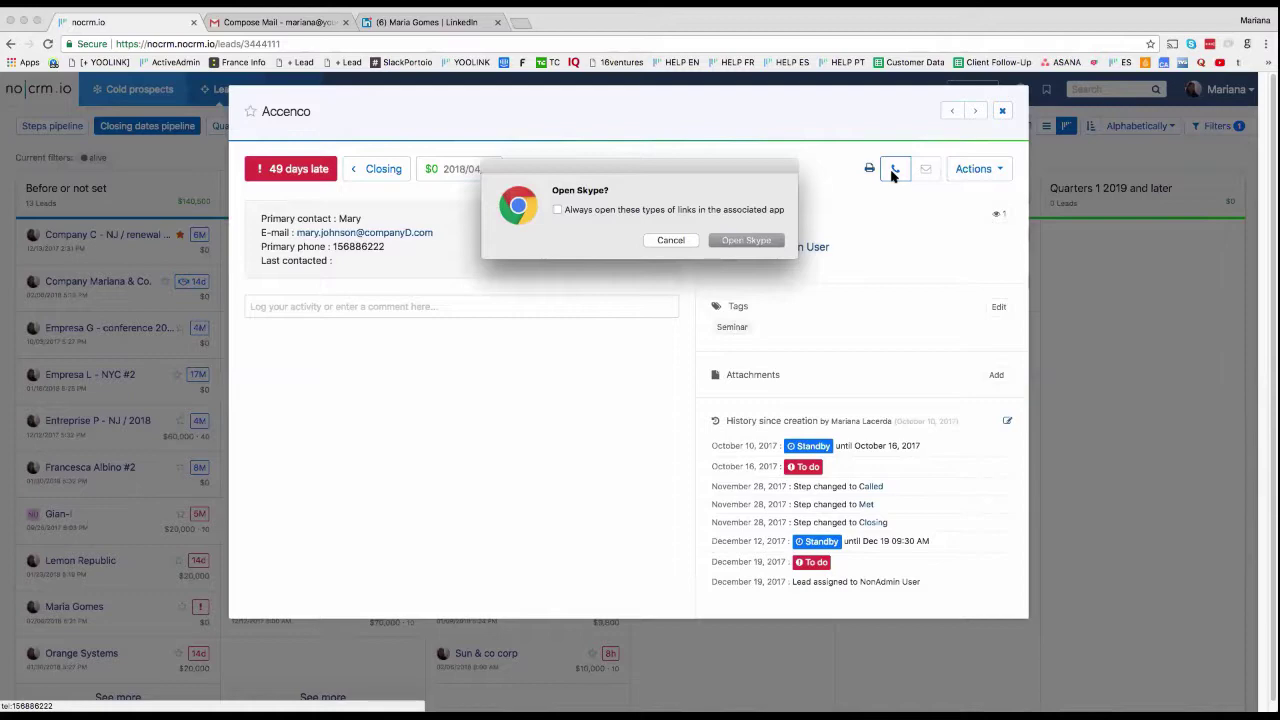
click(683, 246)
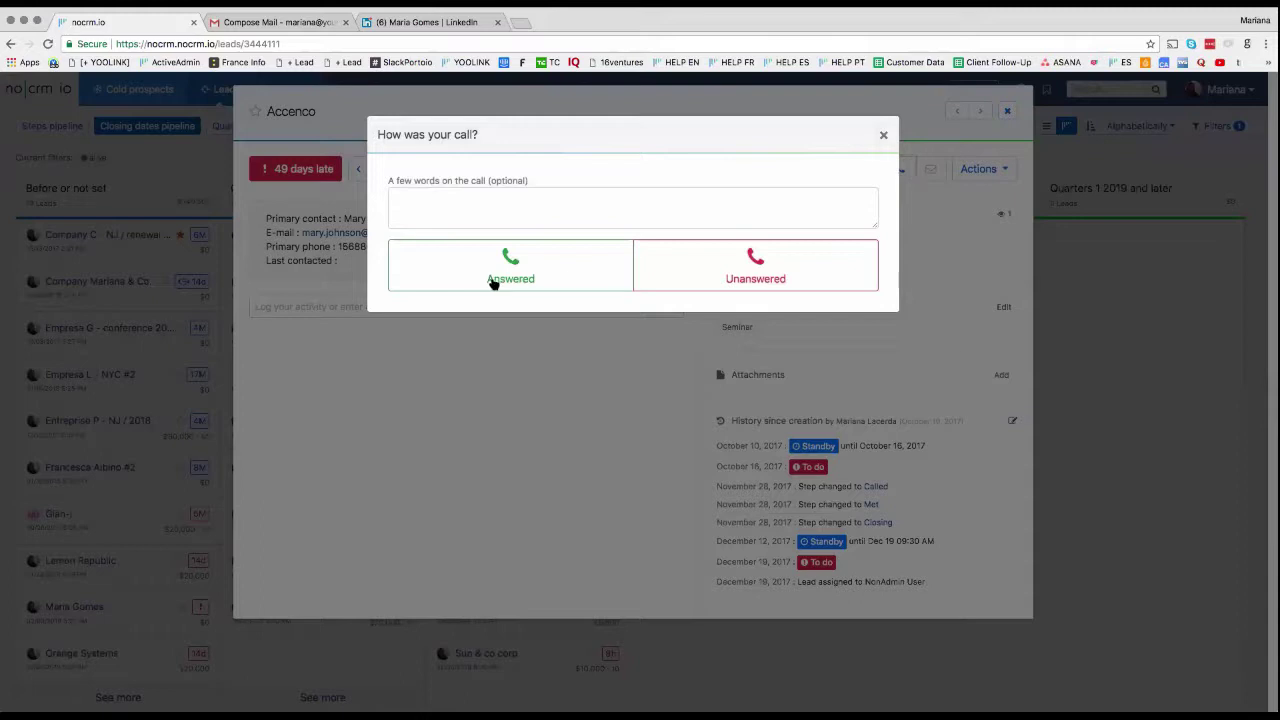
click(714, 266)
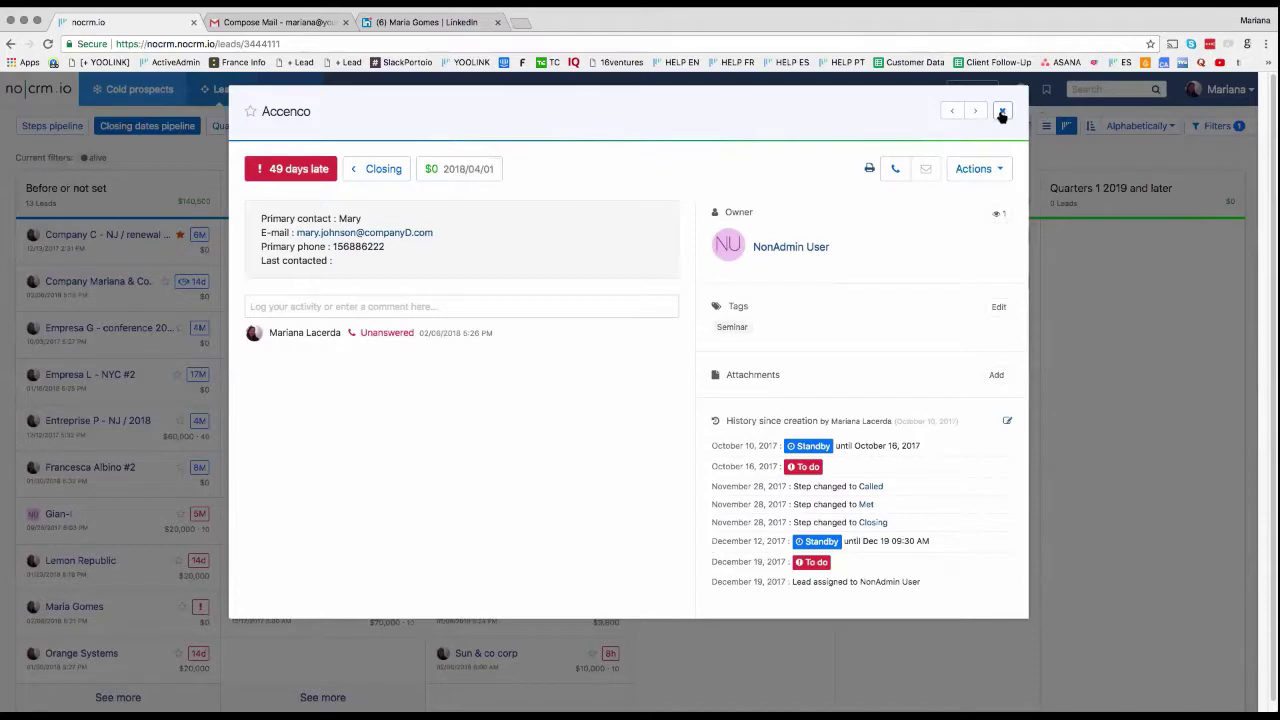
click(1002, 112)
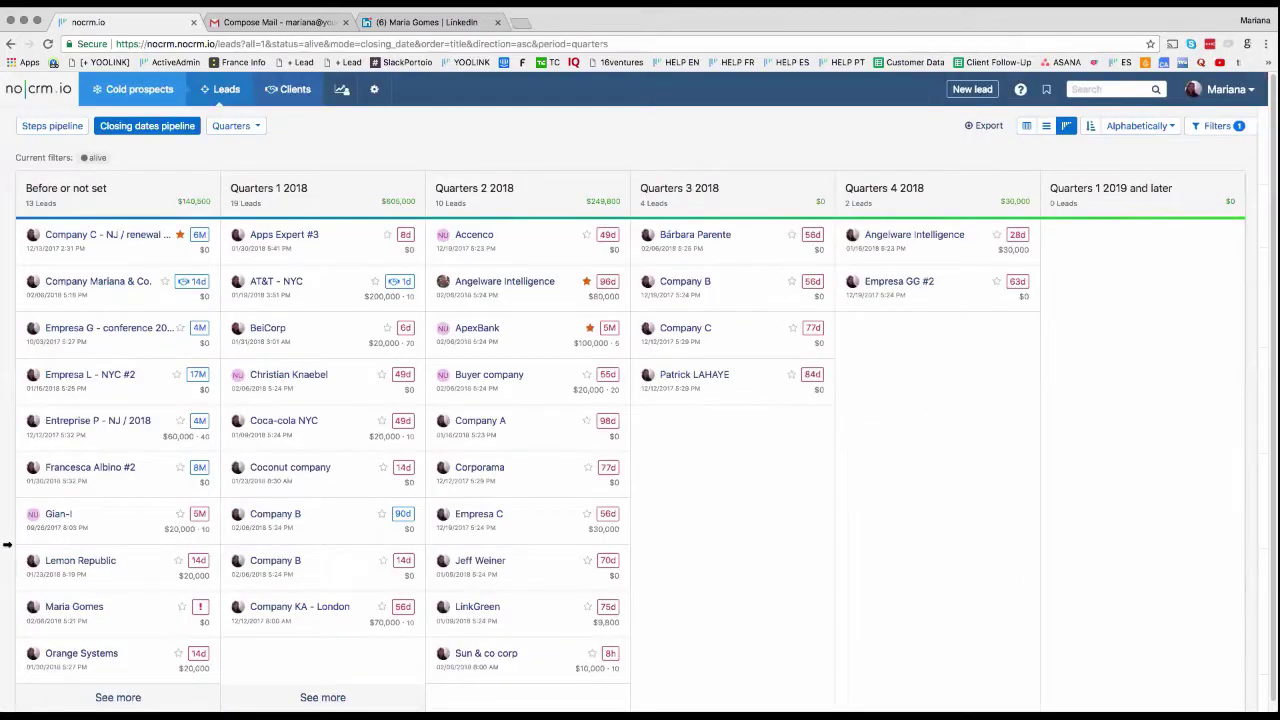
Step: Preview Accenco's Standby, Won, Lost and Cancelled status options
click(606, 237)
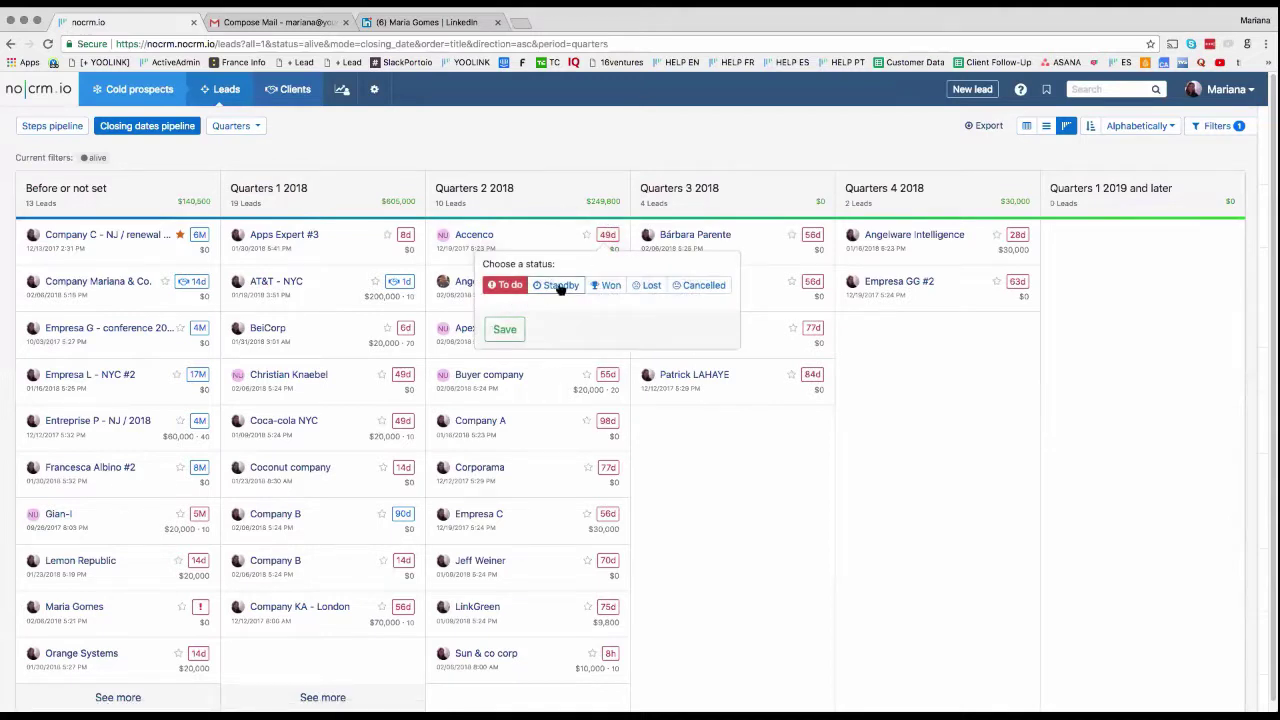
click(560, 286)
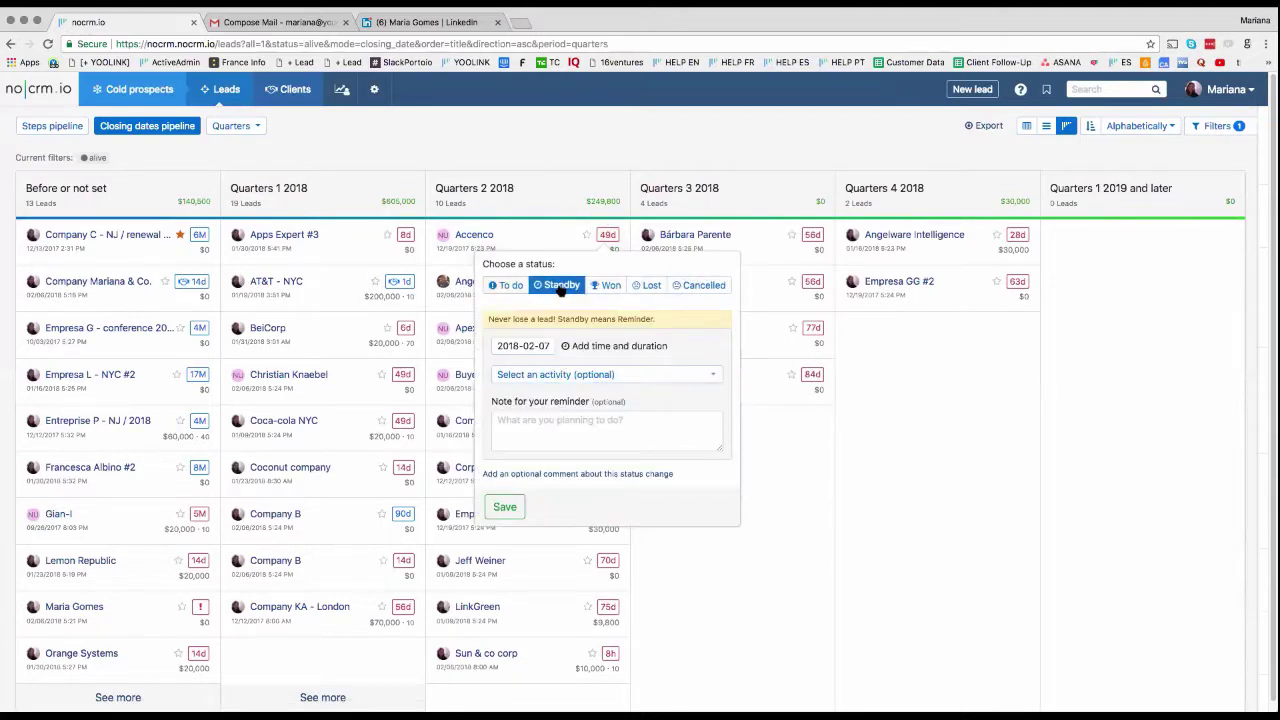
click(616, 286)
click(652, 286)
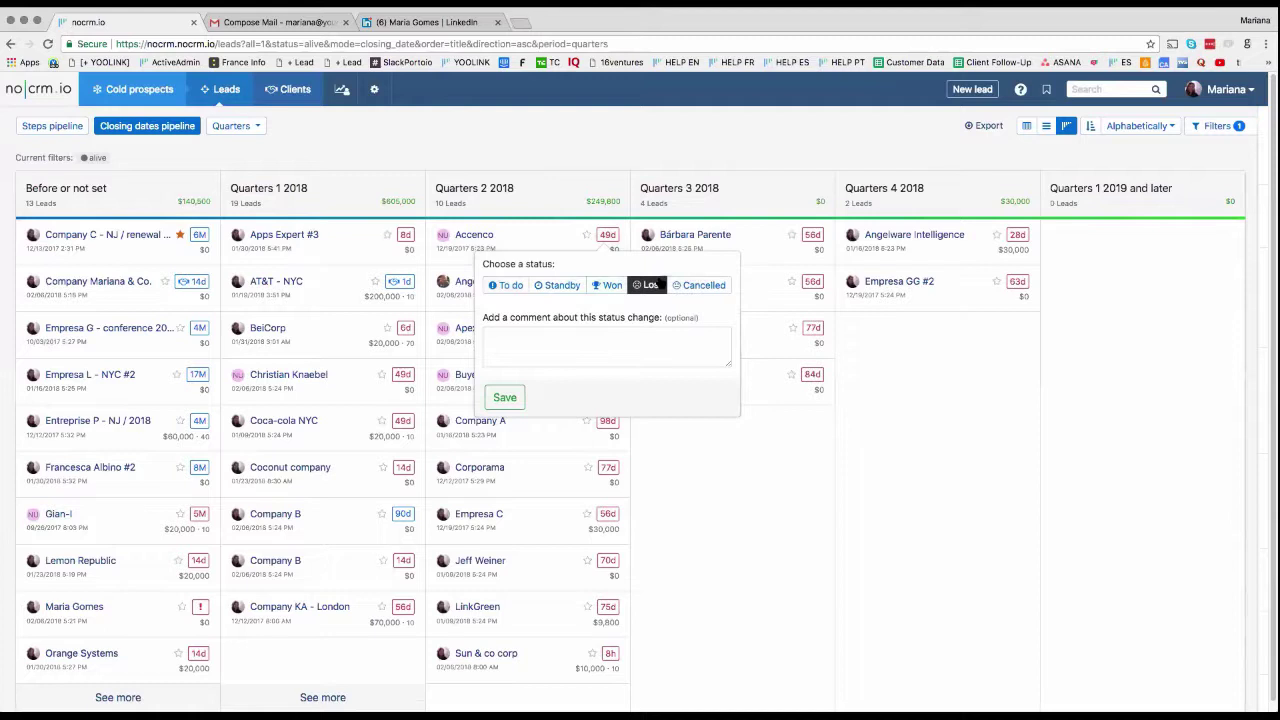
click(700, 286)
Step: Mark Accenco as Won with a 5000 deal amount and create a follow-up
click(606, 285)
click(550, 343)
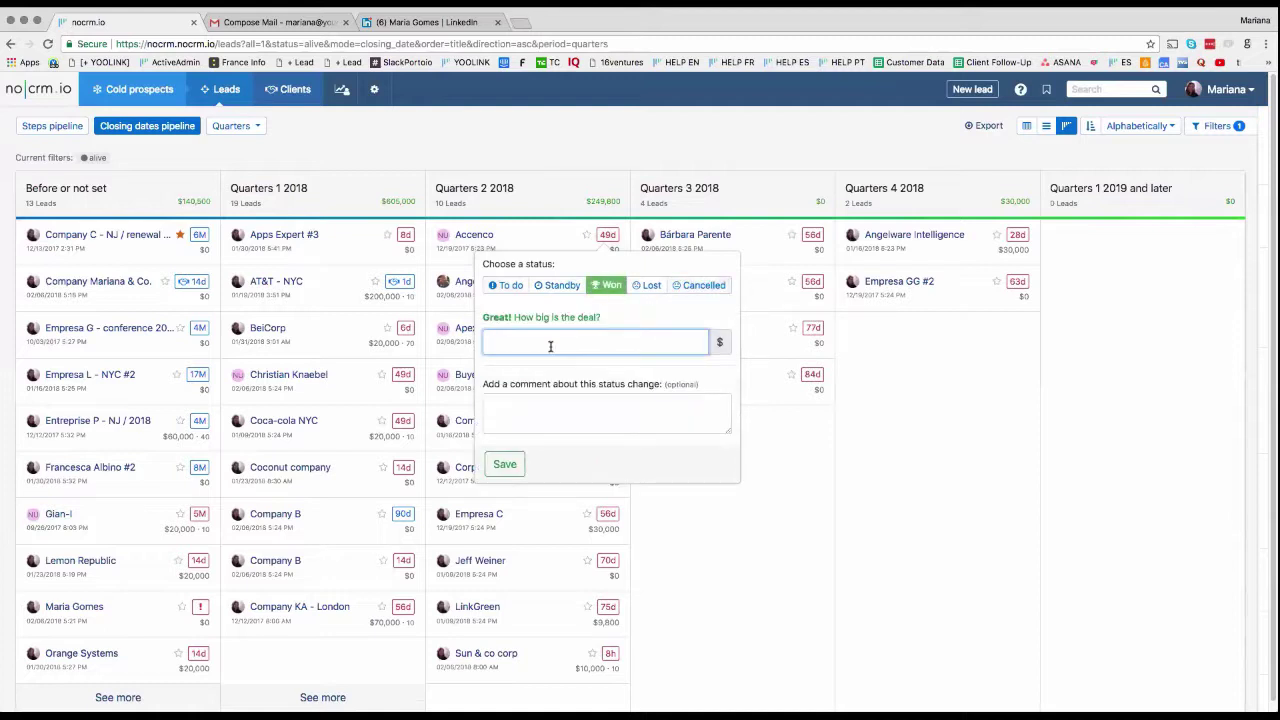
text(500000)
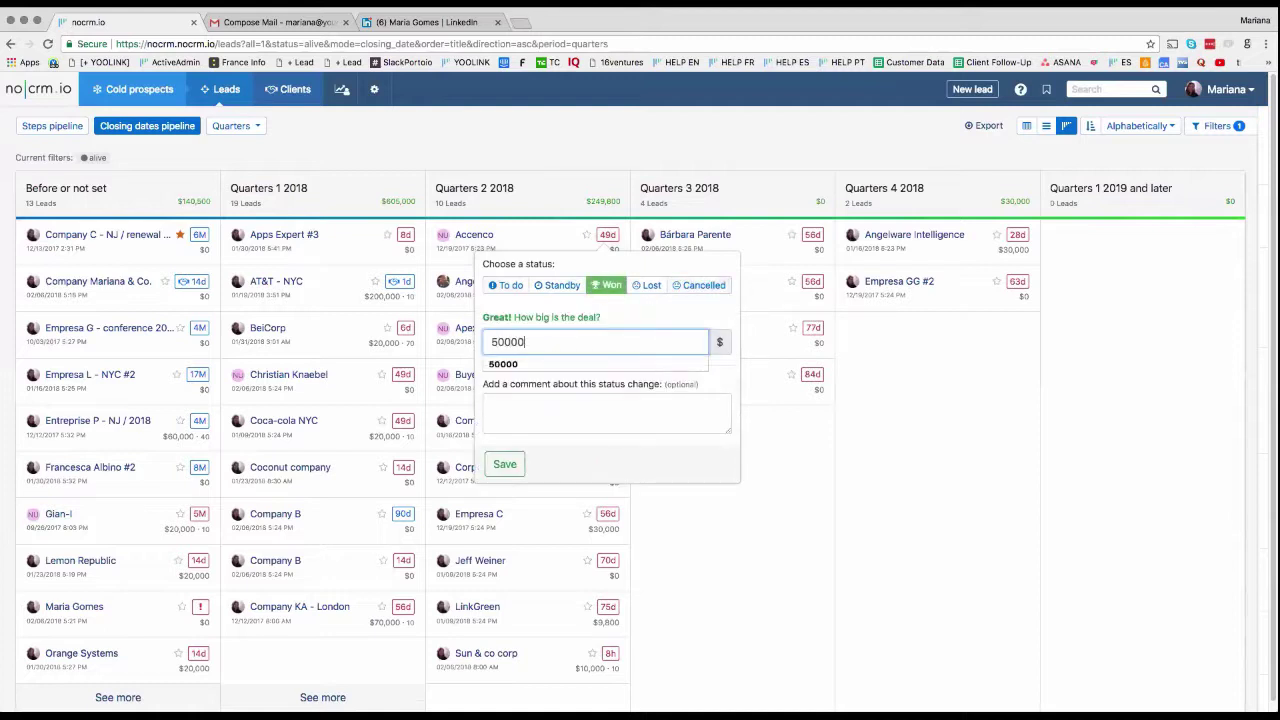
key(BackSpace)
key(BackSpace)
click(517, 470)
click(505, 465)
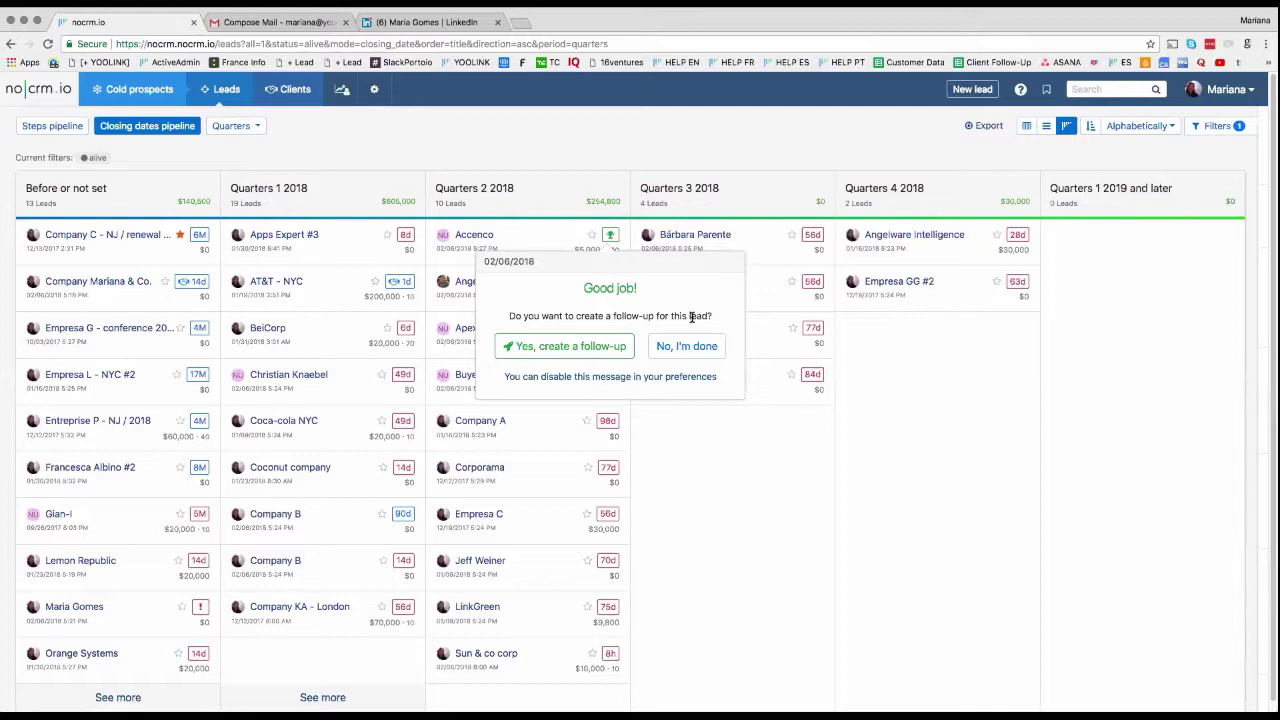
click(615, 360)
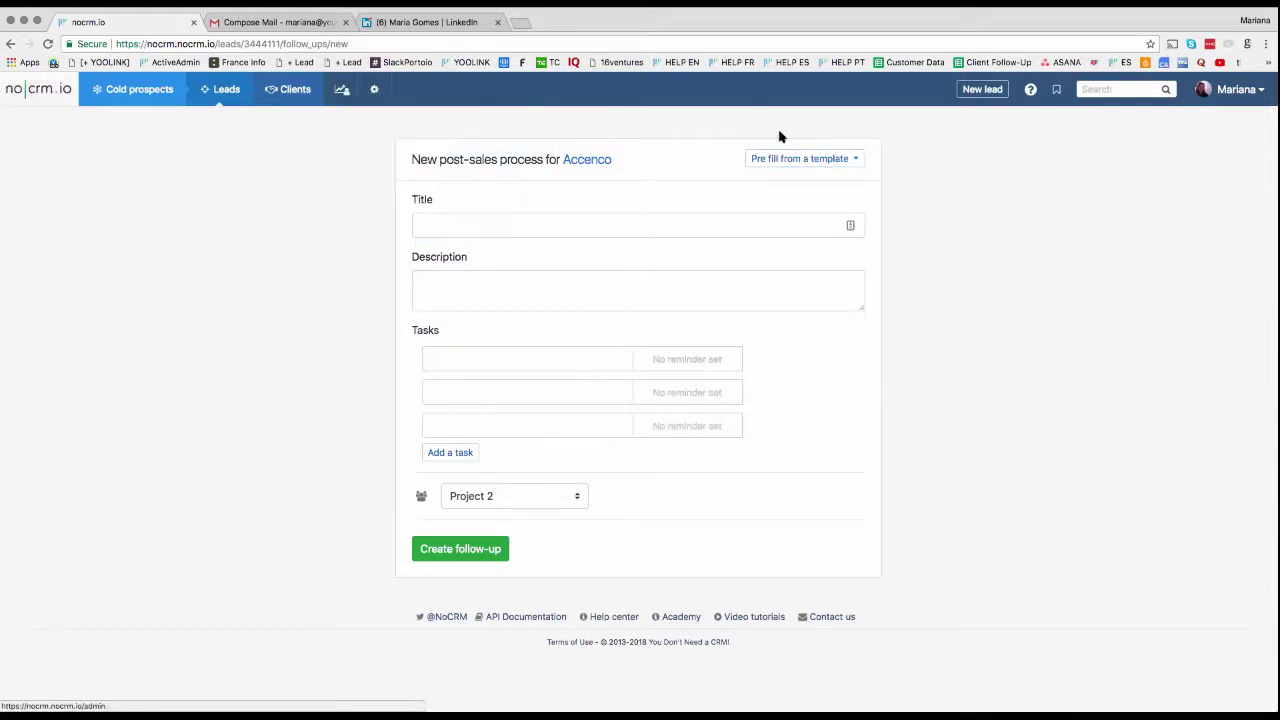
Step: Pre-fill Accenco's follow-up from the Conference template, review its tasks, and create it
click(841, 161)
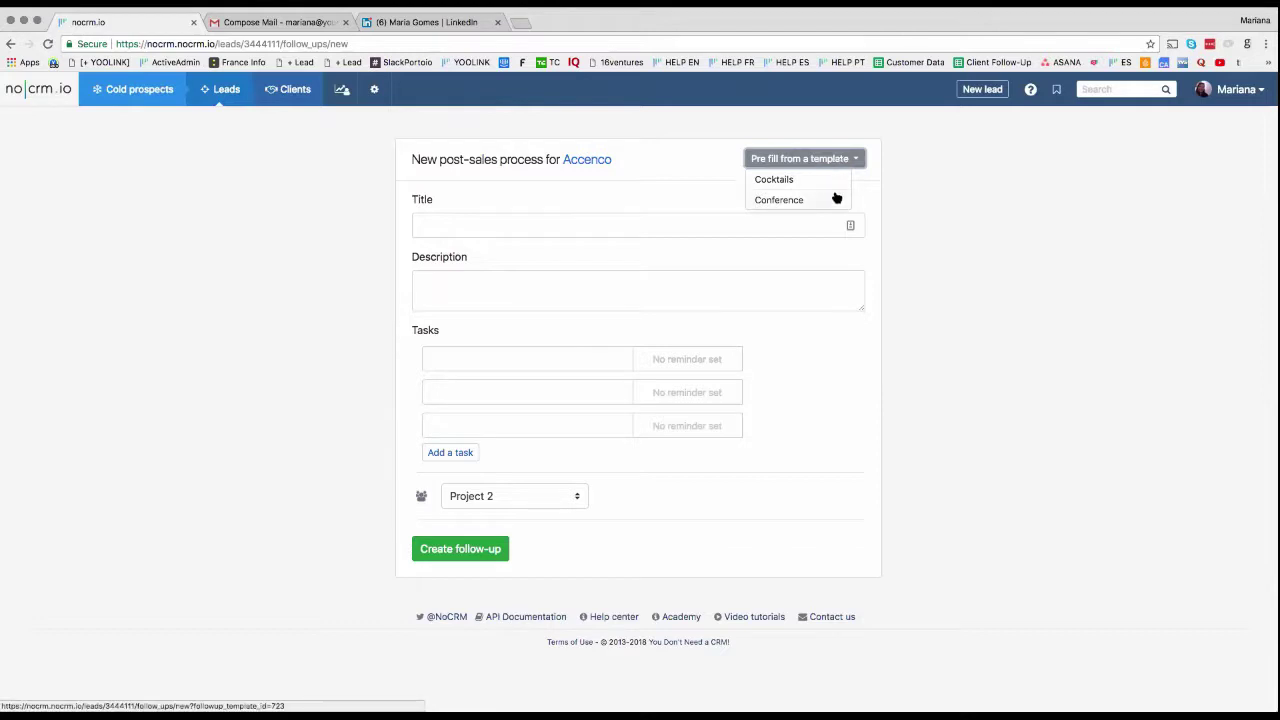
click(836, 198)
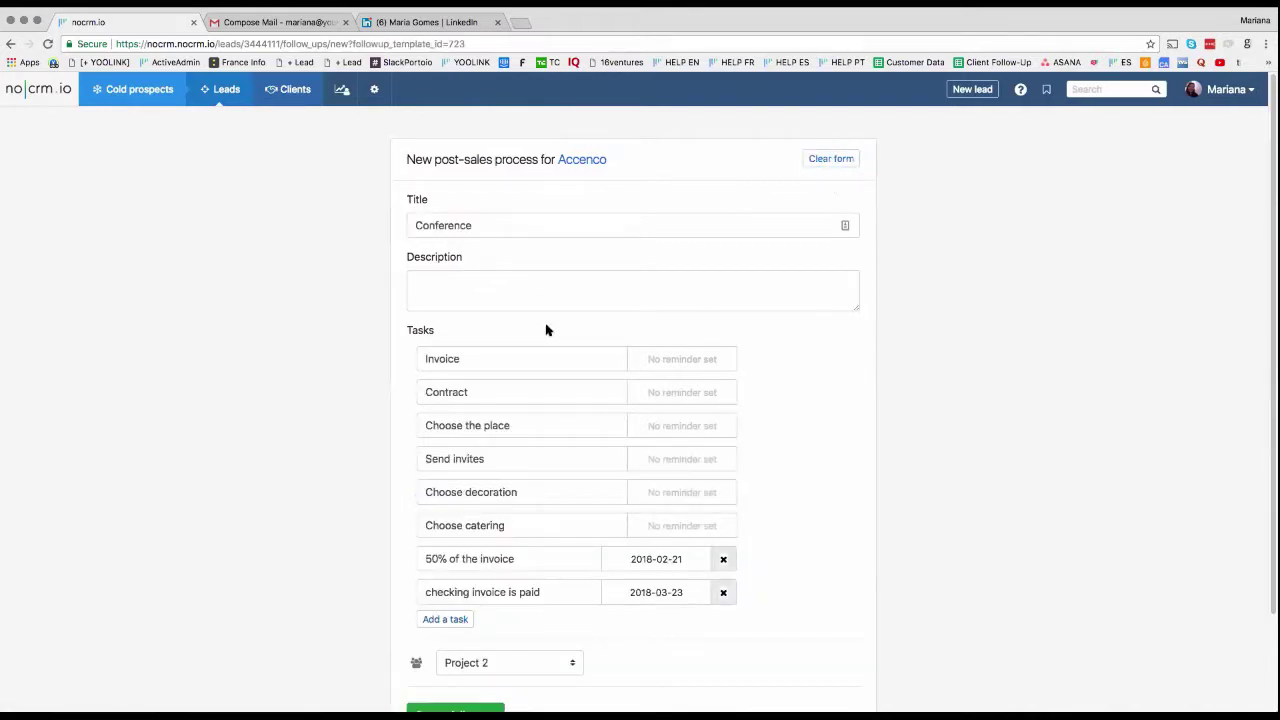
click(449, 357)
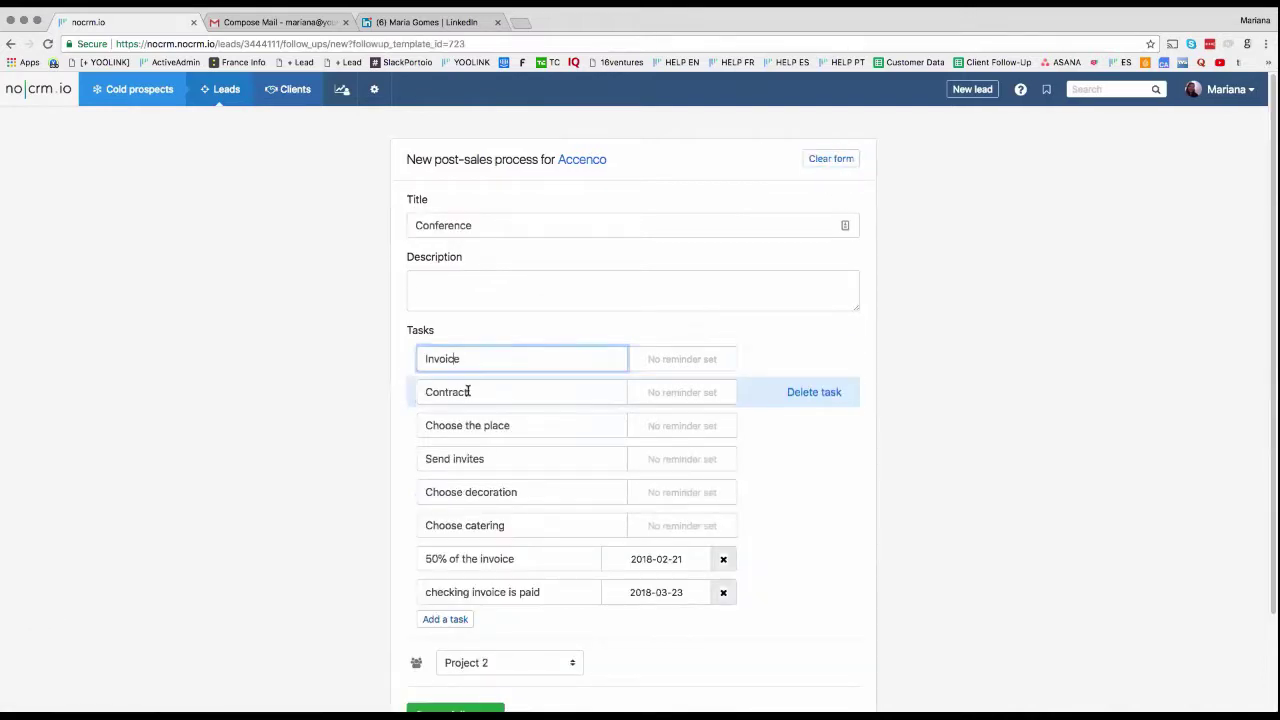
click(467, 391)
click(503, 425)
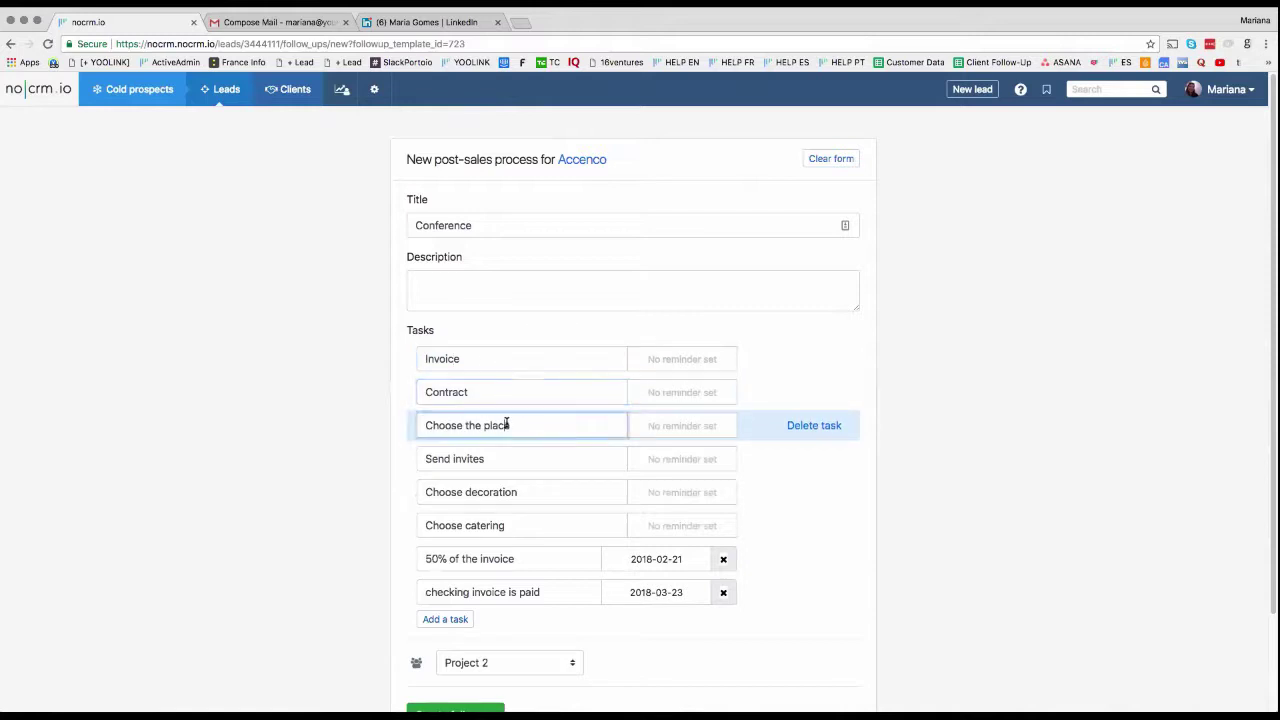
click(477, 456)
click(595, 492)
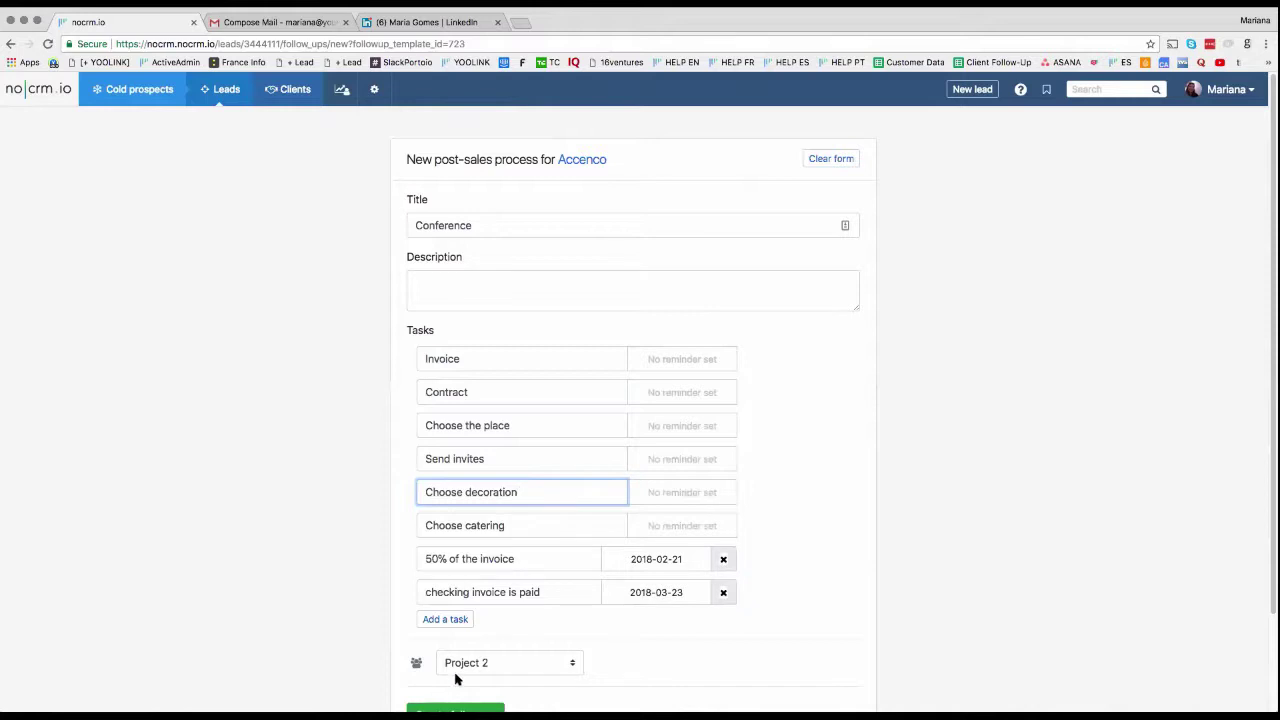
scroll(458, 684, down, 1)
click(474, 694)
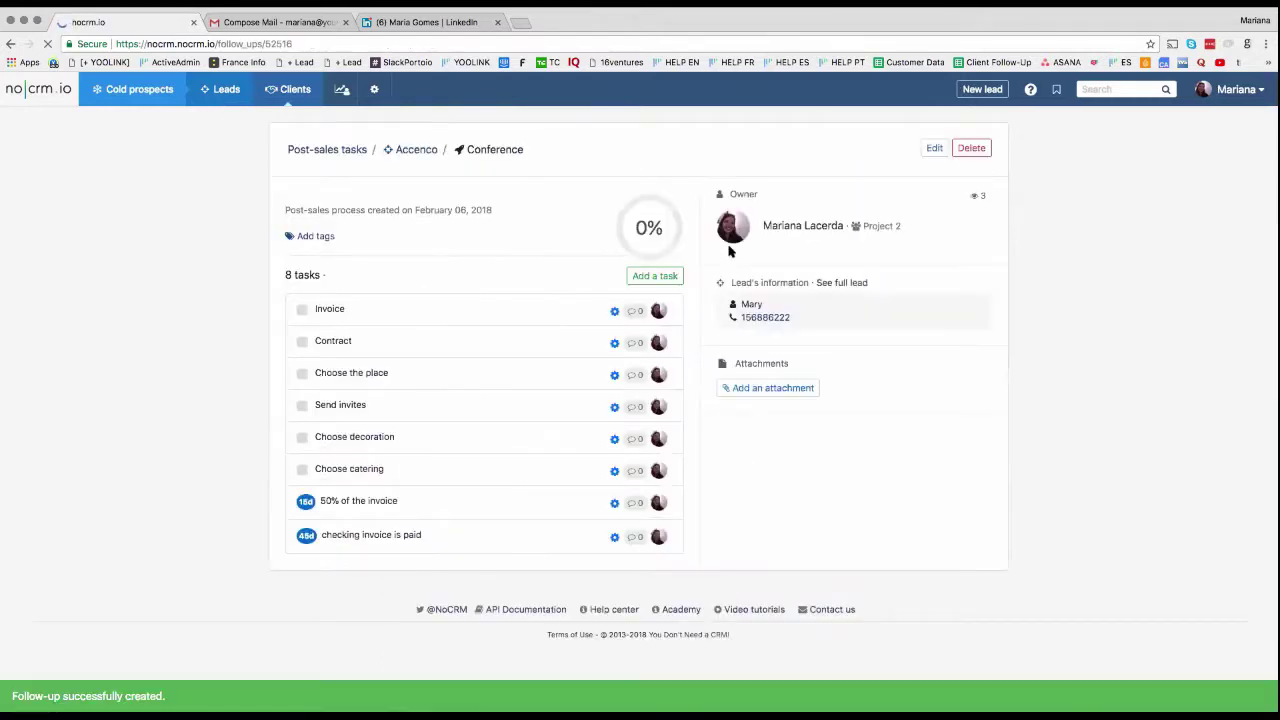
Step: Mark Invoice, Contract and Choose the place done; assign Send invites to the non-admin user
click(301, 309)
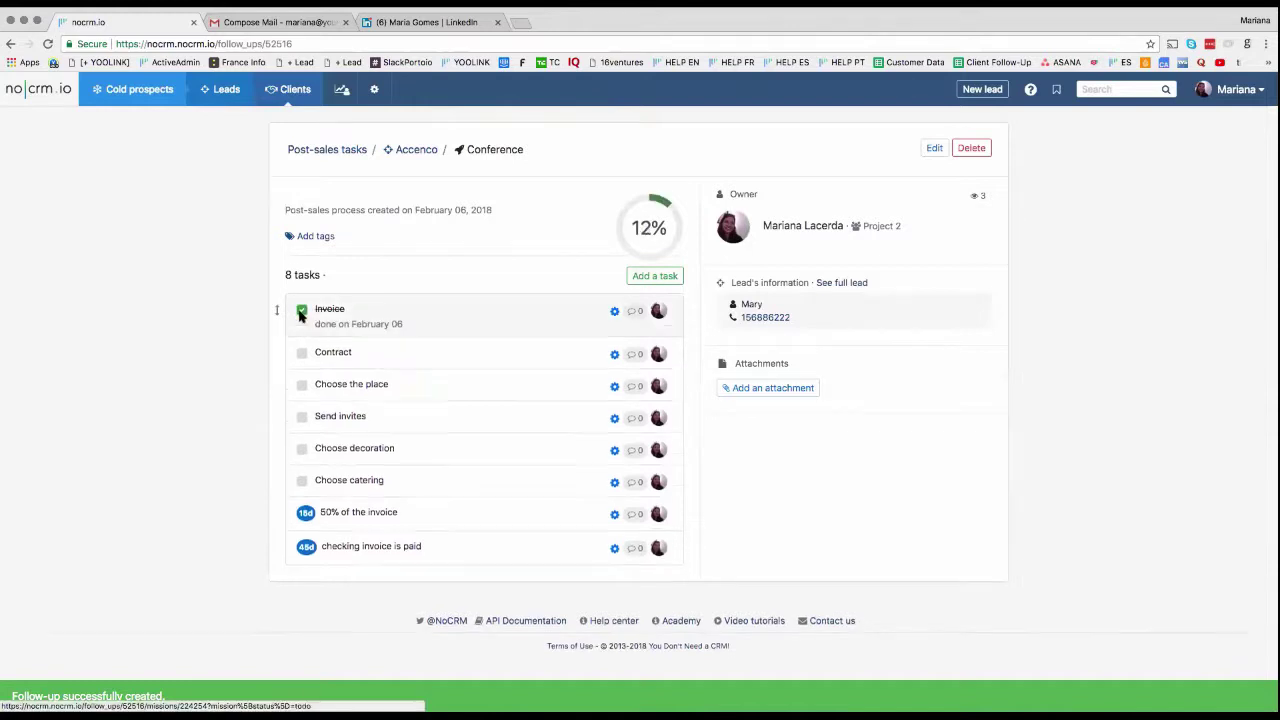
click(298, 354)
click(301, 398)
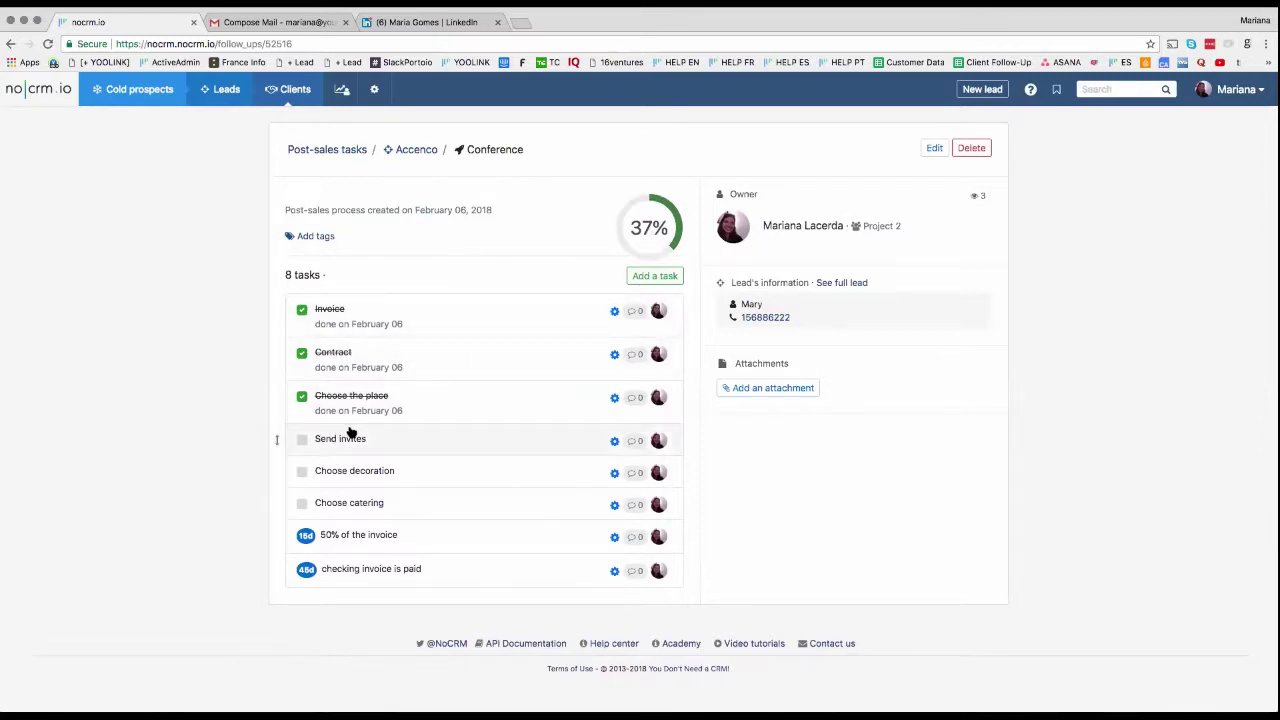
click(657, 440)
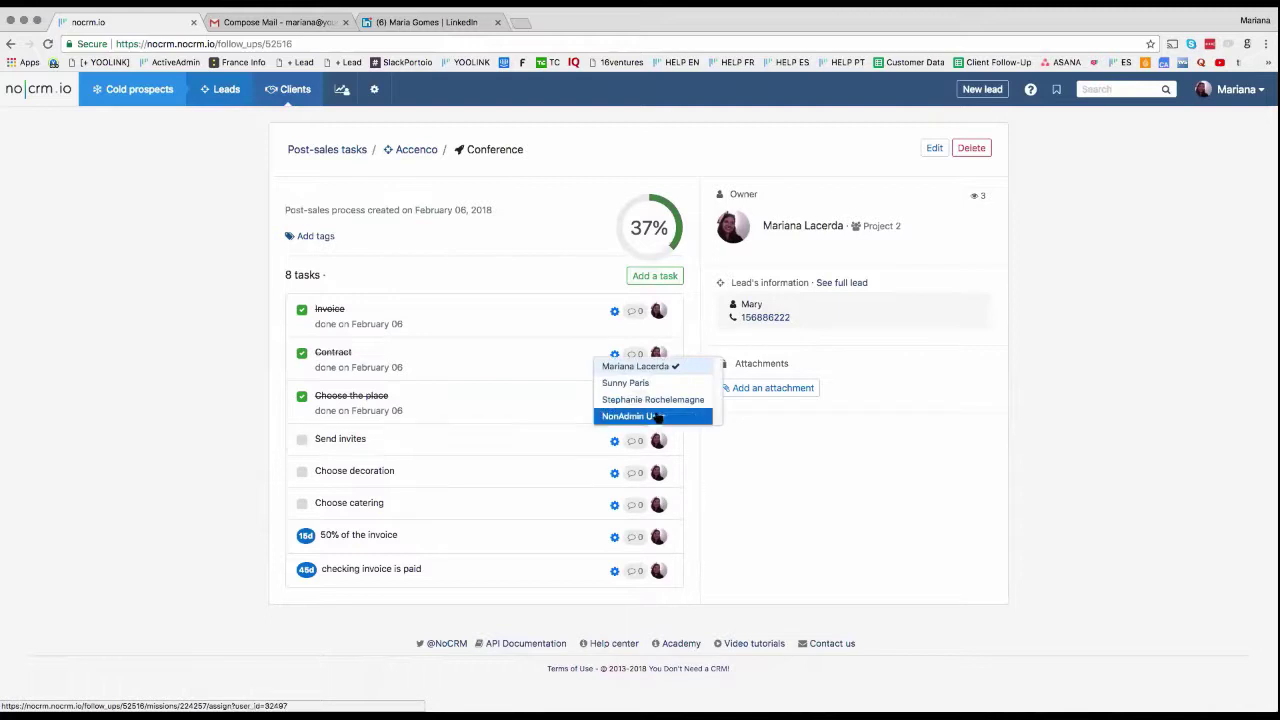
click(658, 417)
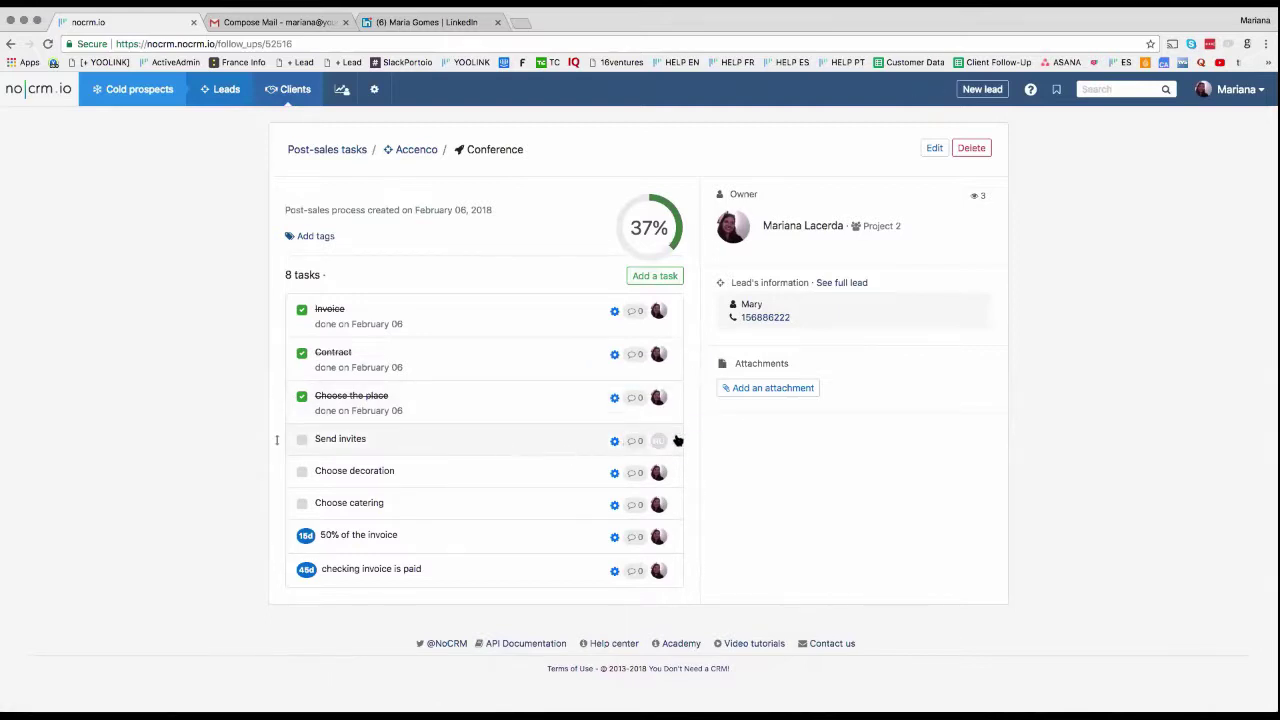
Step: Set a February 21, 2018 reminder on Send invites, then open the post-sales tasks list
click(613, 443)
click(634, 463)
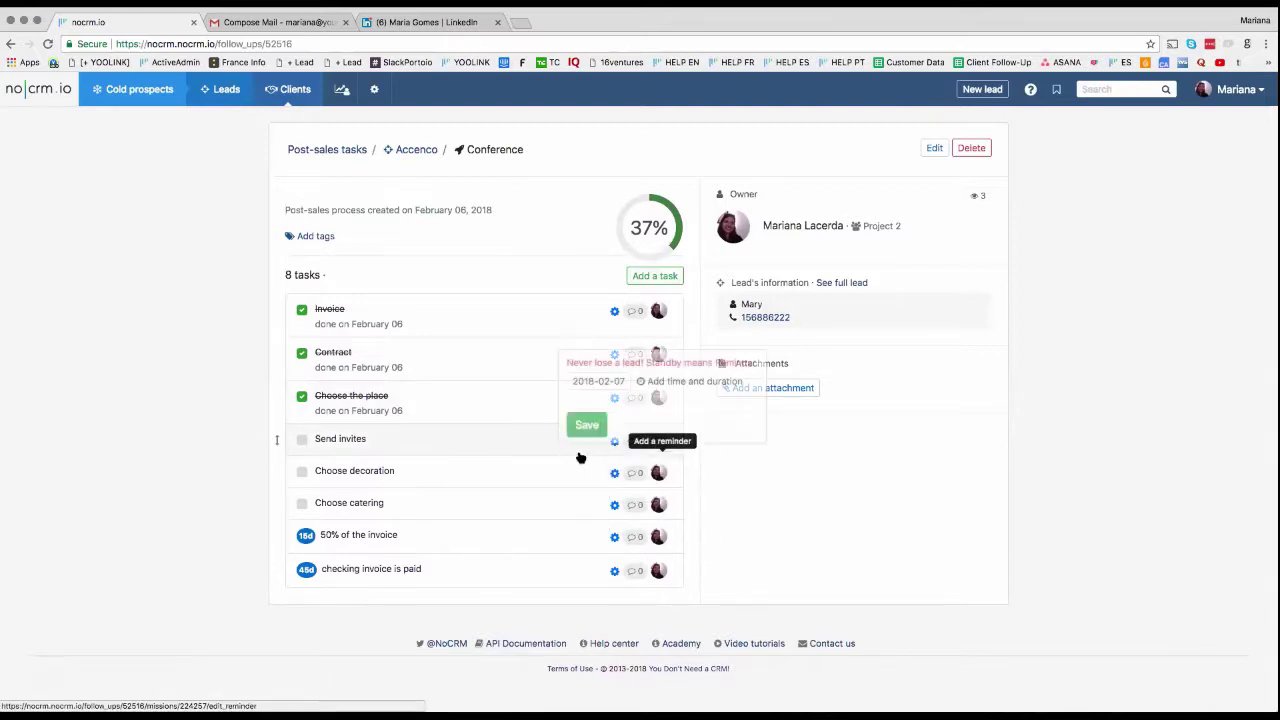
click(596, 383)
click(630, 506)
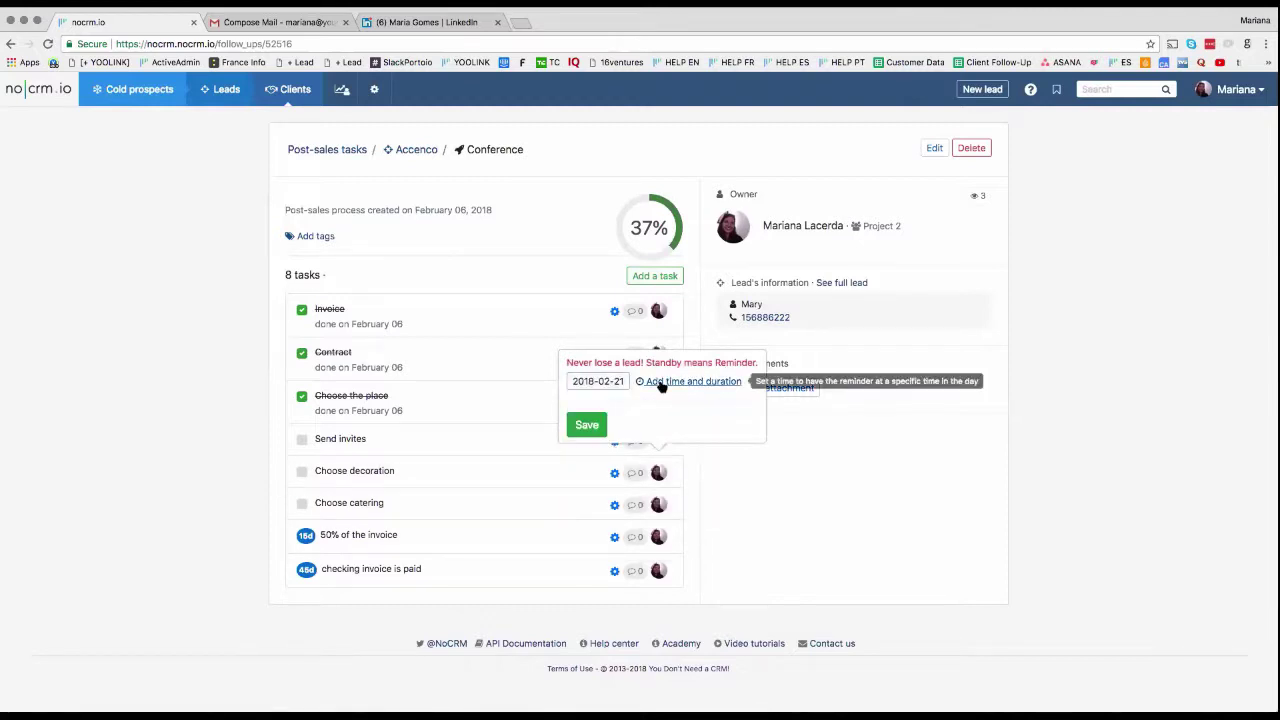
click(660, 381)
click(588, 427)
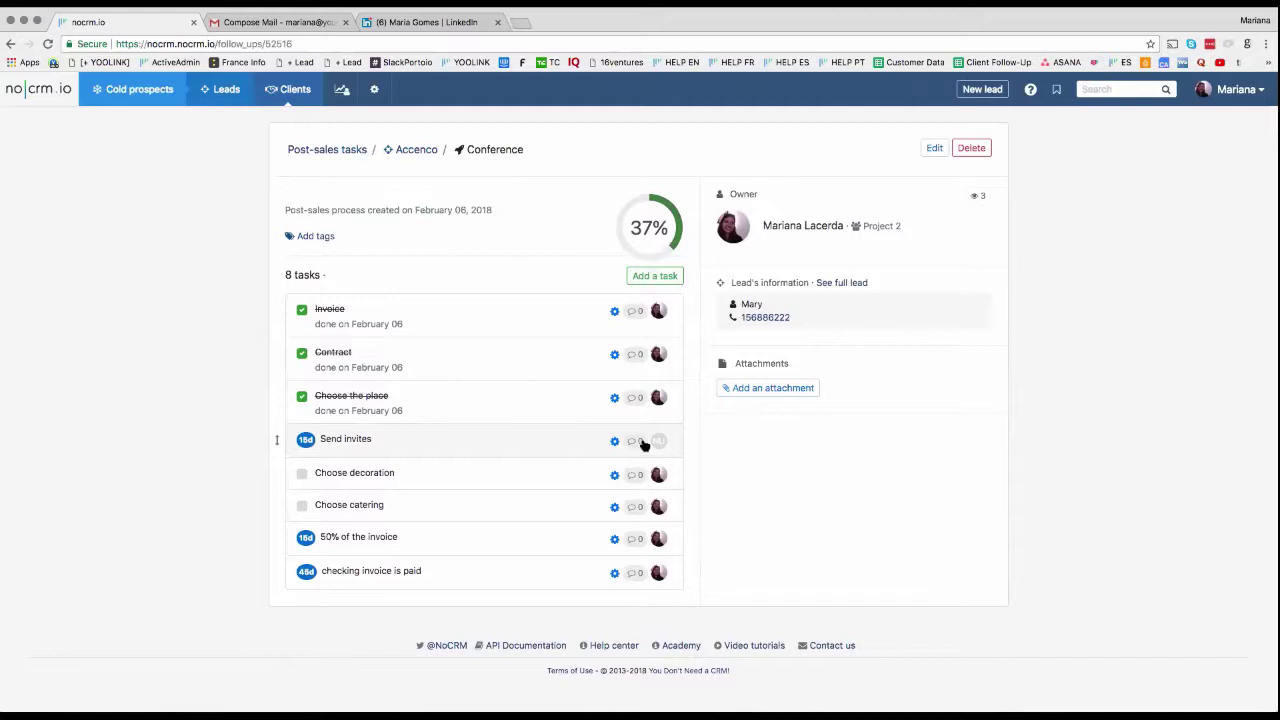
click(295, 89)
click(298, 164)
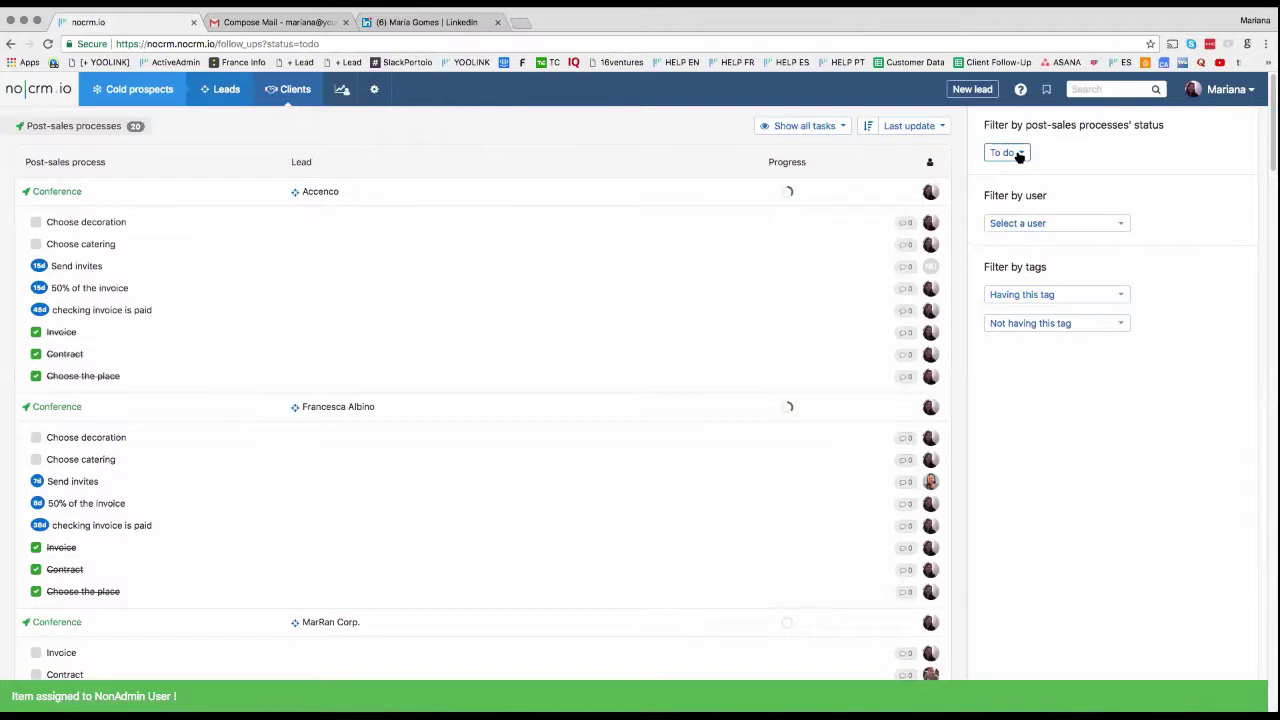
Step: Filter post-sales tasks to one user and mark Accenco's Choose decoration and Choose catering done
click(1034, 223)
click(1028, 264)
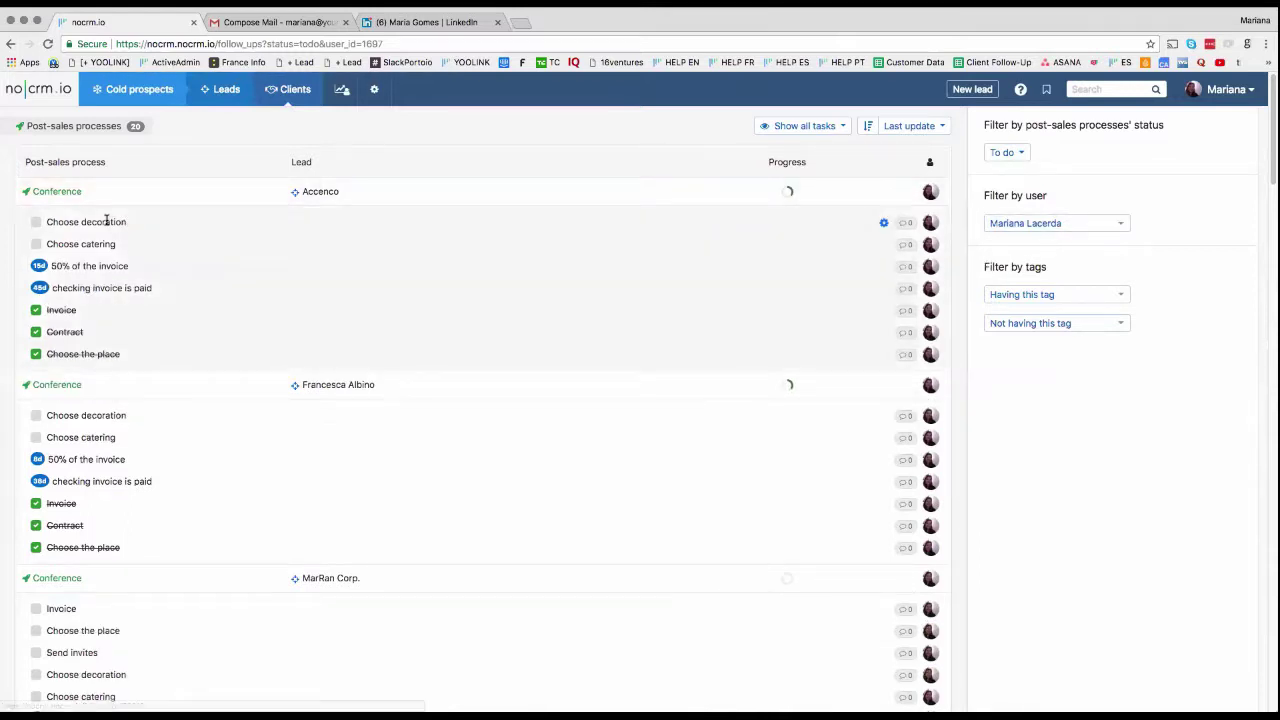
click(37, 223)
click(37, 245)
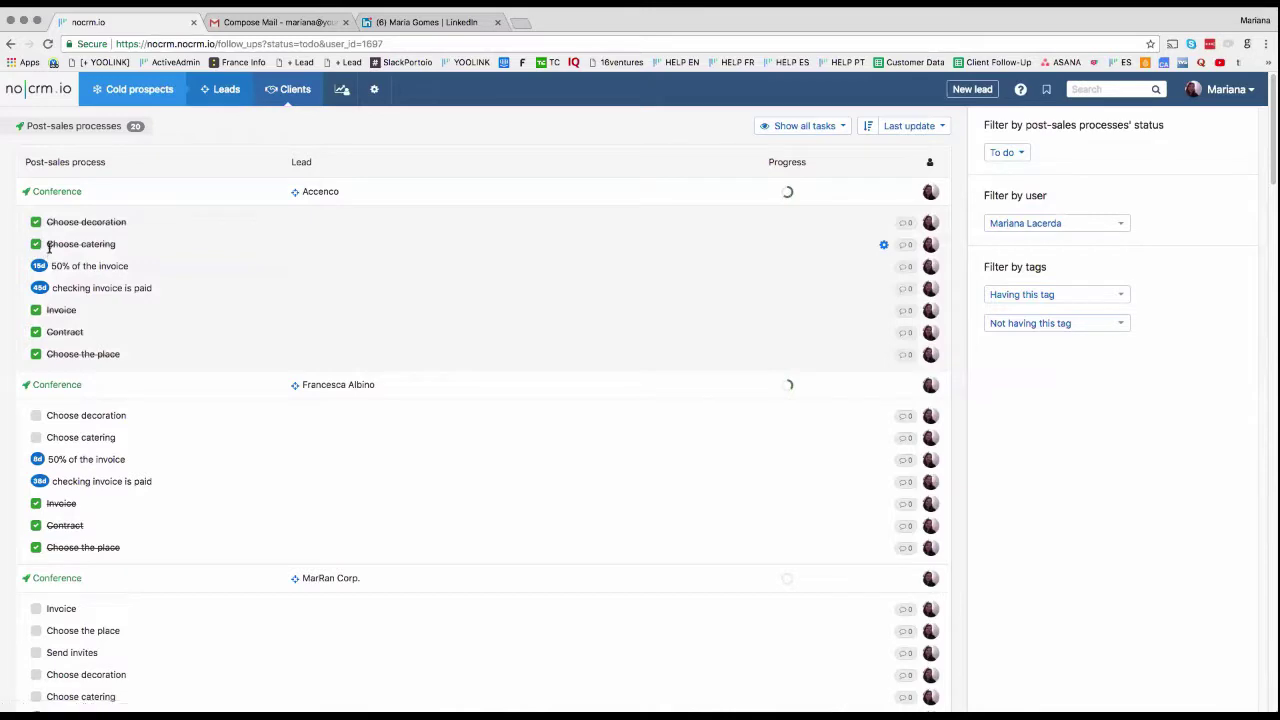
scroll(323, 331, down, 10)
scroll(323, 331, up, 10)
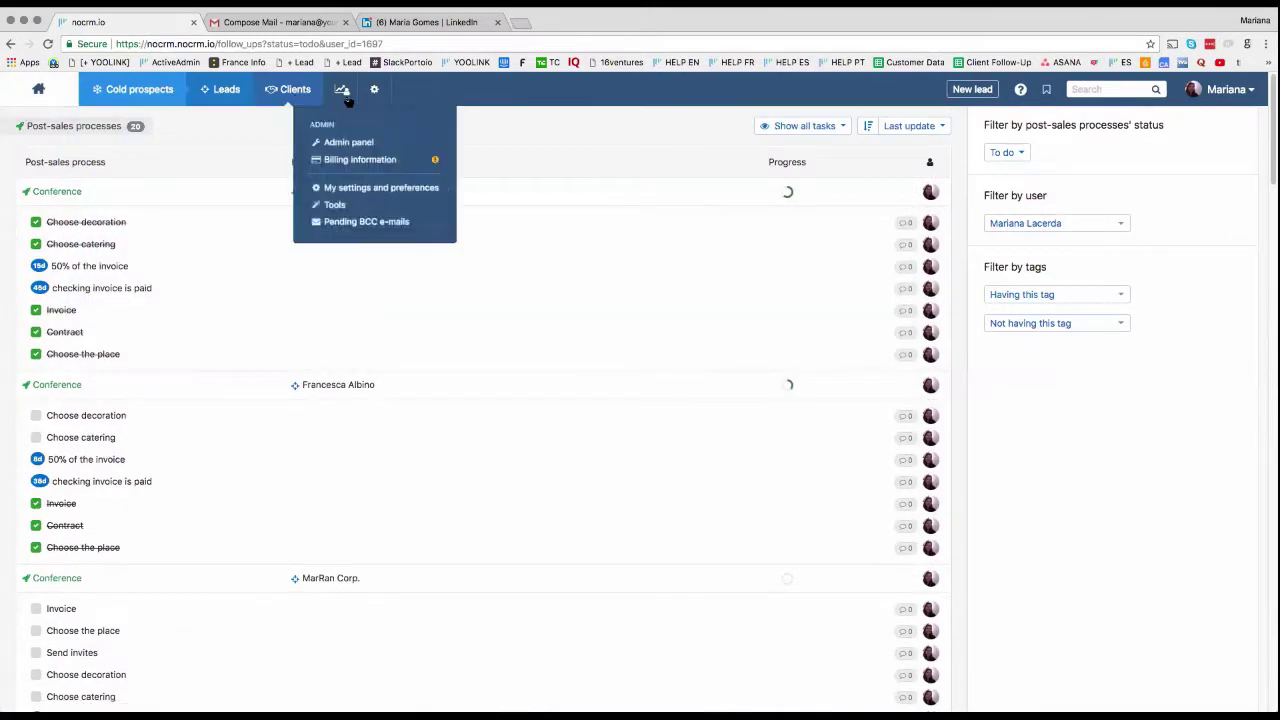
Step: Open the Won statistics report and set its period with the Last year preset
mouse_move(358, 100)
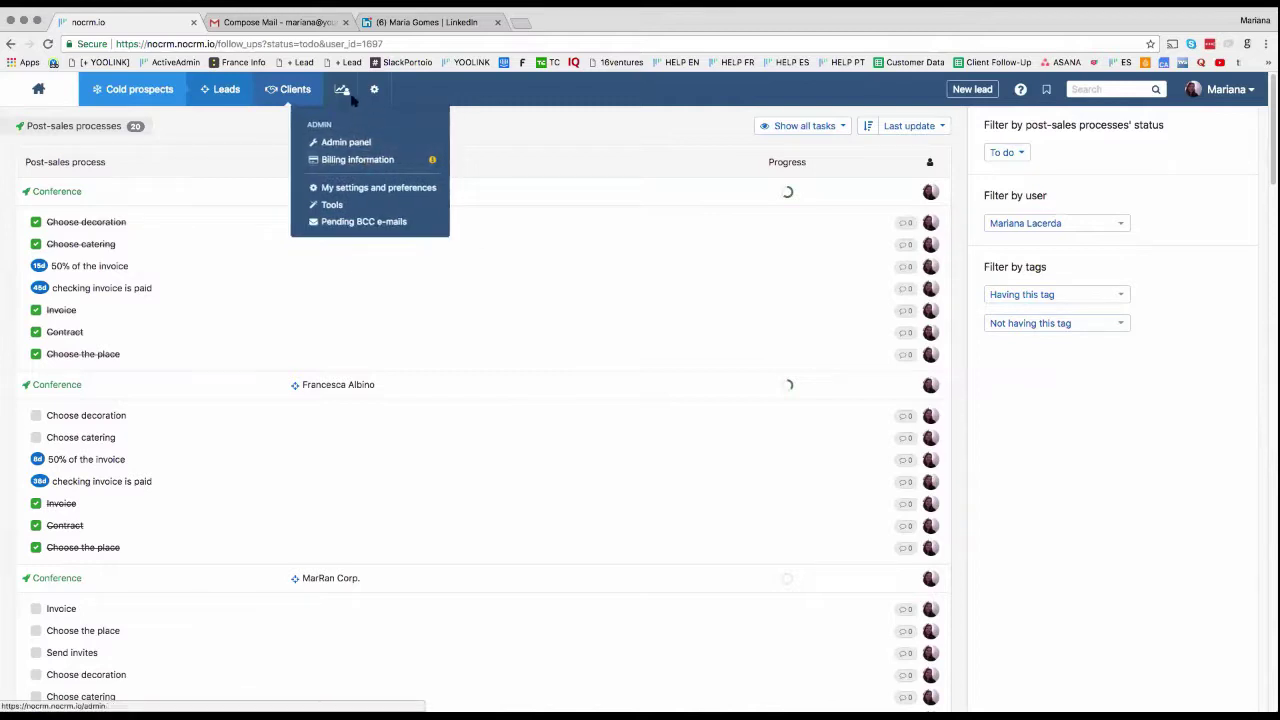
click(345, 164)
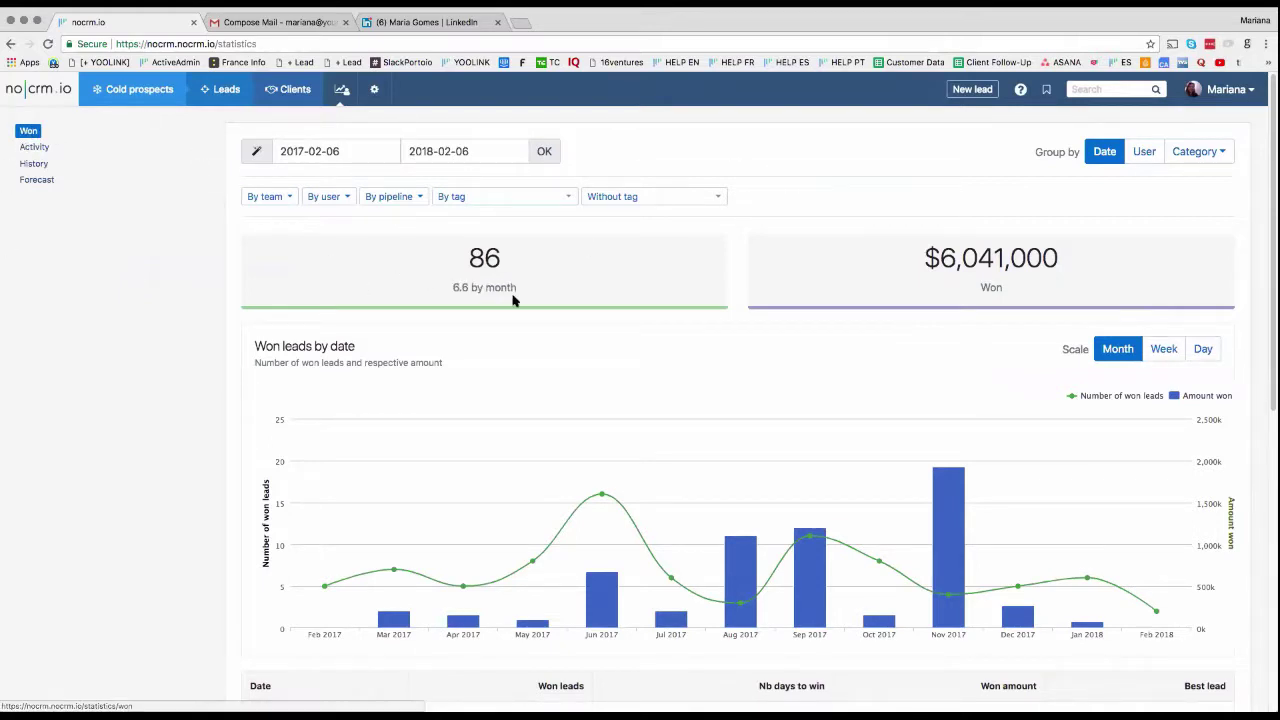
click(297, 155)
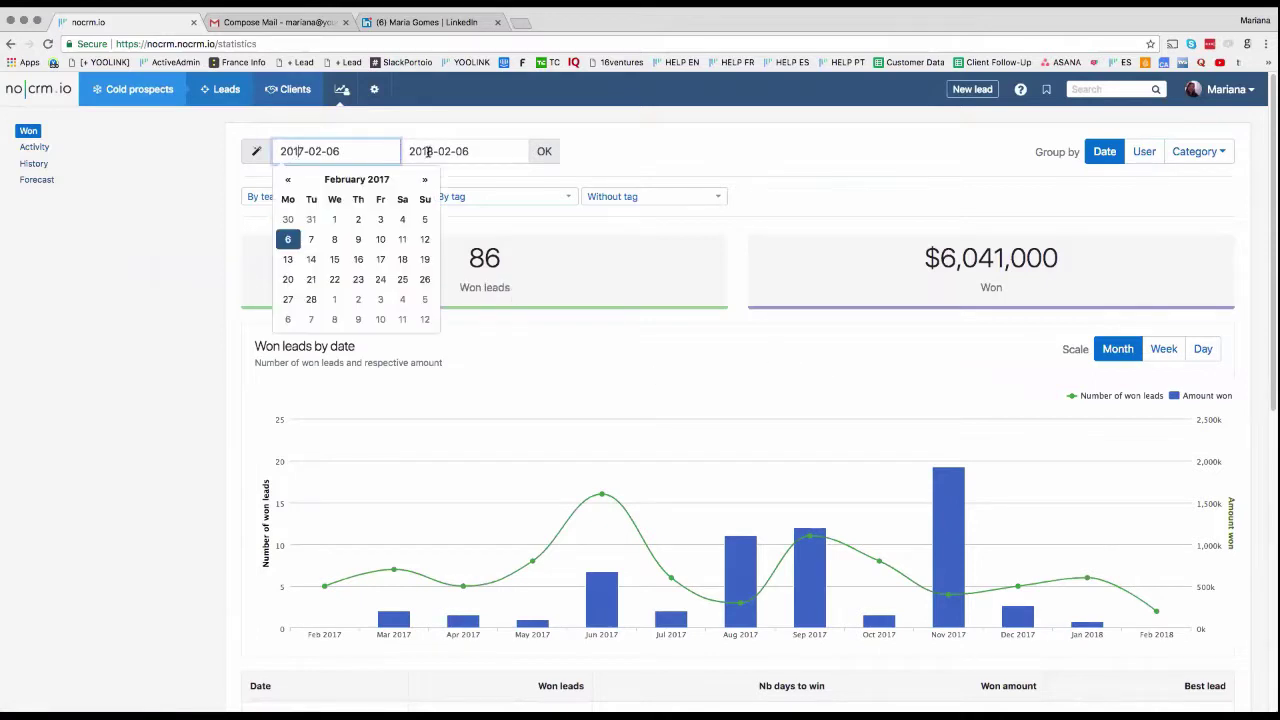
click(428, 151)
click(256, 153)
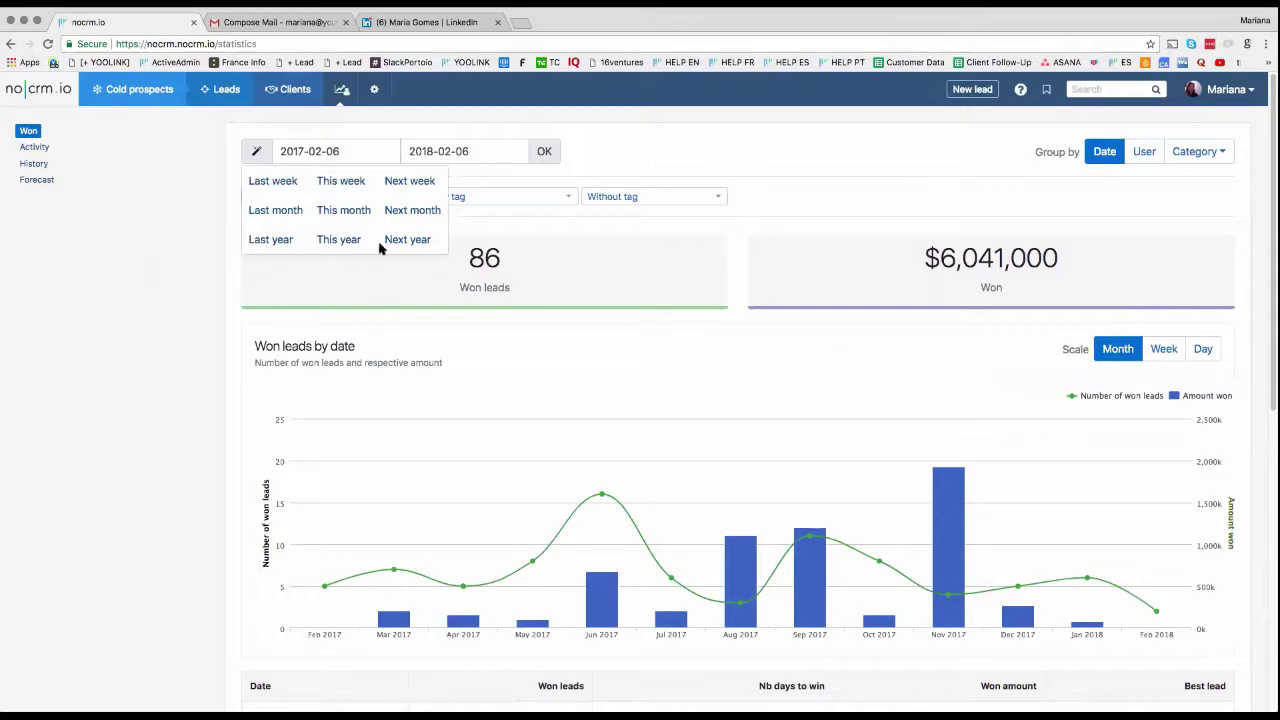
click(277, 240)
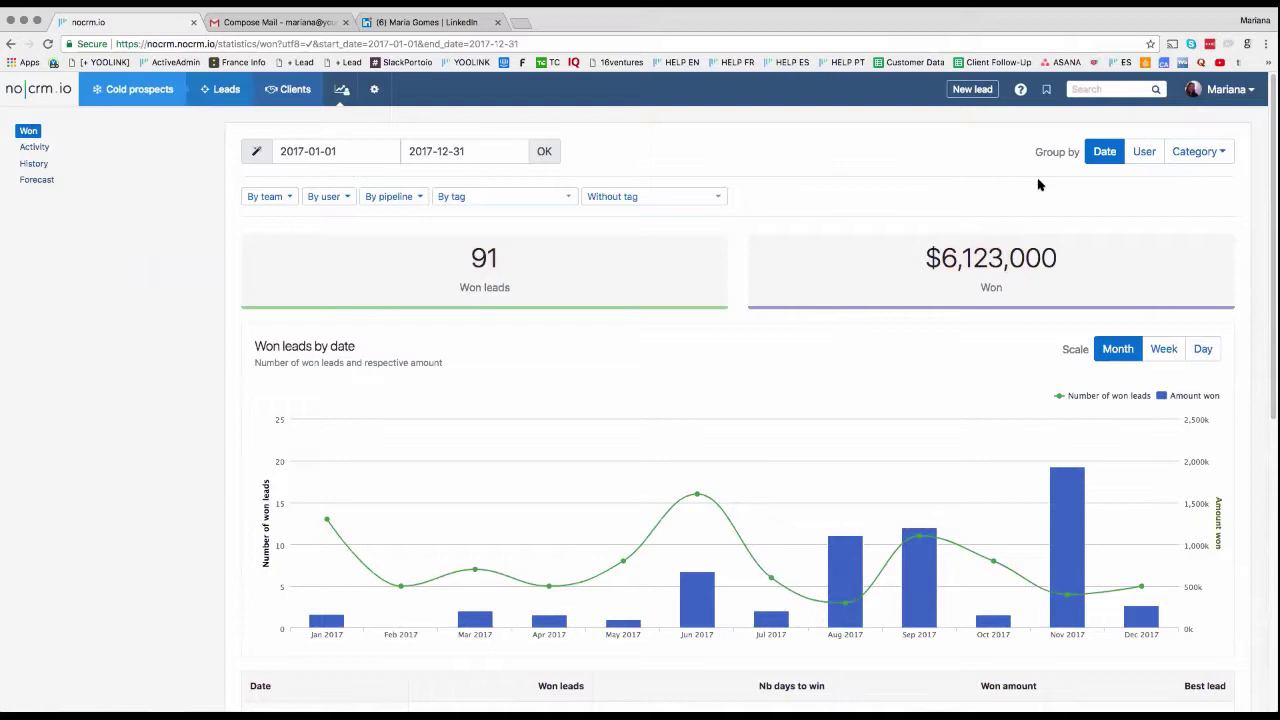
Step: Scroll through the 2017 monthly won-leads table, then group the Won report by User
scroll(1094, 243, down, 3)
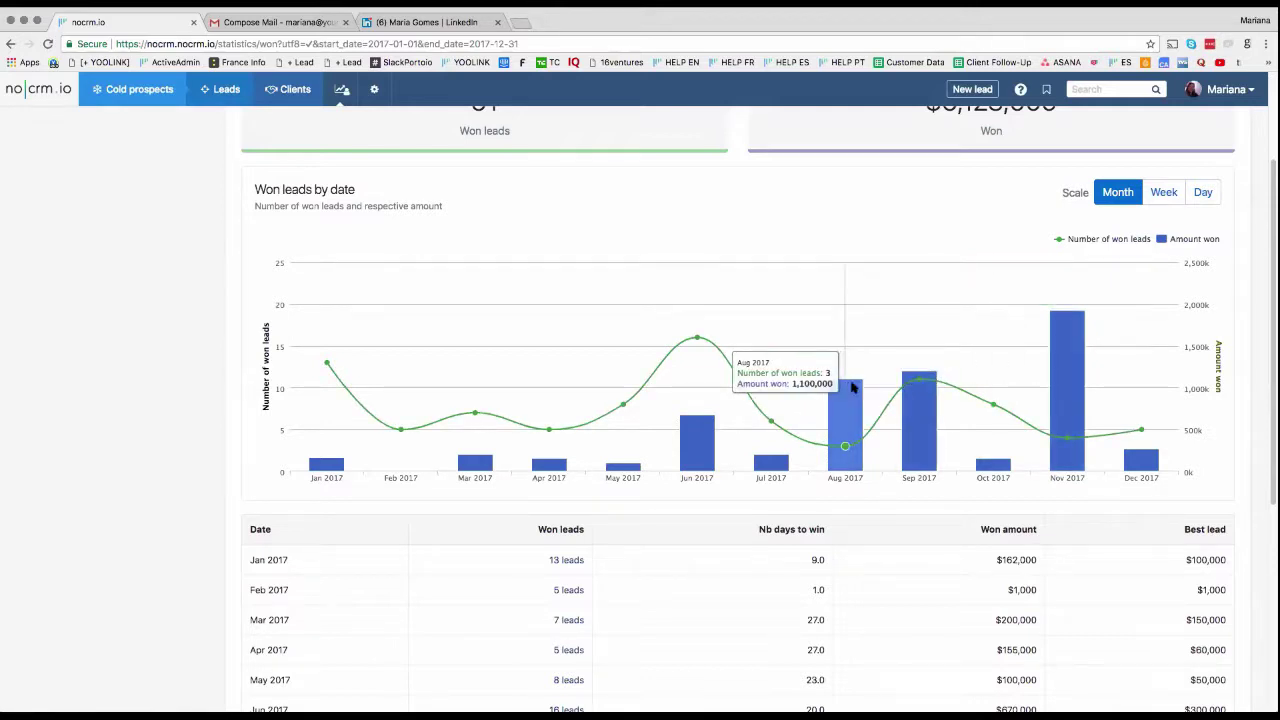
scroll(774, 380, down, 2)
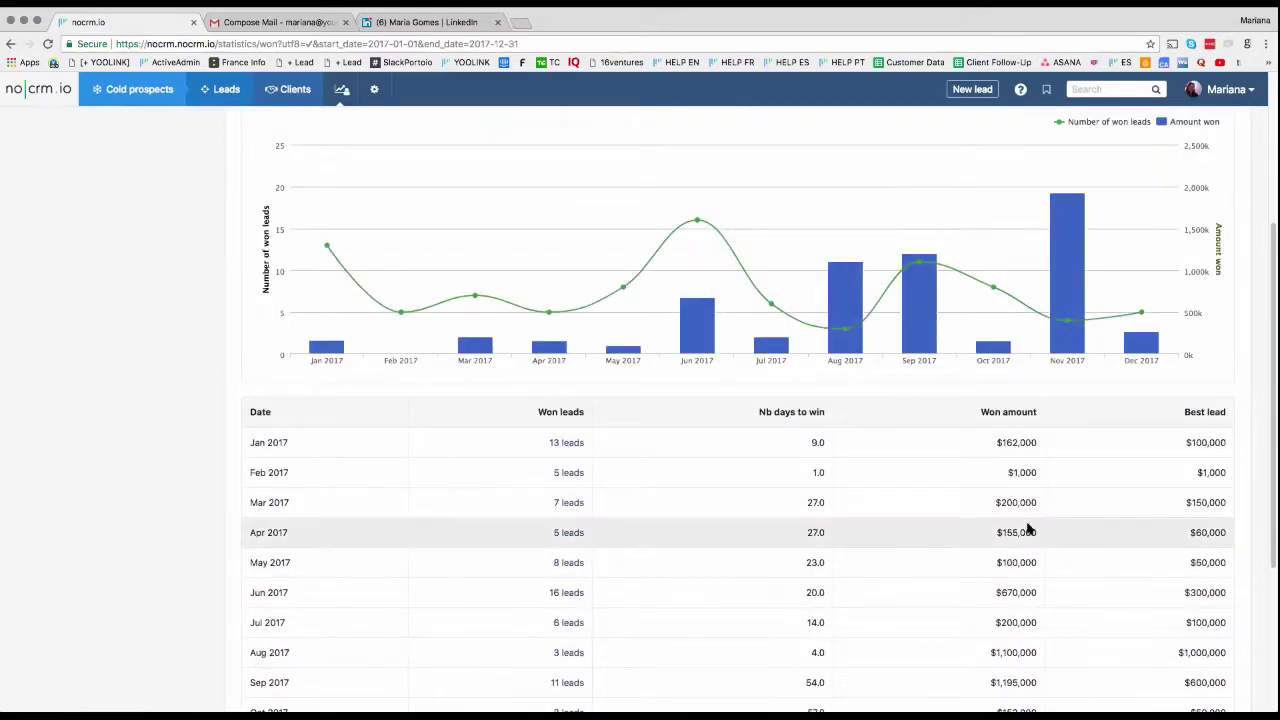
scroll(1025, 400, down, 5)
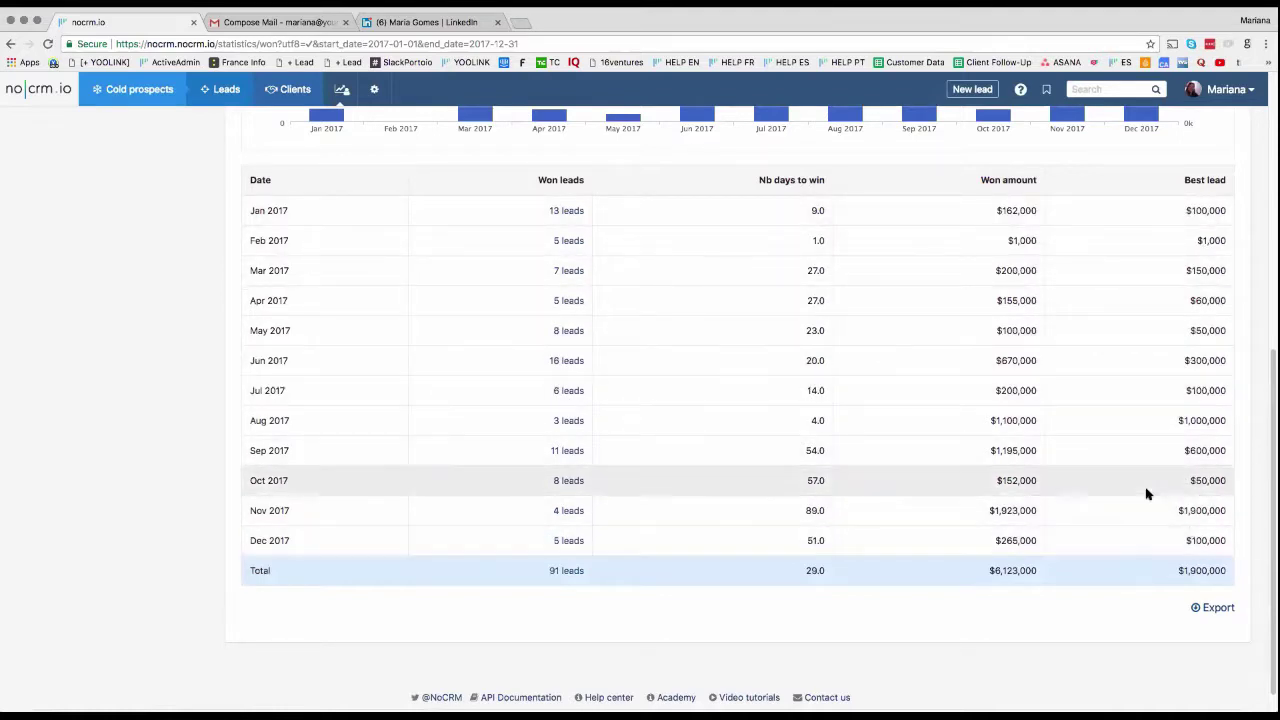
scroll(1150, 480, up, 5)
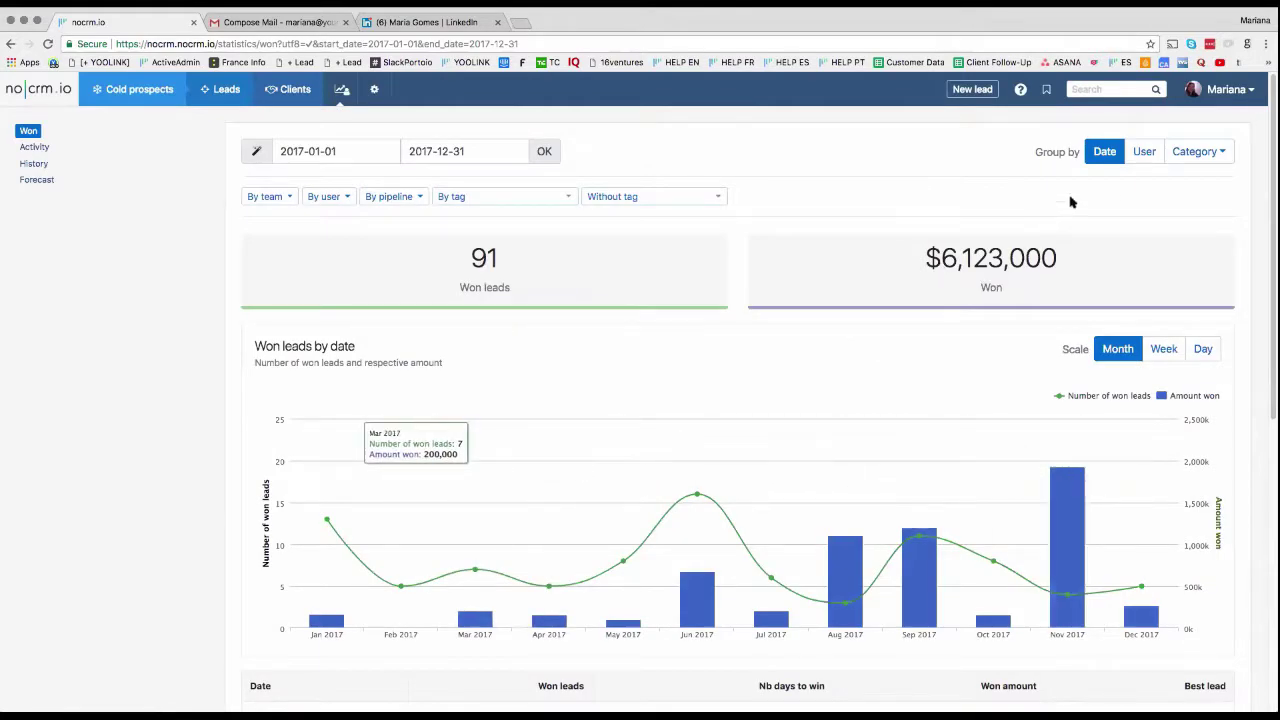
click(1154, 151)
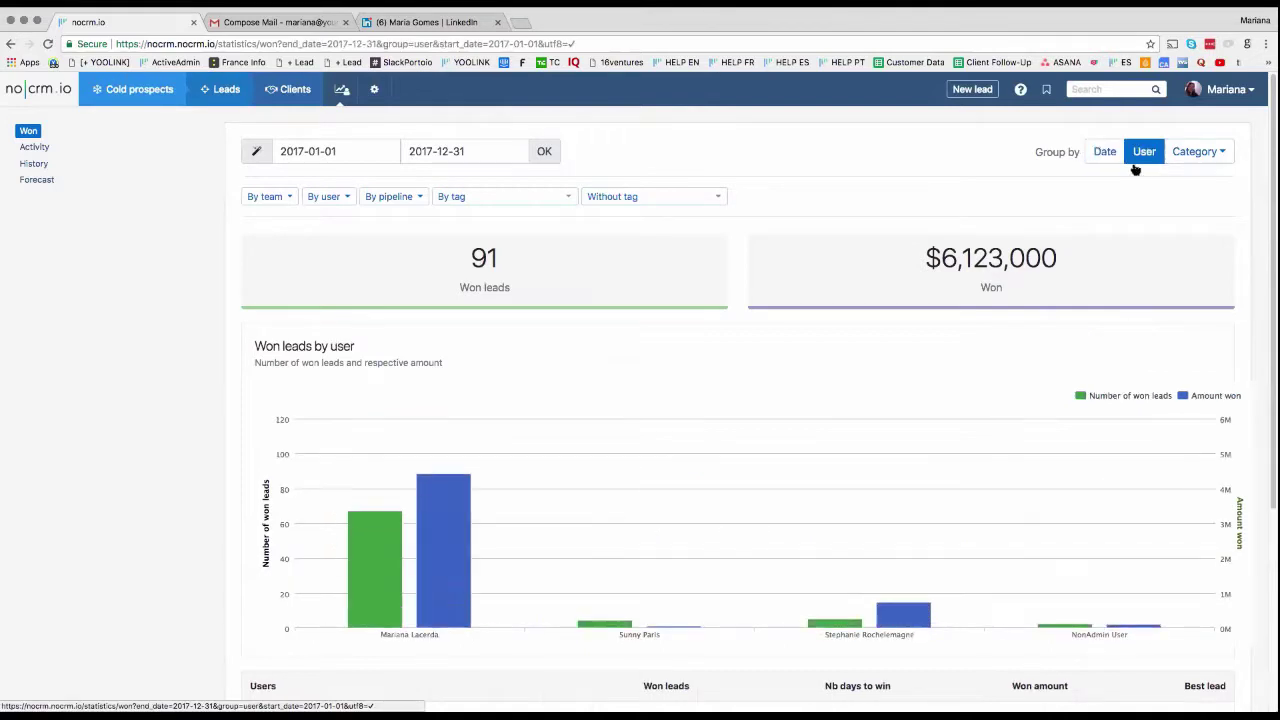
Step: Compare each user's won leads on the Won report chart
mouse_move(378, 562)
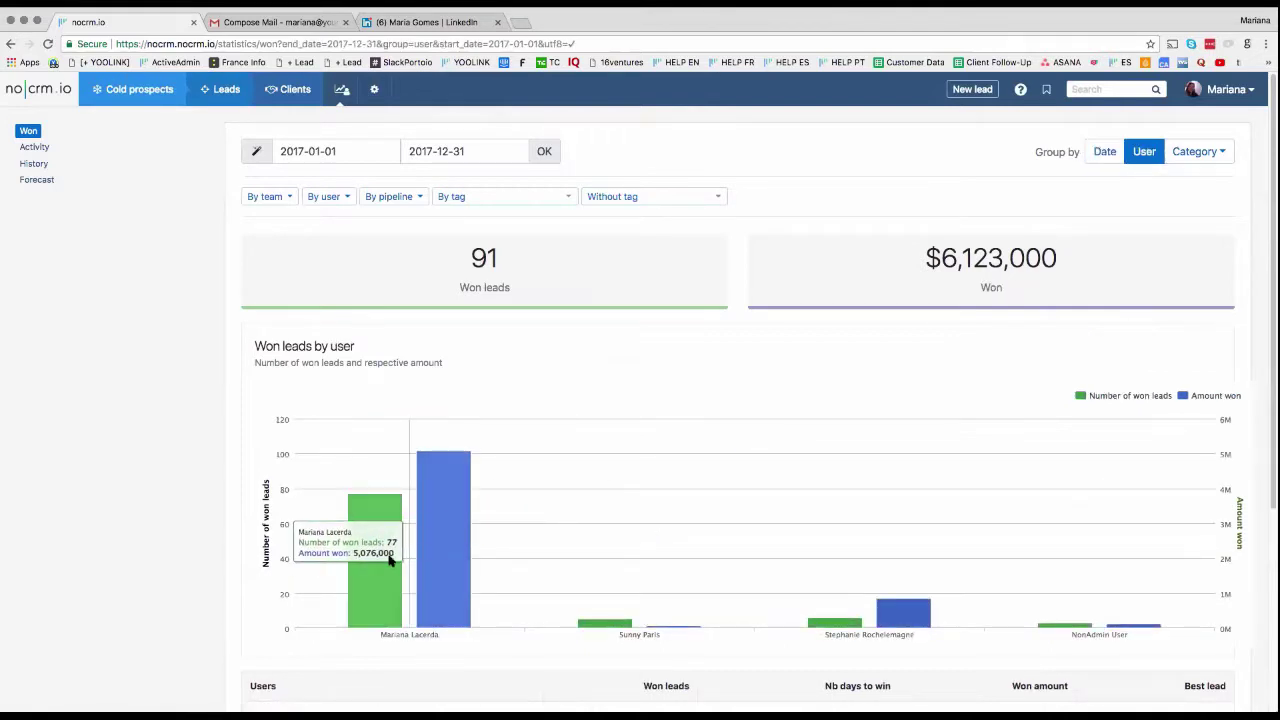
mouse_move(626, 563)
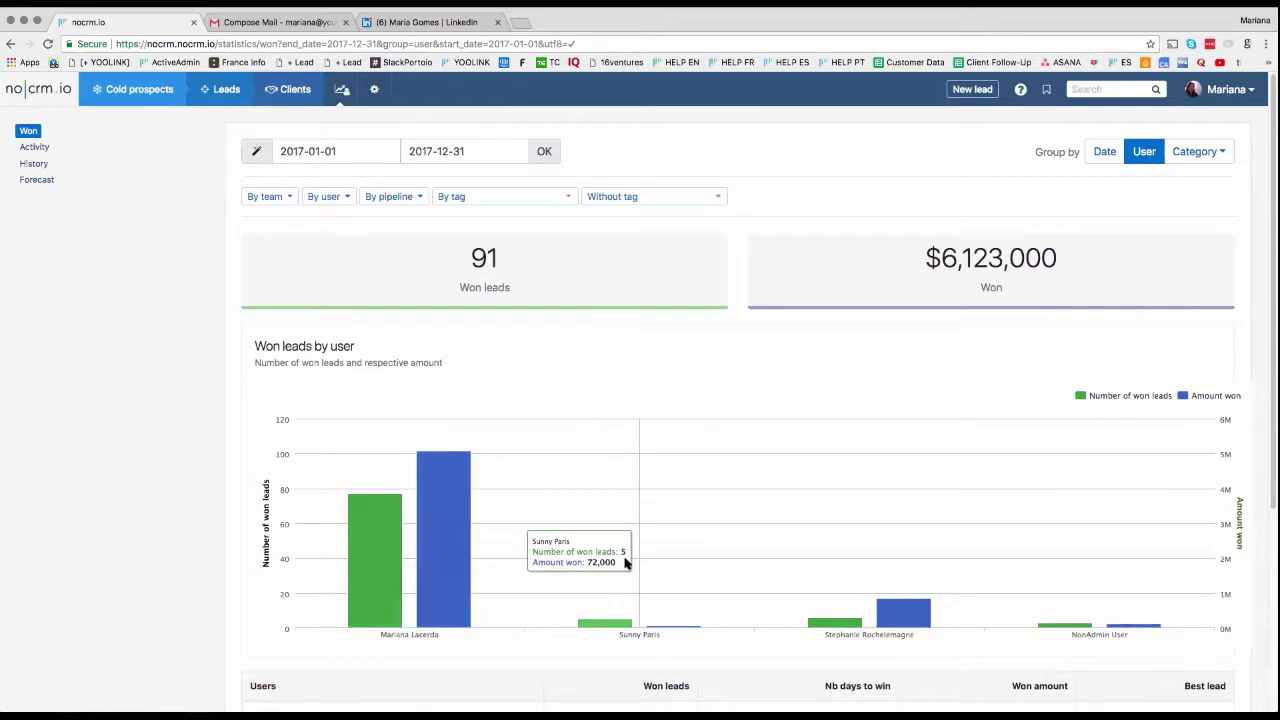
scroll(1130, 552, down, 5)
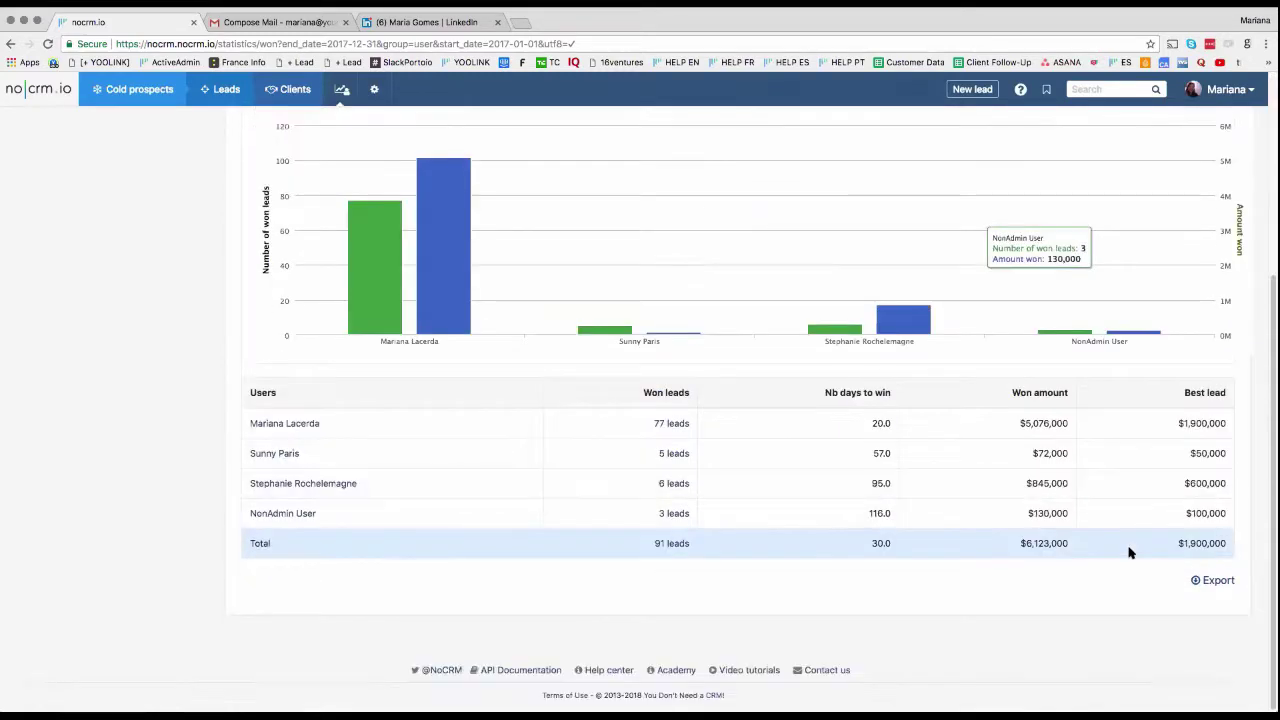
scroll(1130, 552, up, 5)
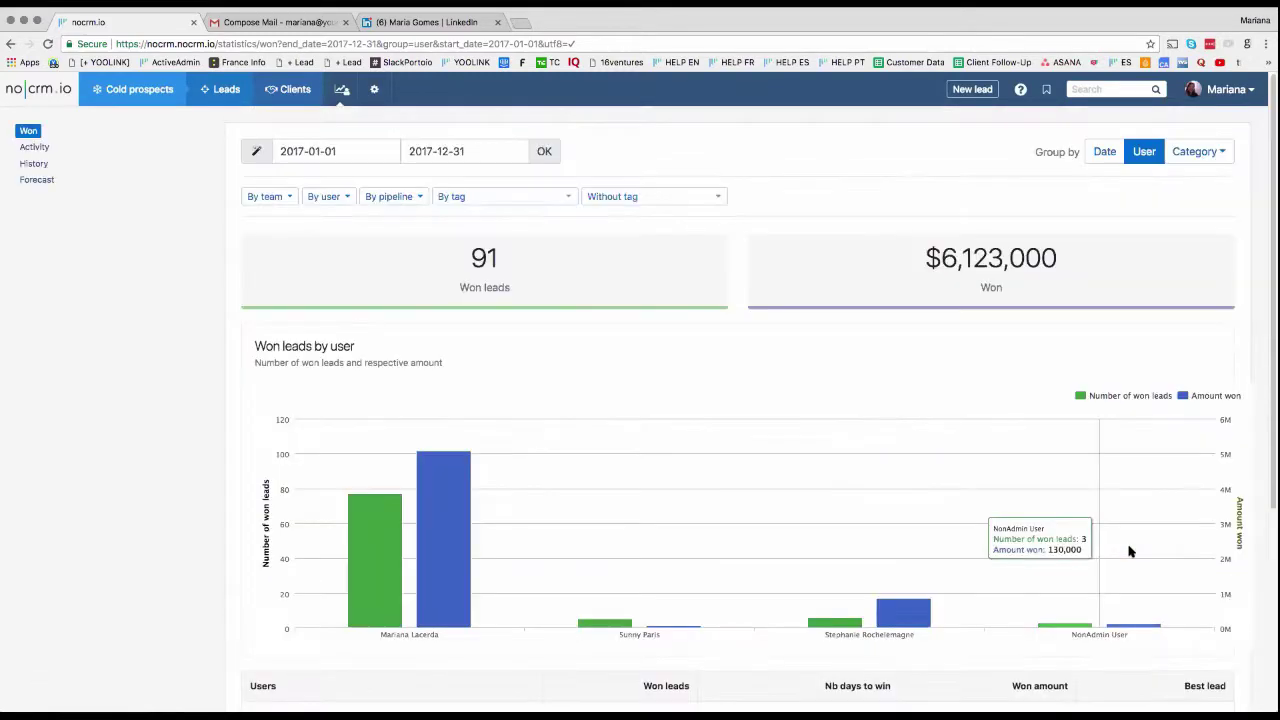
Step: Group the 2017 Won report by the Events category and inspect its category bars
click(1193, 153)
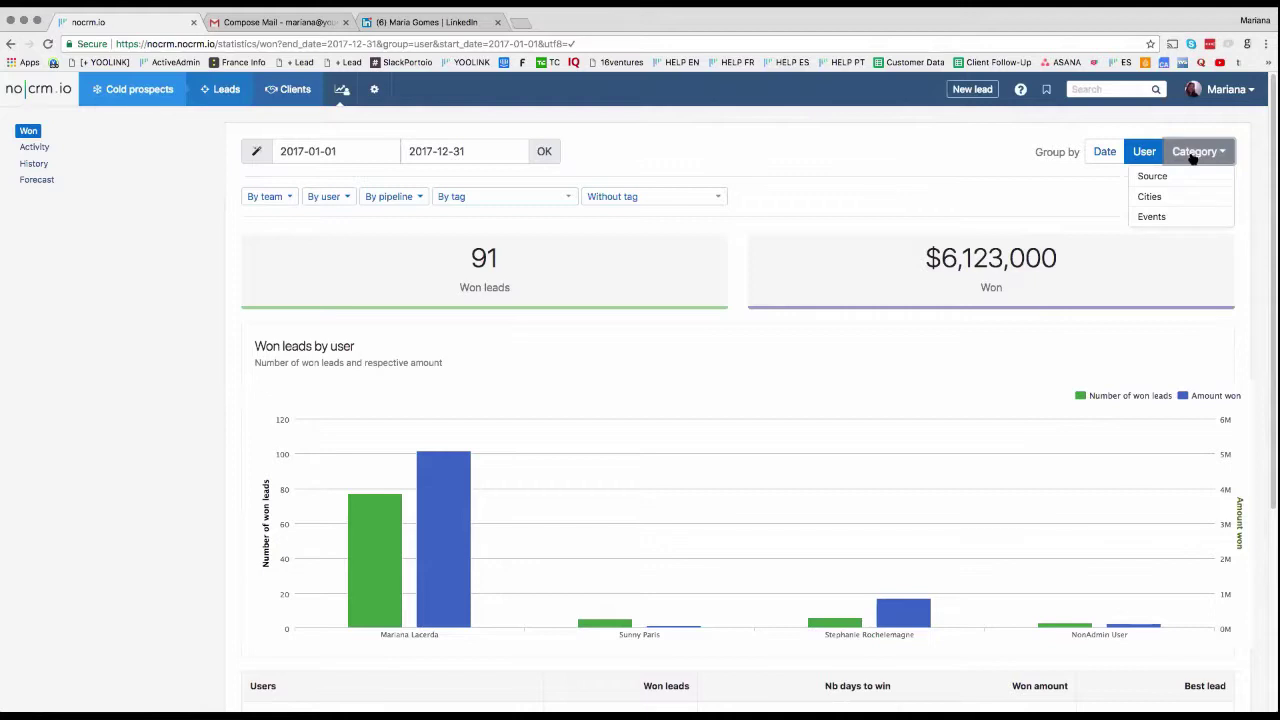
click(1193, 216)
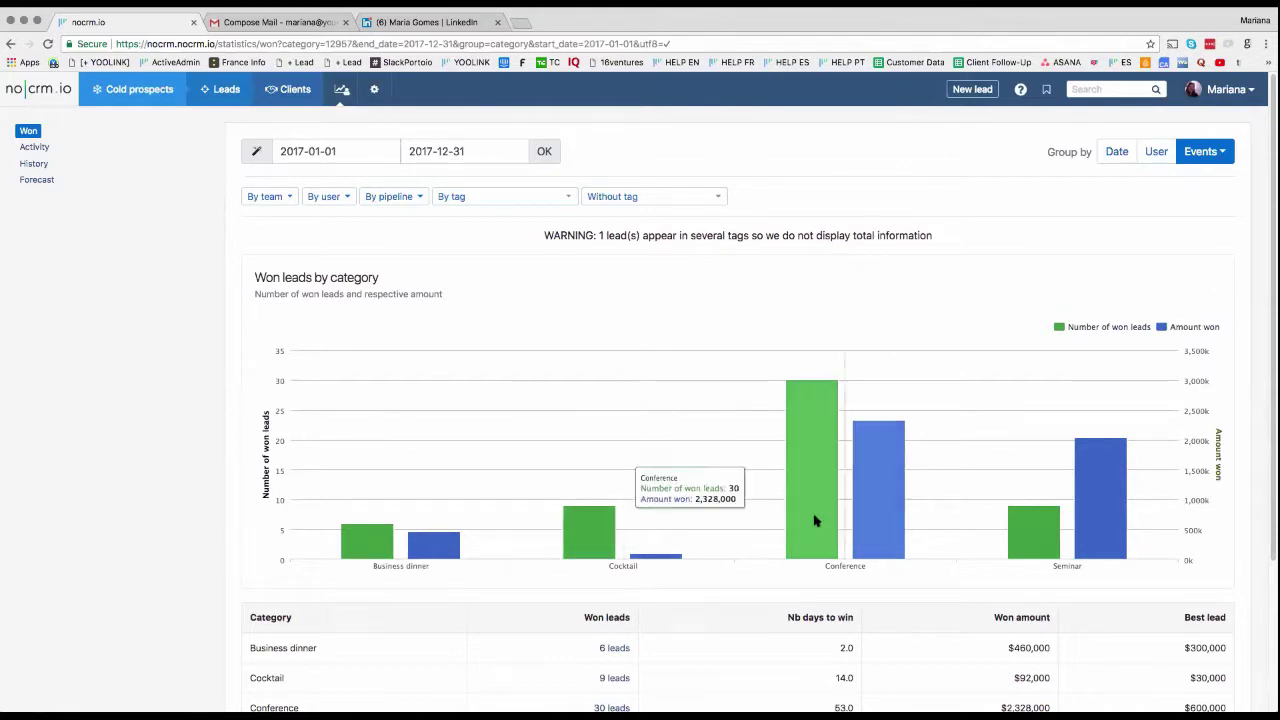
mouse_move(1055, 514)
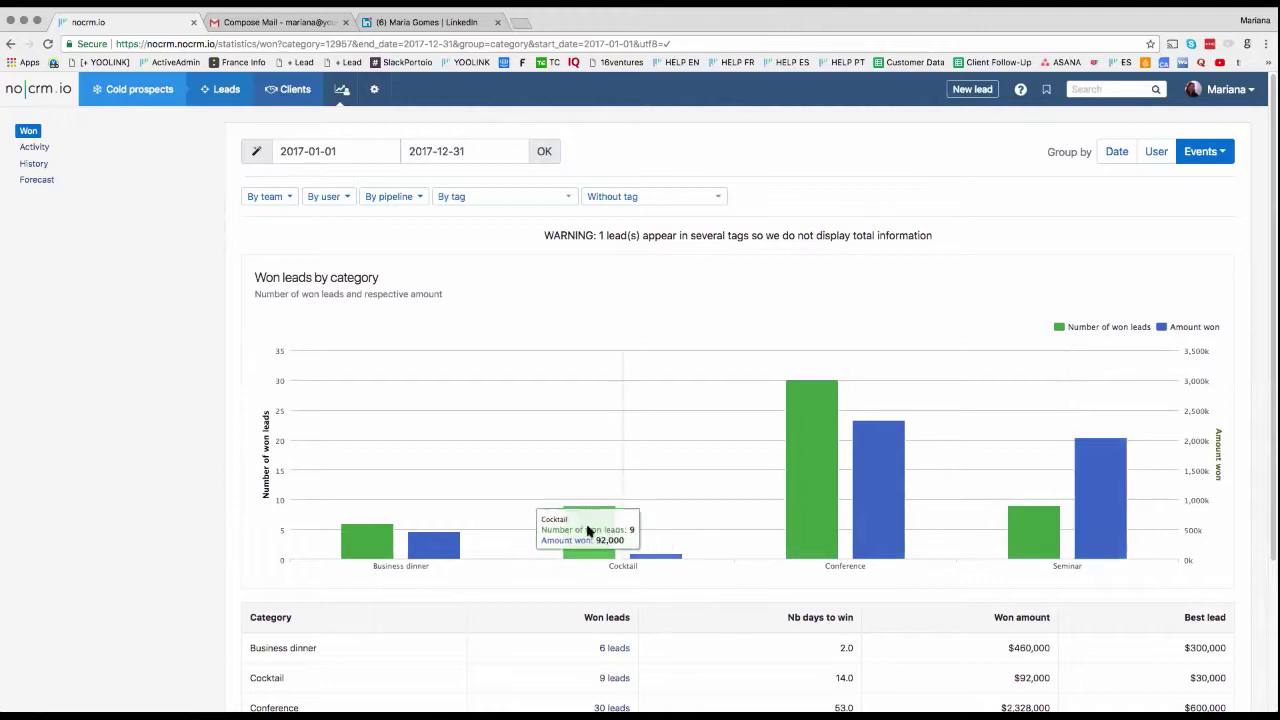
mouse_move(440, 530)
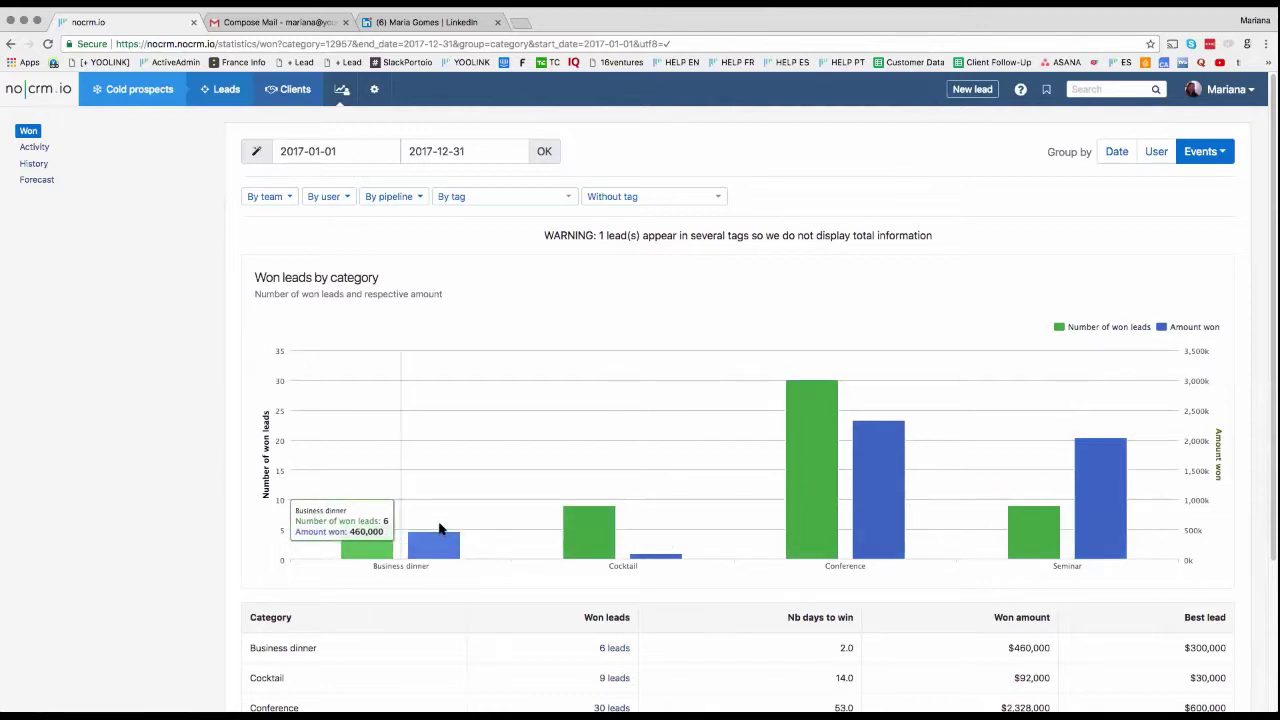
click(1215, 155)
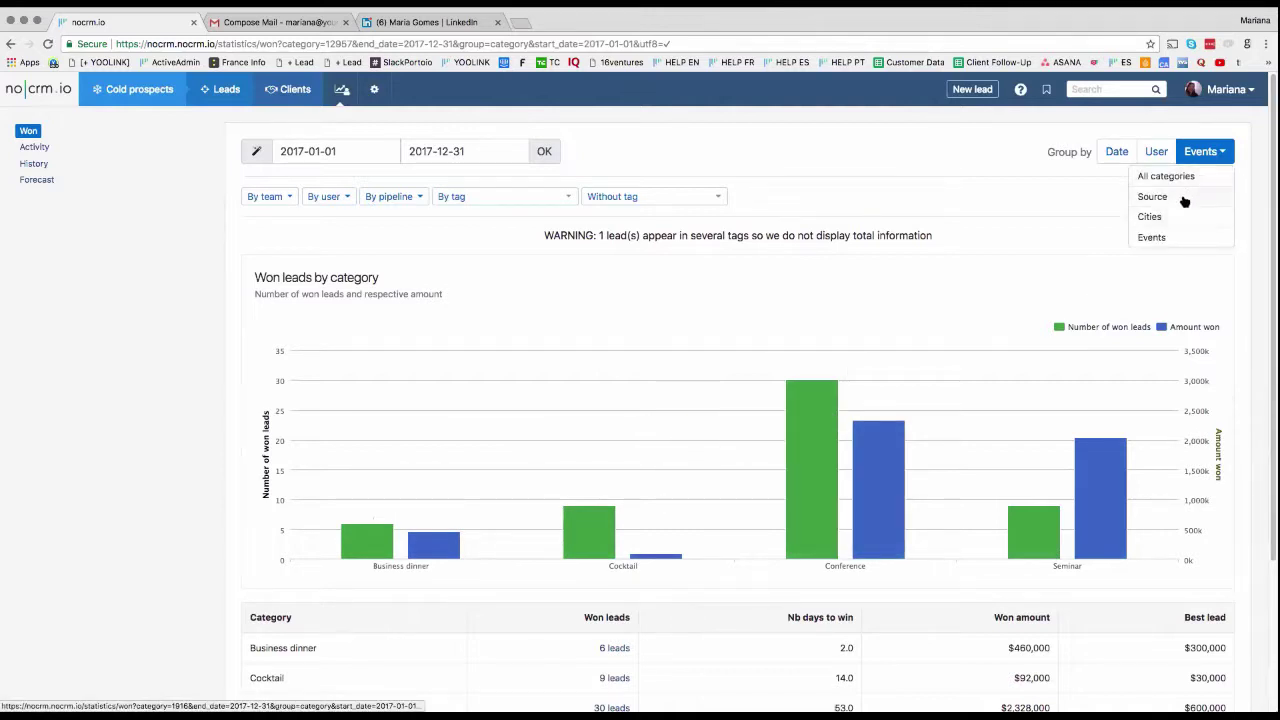
click(1184, 199)
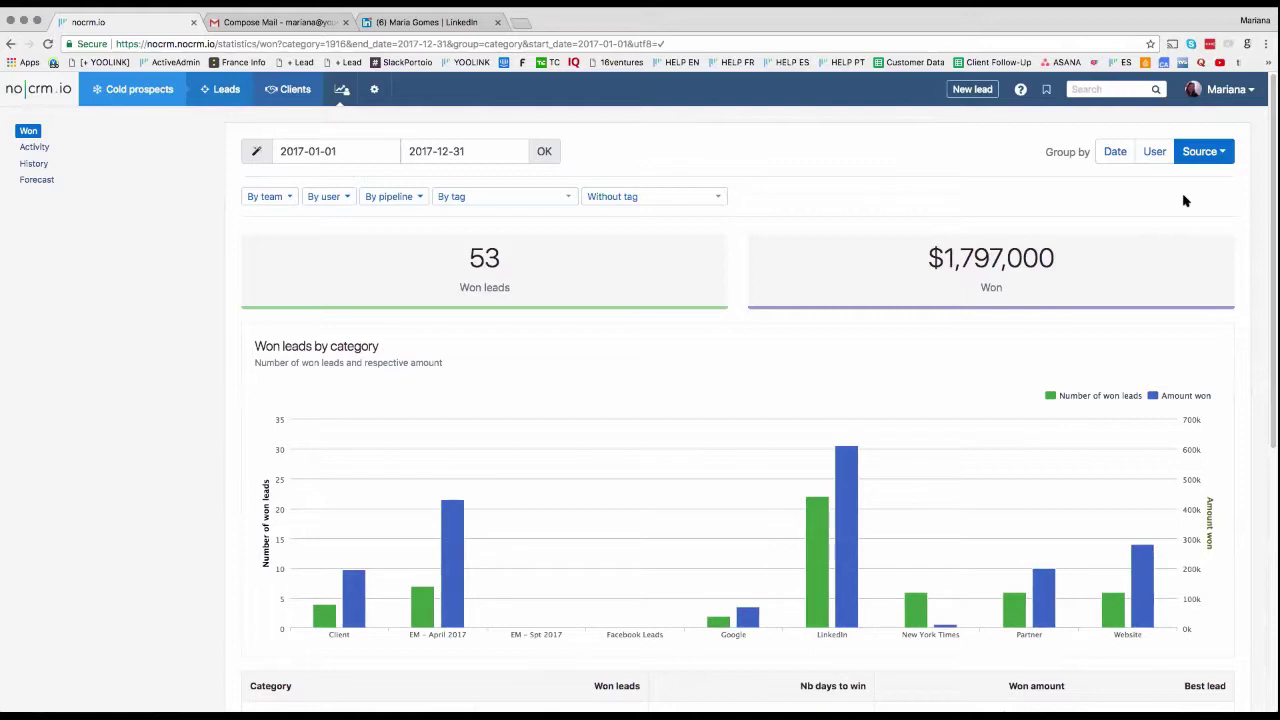
scroll(1163, 189, down, 2)
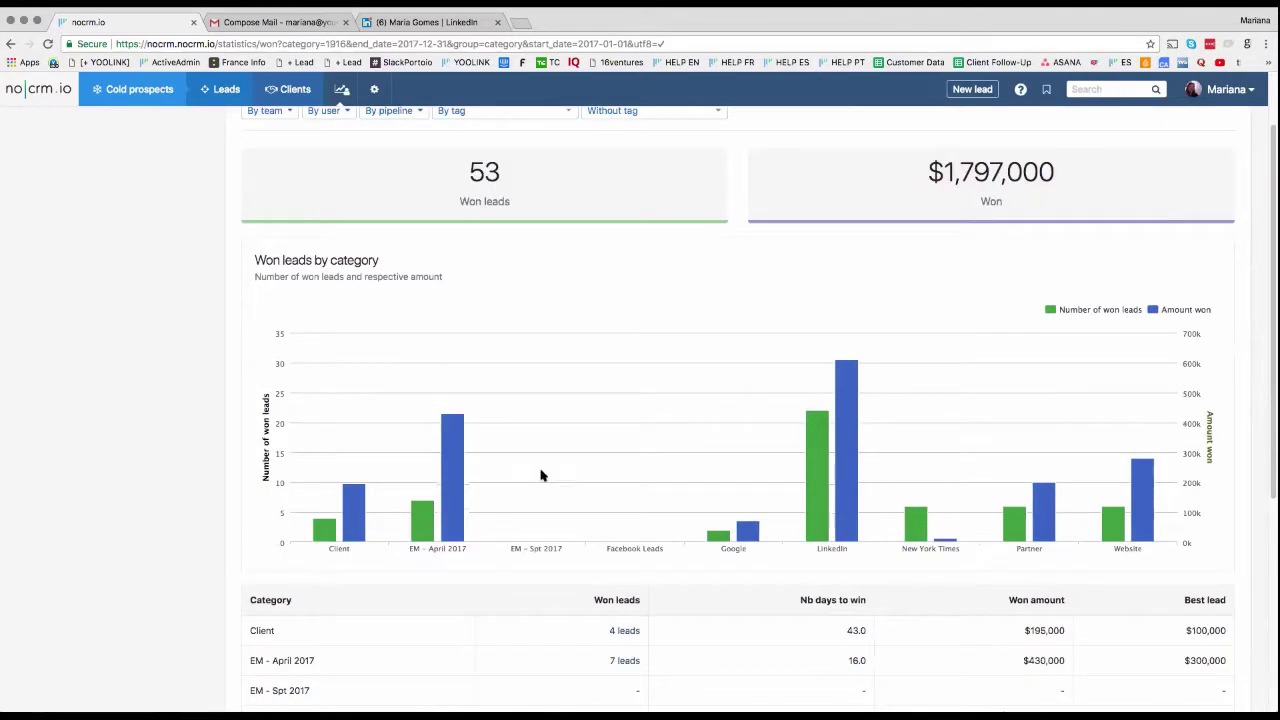
mouse_move(340, 500)
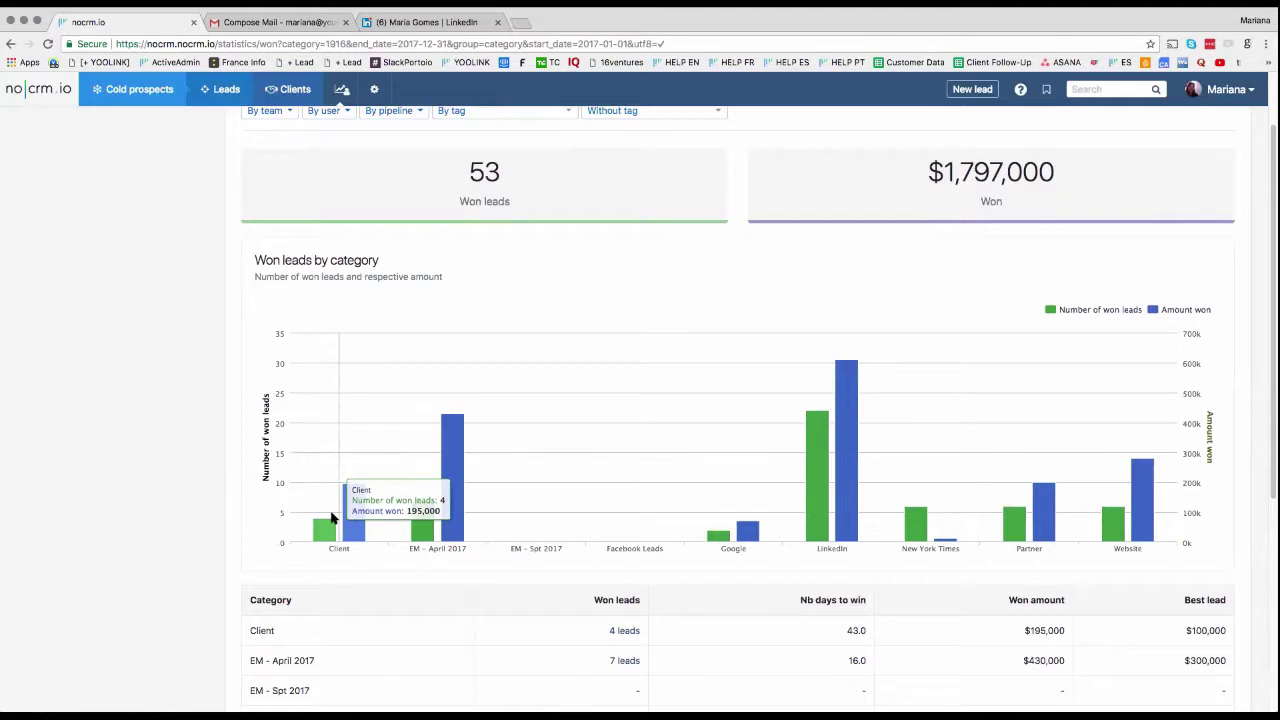
mouse_move(444, 514)
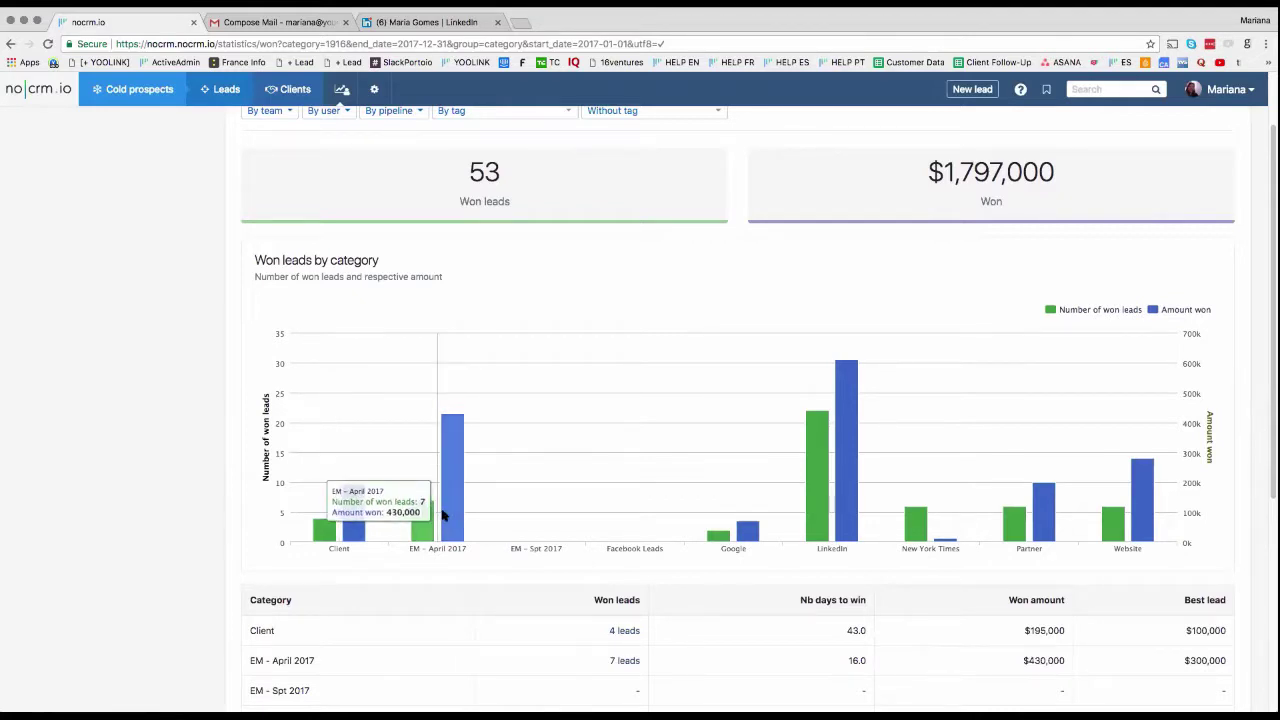
mouse_move(559, 517)
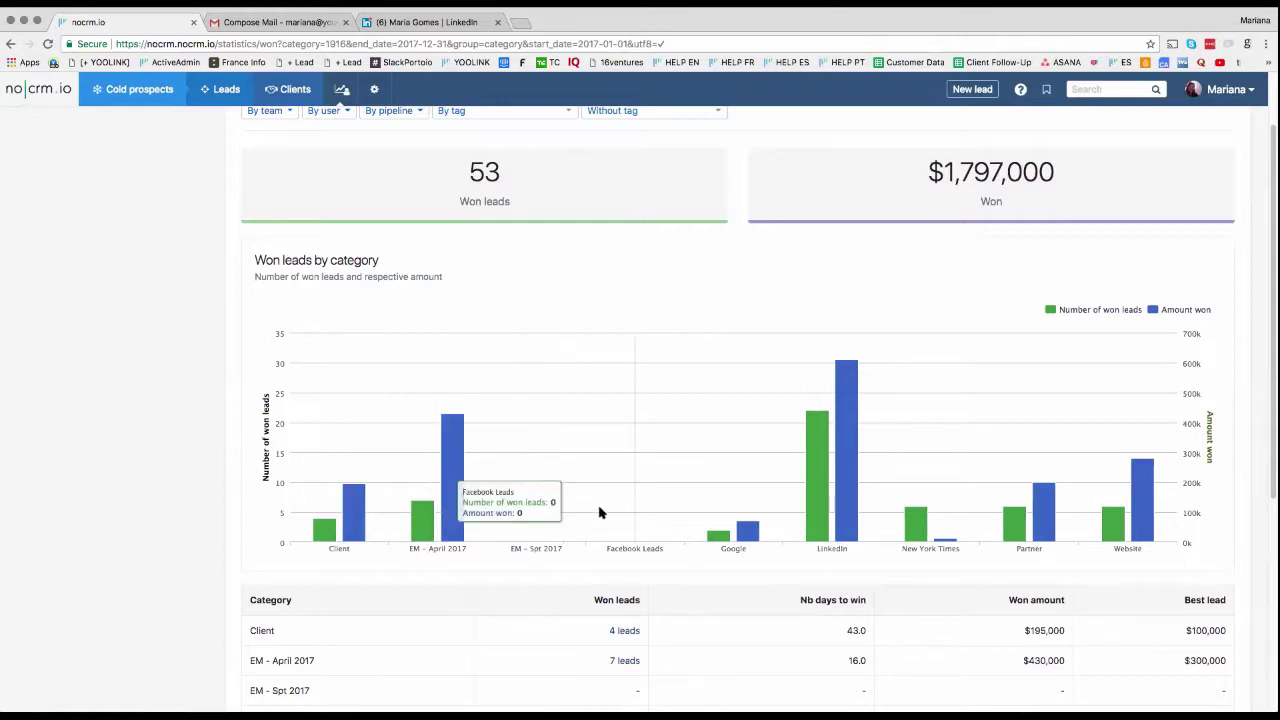
mouse_move(627, 511)
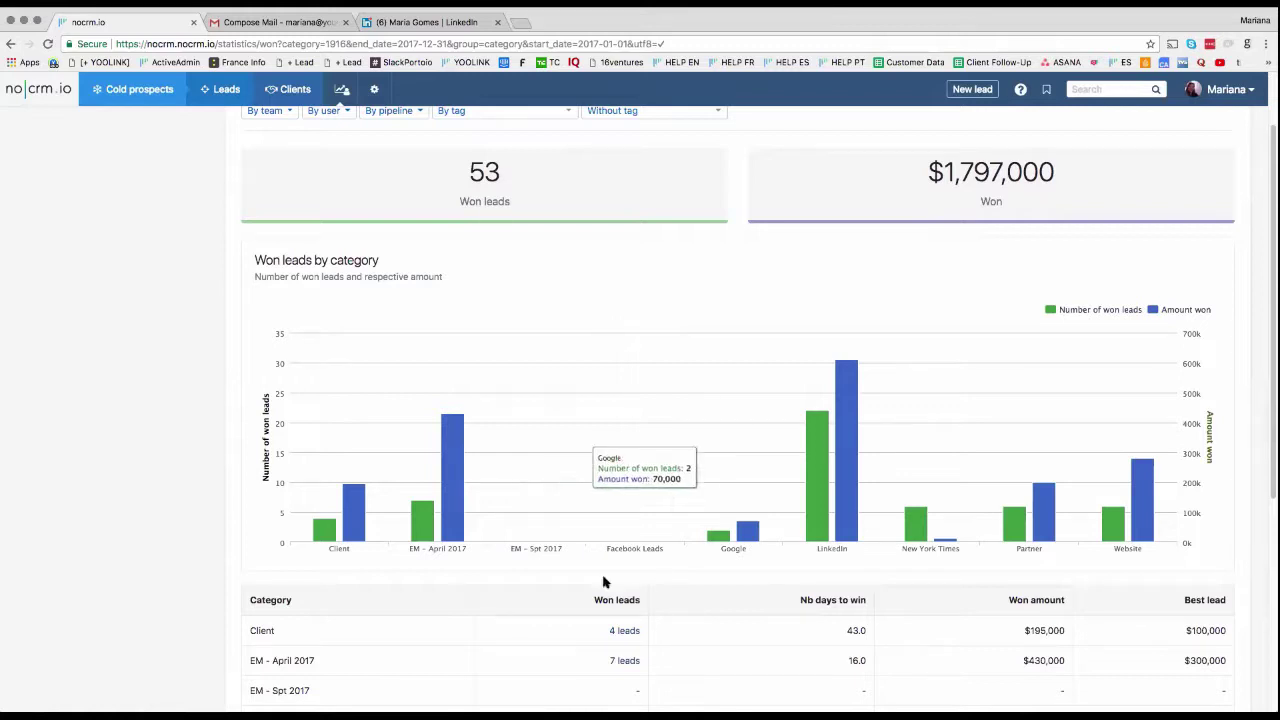
mouse_move(645, 552)
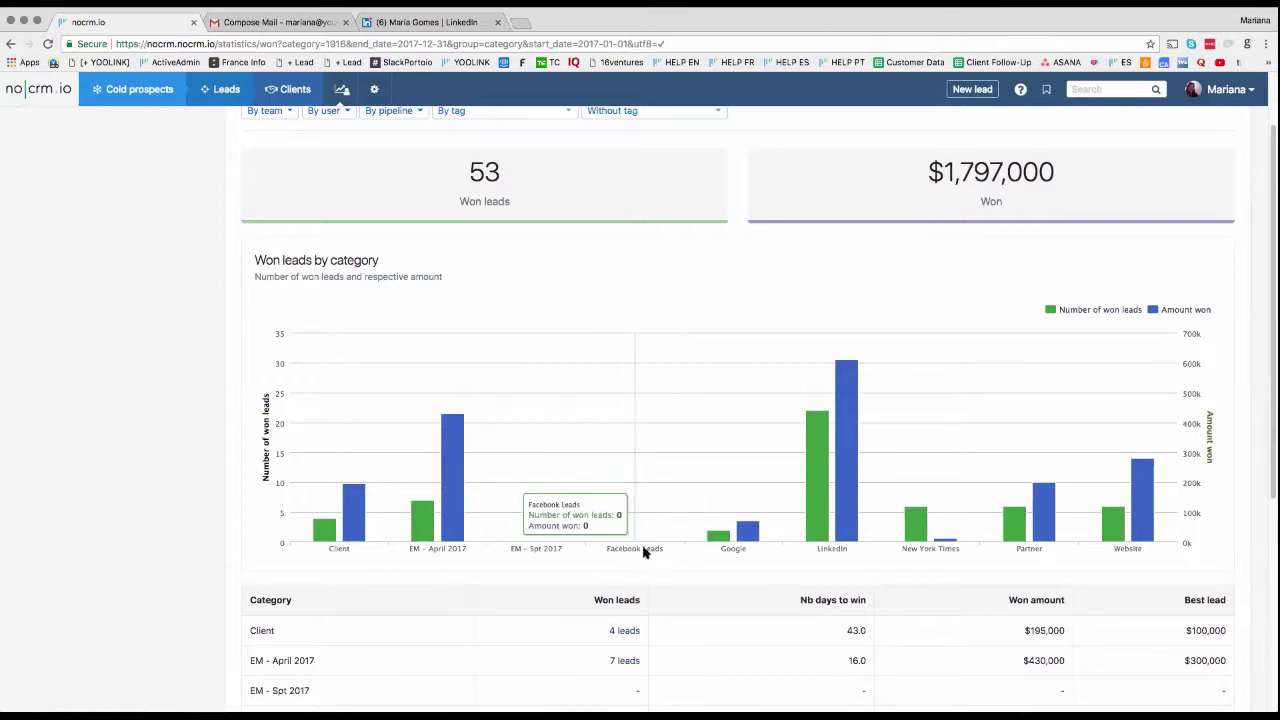
scroll(648, 561, down, 5)
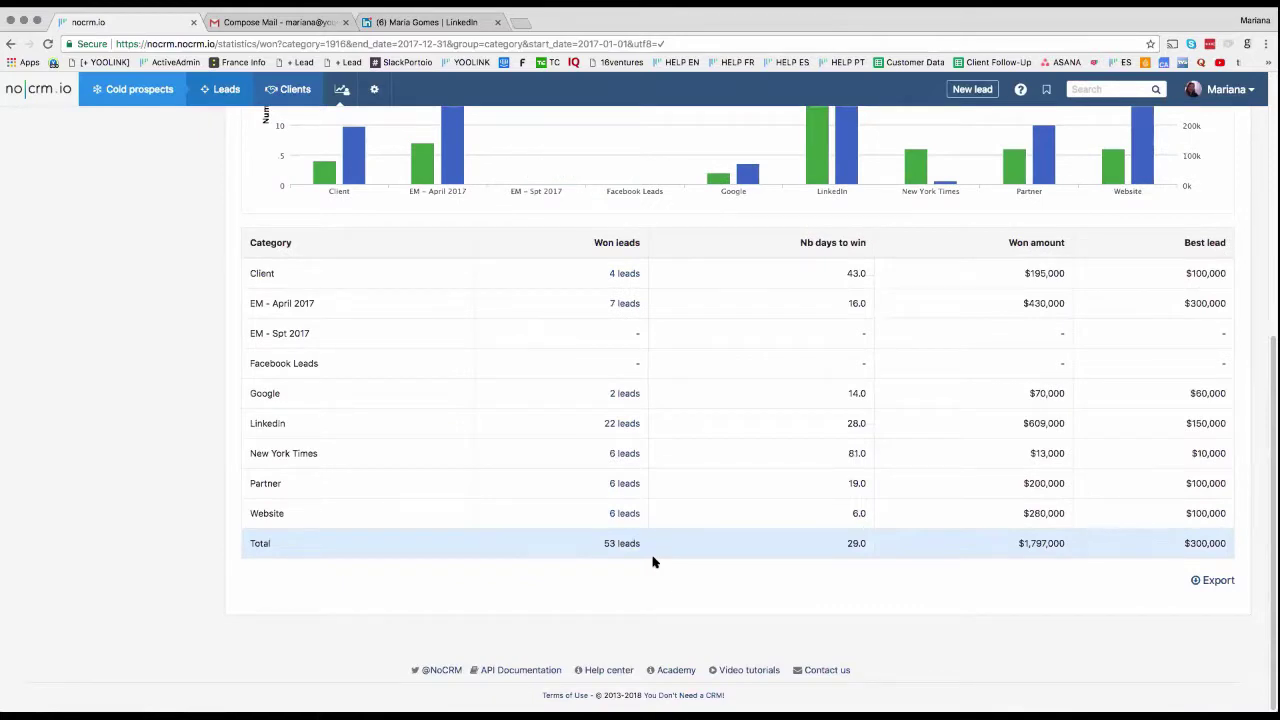
scroll(652, 562, up, 6)
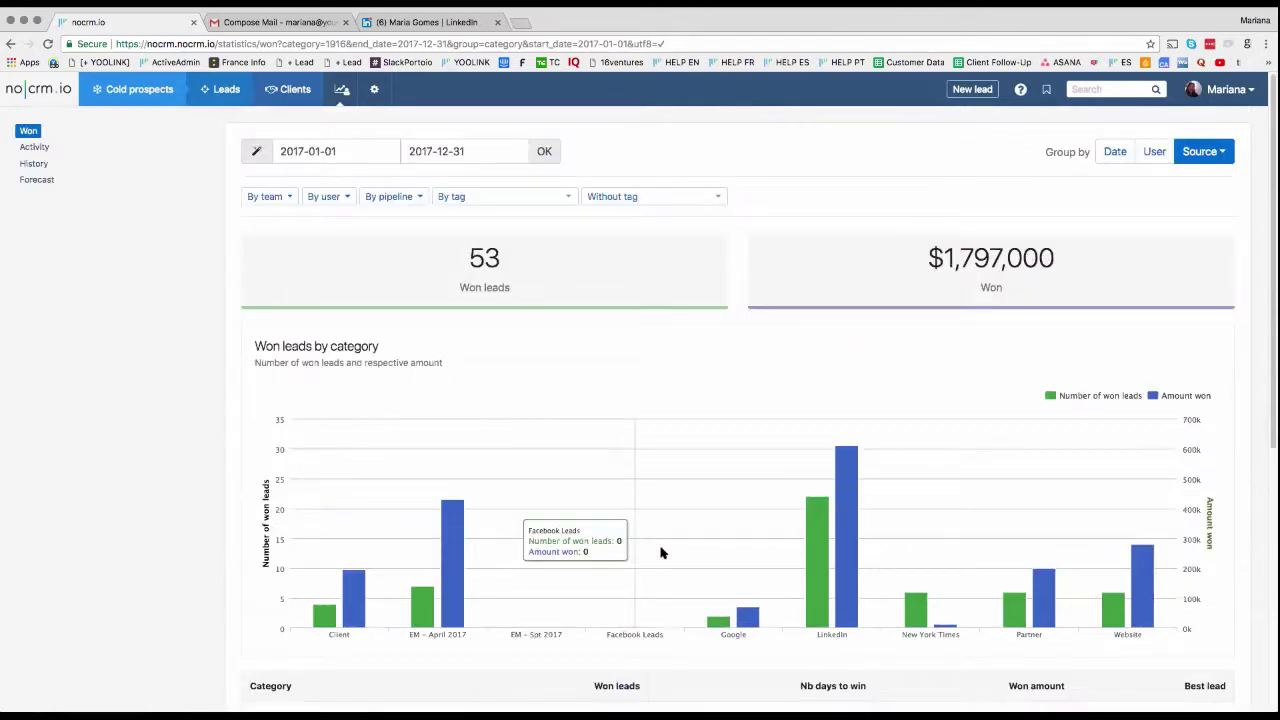
Step: Open the Activity report and review its 128 activities and 2017 month-by-month table
click(34, 148)
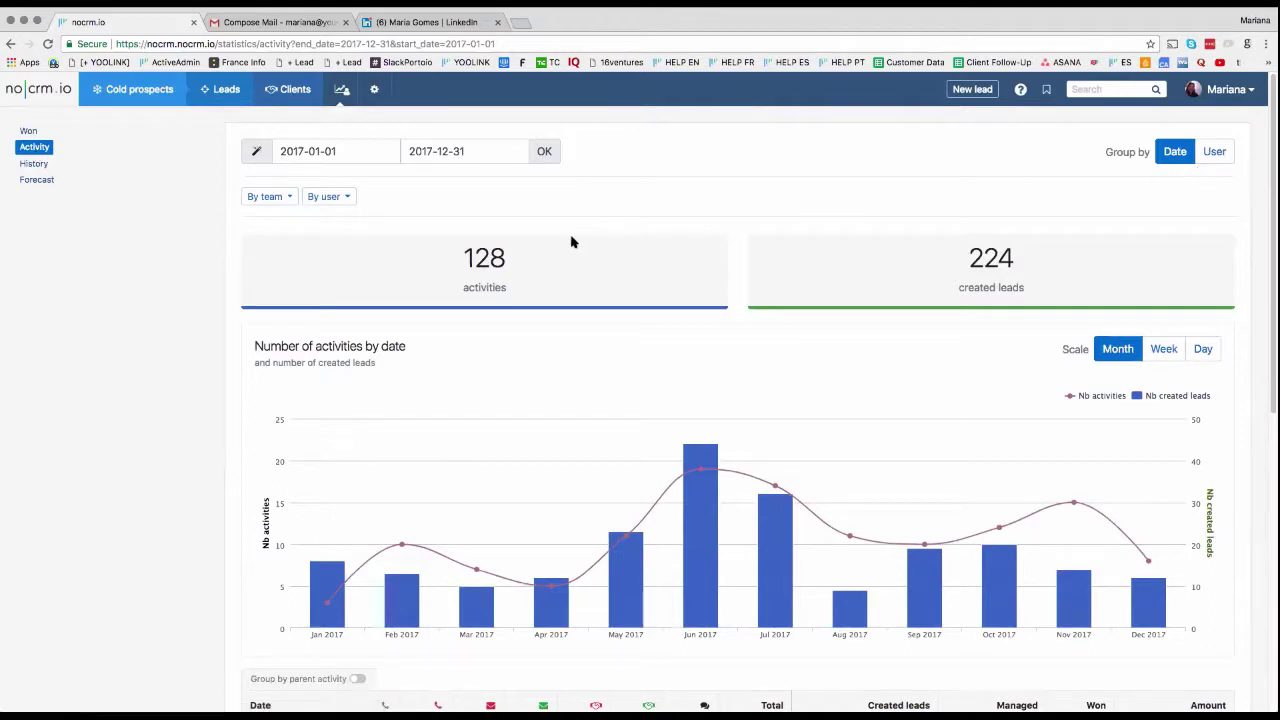
click(288, 151)
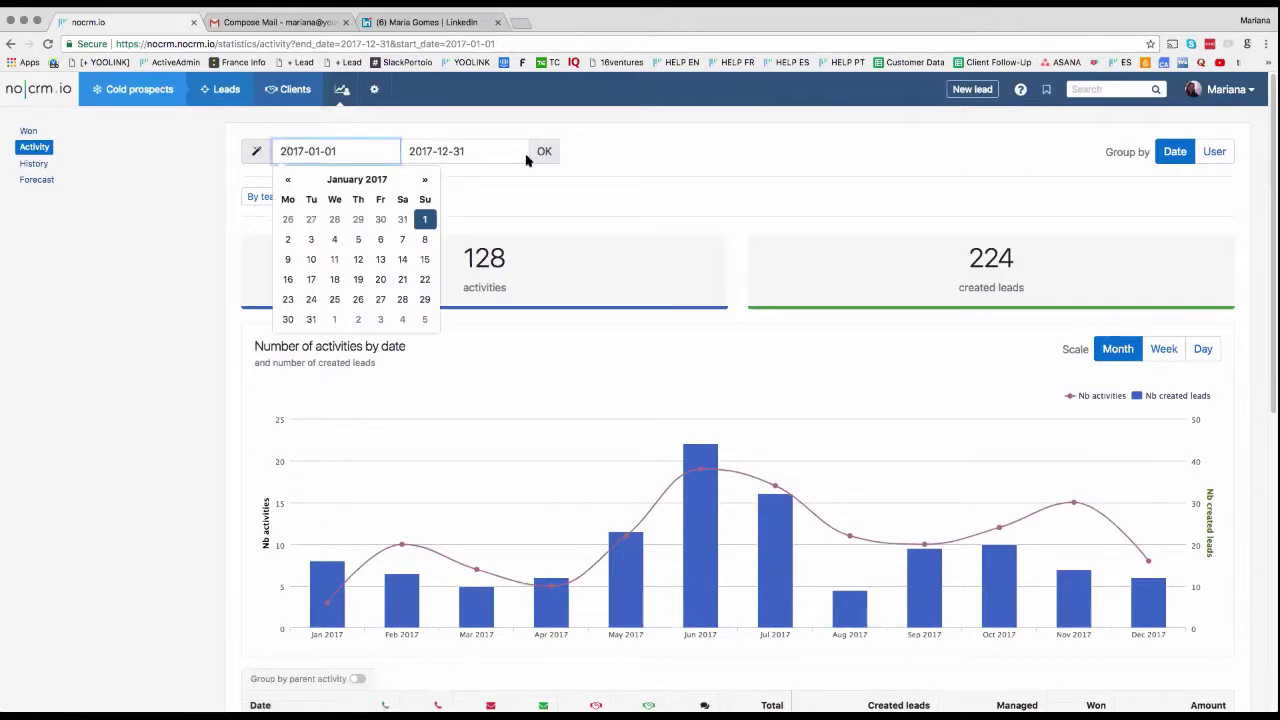
click(624, 208)
drag(455, 246, 566, 243)
click(596, 208)
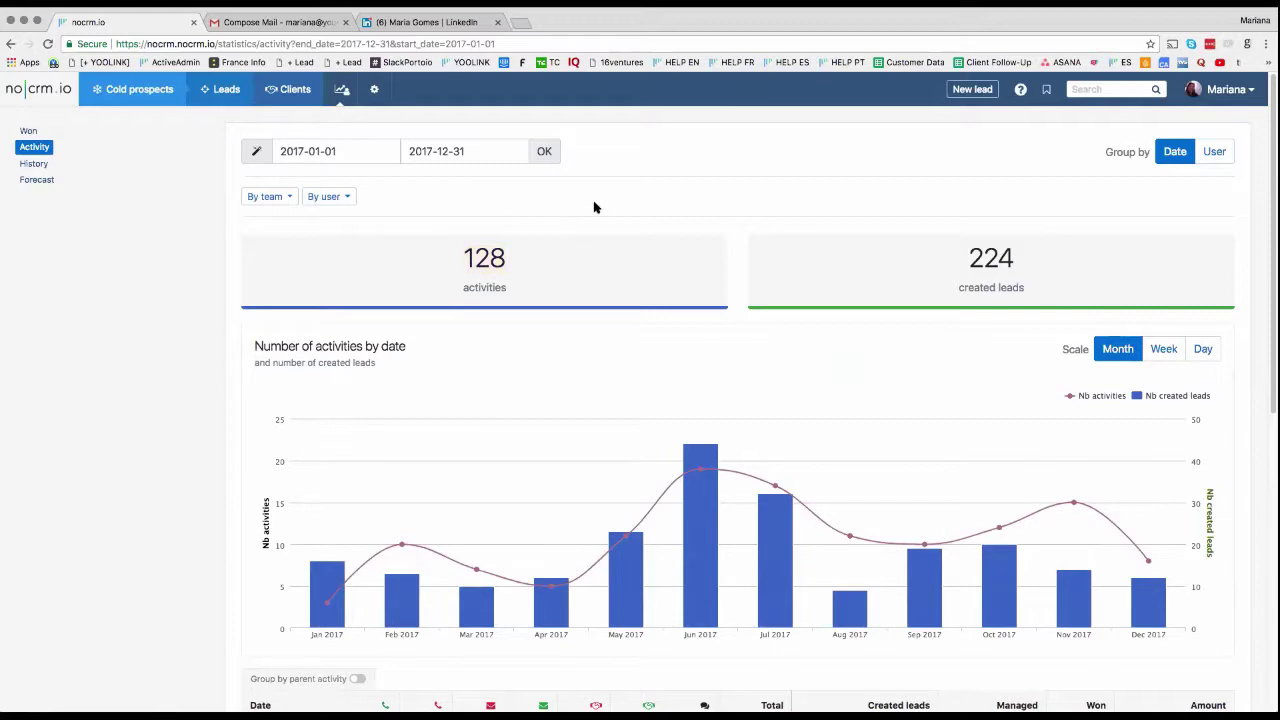
scroll(700, 245, down, 5)
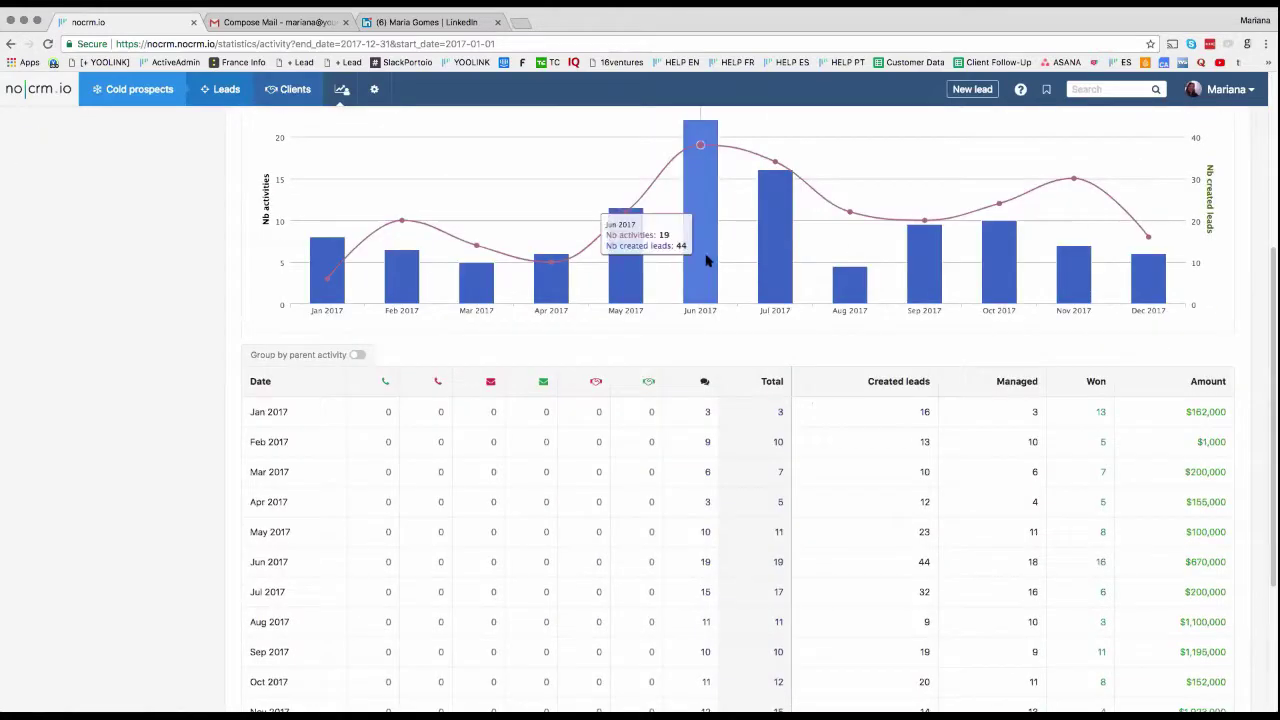
scroll(727, 314, down, 3)
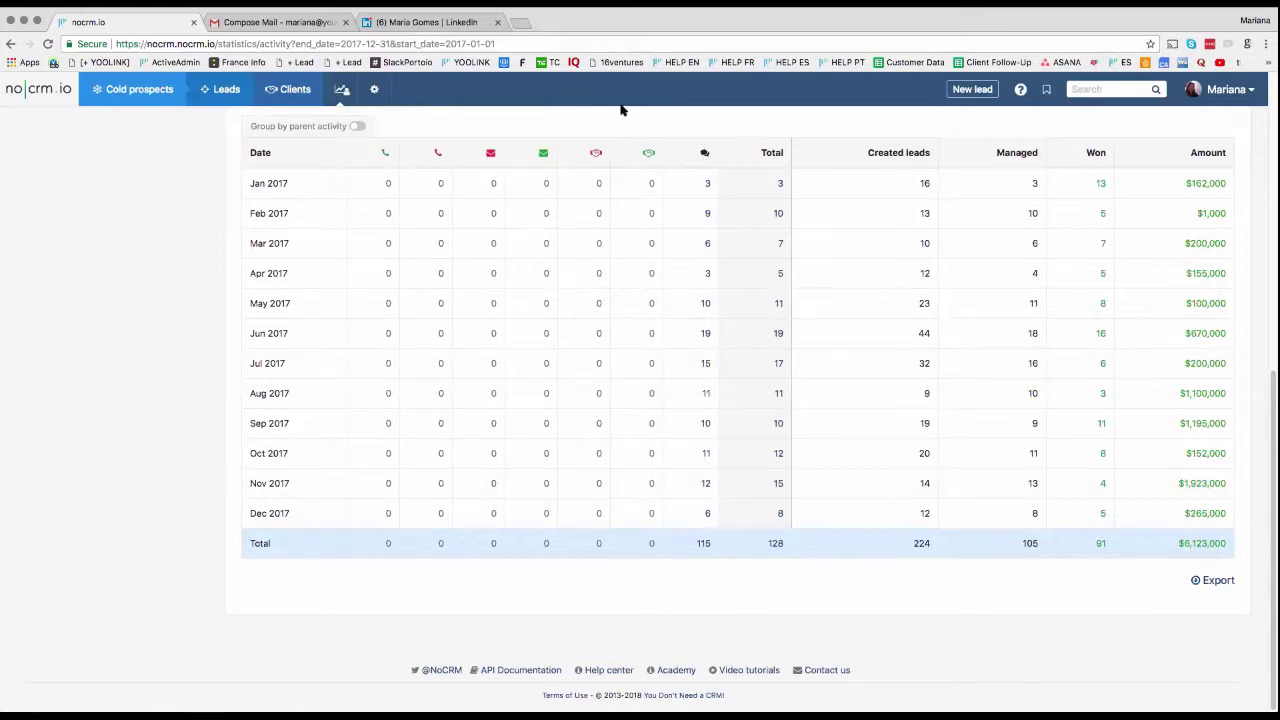
scroll(486, 491, up, 8)
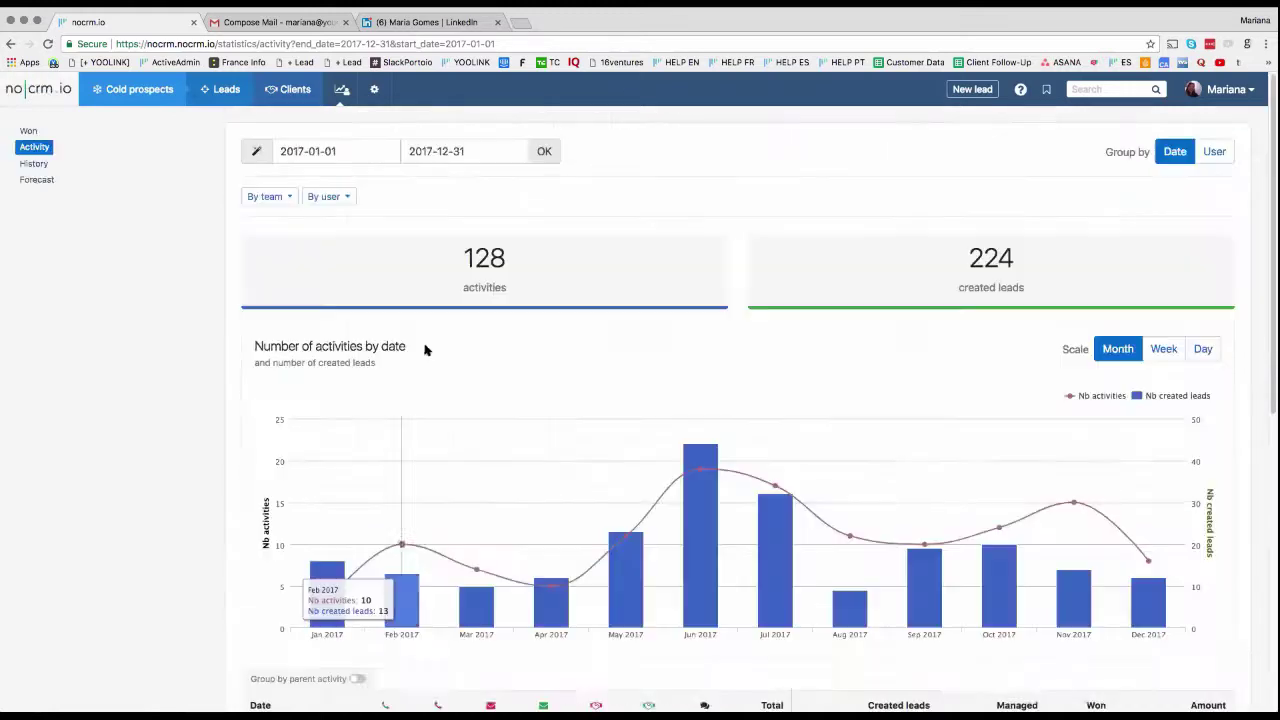
click(256, 152)
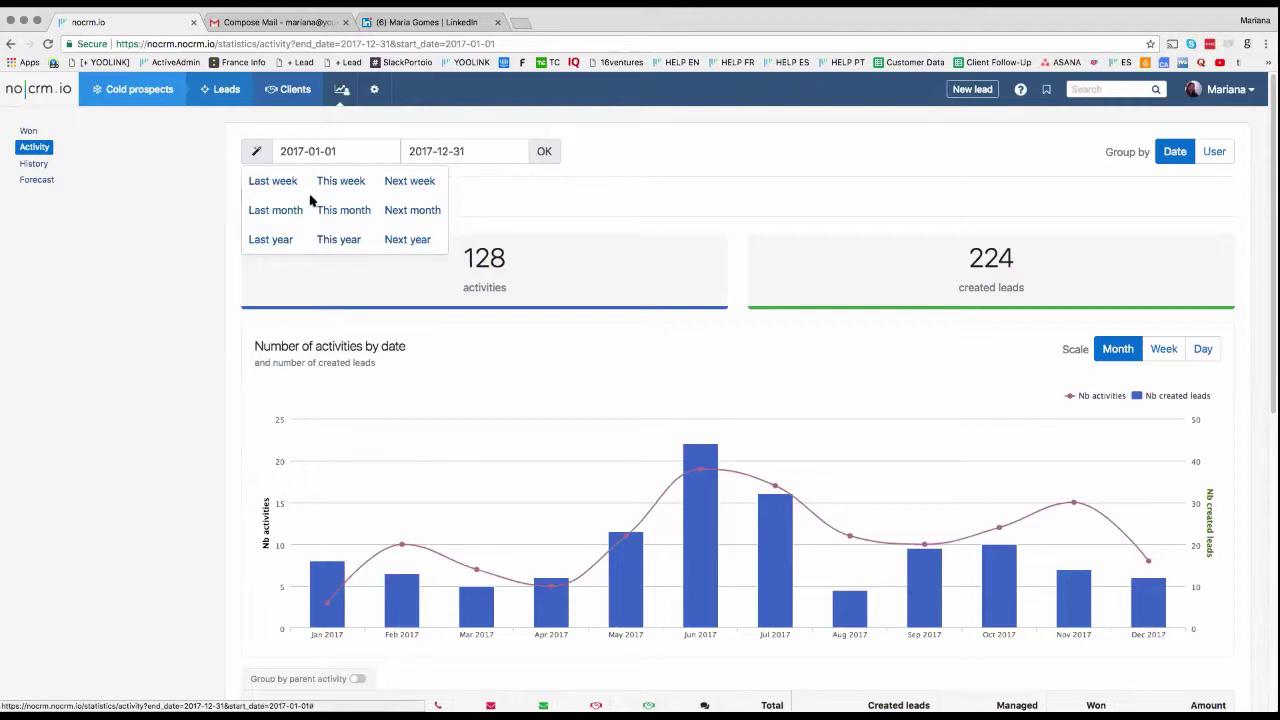
Step: Apply the This month preset to limit the Activity report to January 2018
click(278, 210)
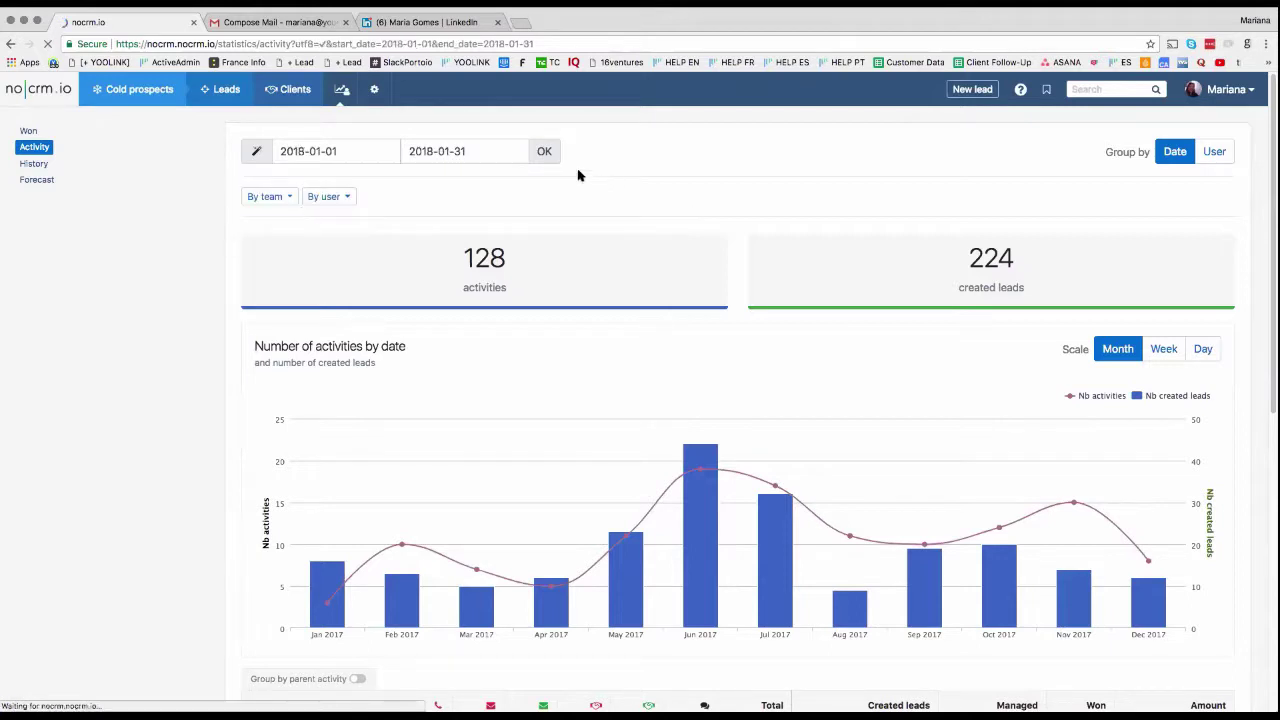
click(551, 158)
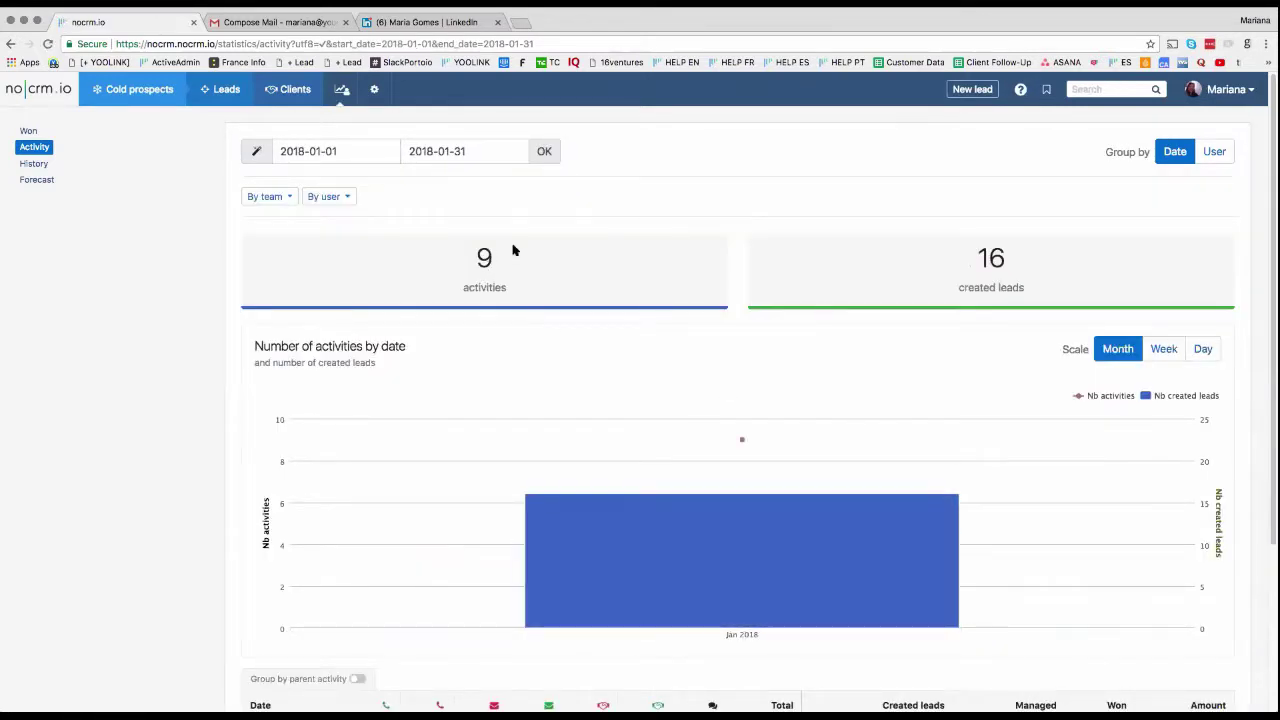
scroll(715, 329, down, 5)
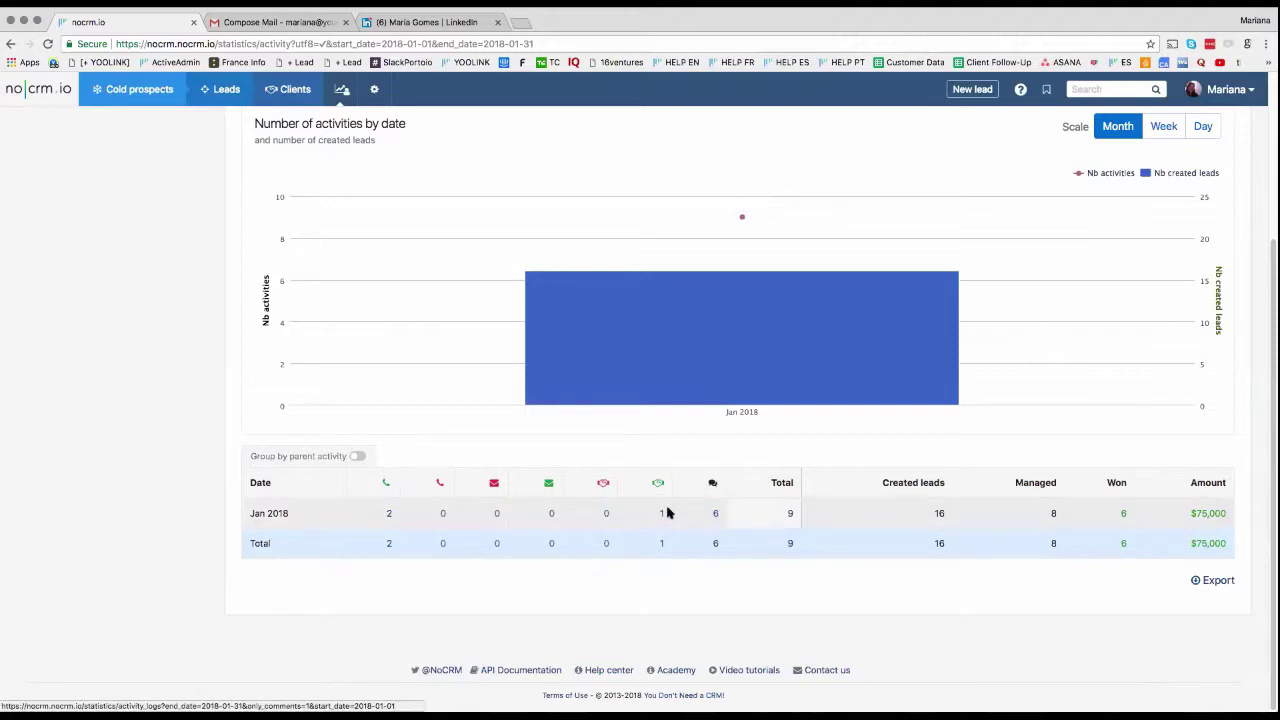
Step: Toggle Group by parent activity on and off, then open the History report
click(358, 457)
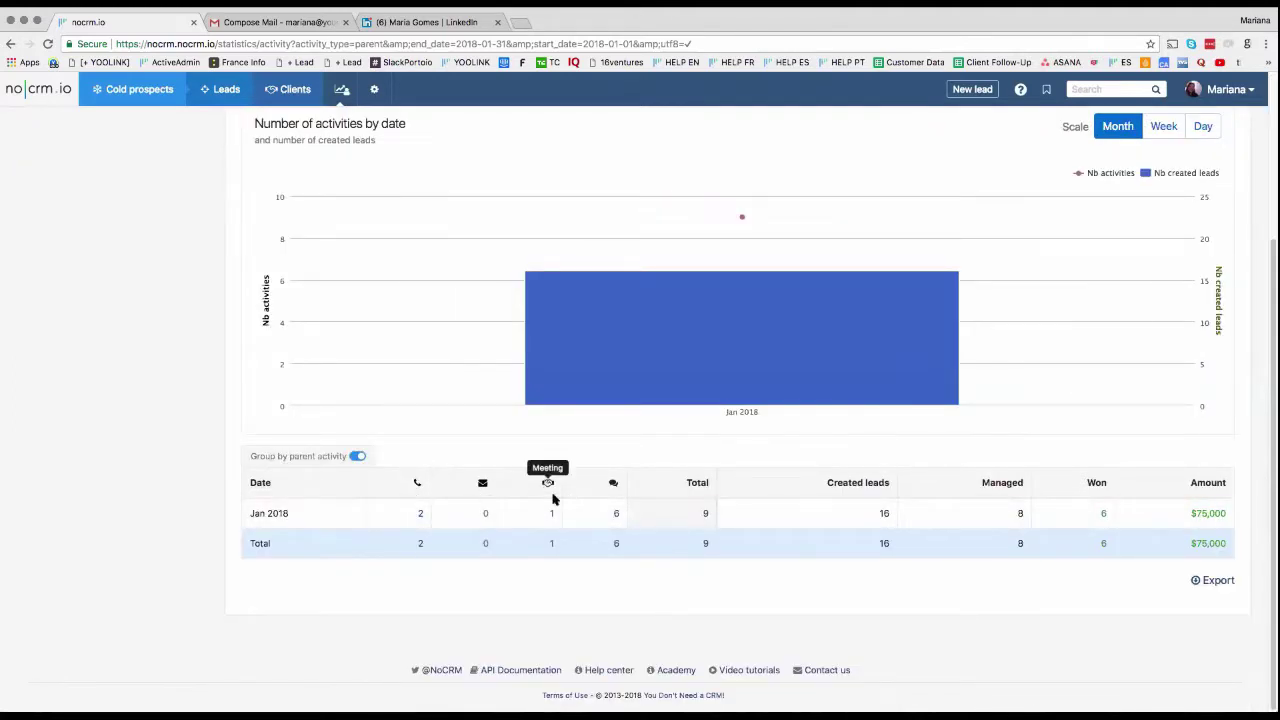
click(351, 456)
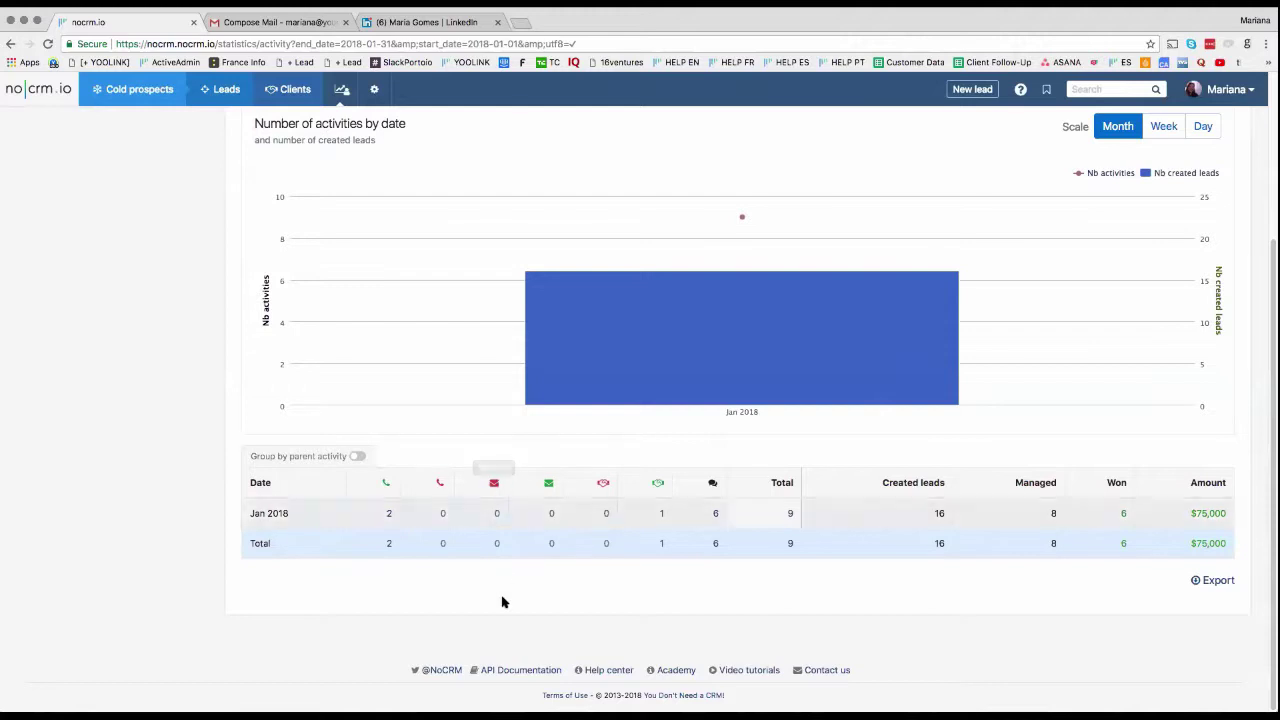
scroll(1016, 526, up, 3)
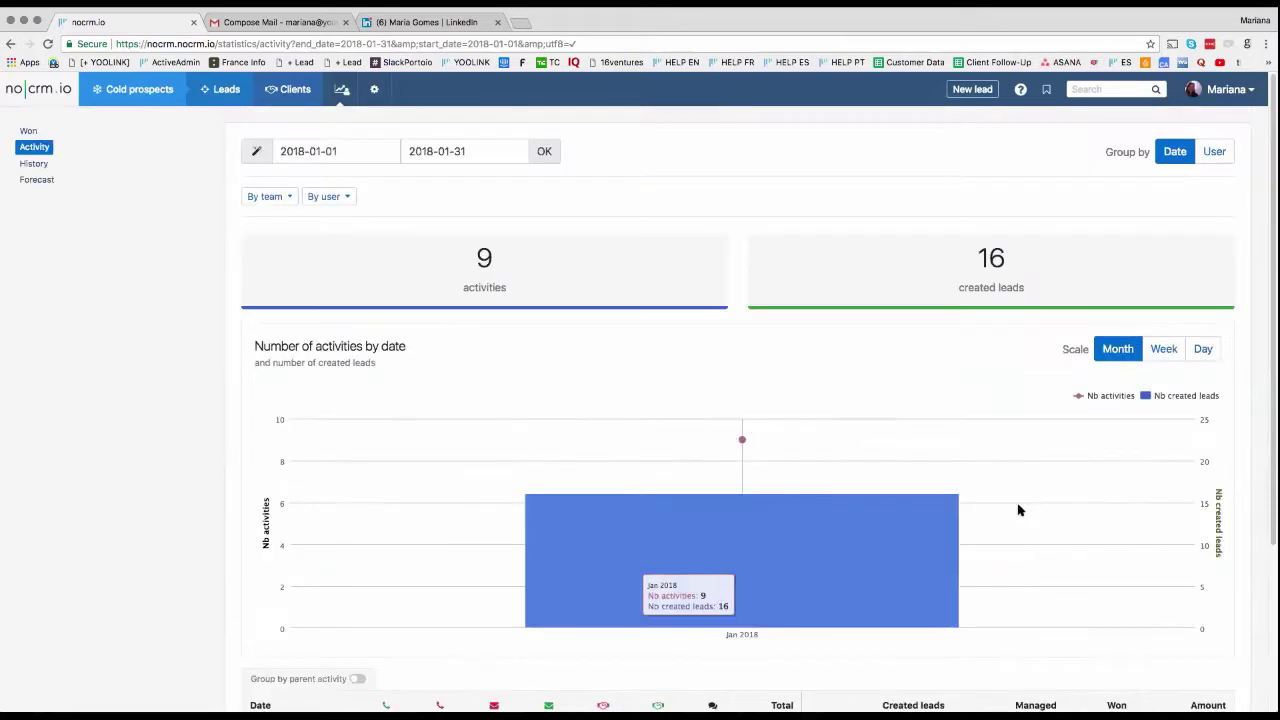
click(21, 167)
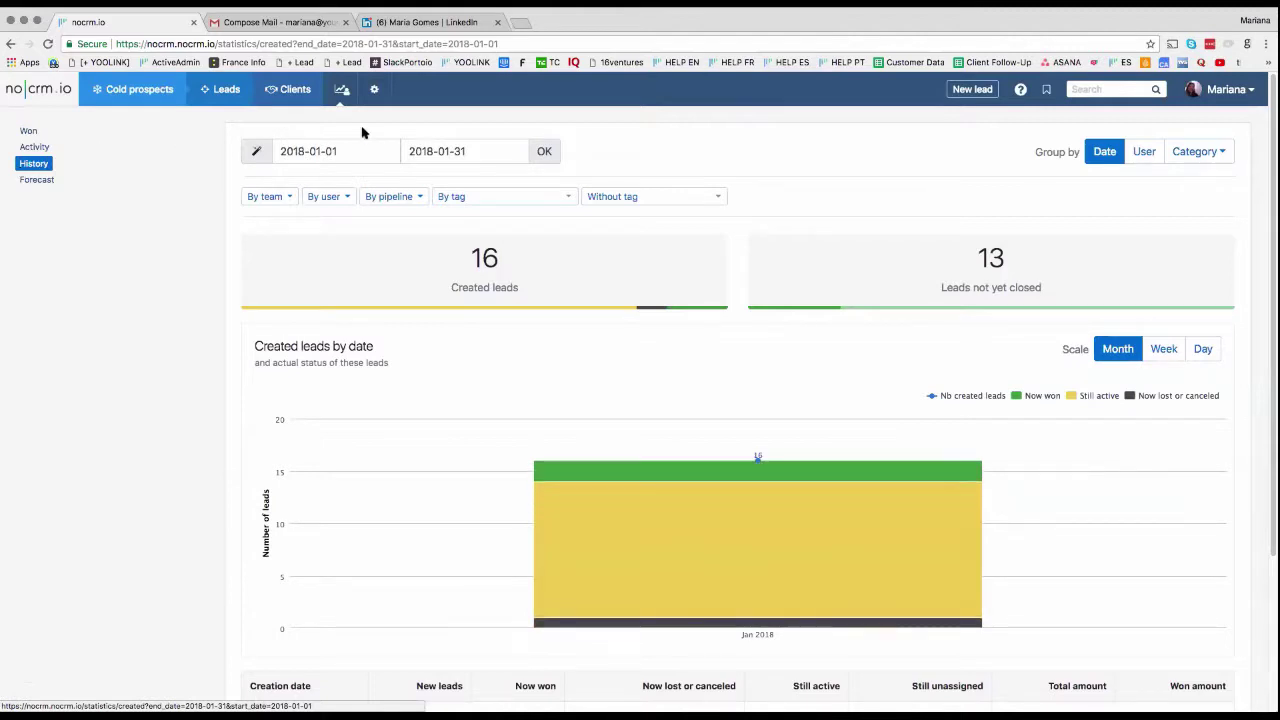
Step: Set the History report to last year (2017) and open June 2017's still-active leads in a new tab
click(256, 151)
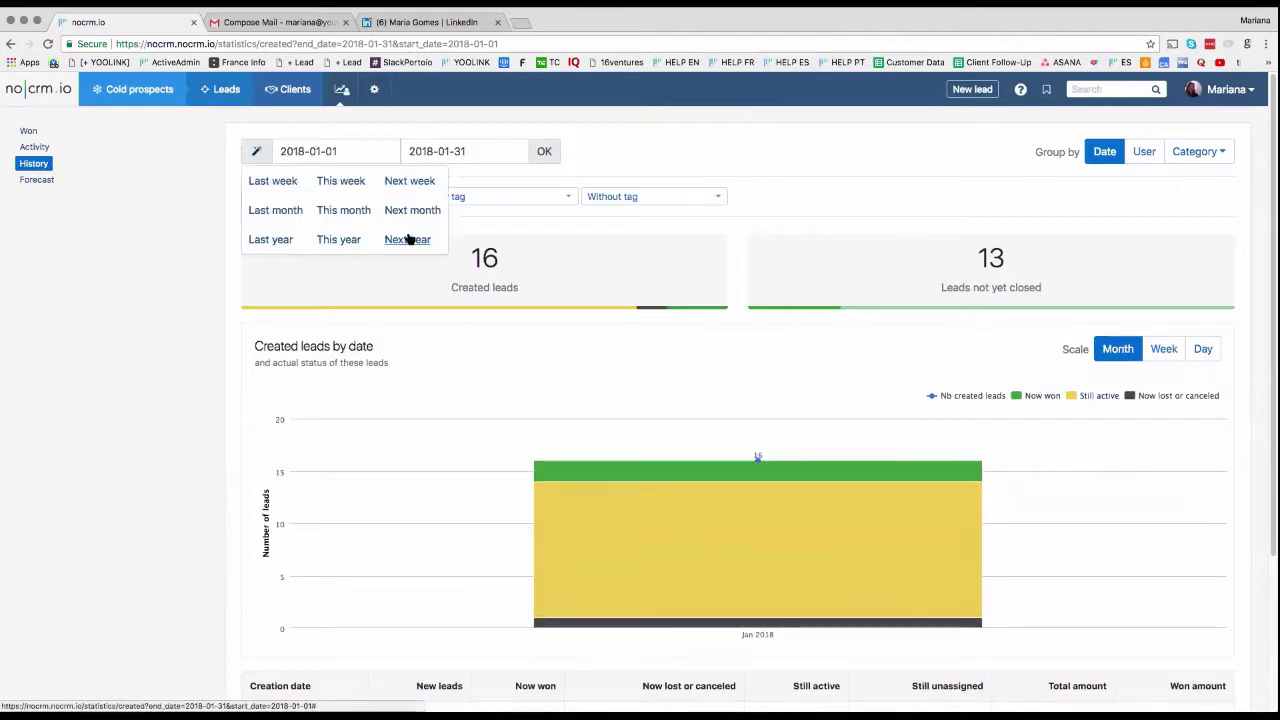
click(272, 239)
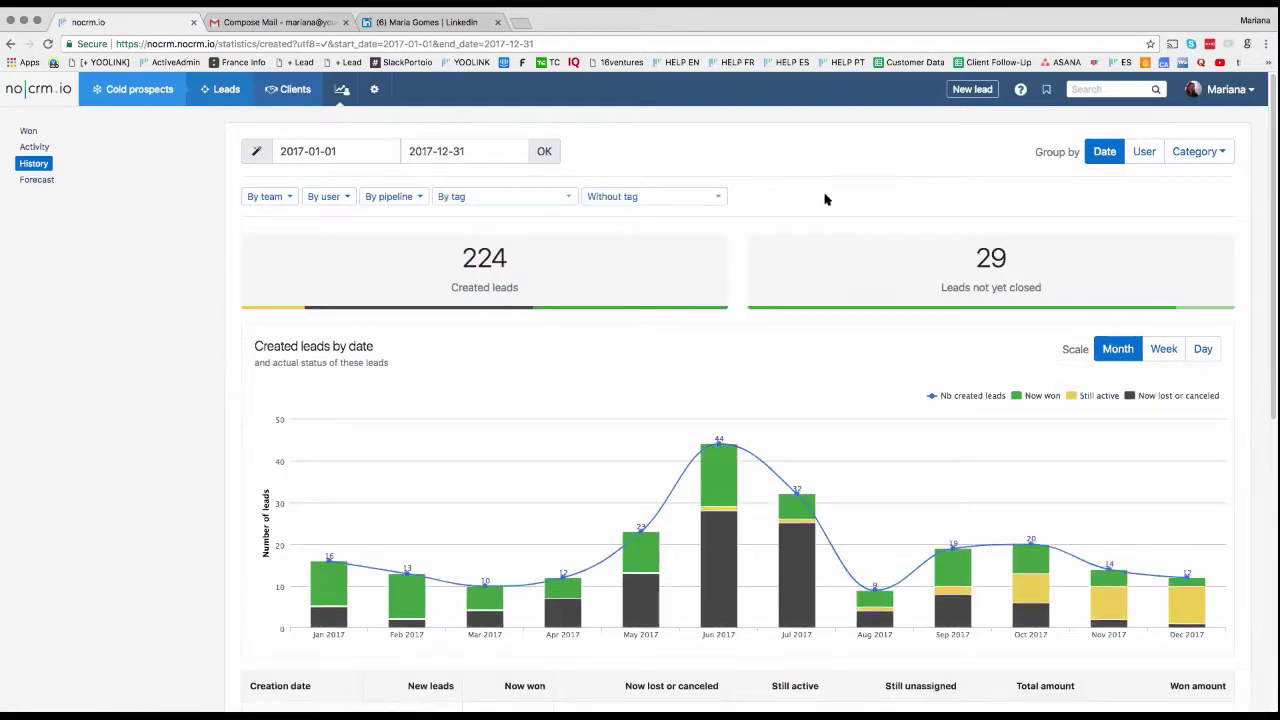
scroll(825, 199, down, 5)
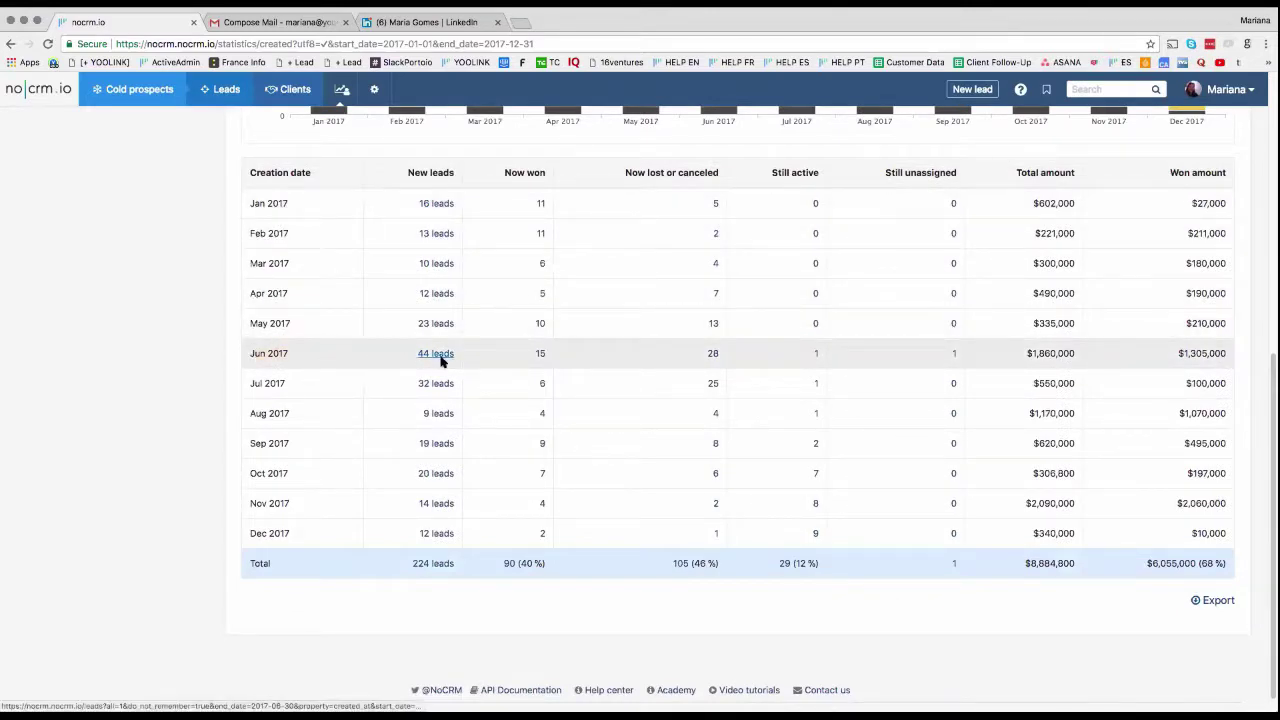
click(816, 356)
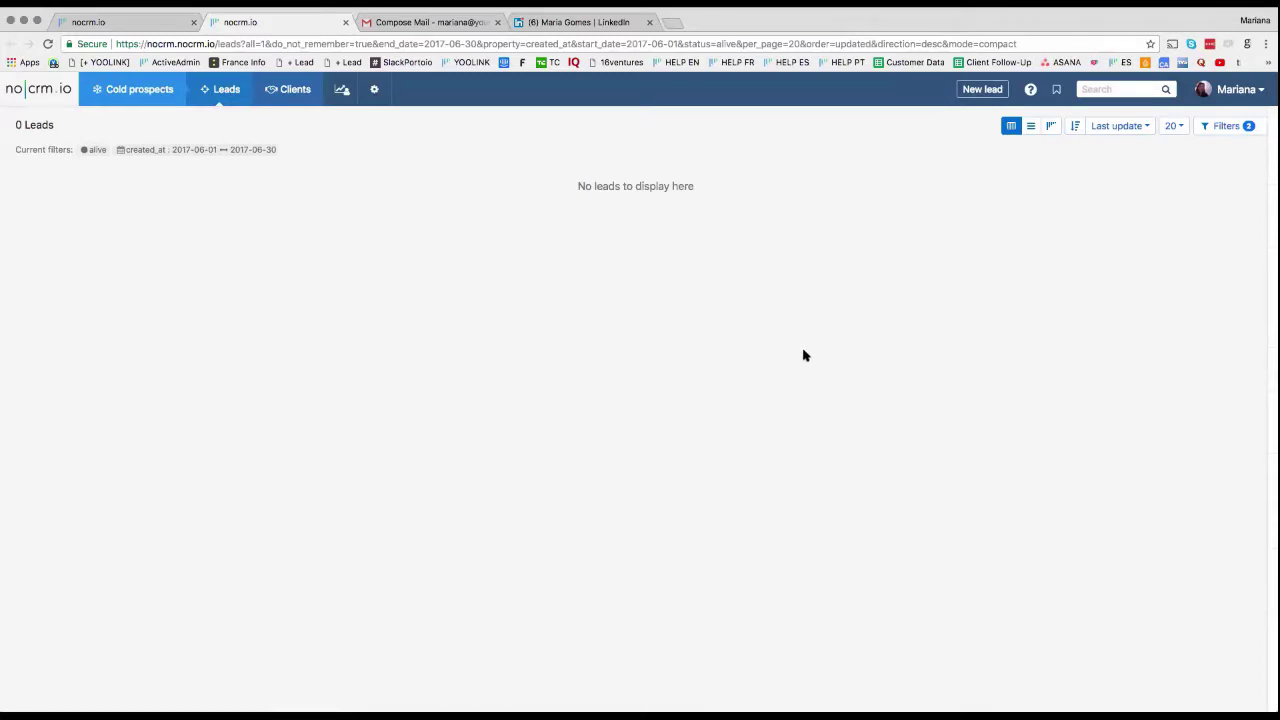
click(114, 24)
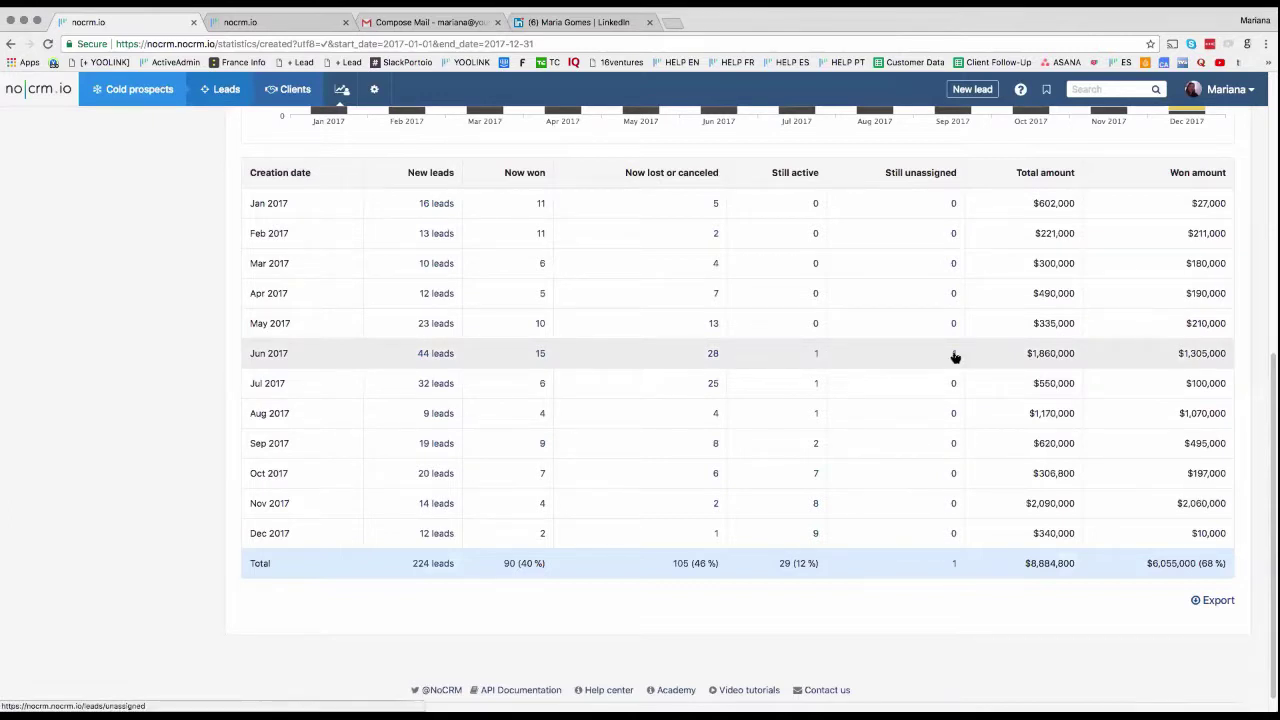
Step: Open July 2017's still-active lead and change the Soo Entertainment lead's status to Cancelled
click(816, 386)
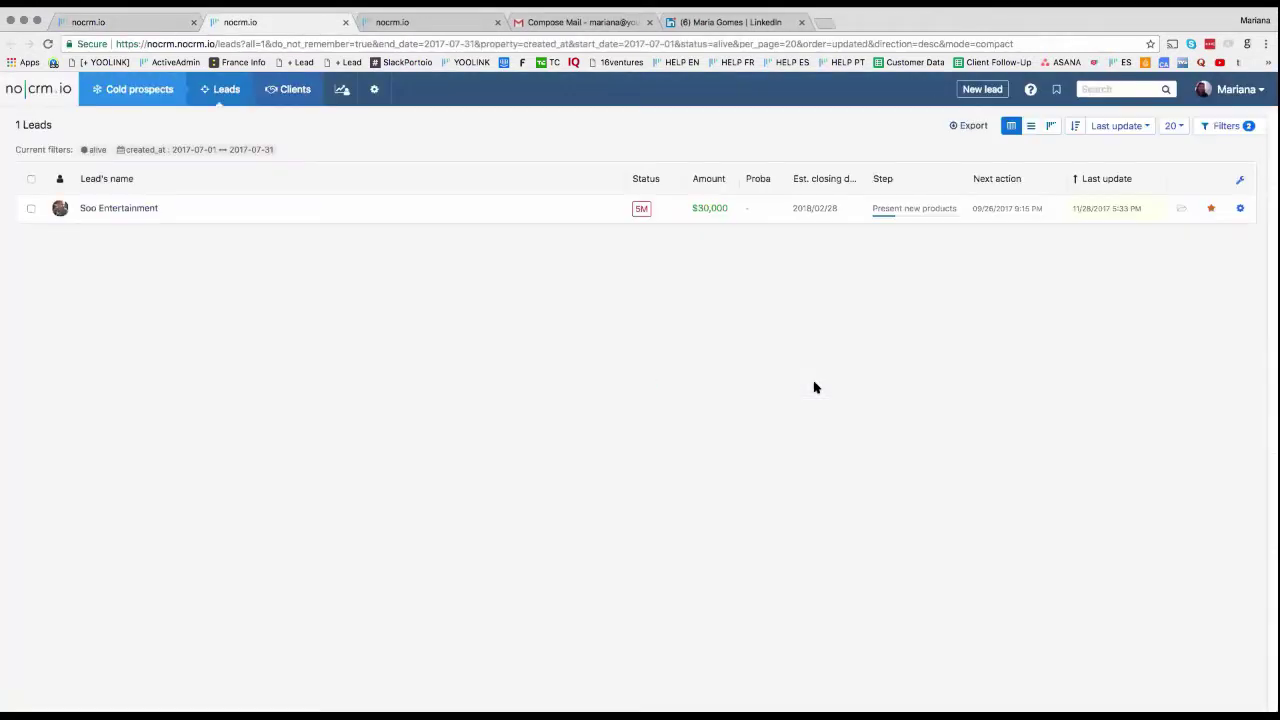
click(642, 210)
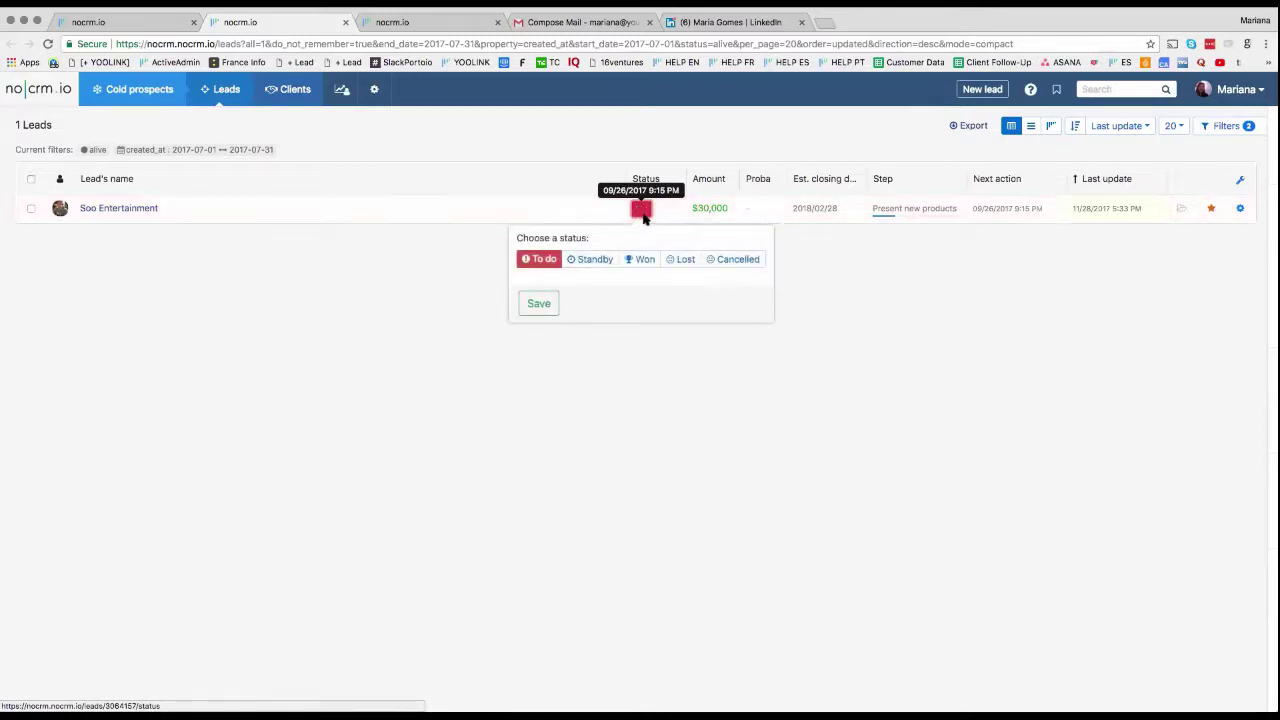
click(736, 259)
click(540, 372)
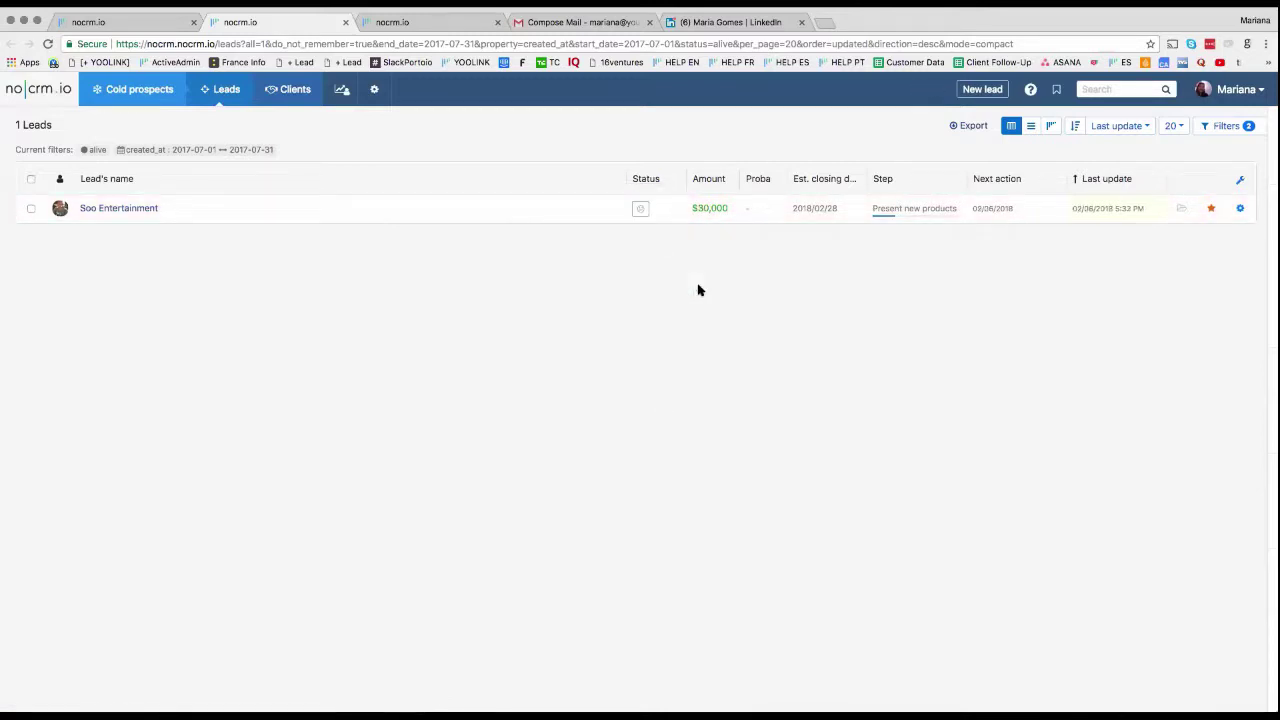
Step: Filter the leads list to cancelled leads owned by all users
mouse_move(220, 93)
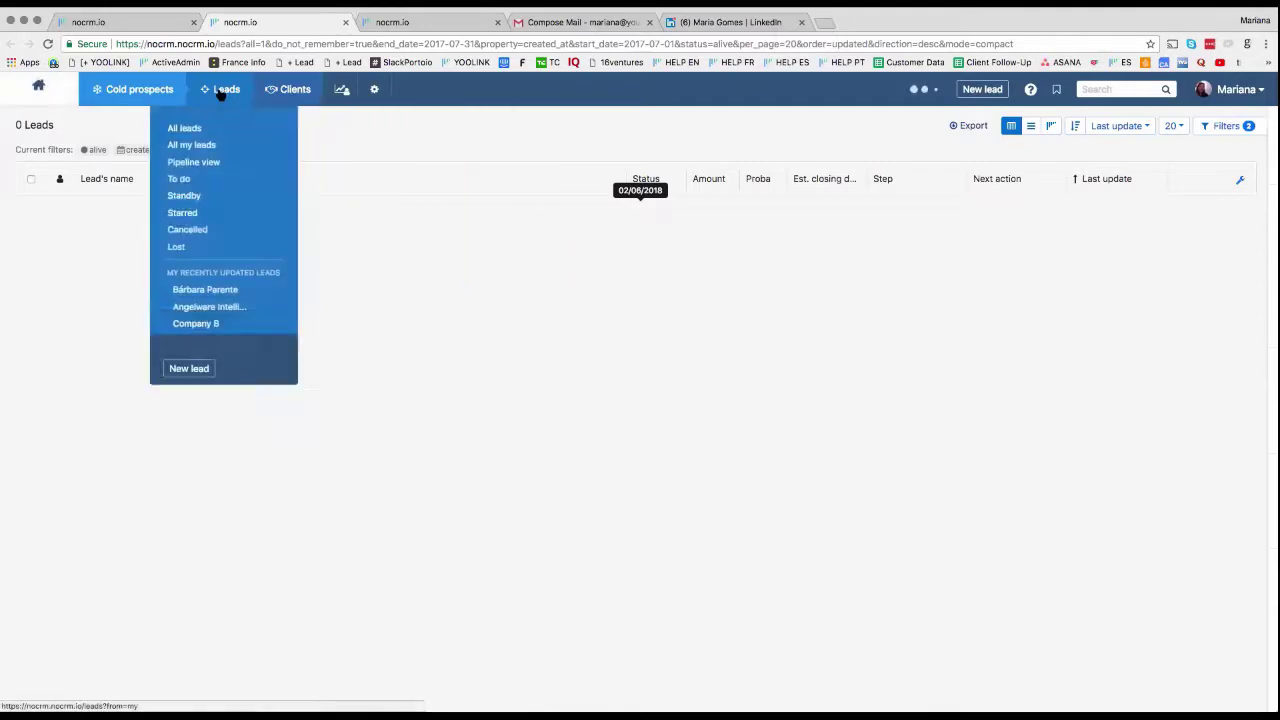
click(222, 236)
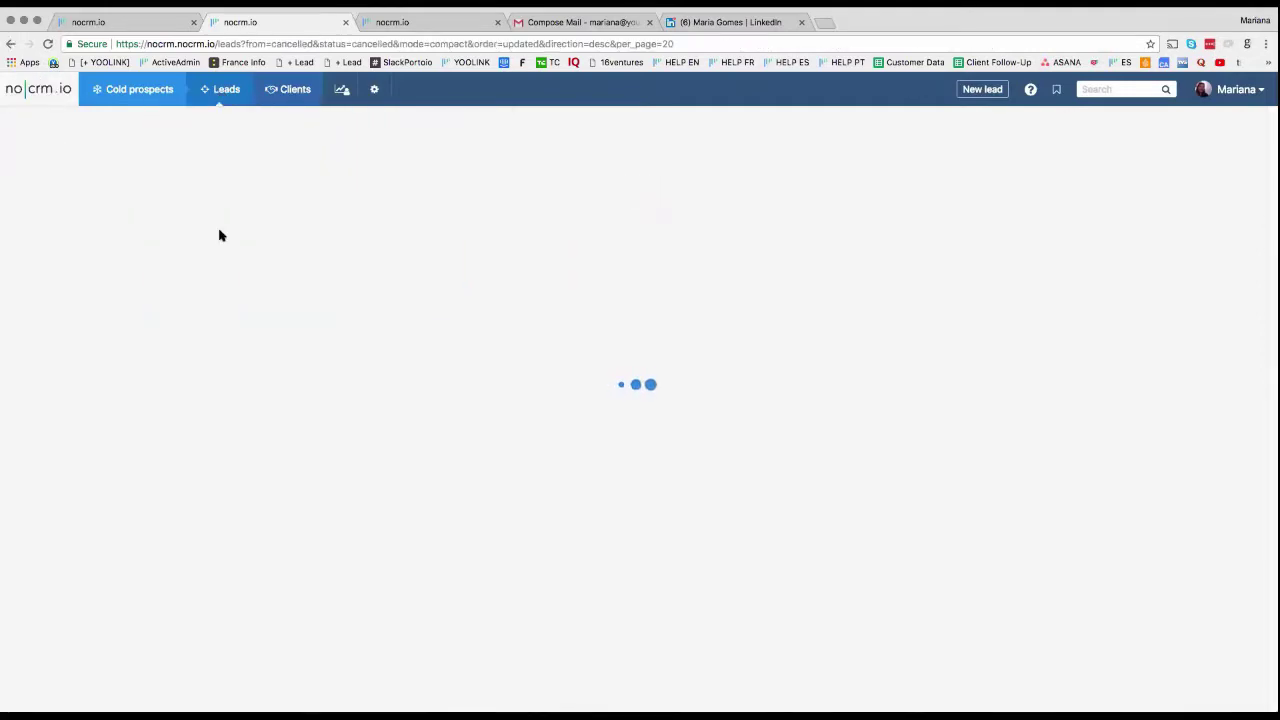
mouse_move(227, 95)
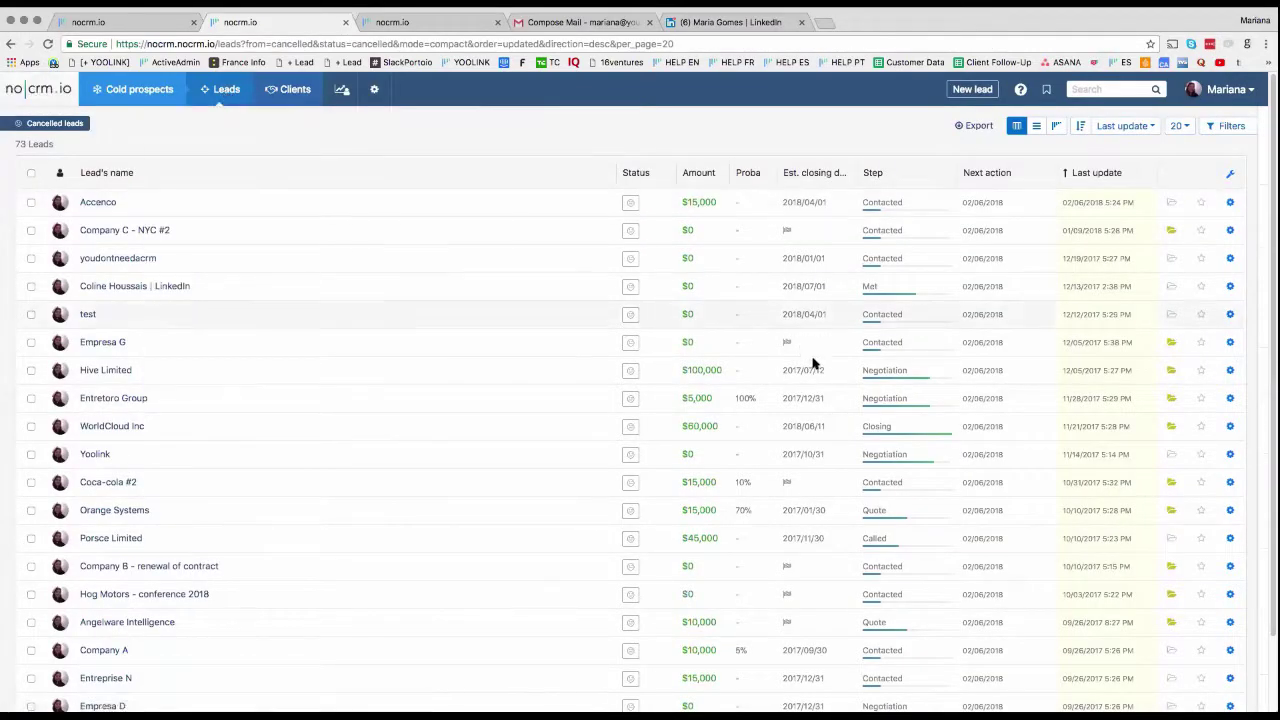
click(1250, 127)
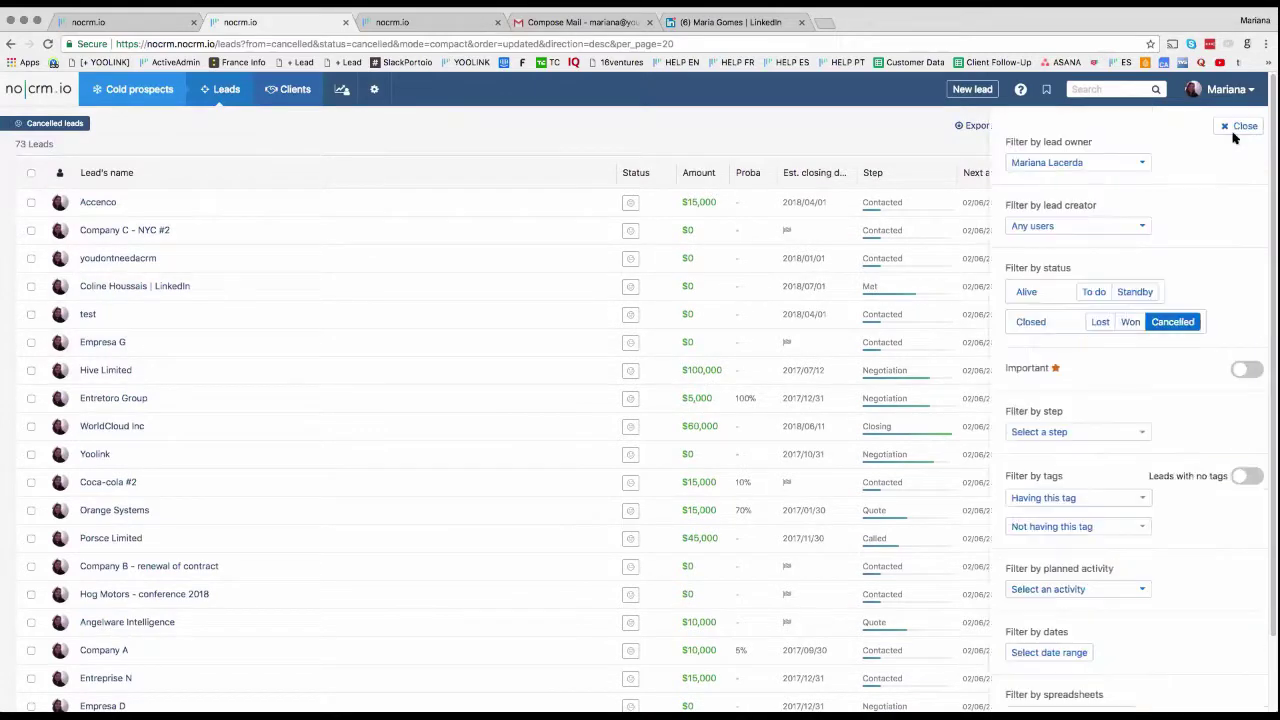
click(1100, 163)
click(1112, 185)
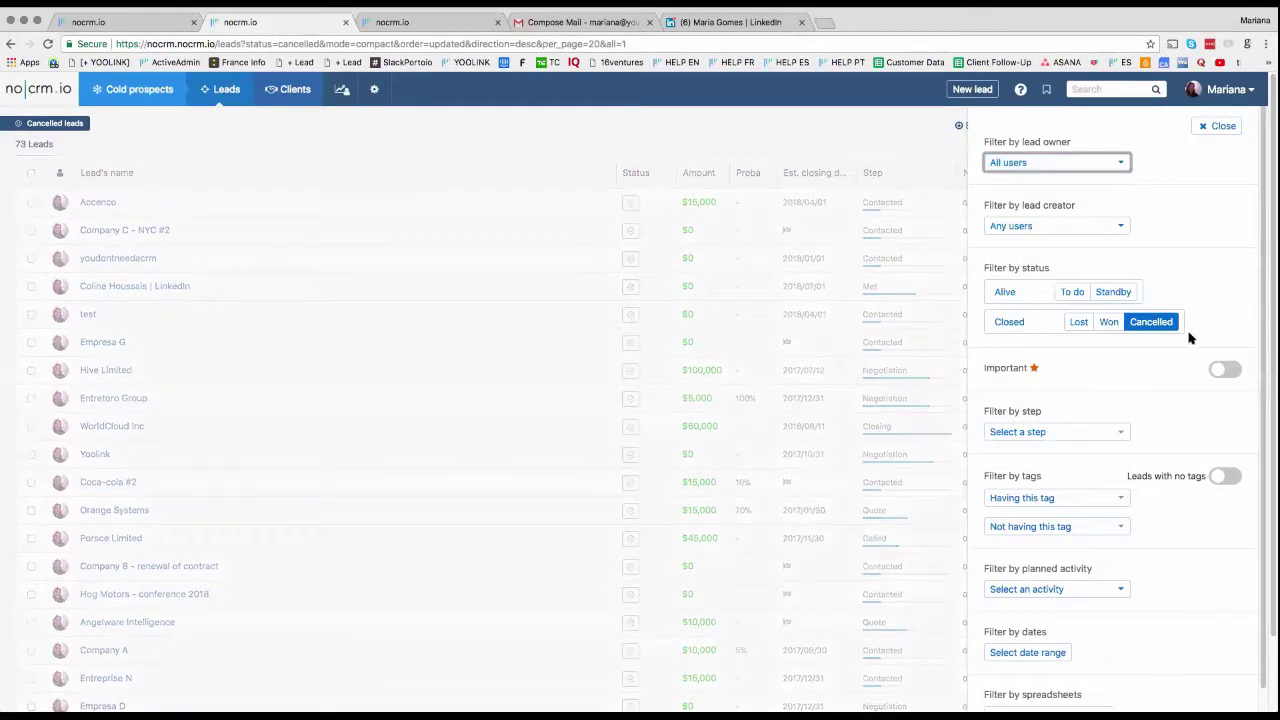
click(1217, 126)
Step: Tick and then untick the Soo Entertainment lead's checkbox
click(30, 209)
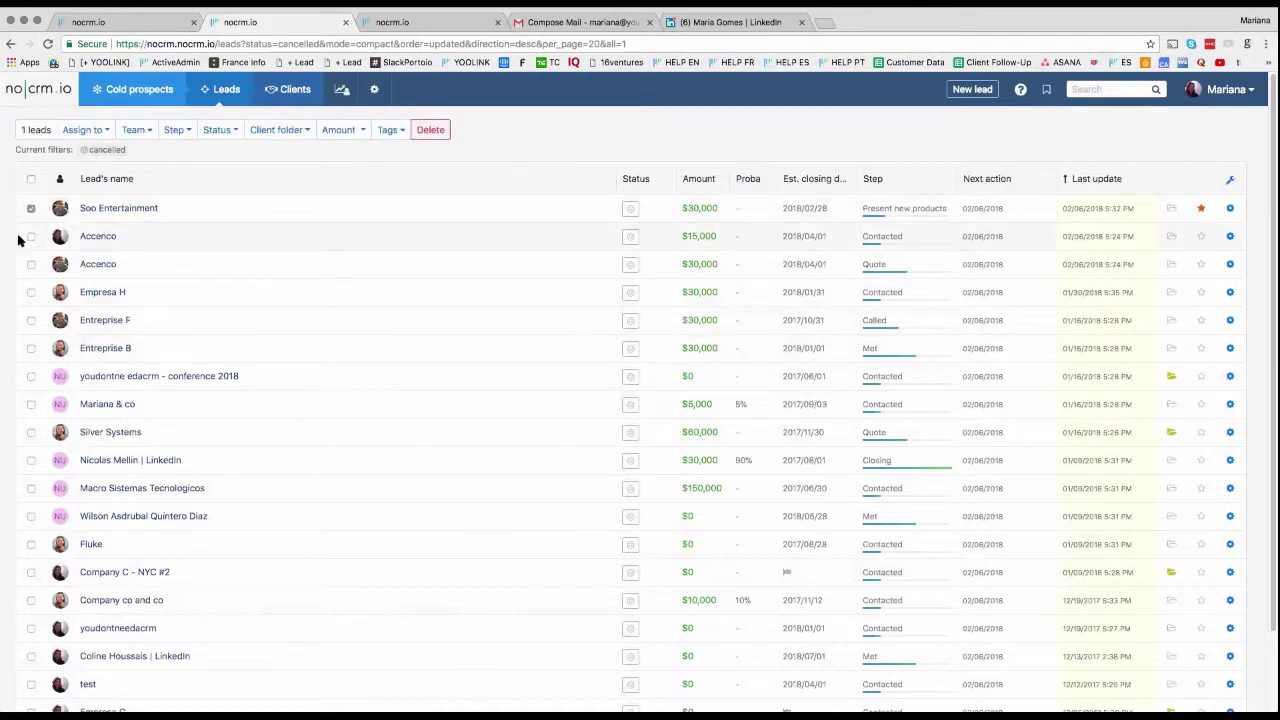
click(30, 178)
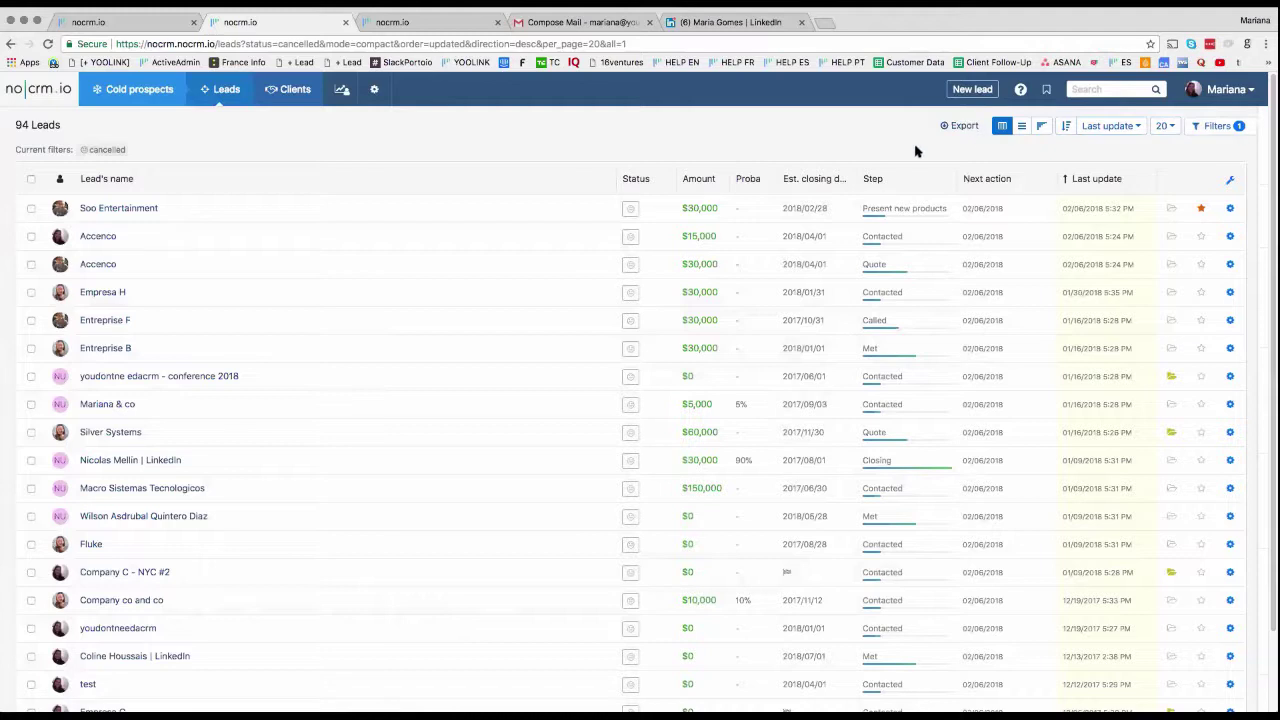
mouse_move(145, 90)
Step: Scroll through the Forecast report's closing-date chart and table, then return to the Sales pipeline
mouse_move(342, 110)
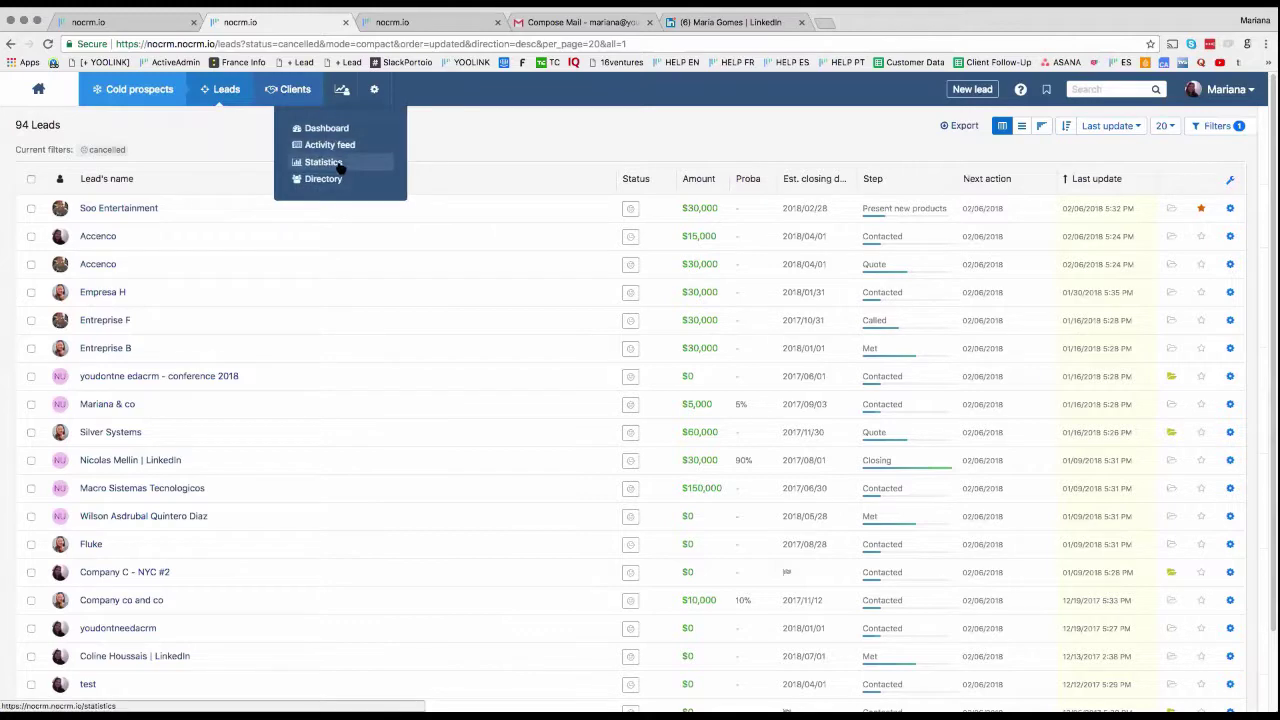
click(340, 162)
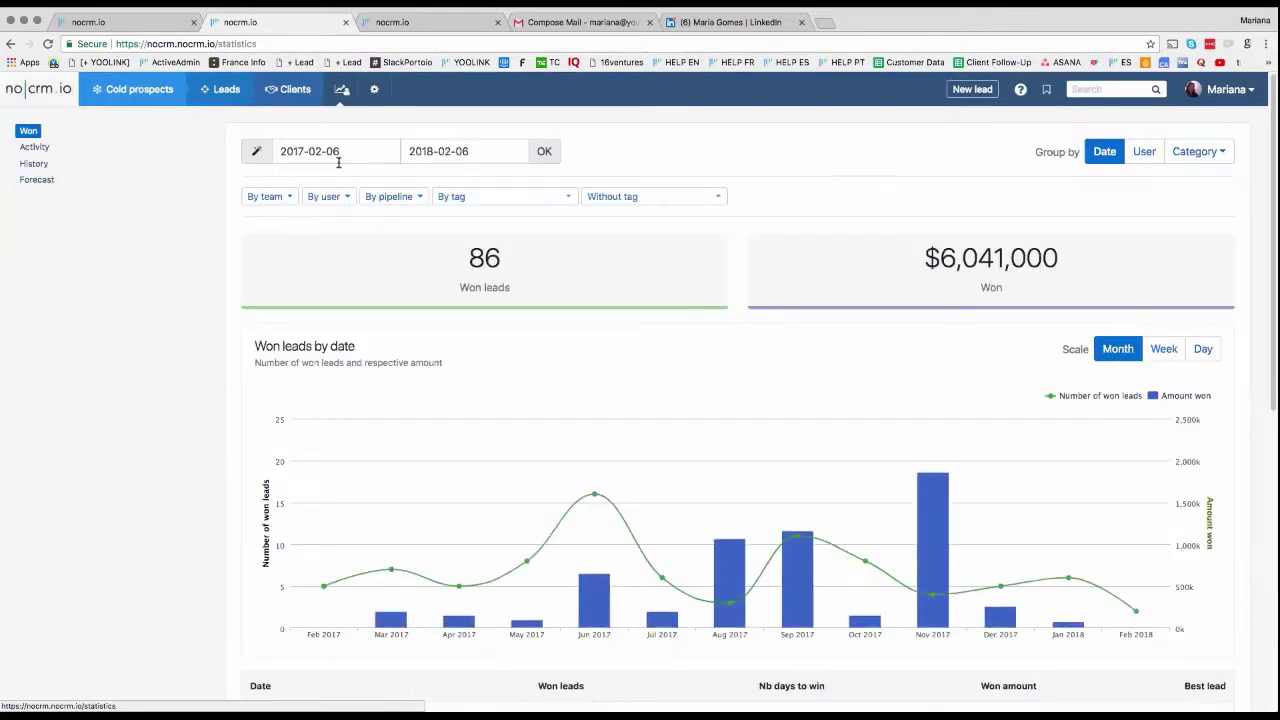
click(40, 182)
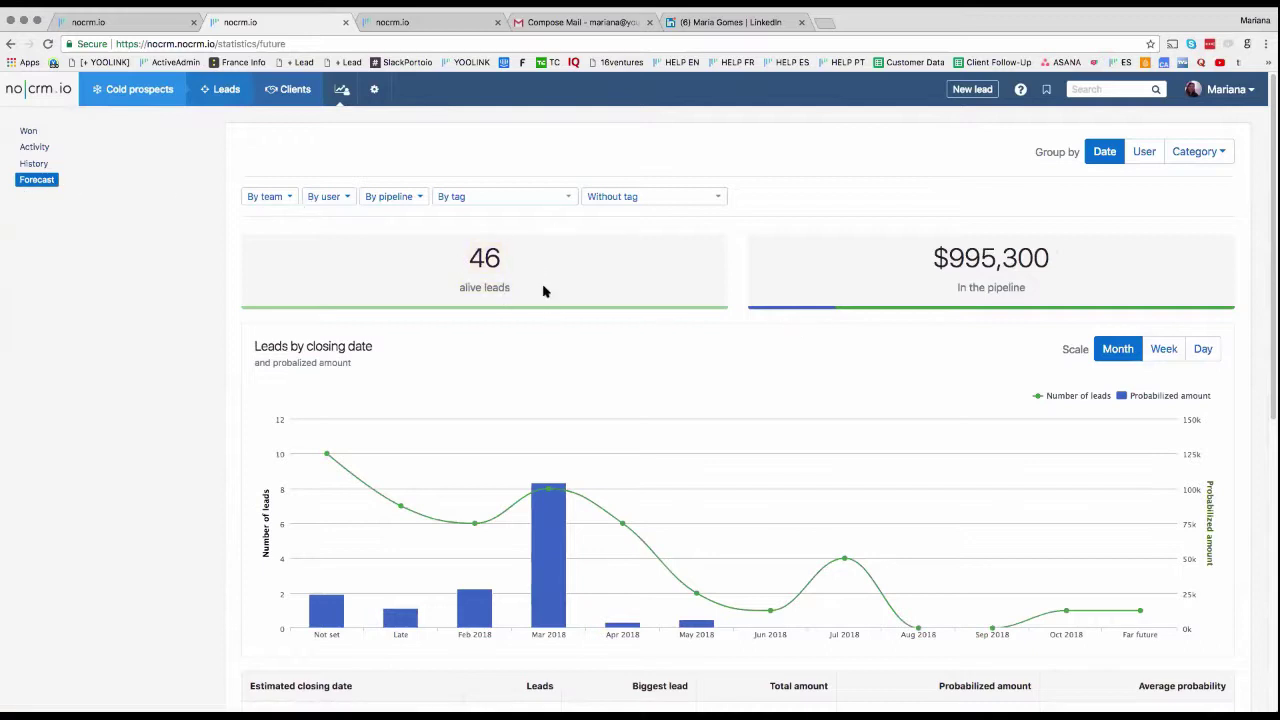
mouse_move(1033, 252)
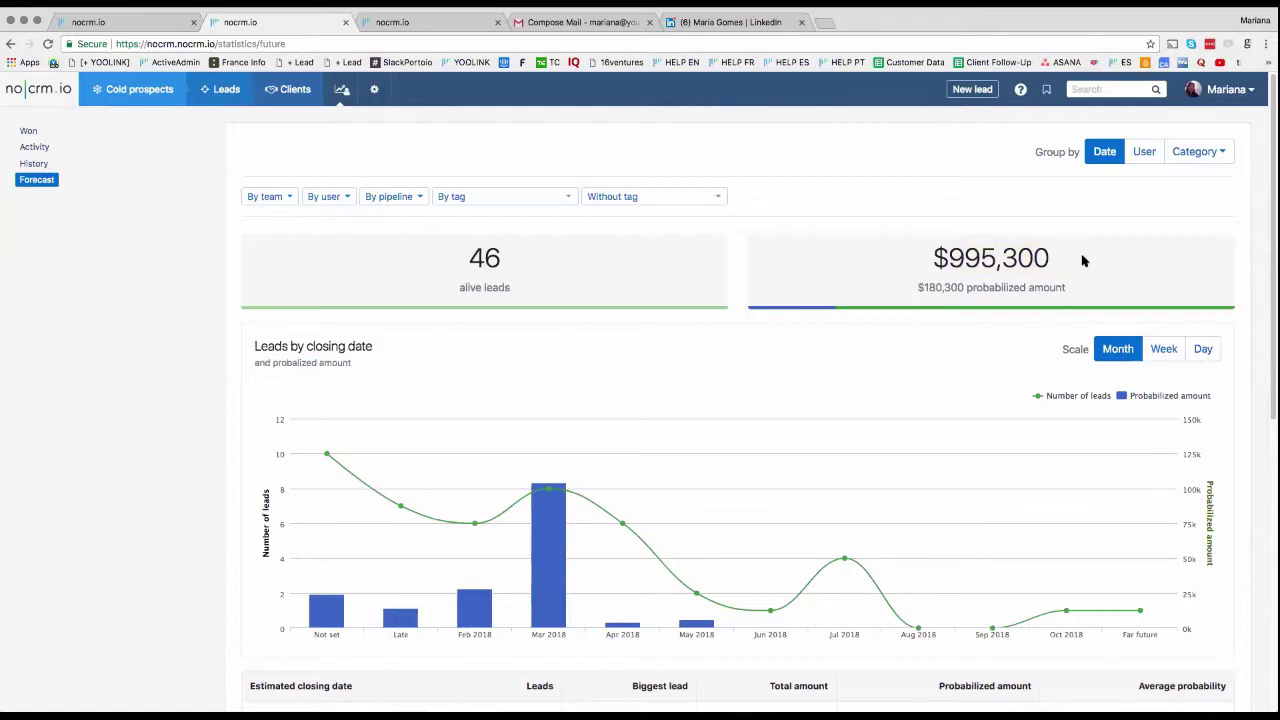
scroll(930, 350, down, 1)
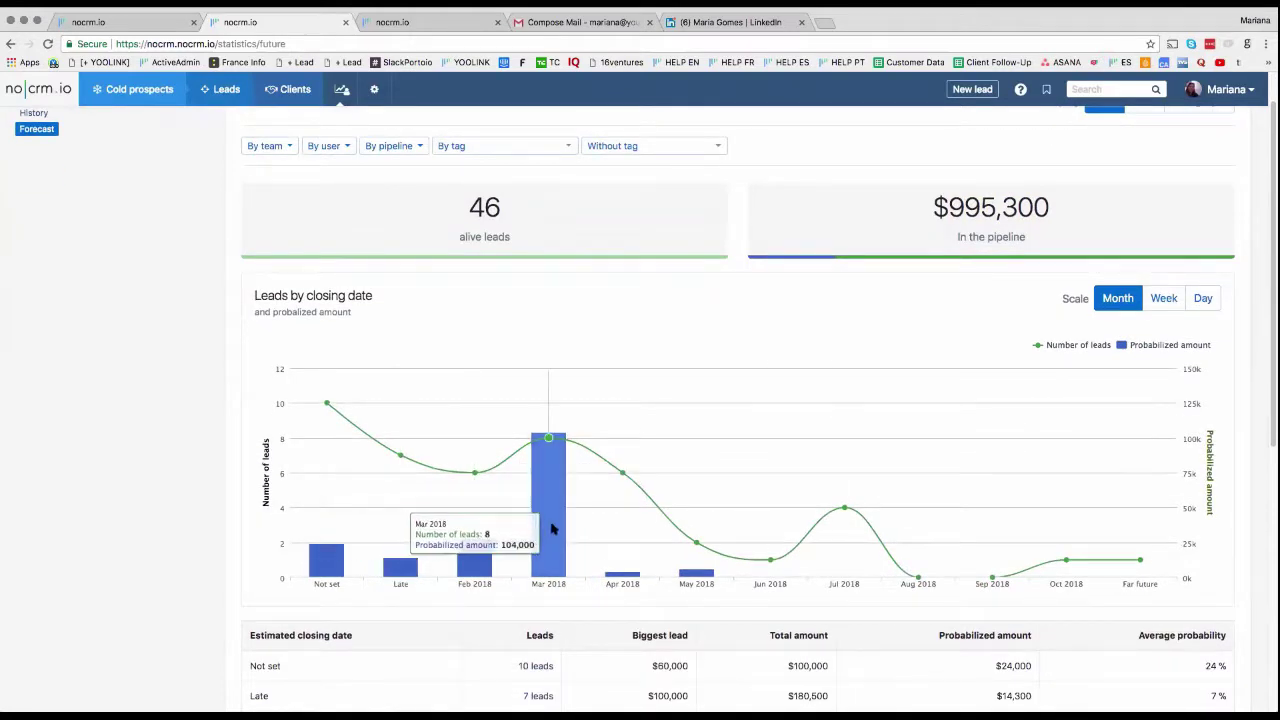
mouse_move(851, 491)
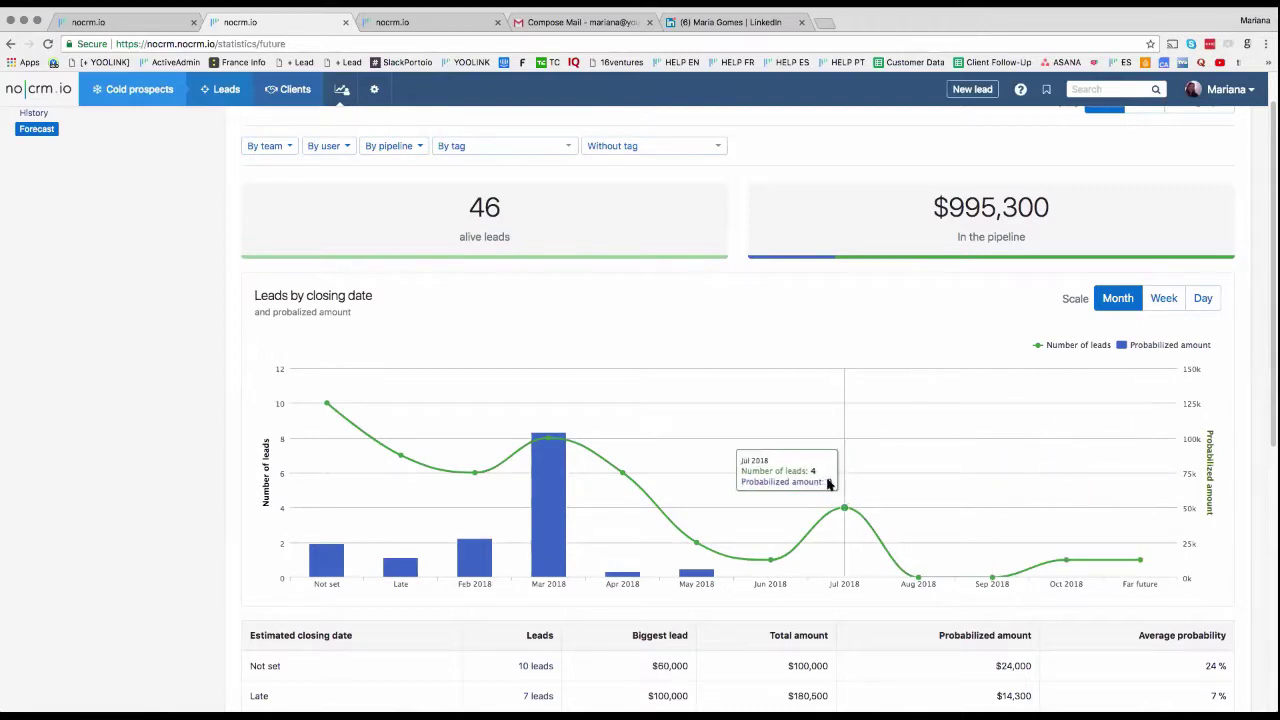
scroll(1000, 487, down, 5)
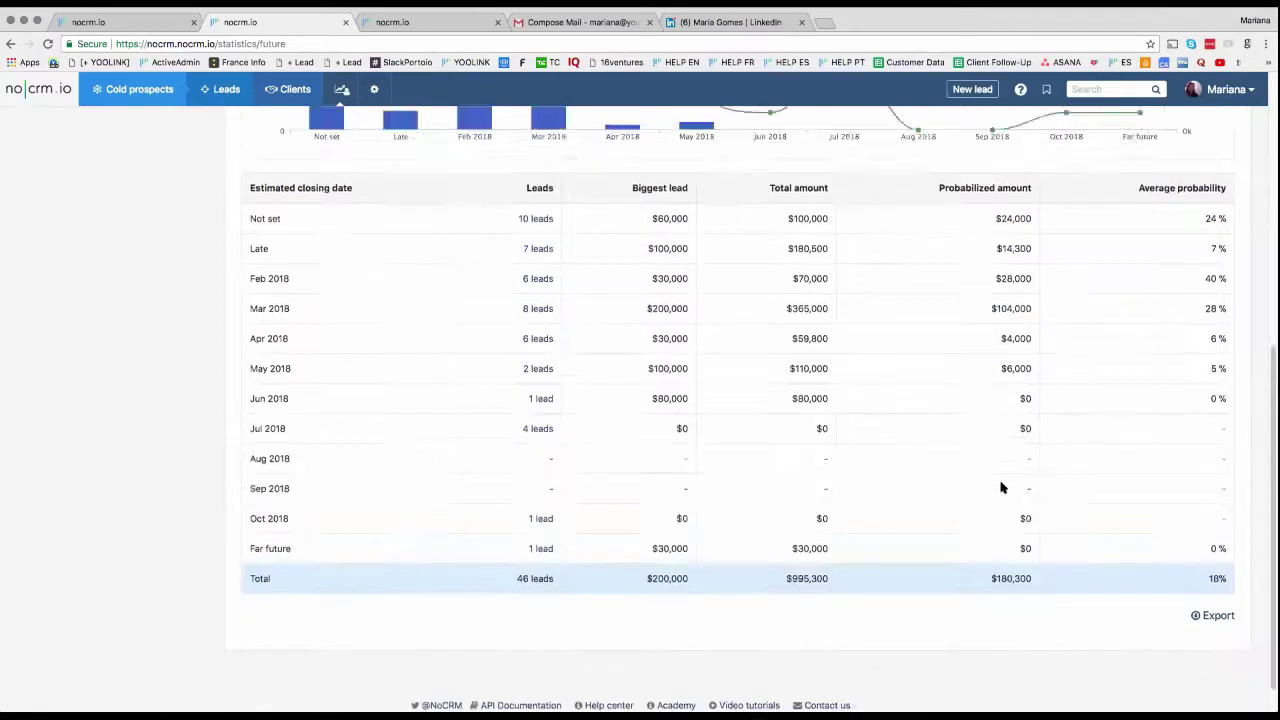
scroll(1000, 487, up, 5)
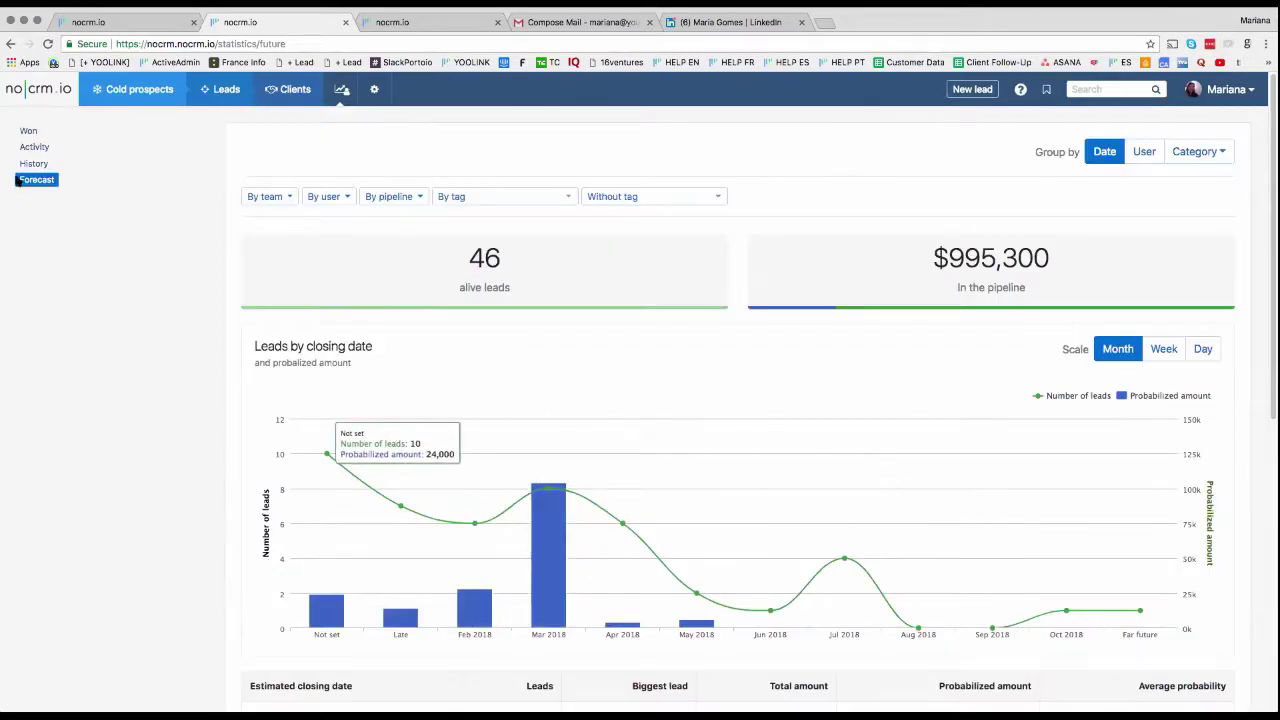
click(40, 90)
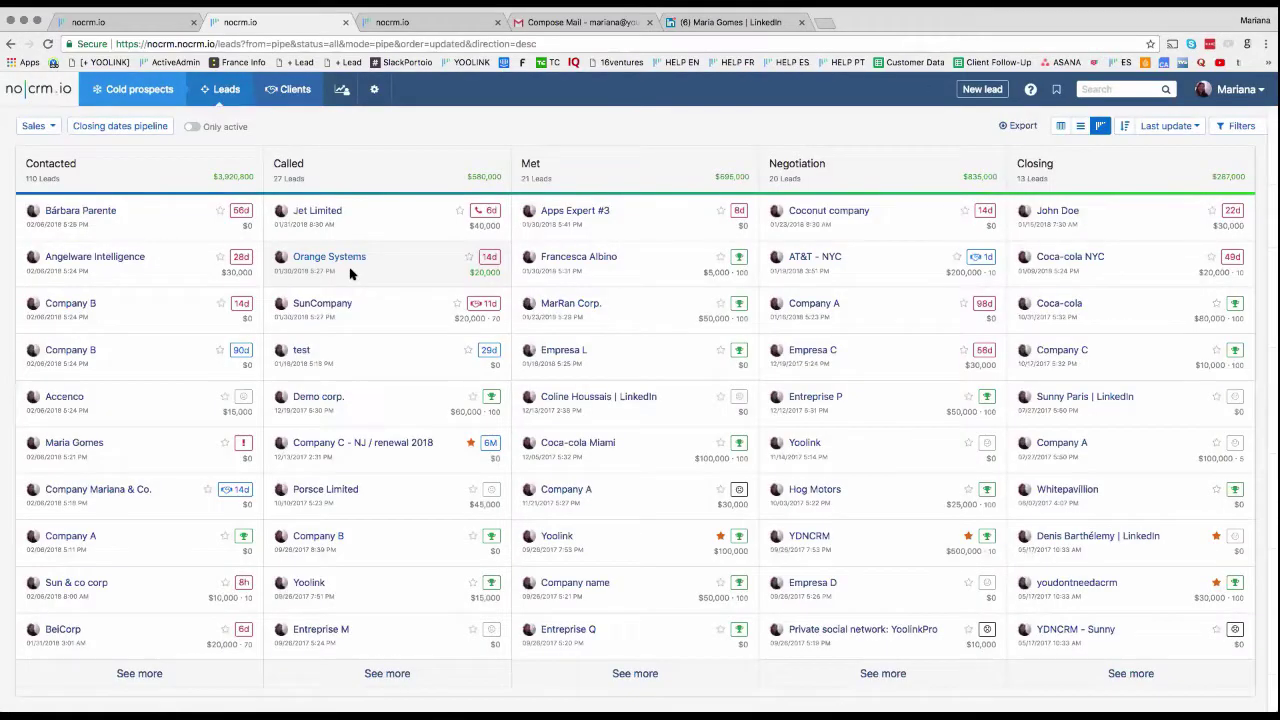
Step: Duplicate the won client's lead, replacing the '#3' title suffix with ' - 2018'
click(578, 262)
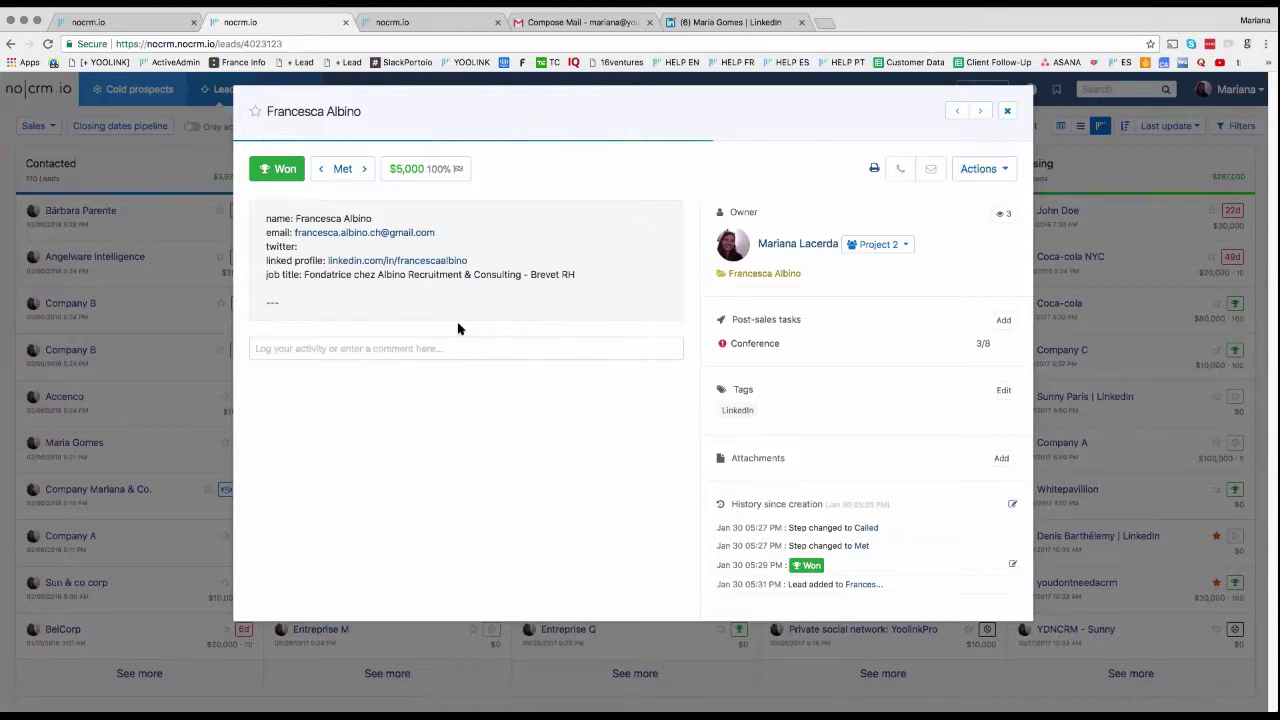
click(1006, 170)
click(931, 345)
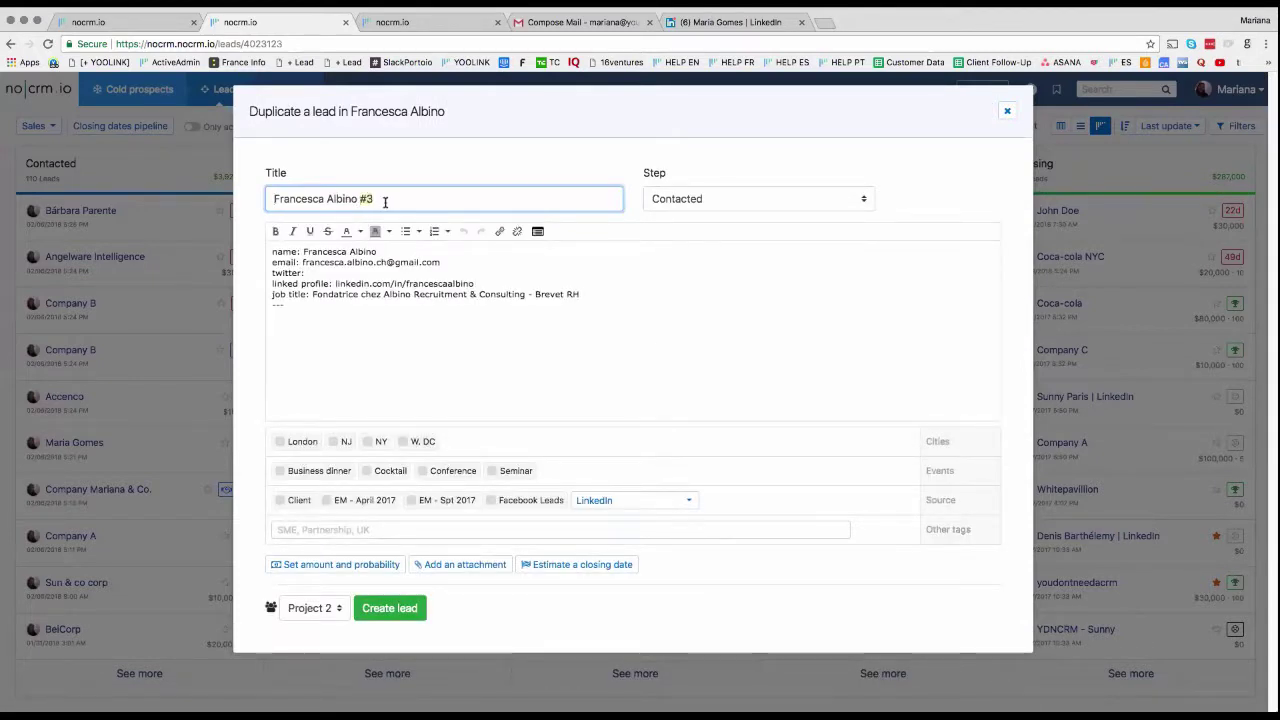
key(BackSpace)
key(BackSpace)
text(- 2018)
click(406, 614)
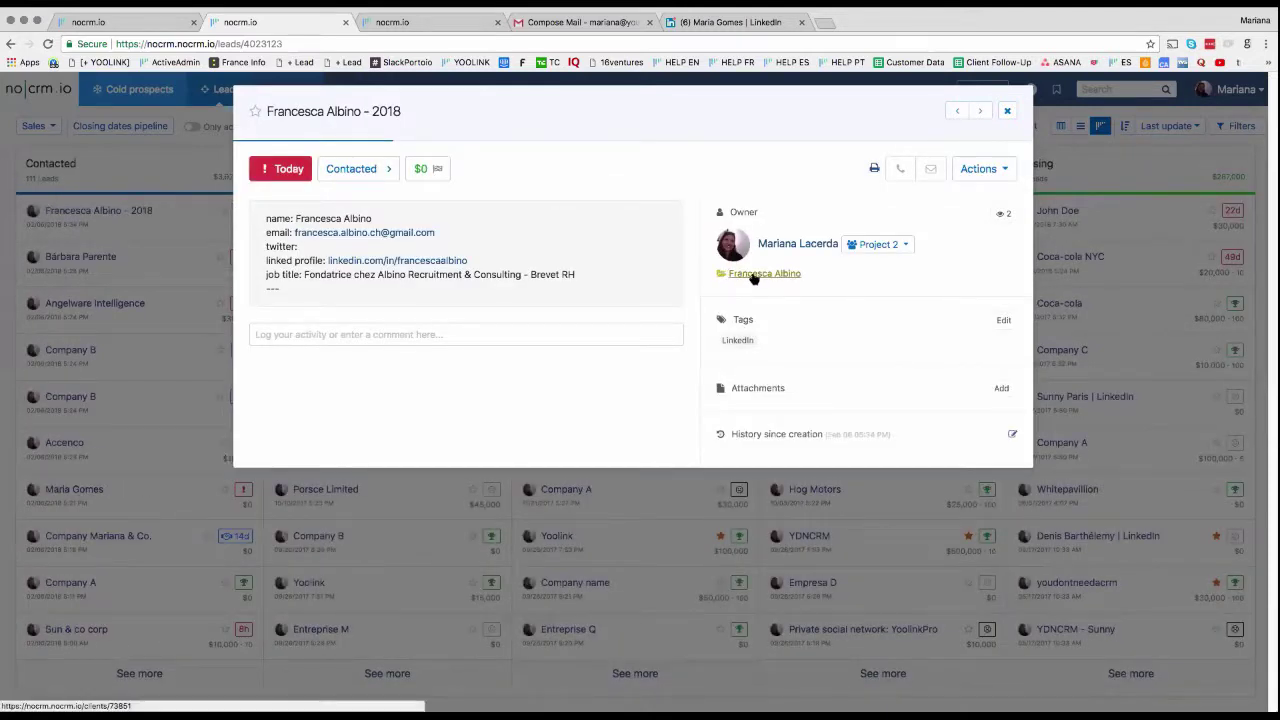
Step: Browse the three leads in the client's folder, then go back to the pipeline board
click(754, 274)
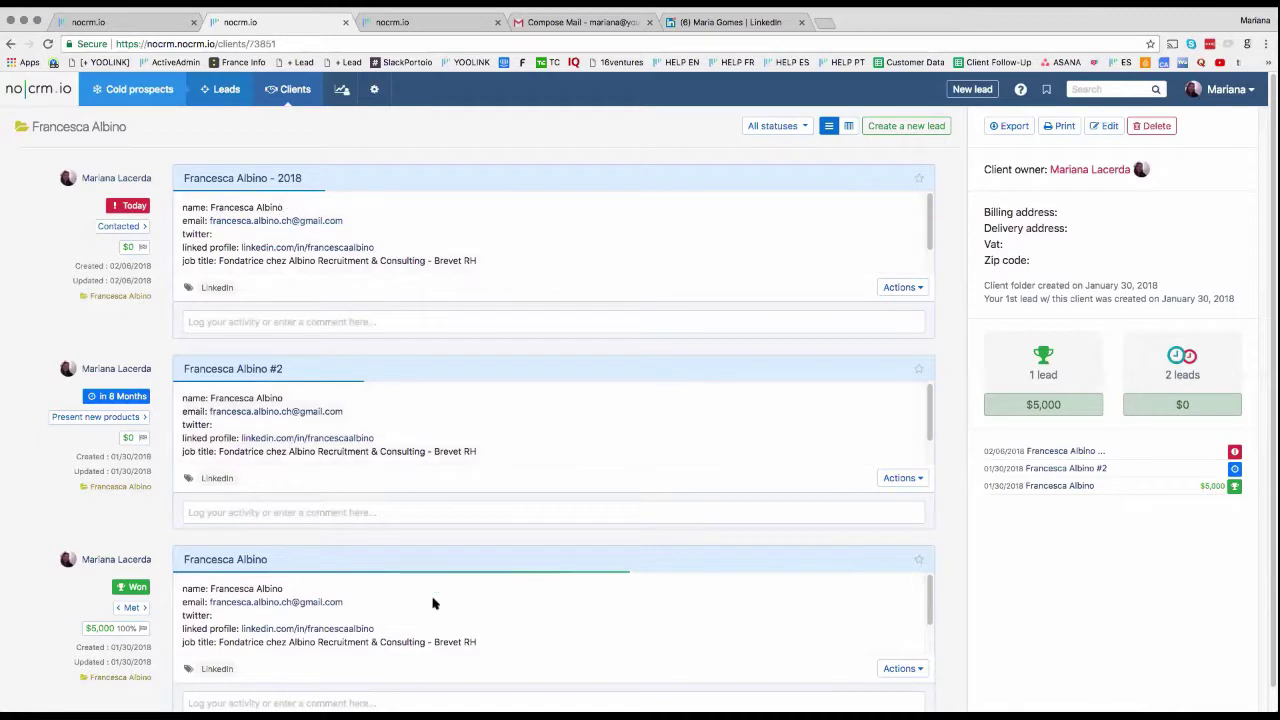
scroll(432, 601, down, 2)
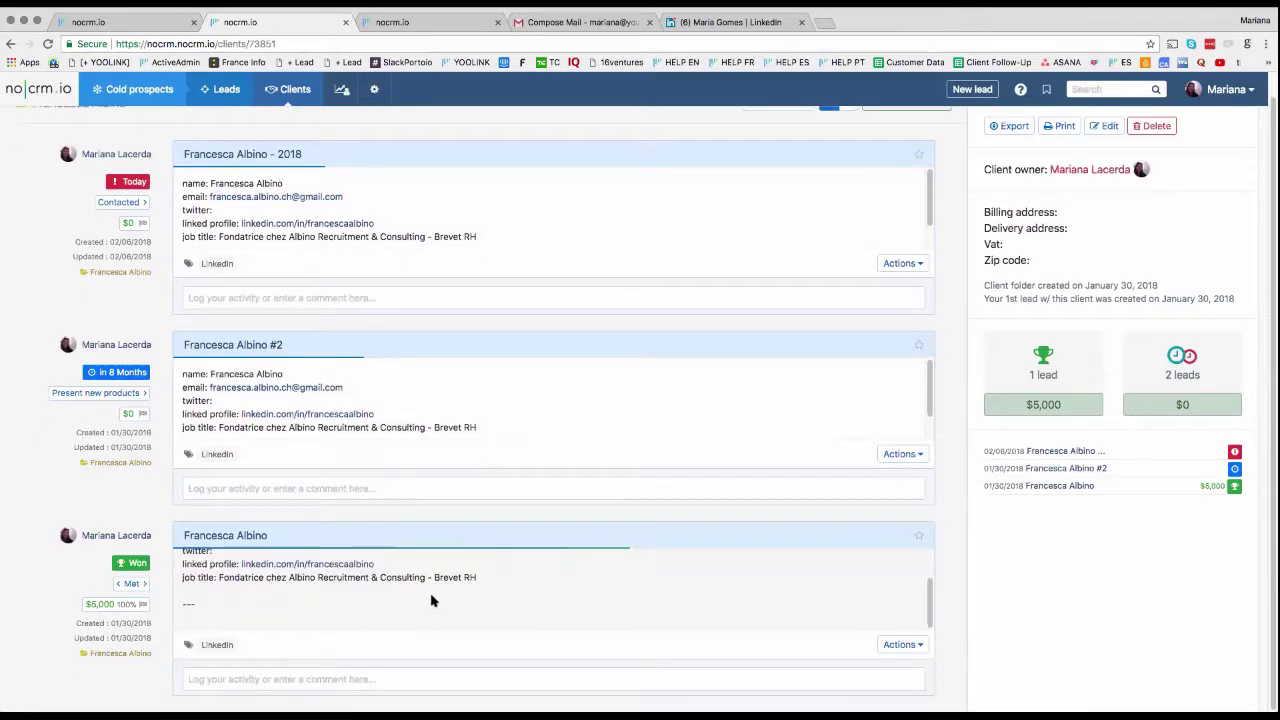
scroll(420, 515, up, 1)
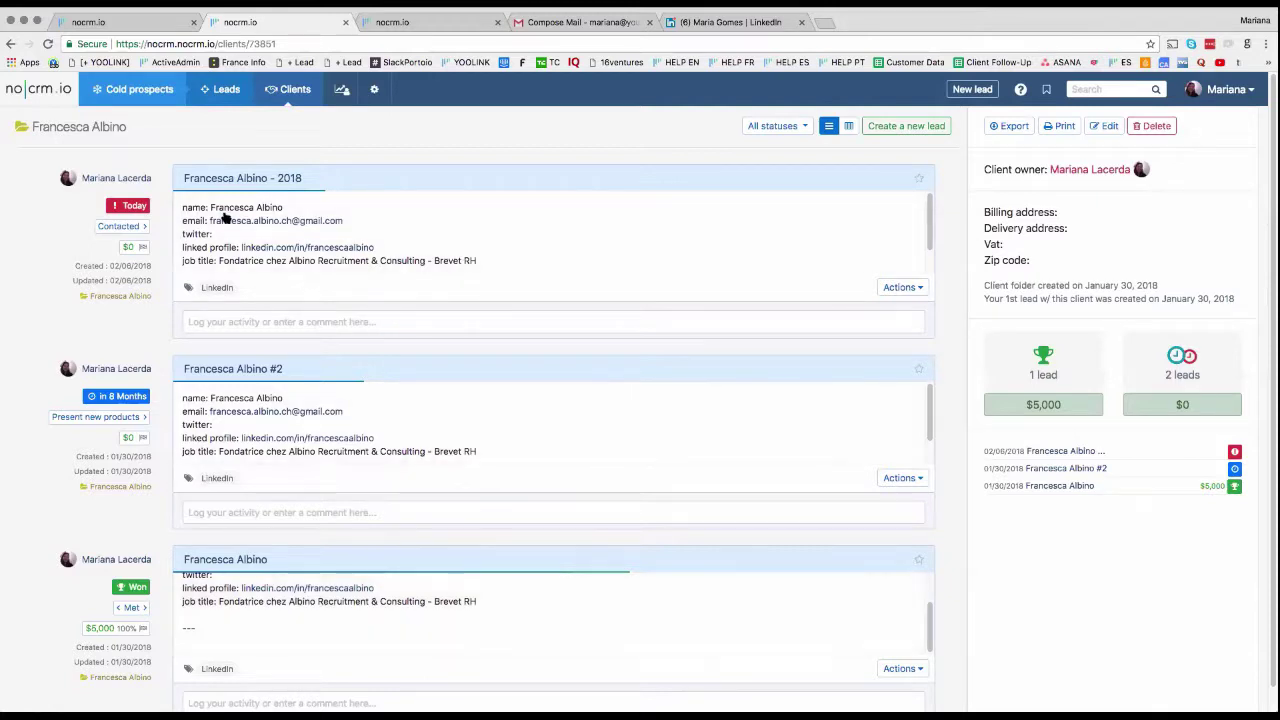
click(64, 101)
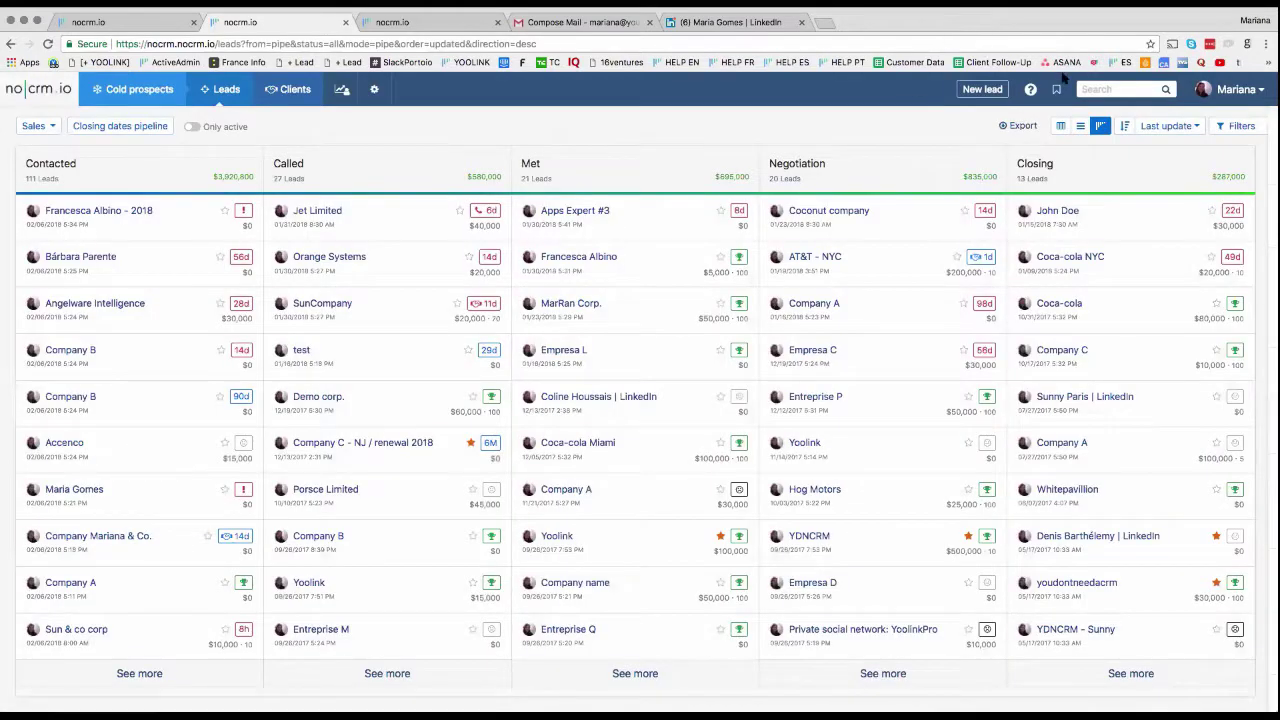
Step: Search the help center for 'gmail', opening results in a new tab
click(1101, 88)
click(1034, 94)
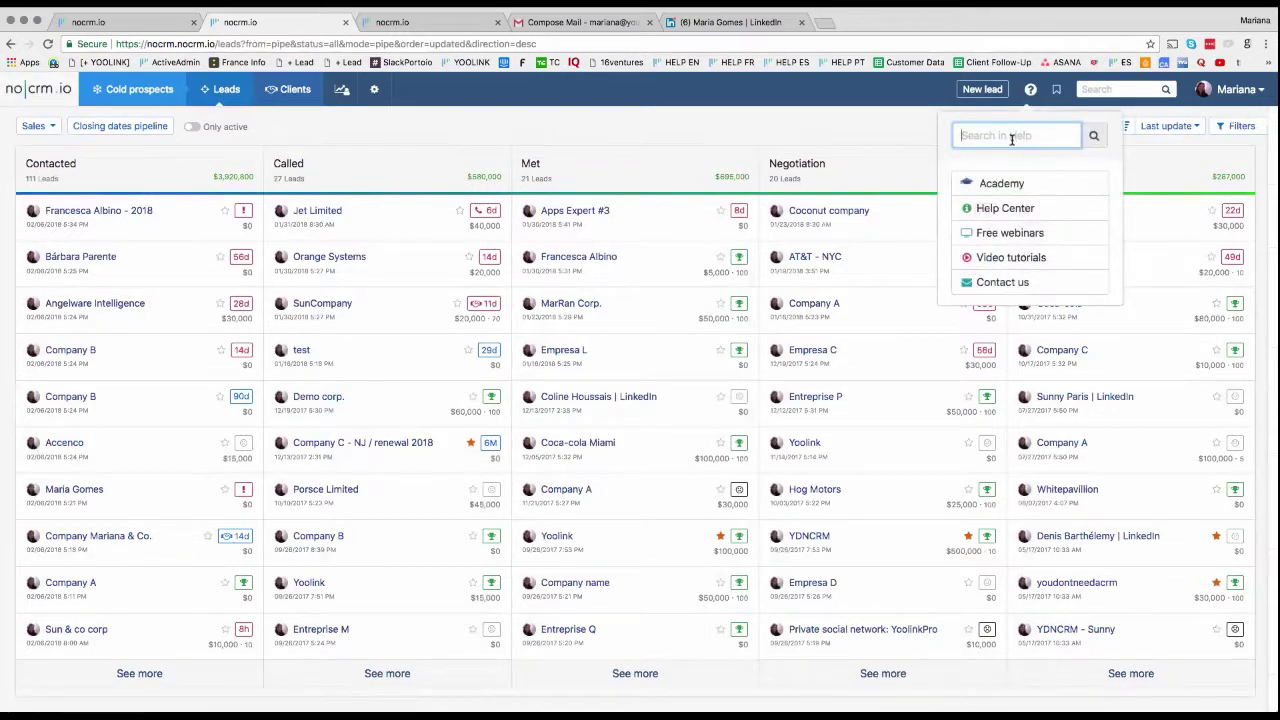
text(gmail)
key(Return)
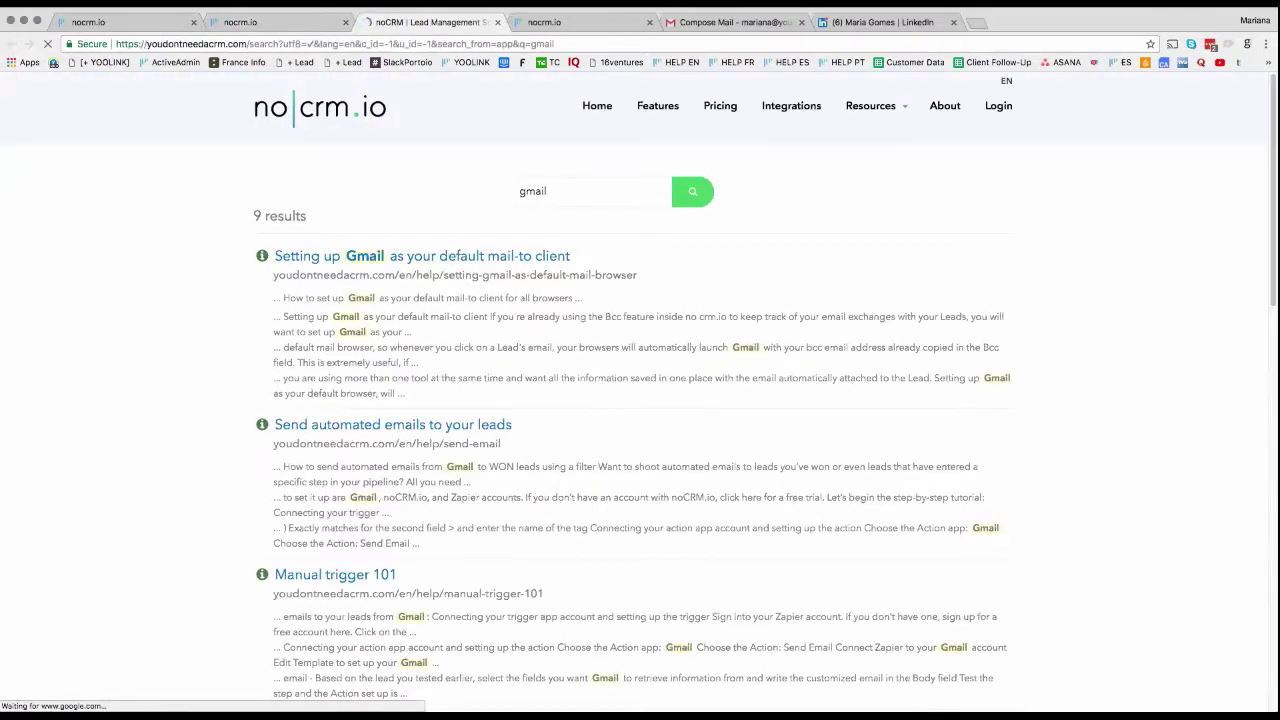
Step: Run a second help search for 'calendar' from the pipeline tab
click(286, 13)
text(cal)
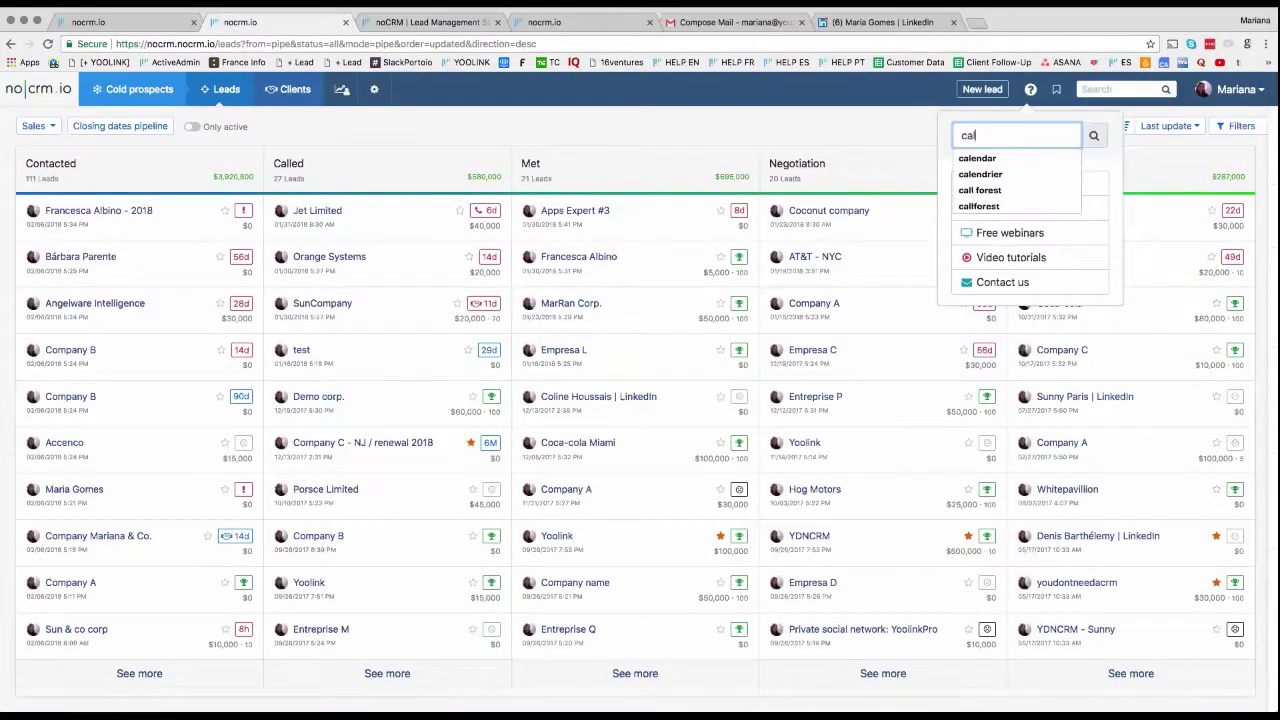
text(endar)
key(Return)
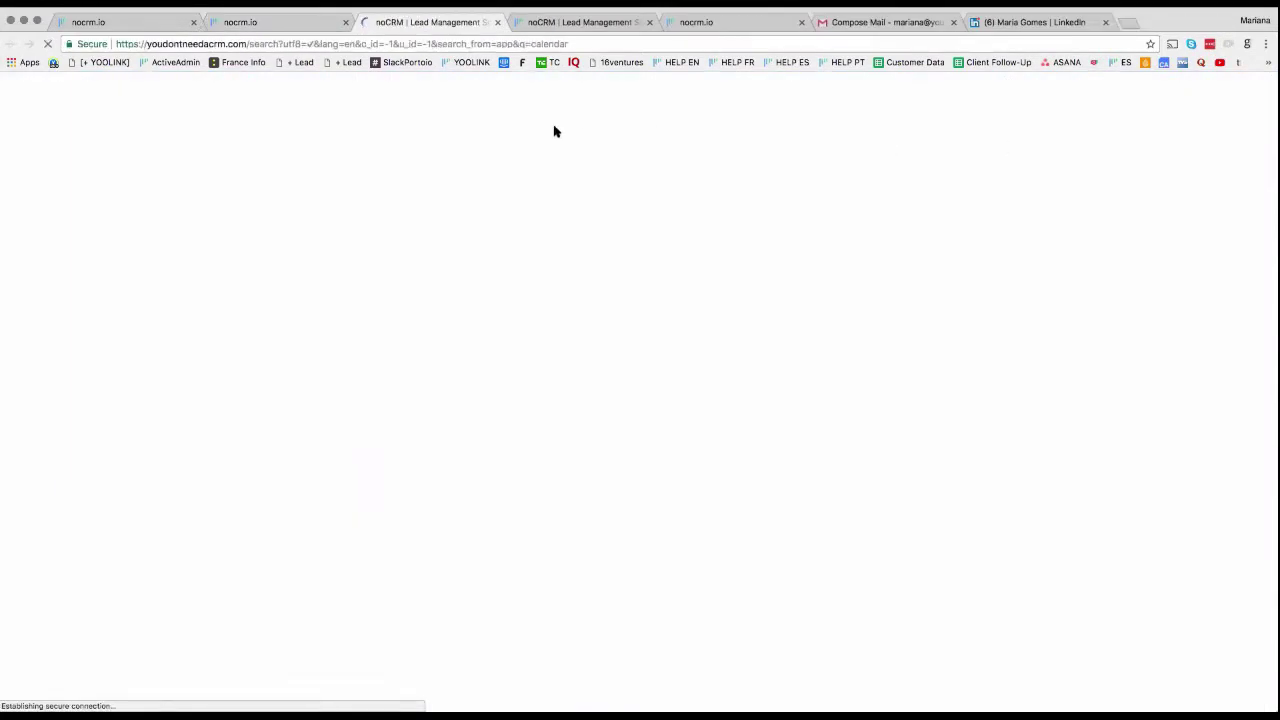
Step: Clear the 'calendar' text from the help search box and close the help panel
click(300, 24)
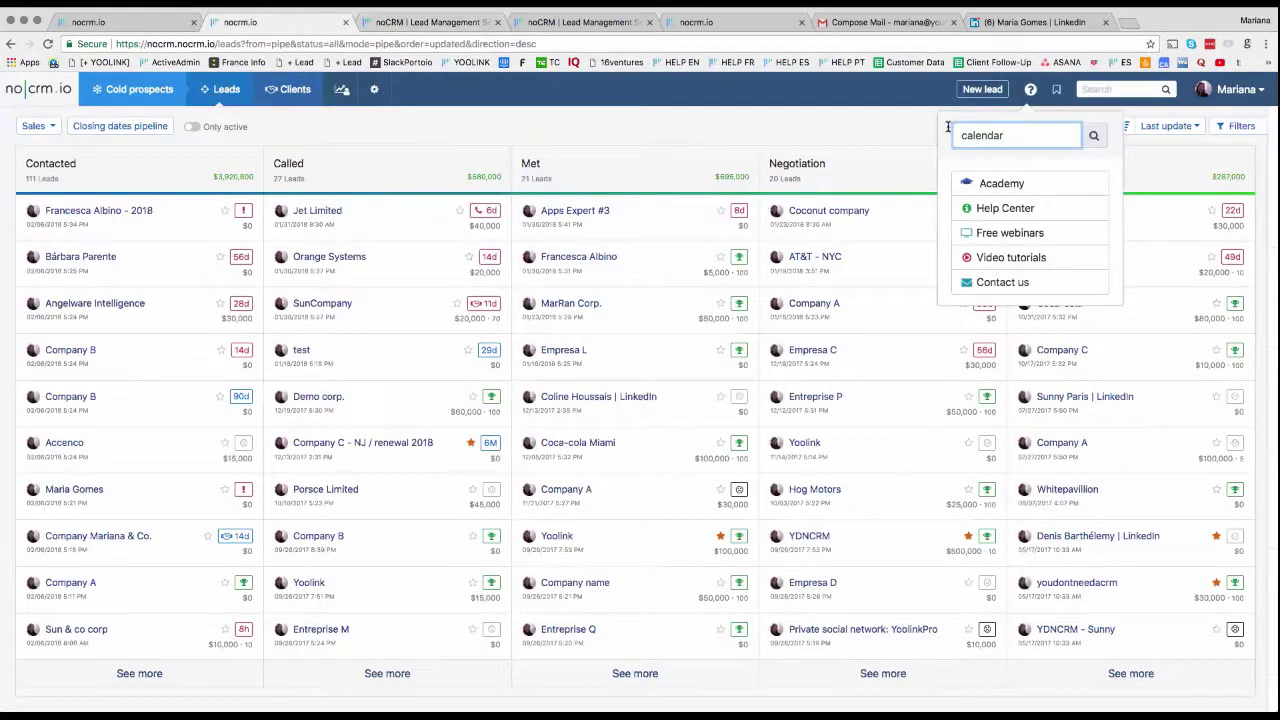
click(1051, 131)
key(ctrl+a)
key(BackSpace)
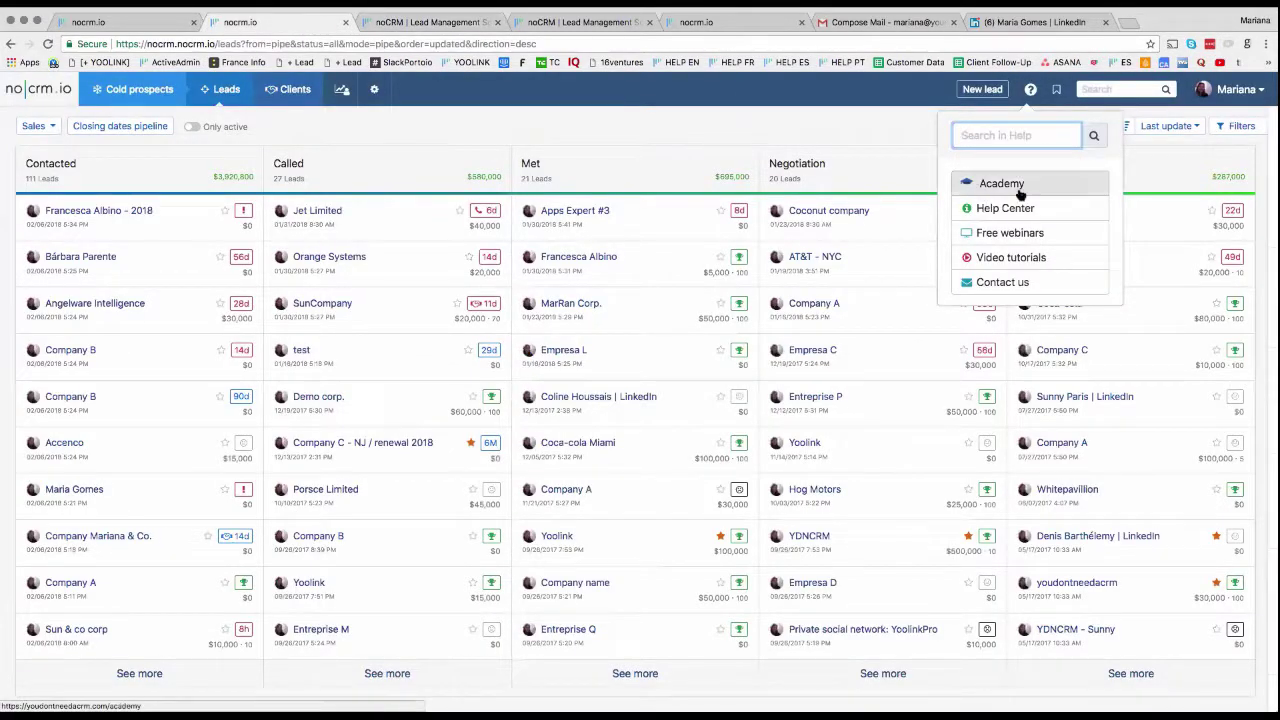
click(770, 121)
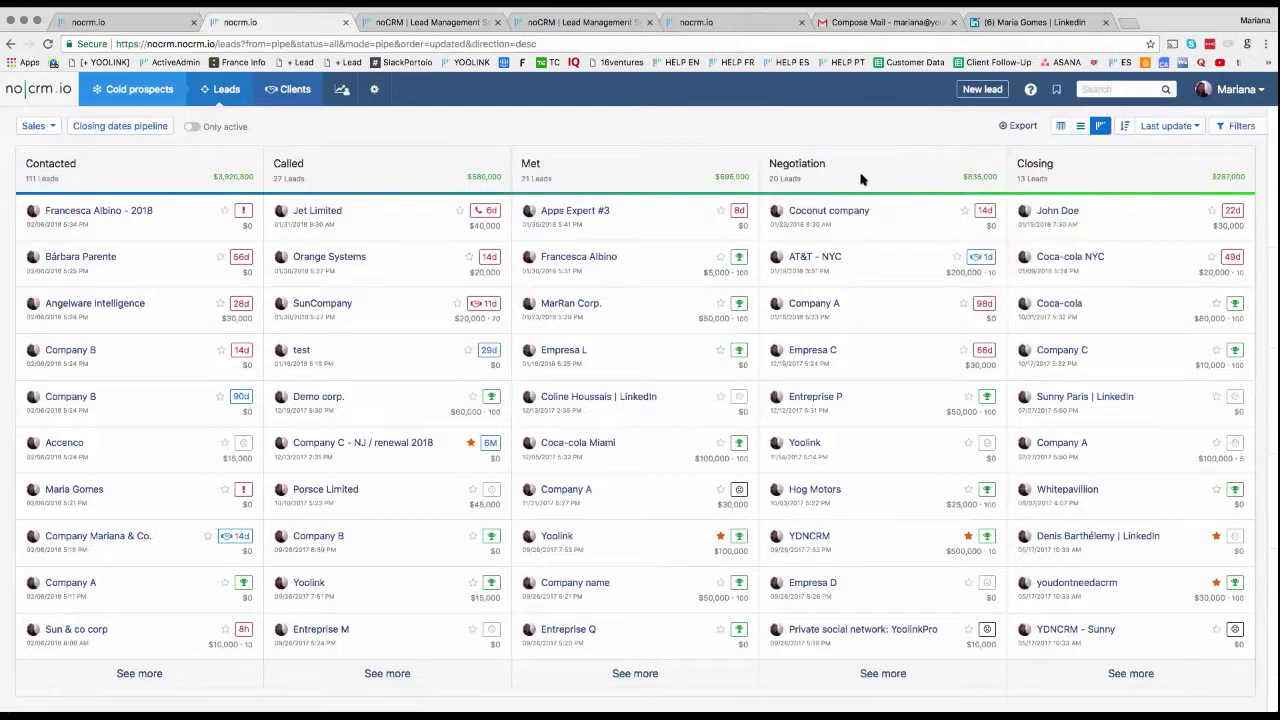